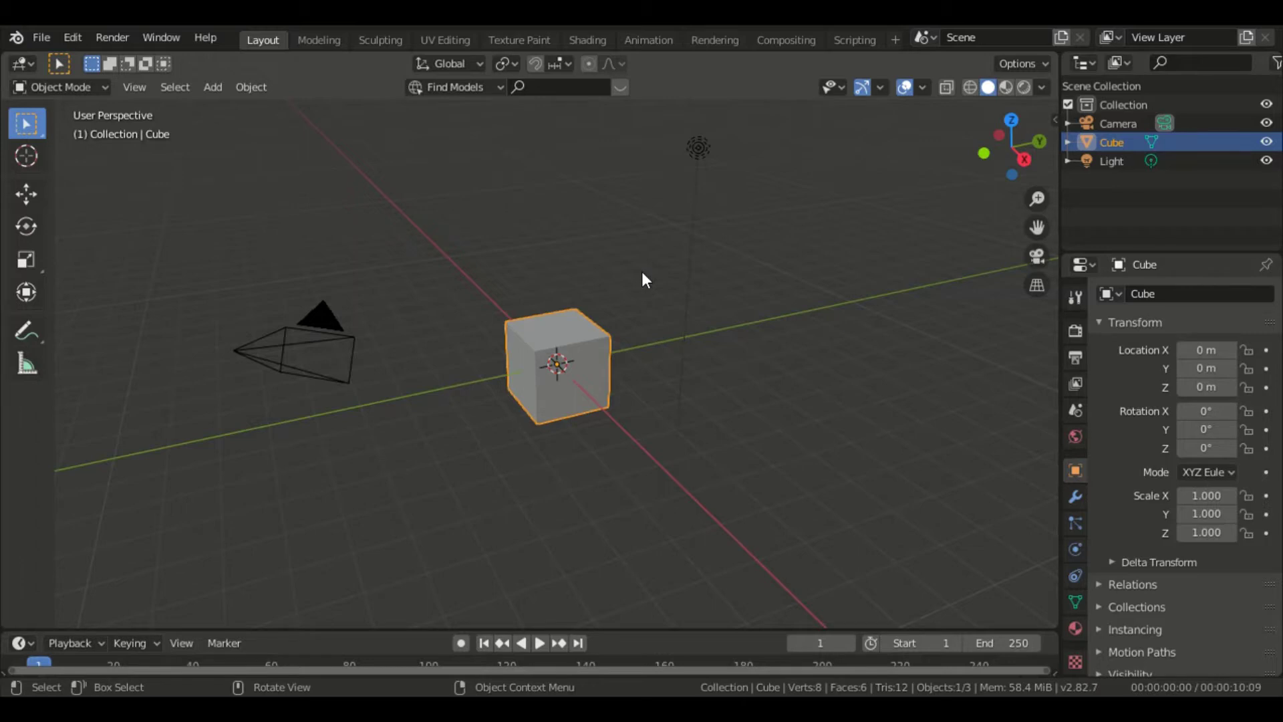
left_click(72, 37)
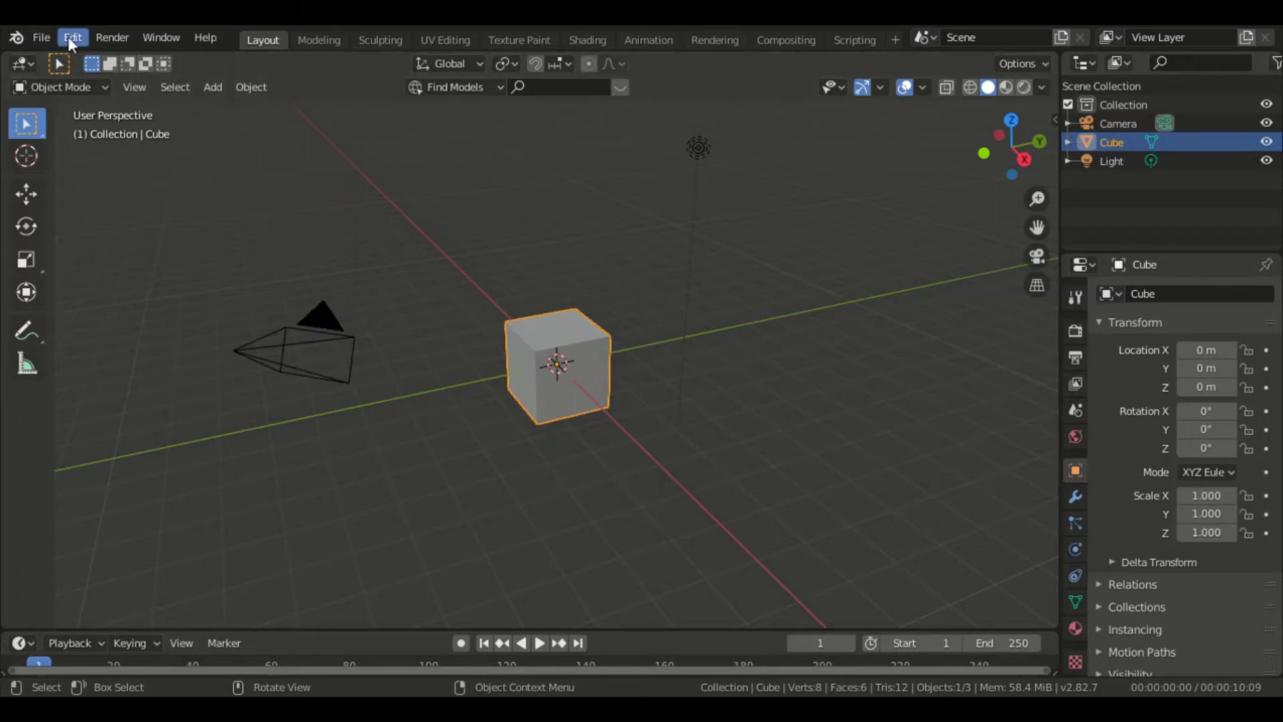
left_click(41, 37)
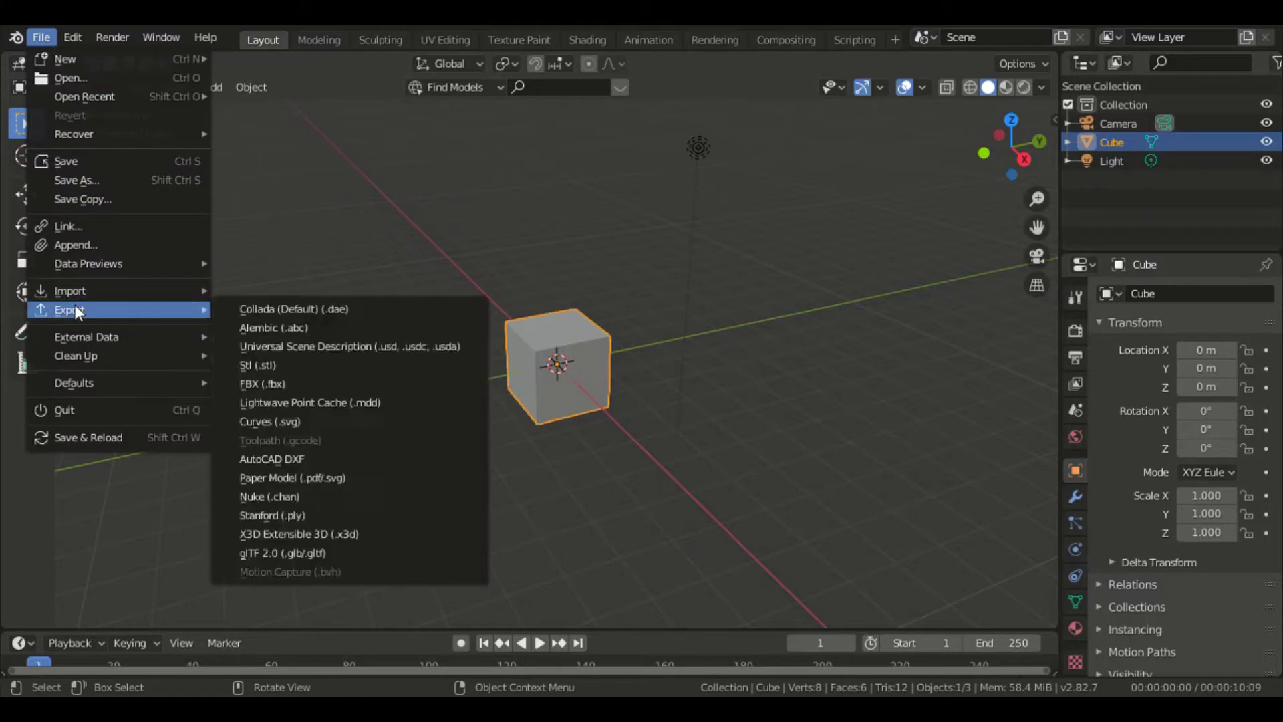
mouse_move(94, 290)
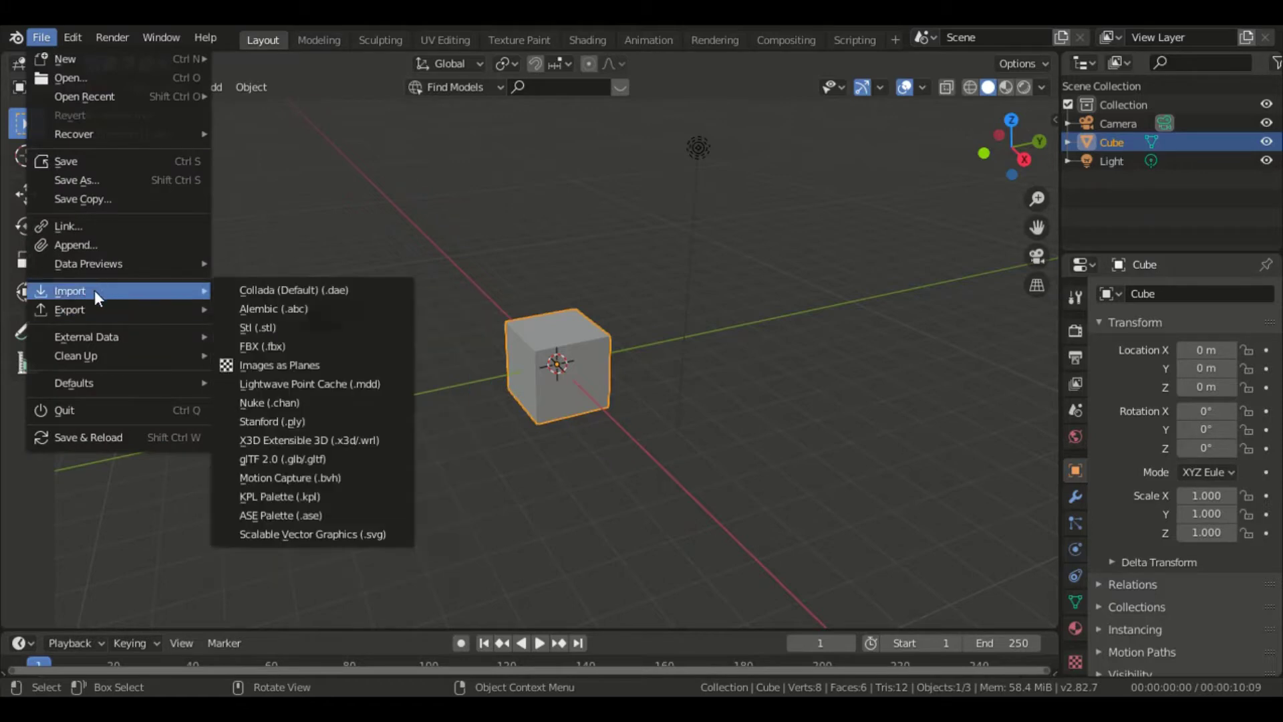
left_click(289, 347)
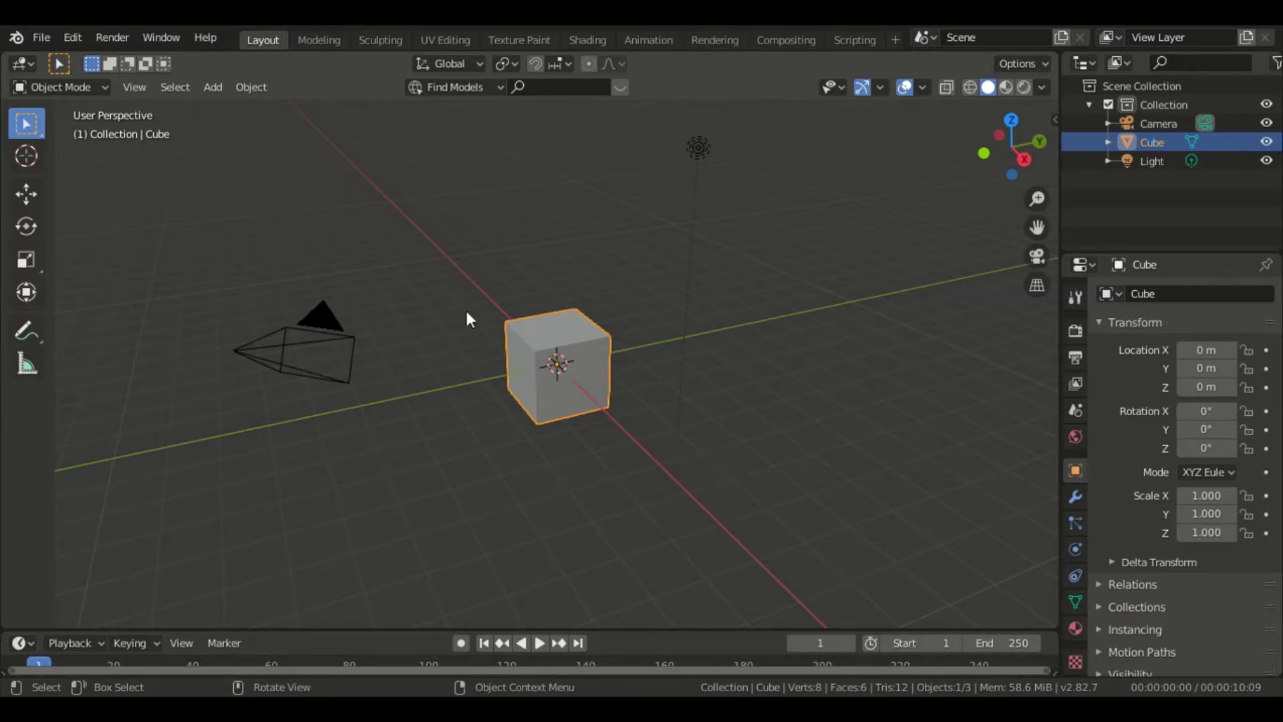
- Paste the copied dining table scene and examine it from above, below and the sides in Material Preview shading
key("ctrl+v")
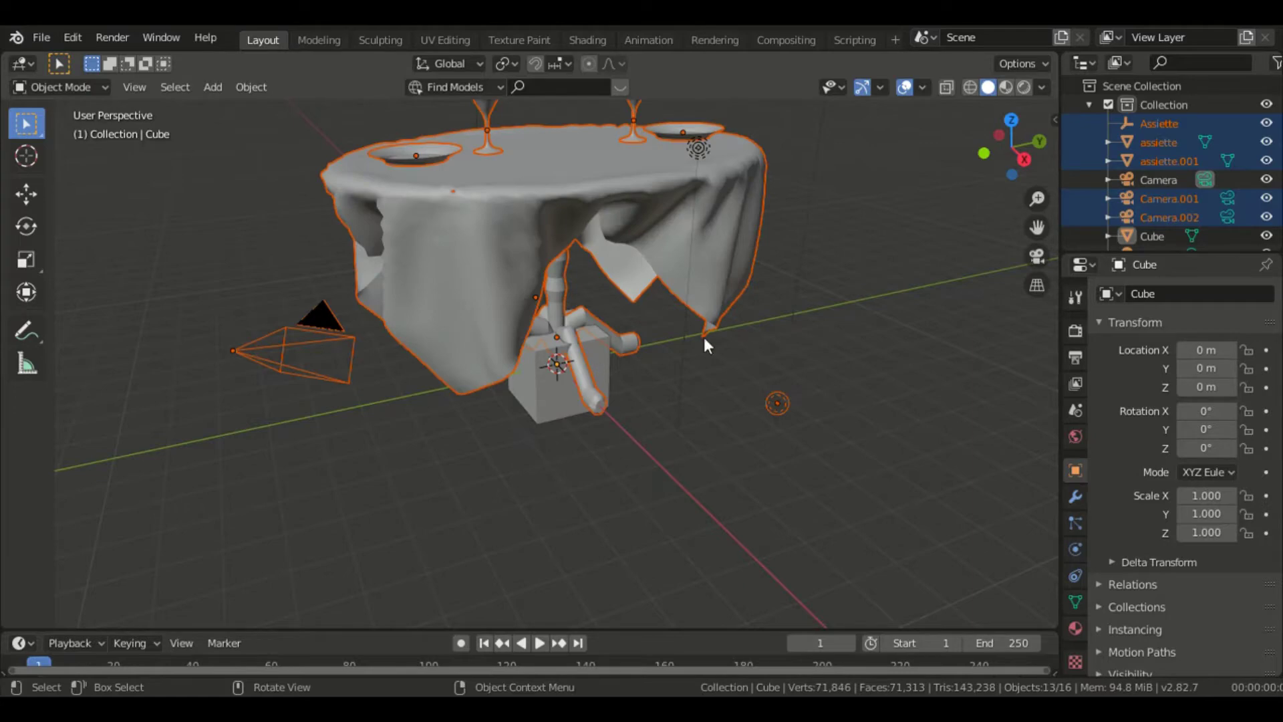
mouse_move(705, 339)
middle_mouse_down()
mouse_move(831, 264)
mouse_move(707, 319)
mouse_move(690, 395)
mouse_move(783, 318)
mouse_move(799, 283)
mouse_move(787, 239)
middle_mouse_up()
scroll(787, 238, "down", 2)
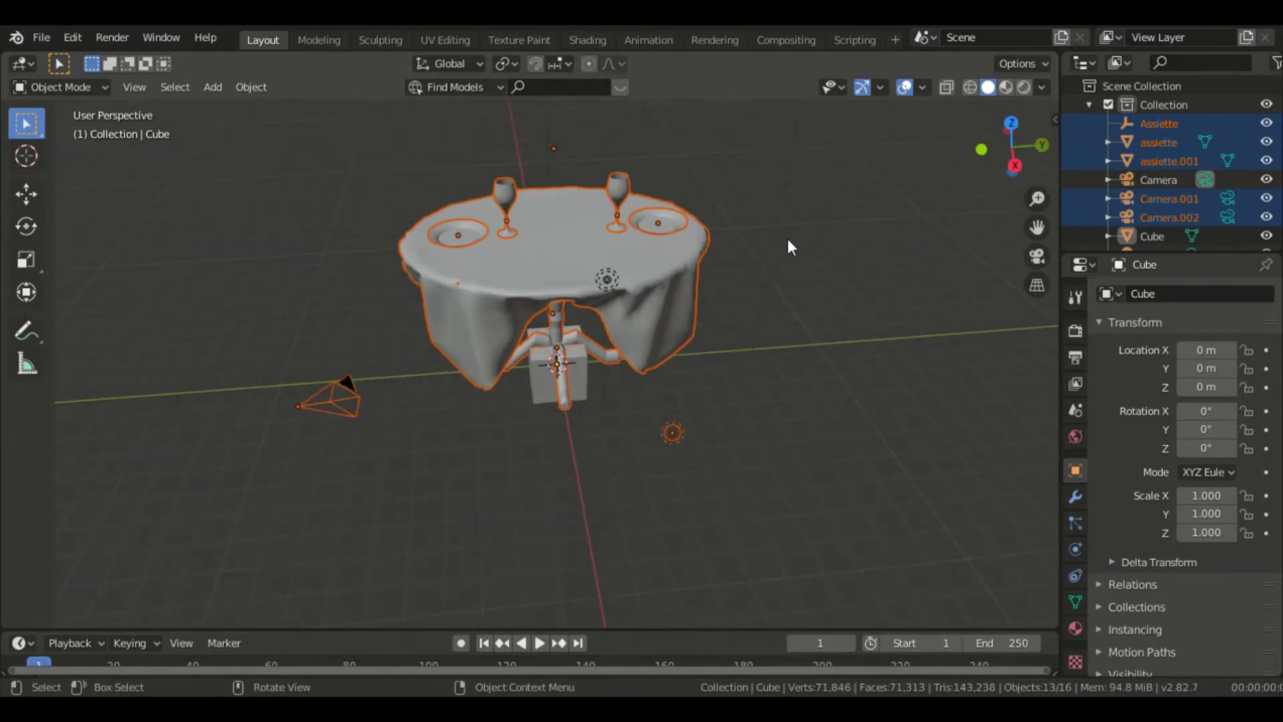
left_click(1002, 87)
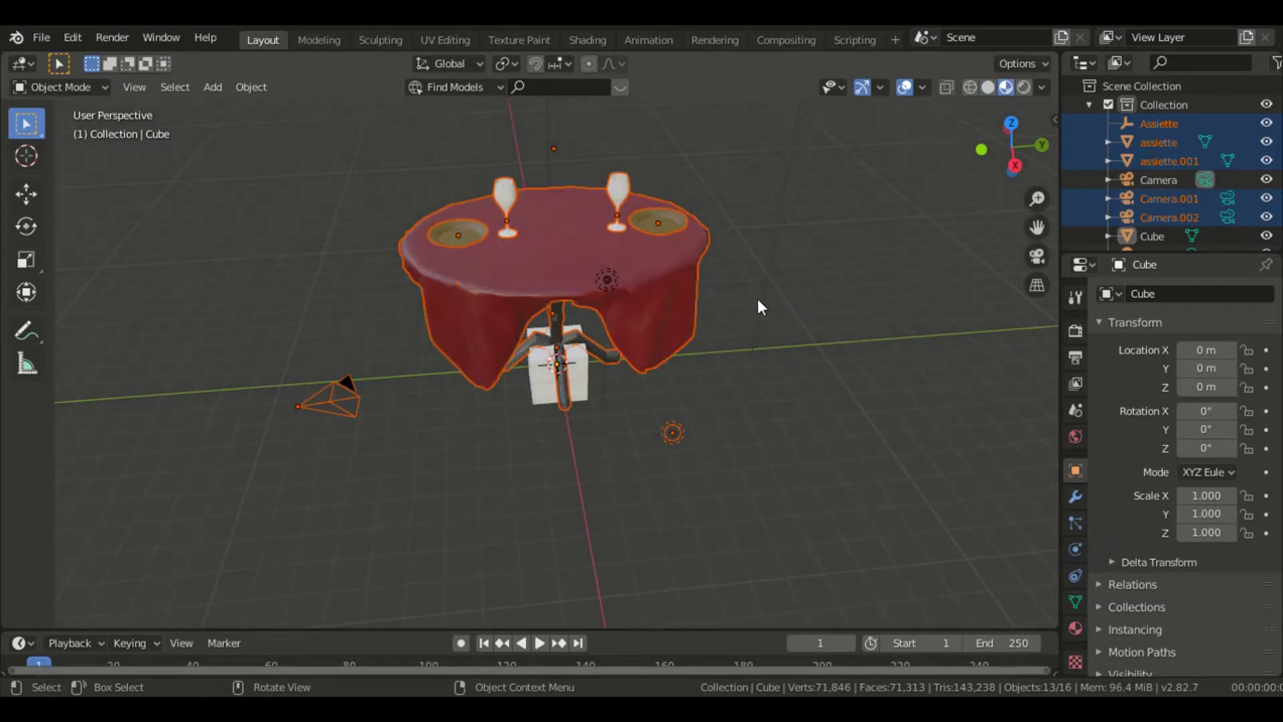
middle_click_drag(647, 276, 636, 445)
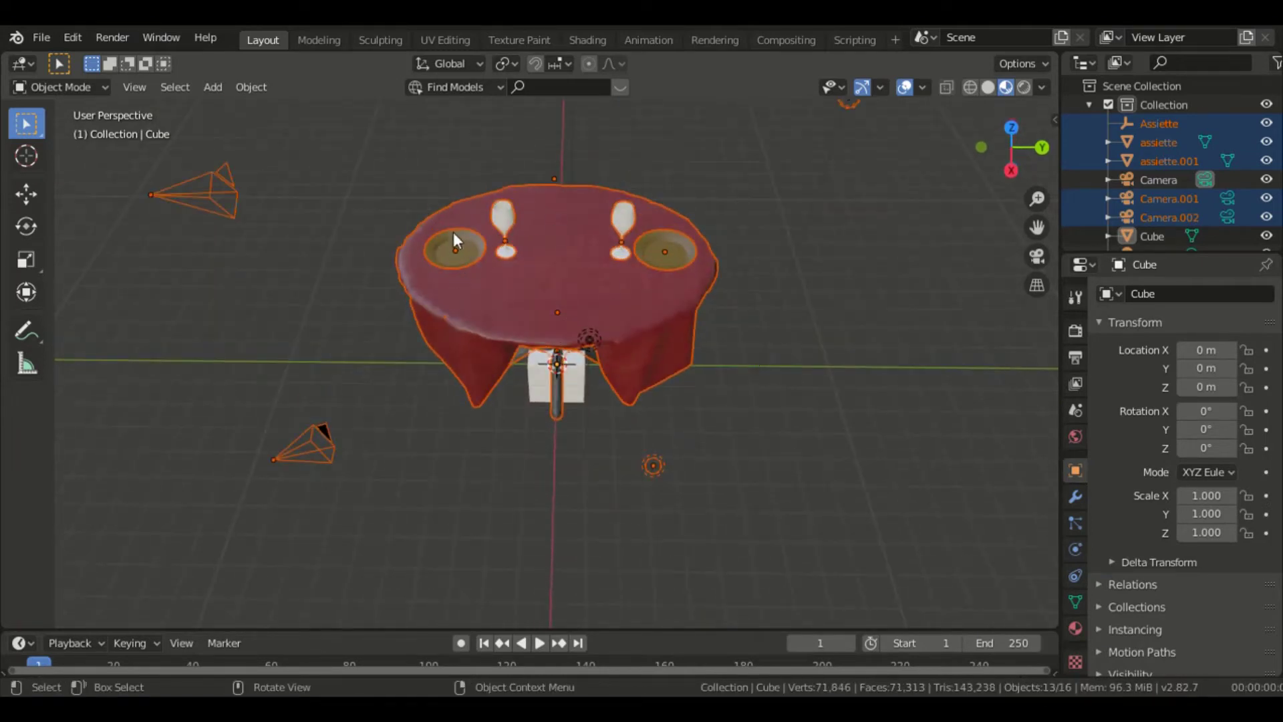
middle_click_drag(750, 311, 762, 114)
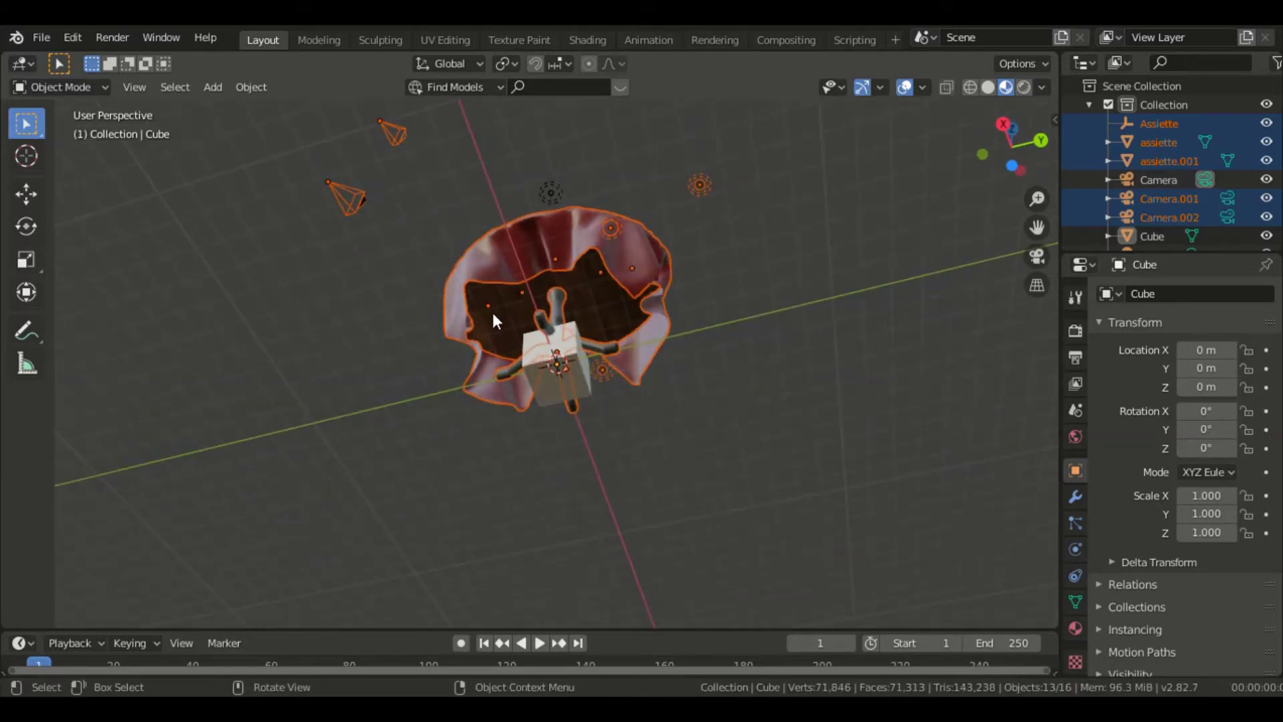
middle_click_drag(690, 315, 839, 468)
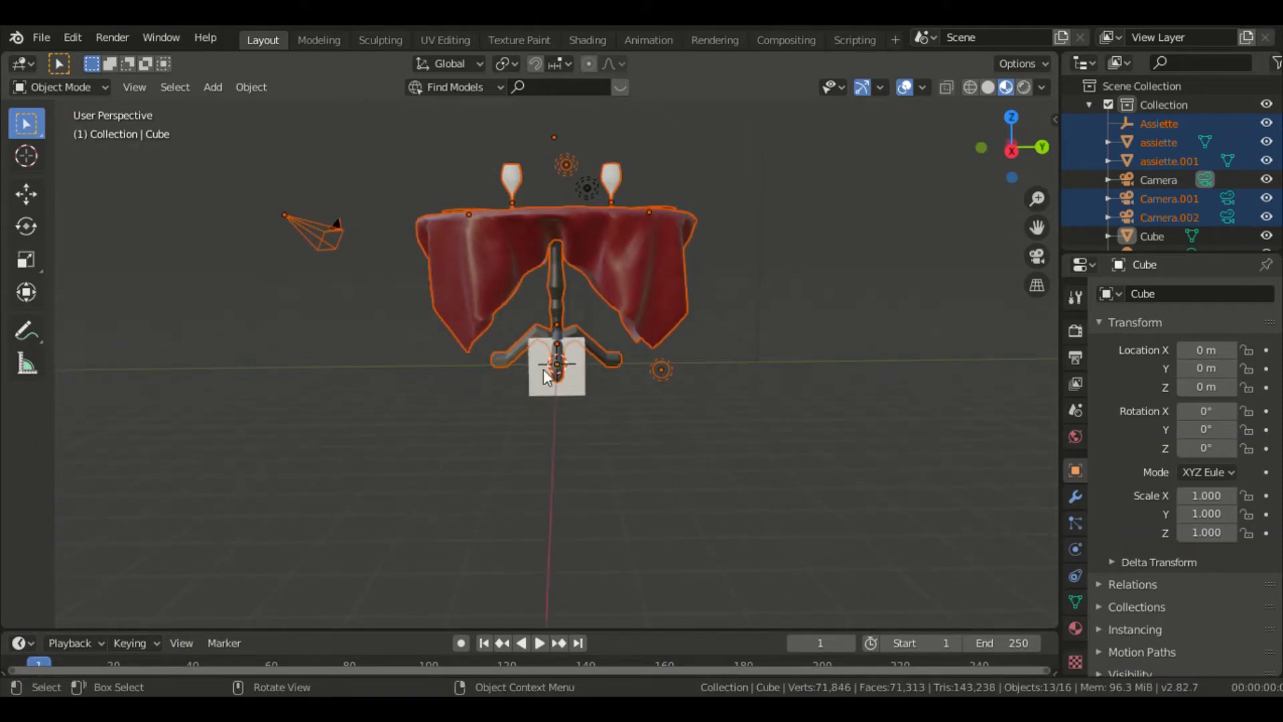
middle_click_drag(528, 214, 539, 300)
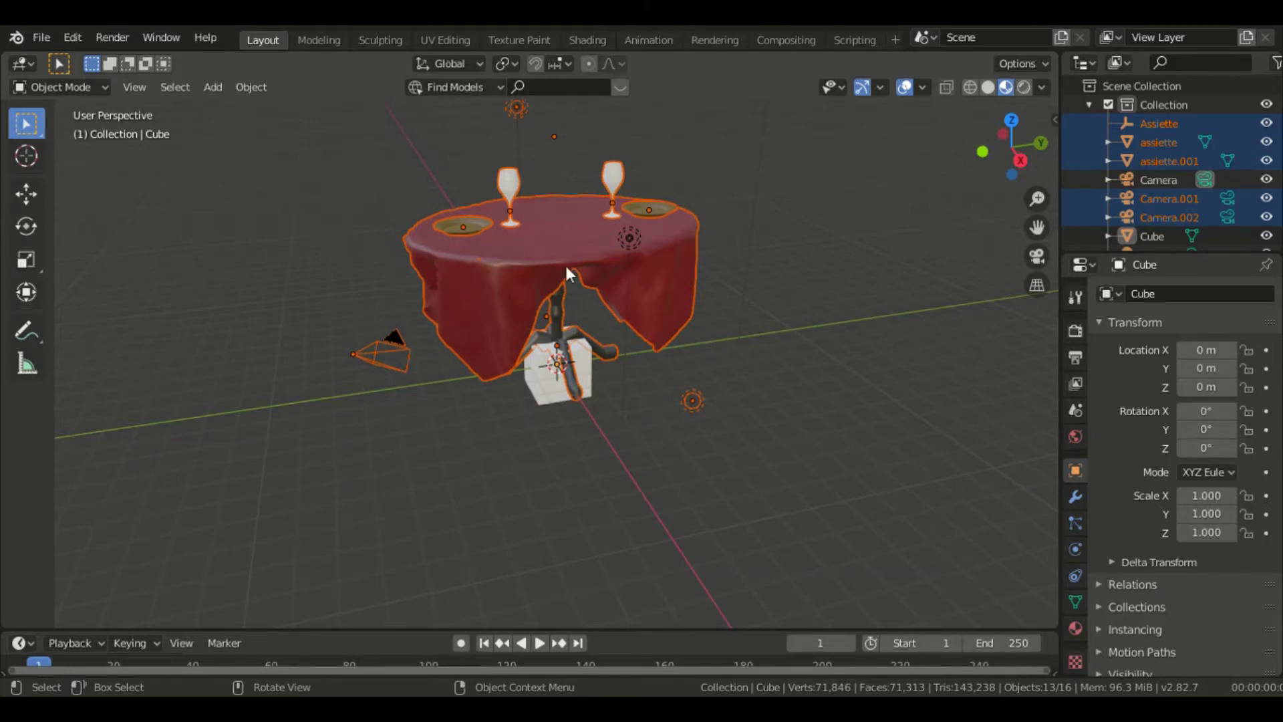
mouse_move(804, 228)
middle_mouse_down()
mouse_move(724, 289)
mouse_move(512, 318)
mouse_move(504, 183)
mouse_move(729, 231)
mouse_move(796, 264)
mouse_move(762, 392)
mouse_move(744, 209)
mouse_move(479, 188)
mouse_move(569, 242)
mouse_move(818, 307)
mouse_move(832, 262)
mouse_move(799, 238)
mouse_move(800, 249)
middle_mouse_up()
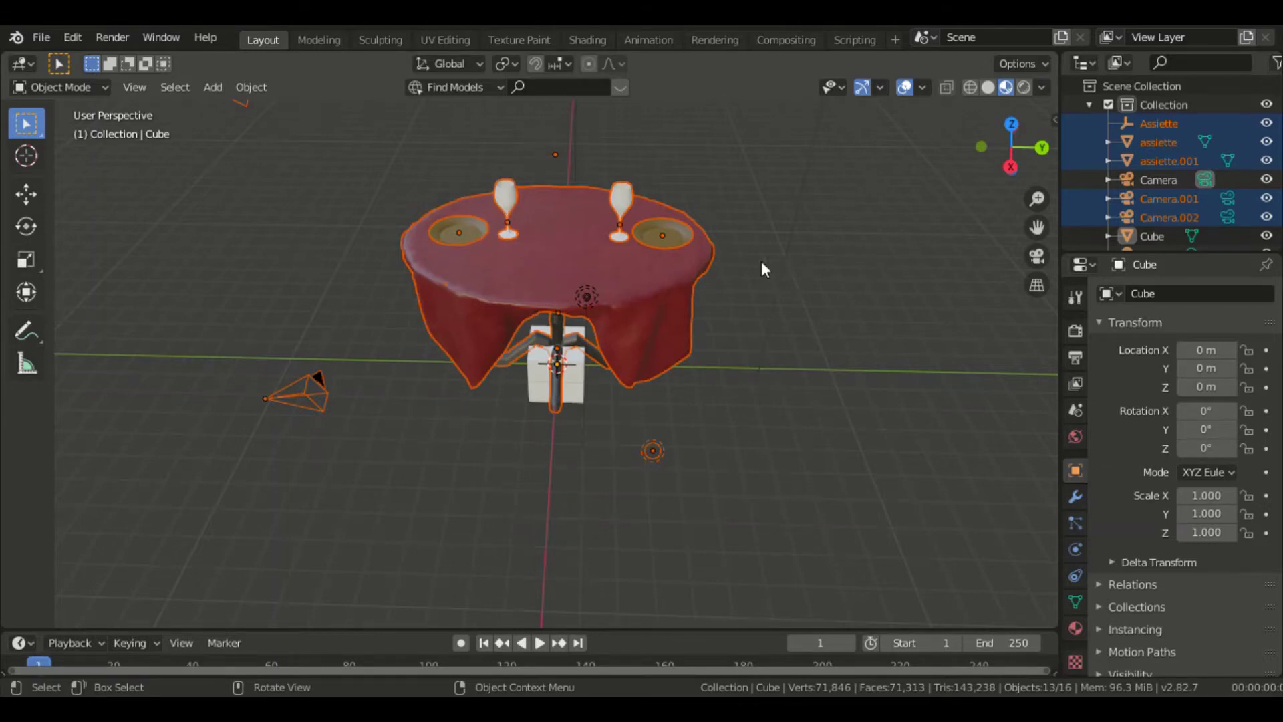
- Start a new file without saving the changes to the untitled table scene
left_click(39, 40)
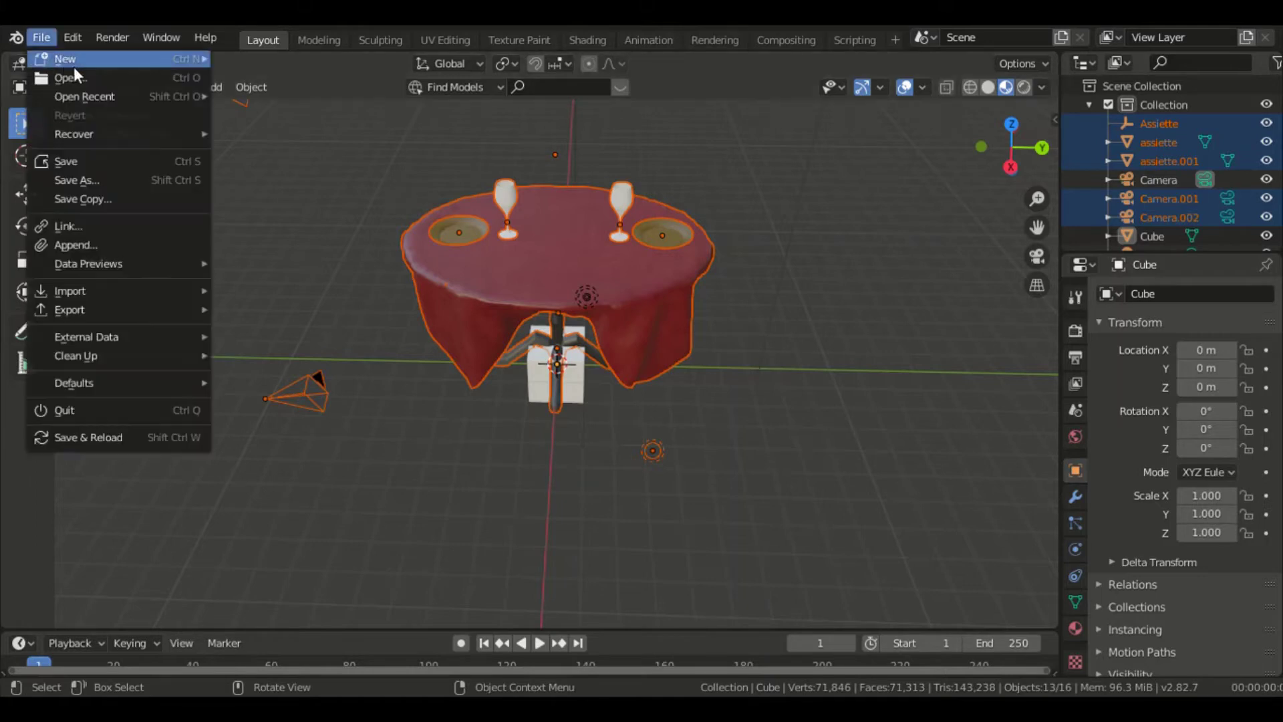
mouse_move(73, 60)
left_click(314, 61)
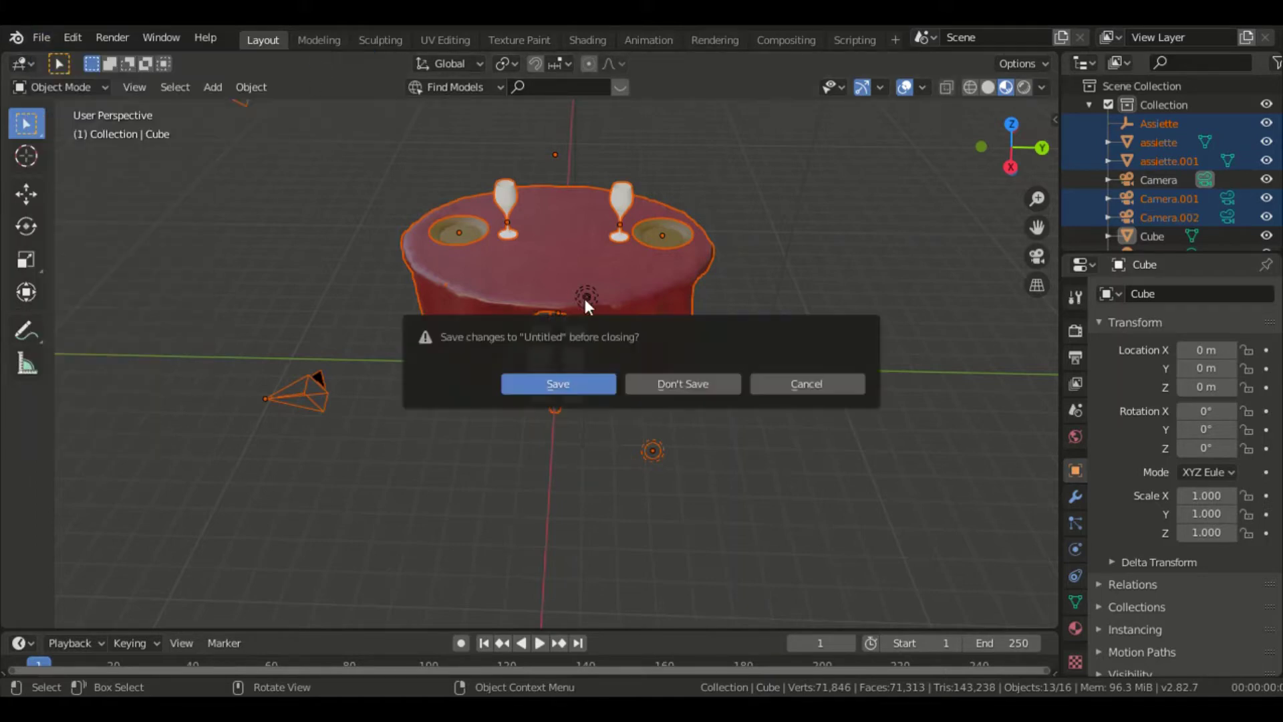
left_click(665, 384)
- Delete the default cube from the new scene
middle_click_drag(822, 324, 685, 306)
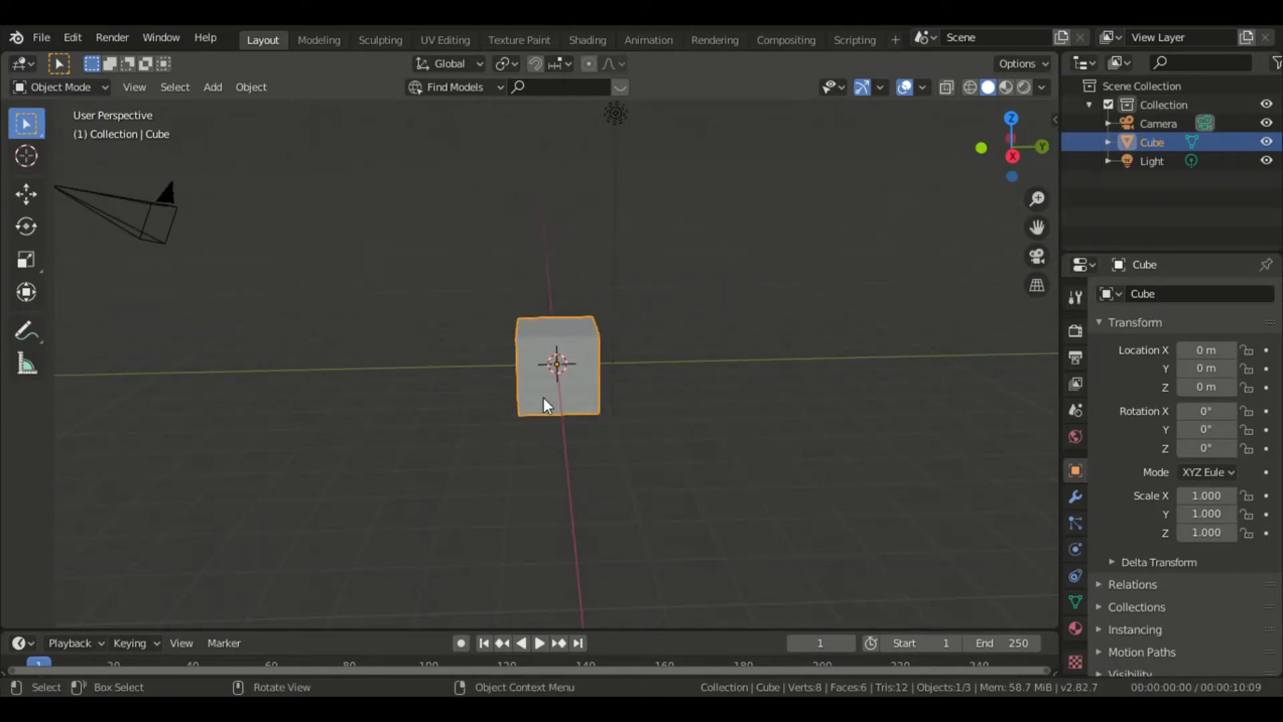
key("x")
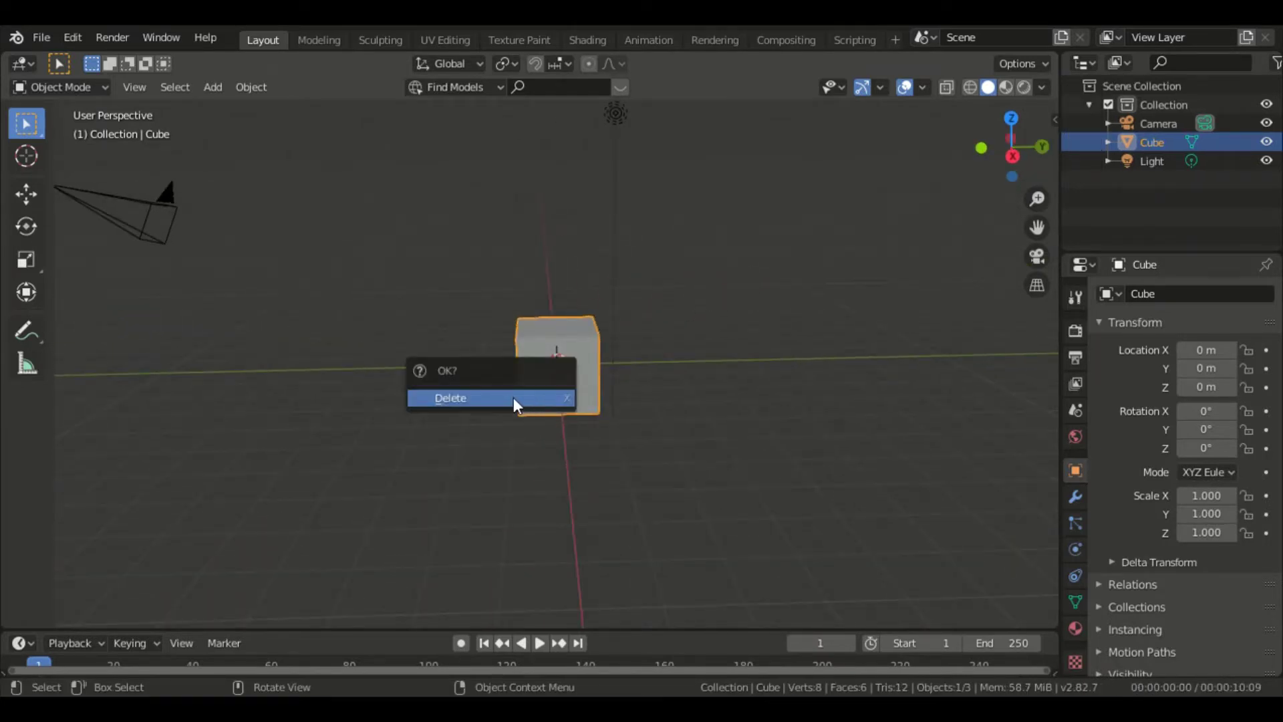
left_click(515, 399)
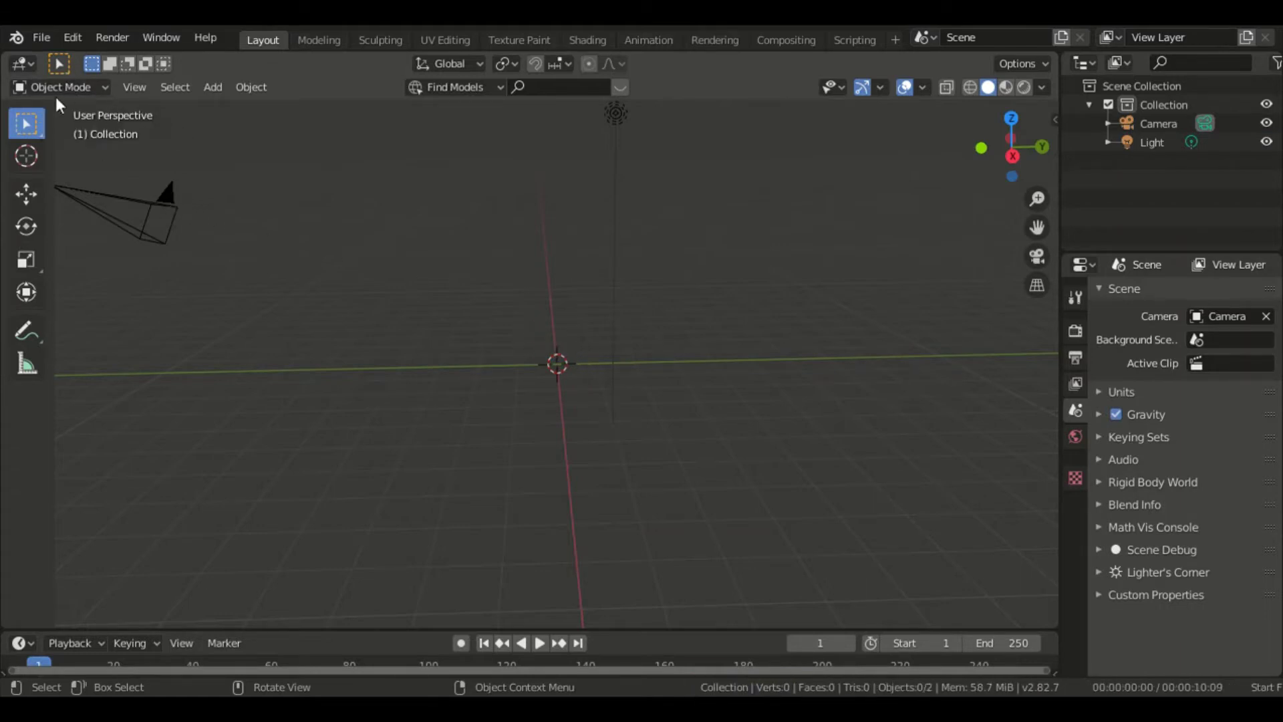
- Add a mesh cylinder at the scene's origin
left_click(75, 92)
left_click(221, 91)
mouse_move(231, 108)
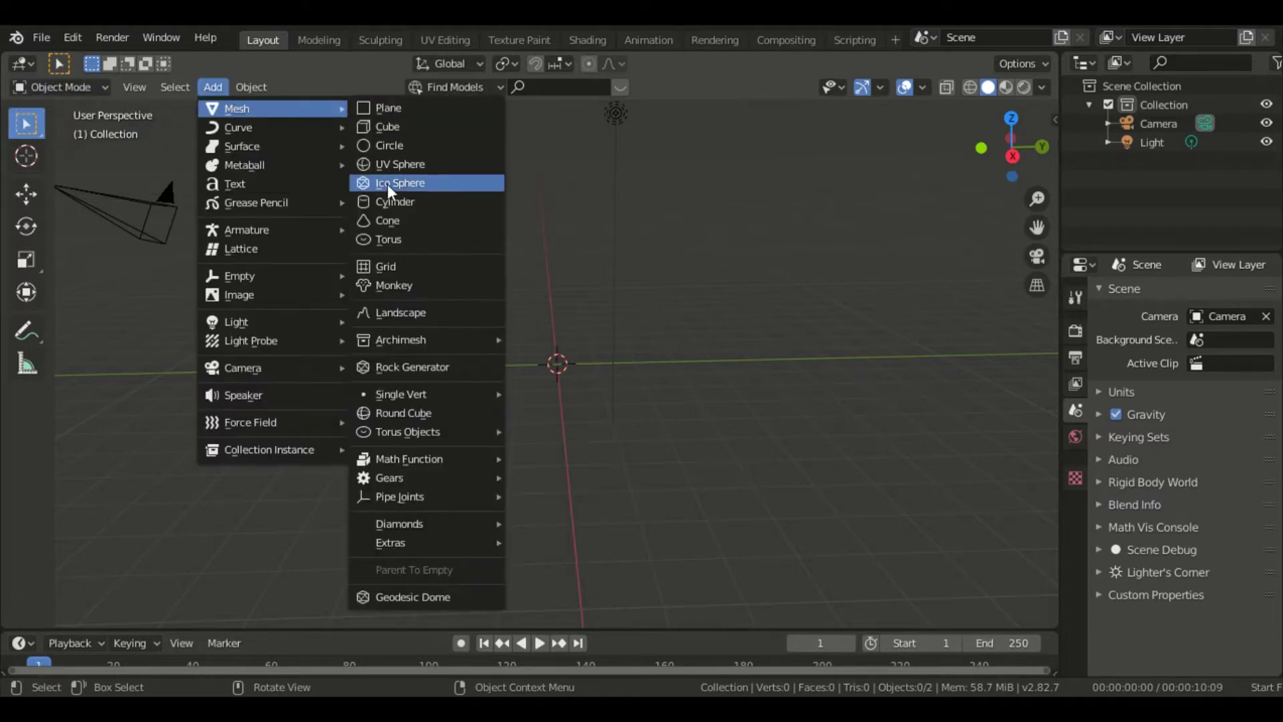
left_click(403, 206)
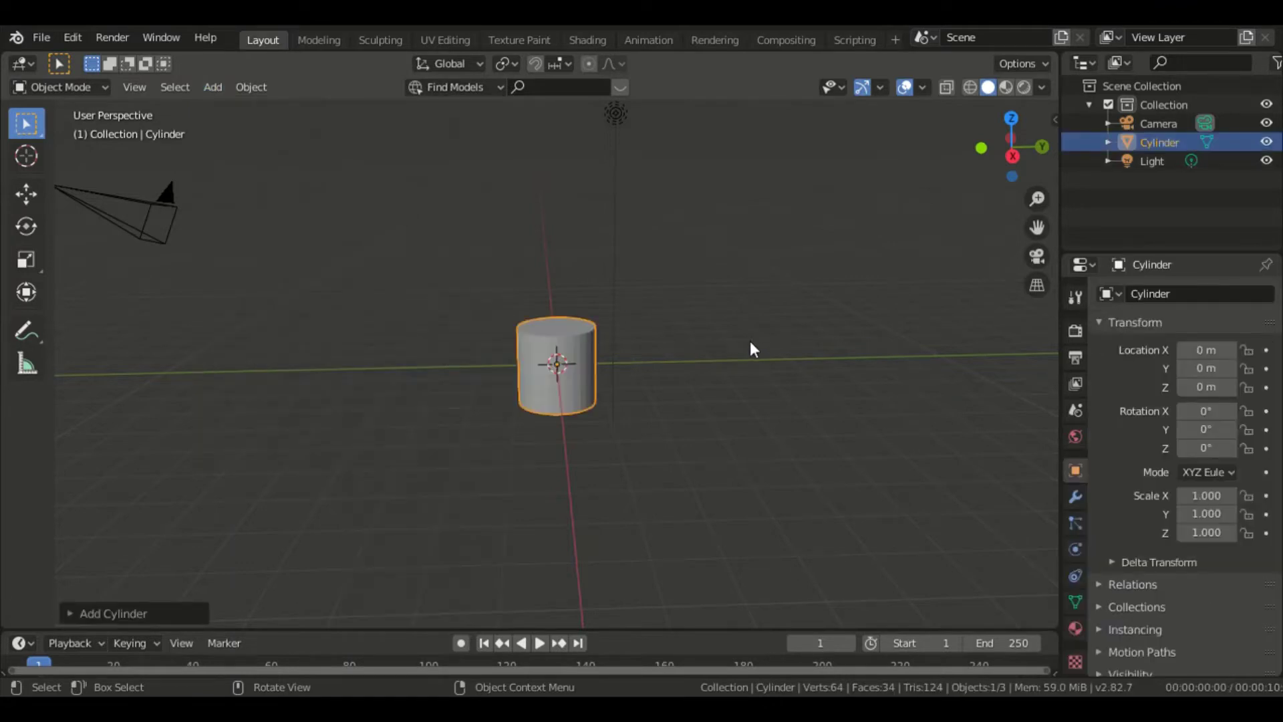
- Move the cylinder 1 m up along the Z axis in the right orthographic view
scroll(750, 345, "up", 5)
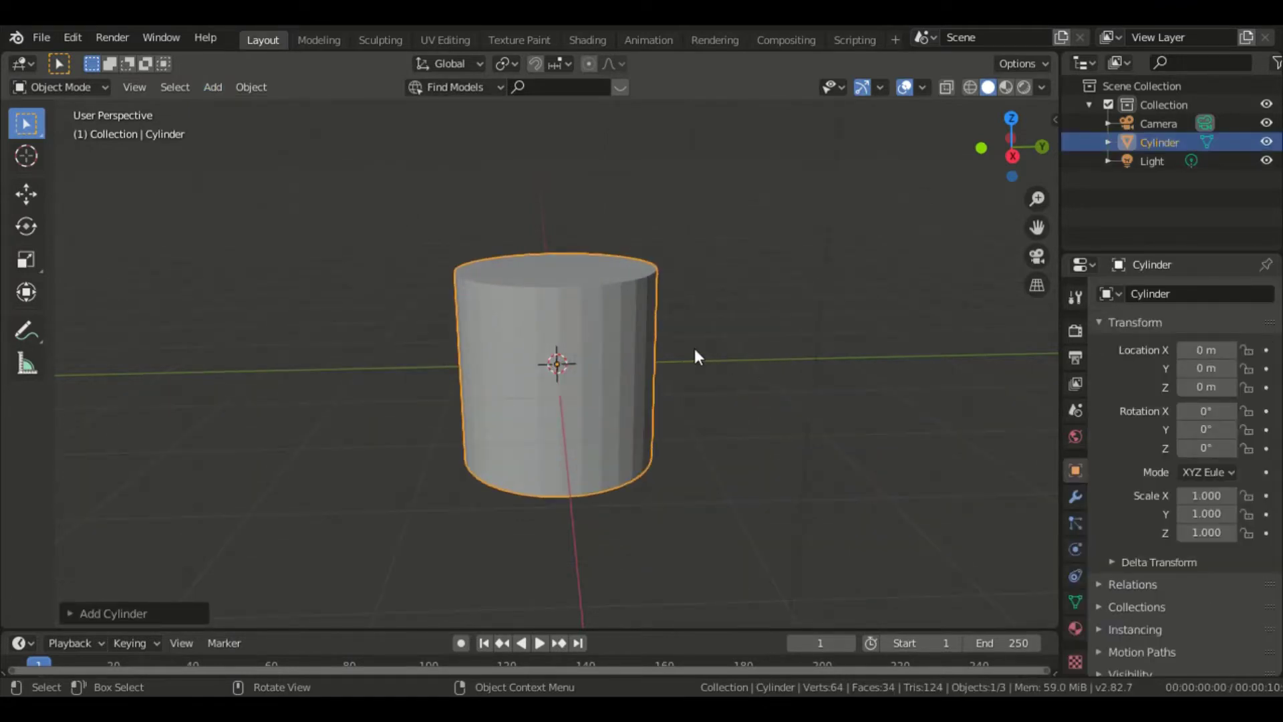
key("KP_3")
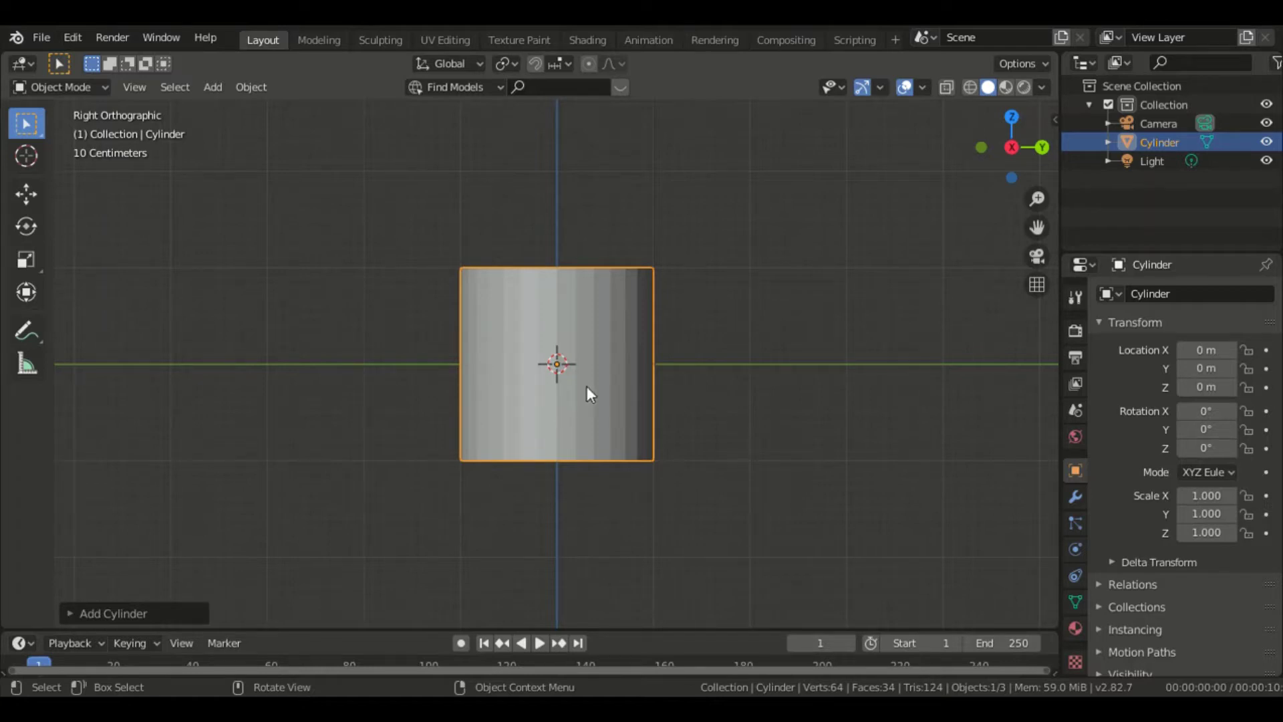
key("g")
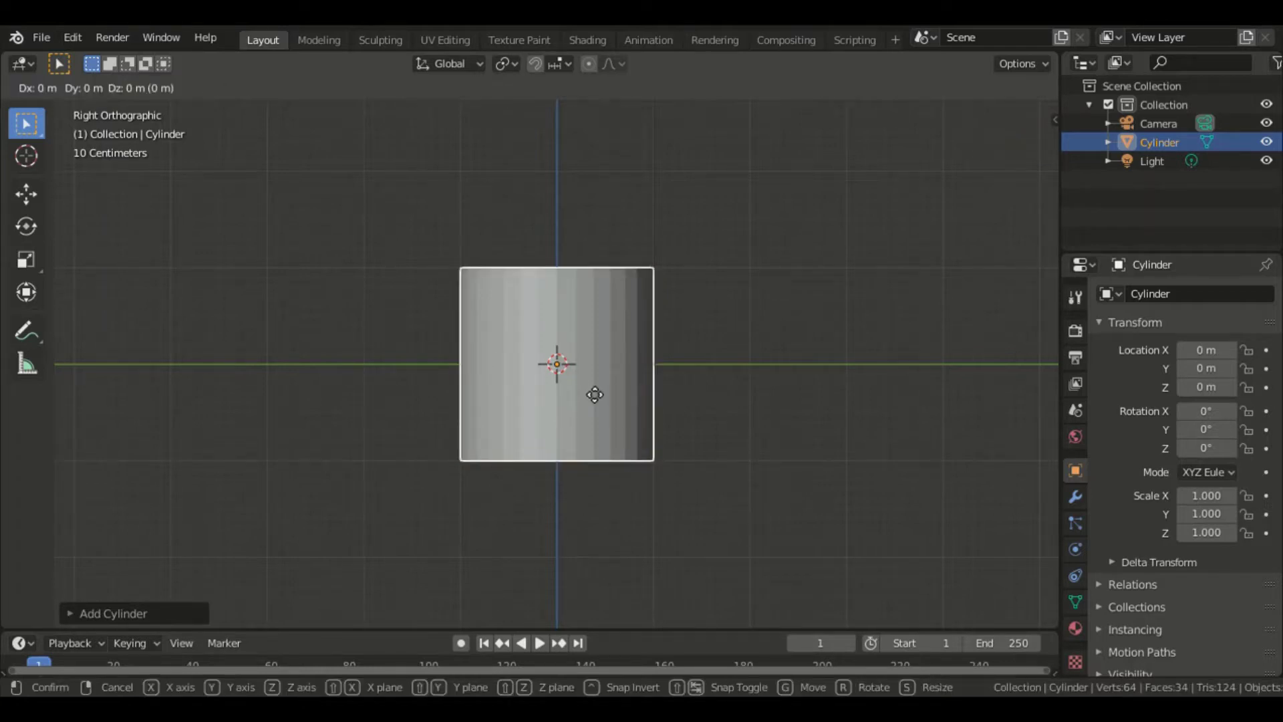
type("z")
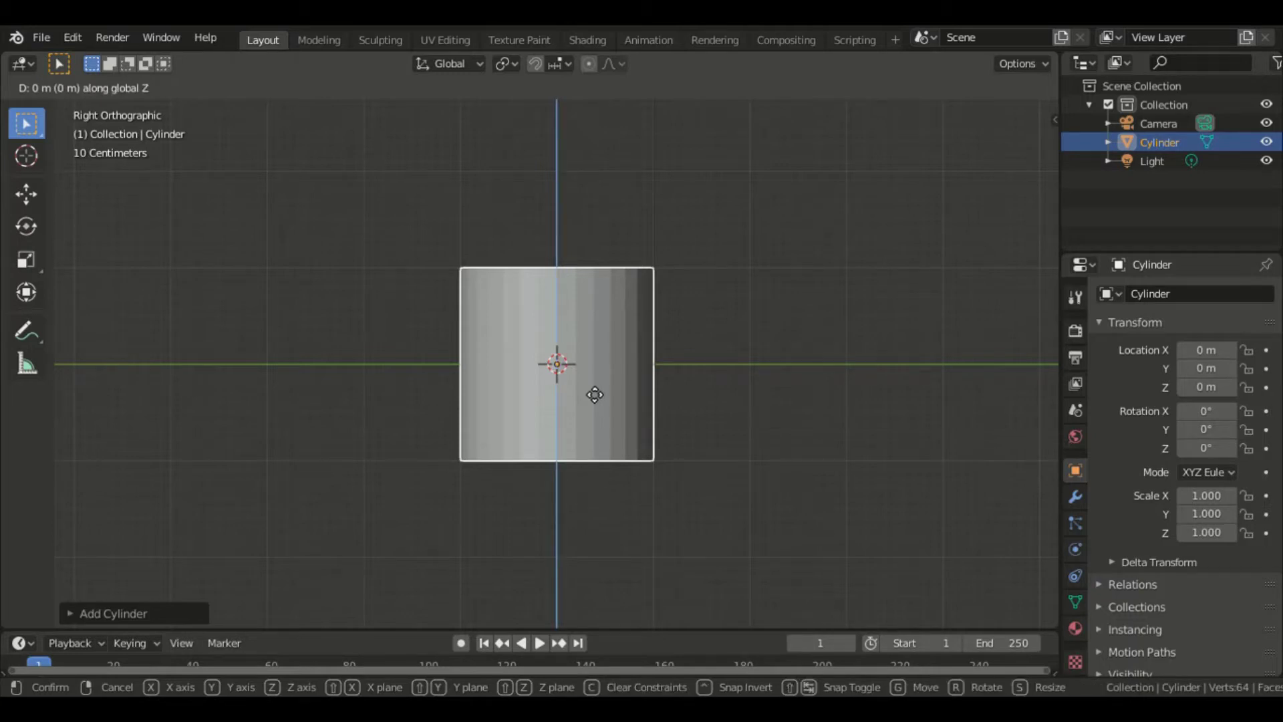
type("1")
key("Return")
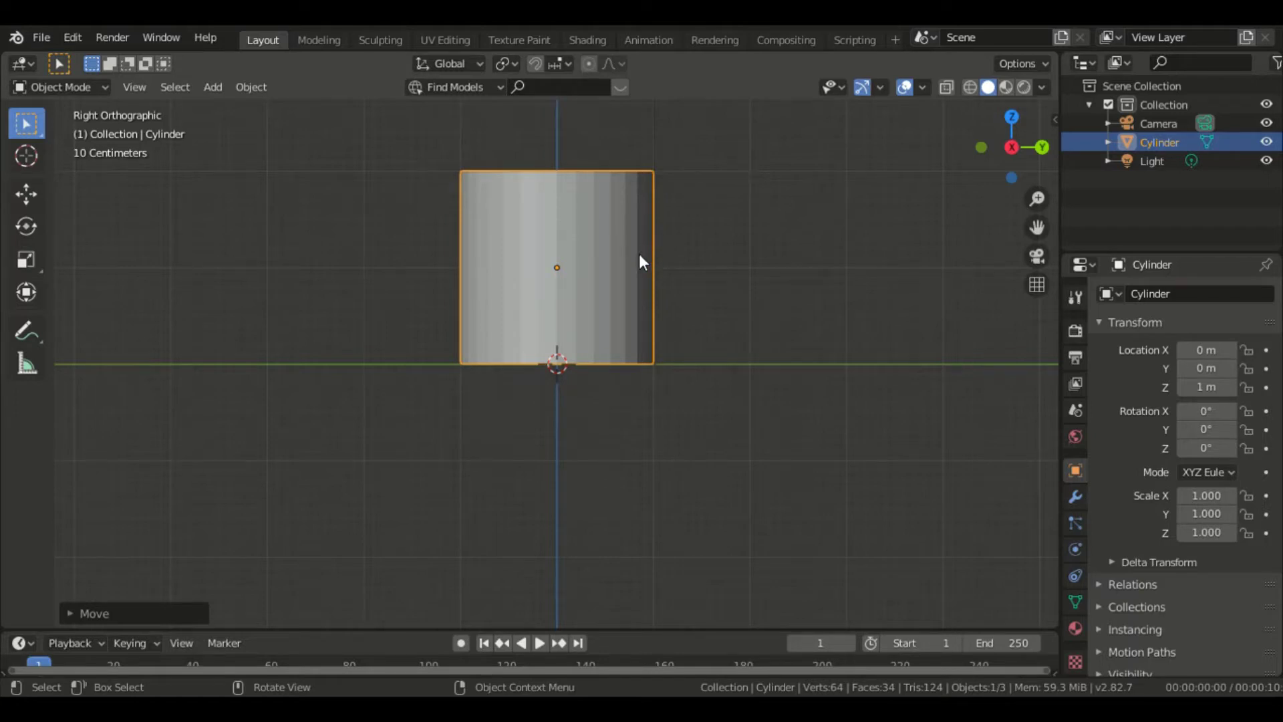
- Narrow the cylinder to a scale of about 0.48 along Y and 0.44 along X
key("s")
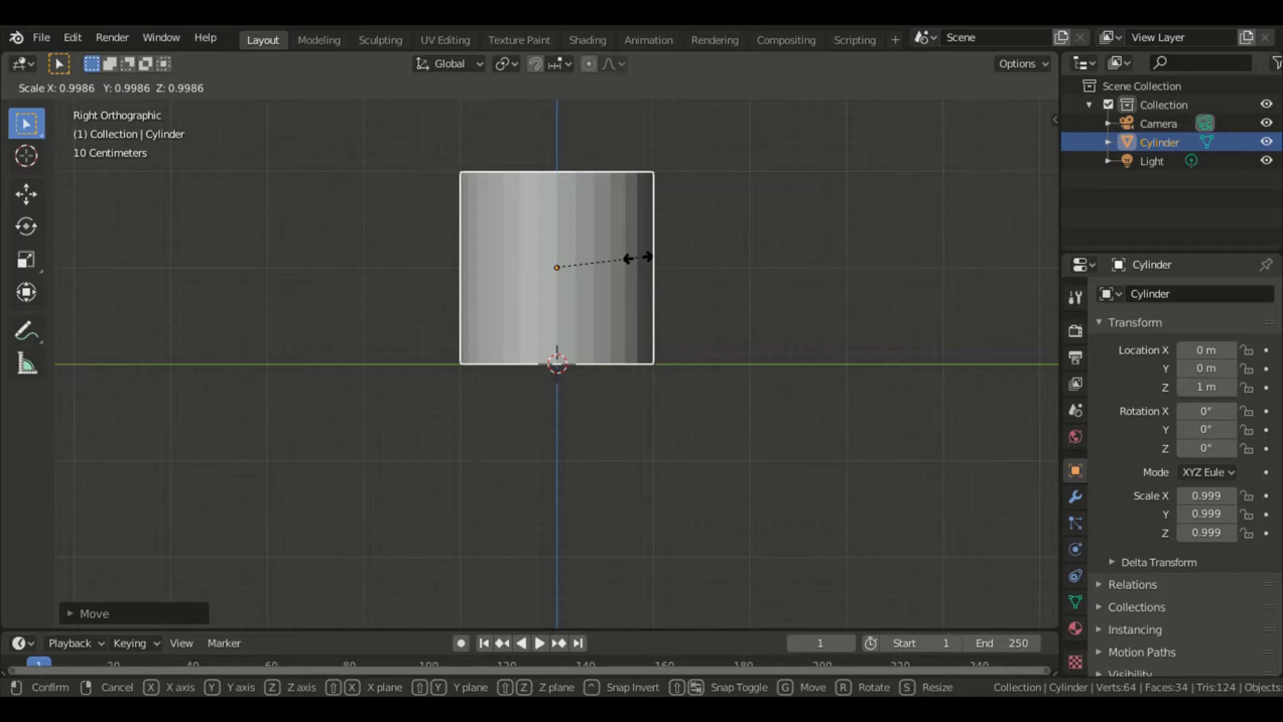
key("y")
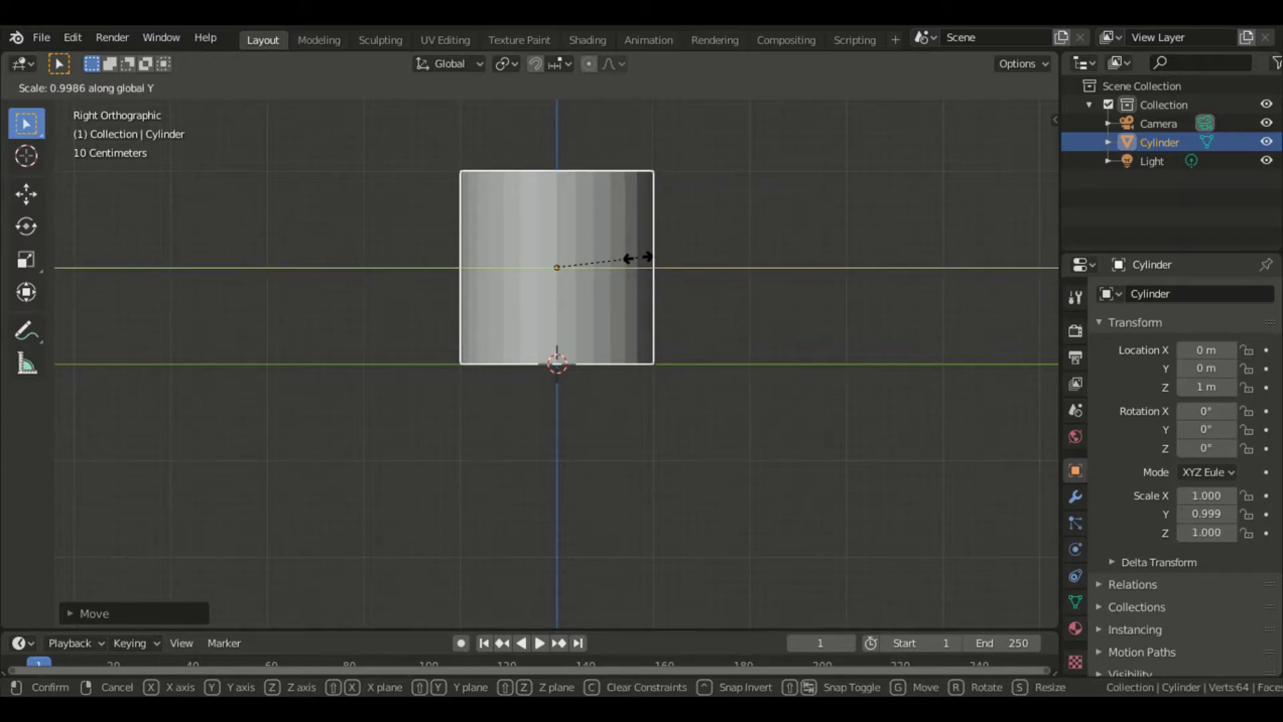
left_click(596, 260)
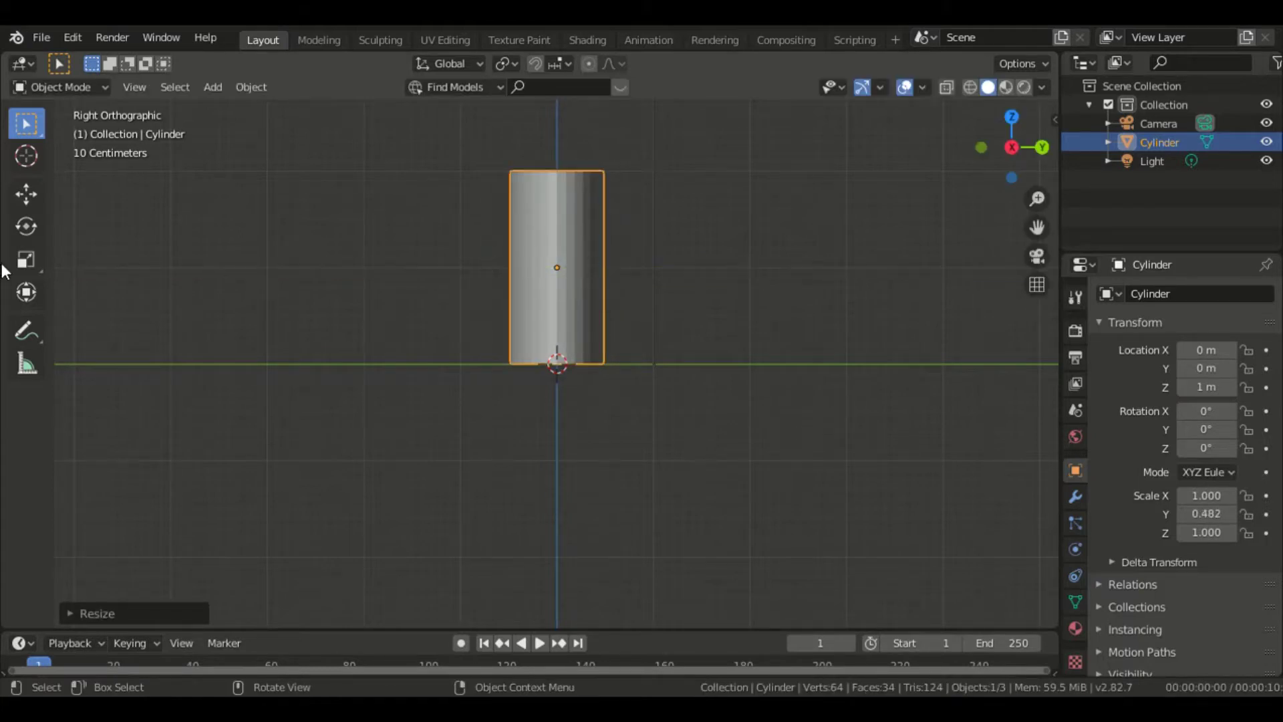
left_click(24, 265)
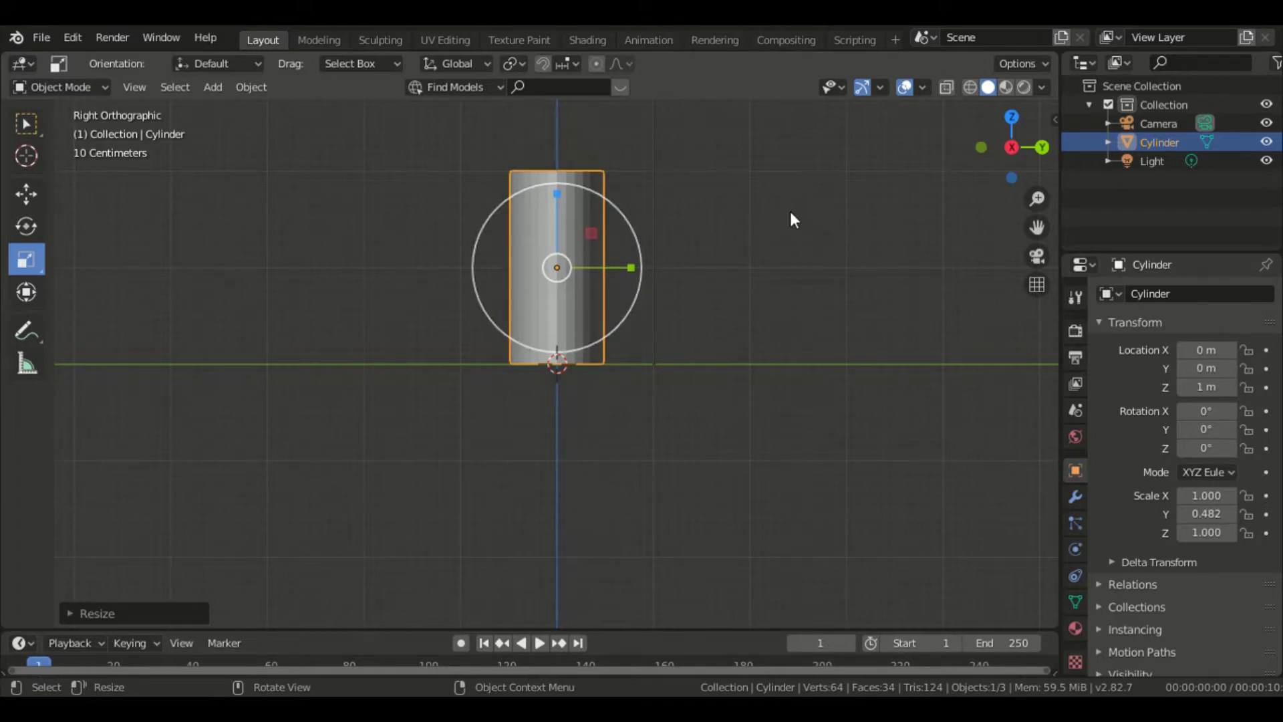
middle_click_drag(791, 218, 578, 316)
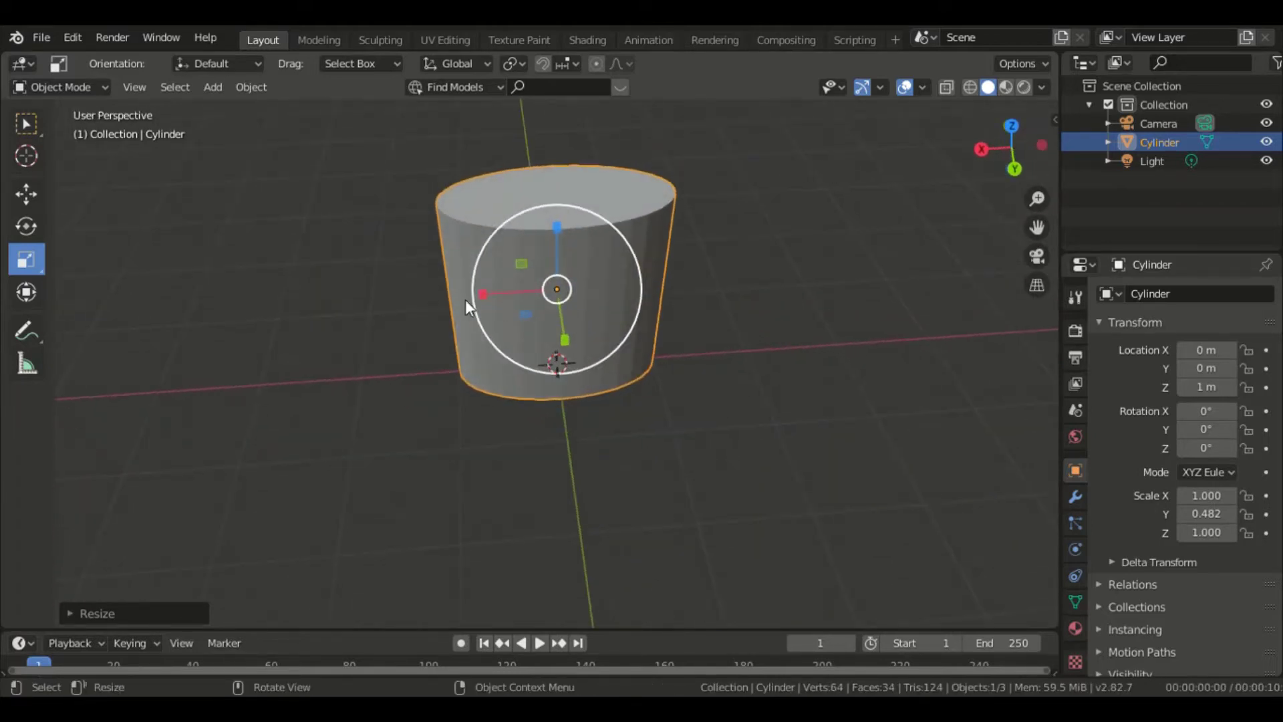
left_click_drag(483, 294, 527, 286)
middle_click_drag(398, 234, 581, 155)
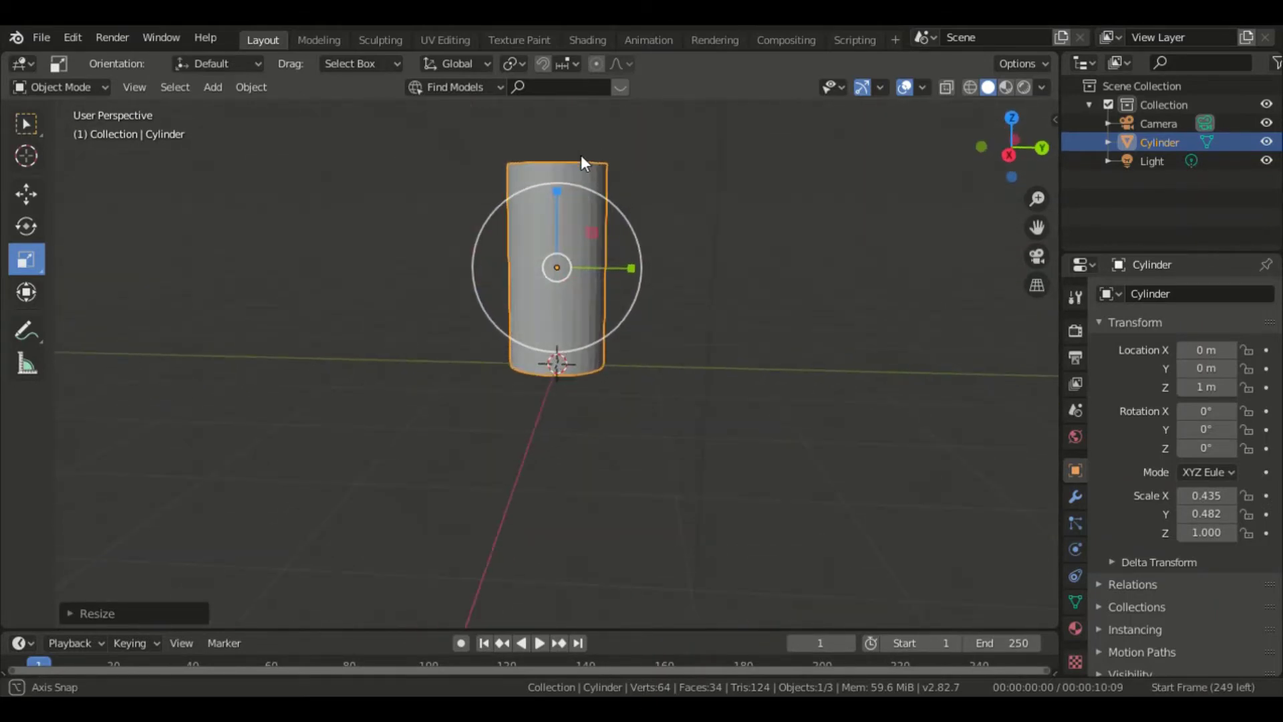
- Reshape the cylinder into a thin oval tabletop, scaled to about 1.29 in X, 1.86 in Y and 0.032 in Z
left_click_drag(558, 195, 557, 267)
middle_click_drag(685, 227, 712, 235)
left_click_drag(633, 260, 850, 256)
middle_click_drag(849, 256, 515, 421)
left_click_drag(481, 250, 344, 253)
left_click_drag(556, 172, 563, 208)
middle_click_drag(602, 481, 591, 363)
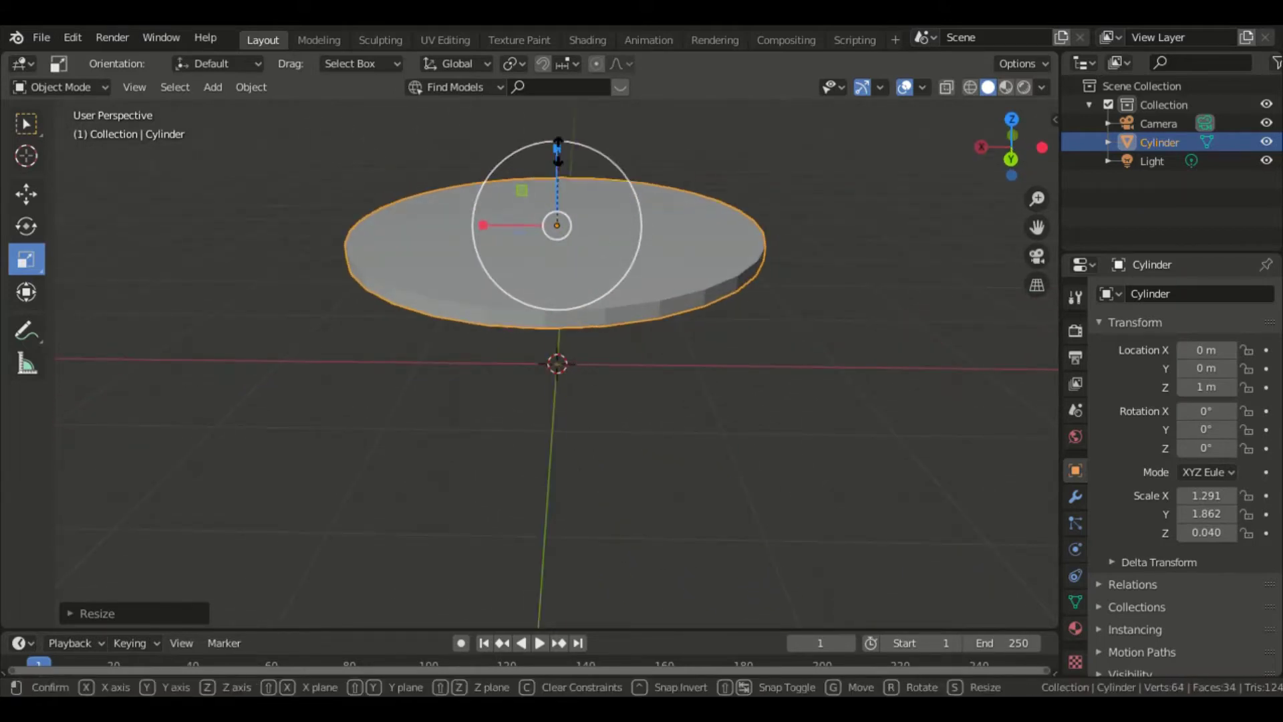
left_click_drag(559, 148, 558, 167)
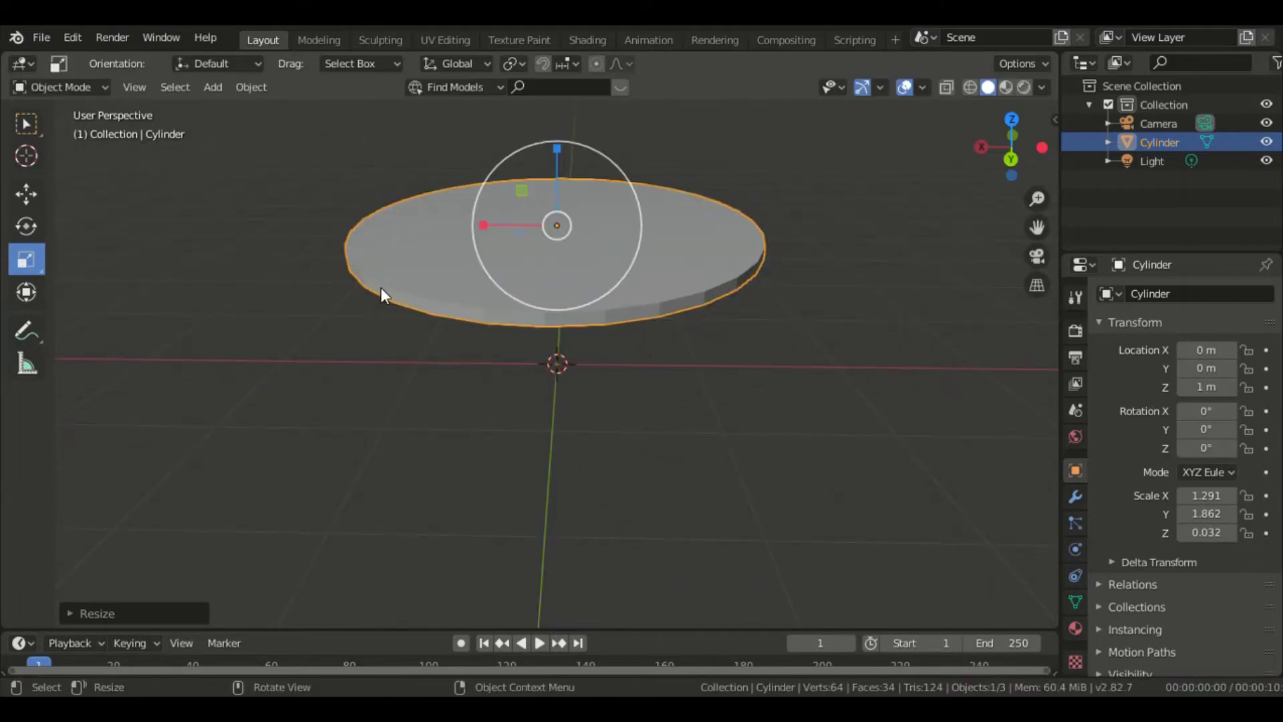
- Widen the oval tabletop along X to a scale of about 1.37
middle_click_drag(381, 288, 792, 393)
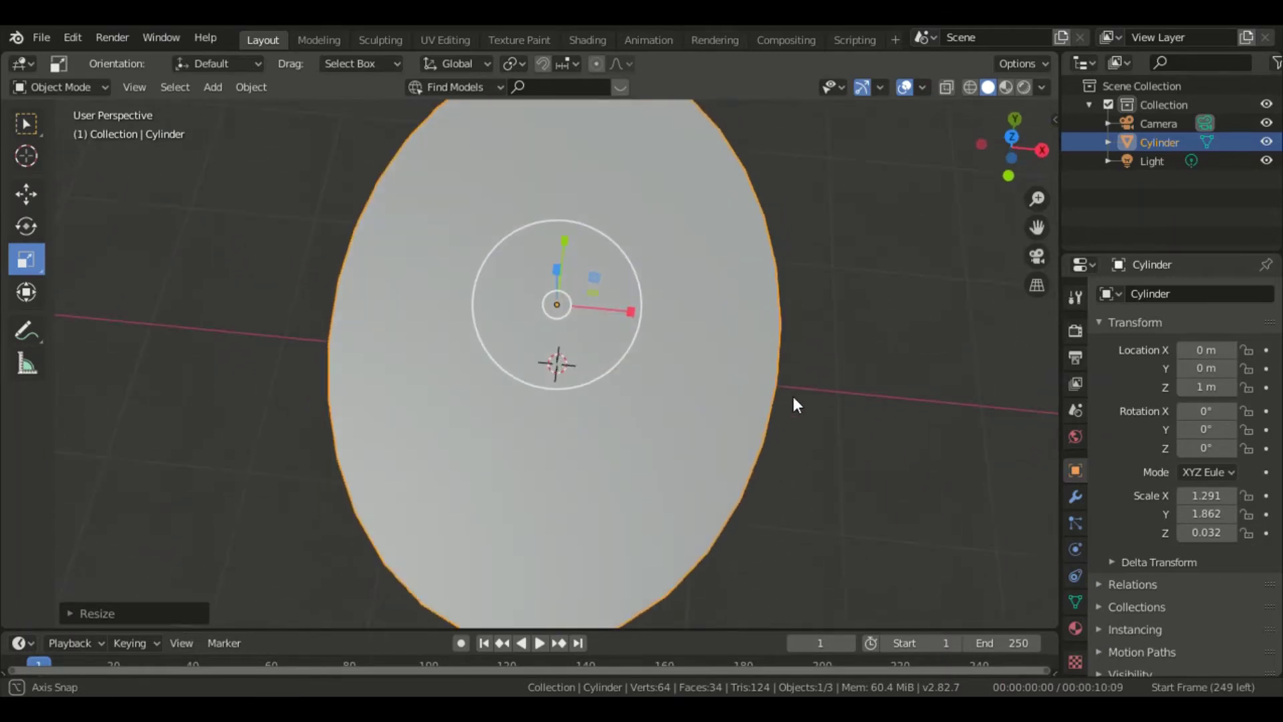
left_click_drag(629, 310, 642, 311)
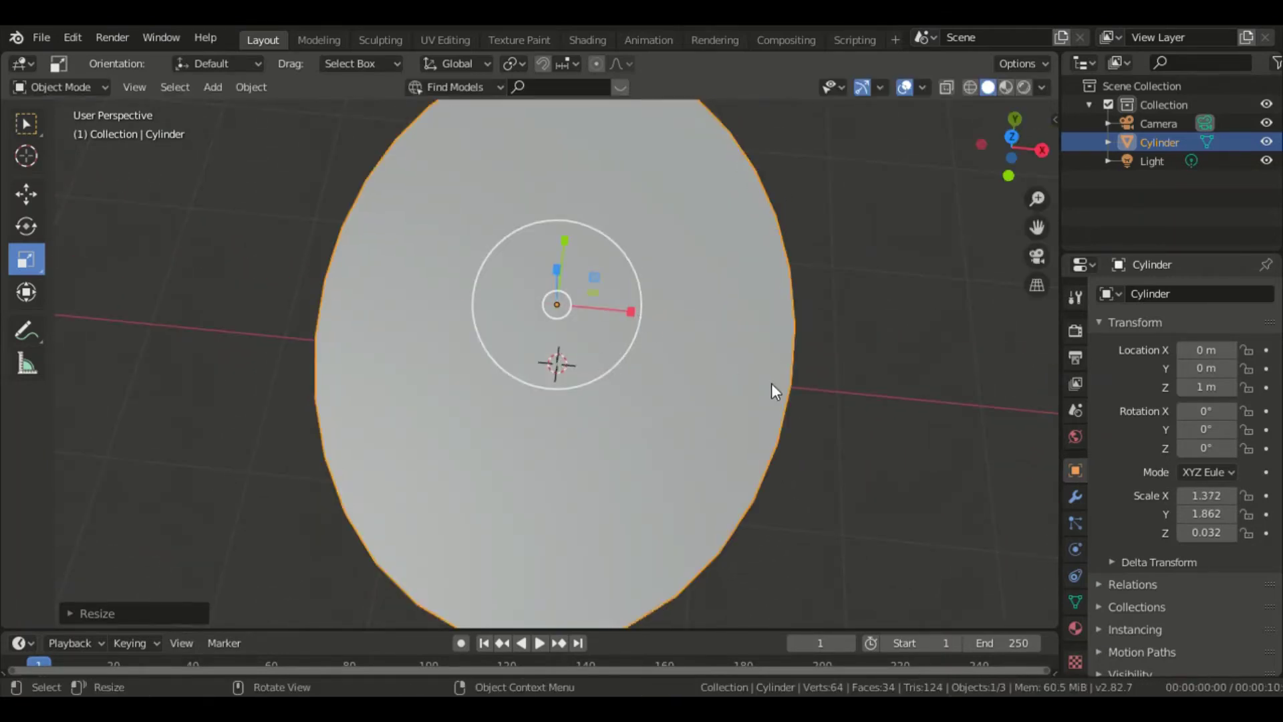
middle_click_drag(772, 383, 602, 247)
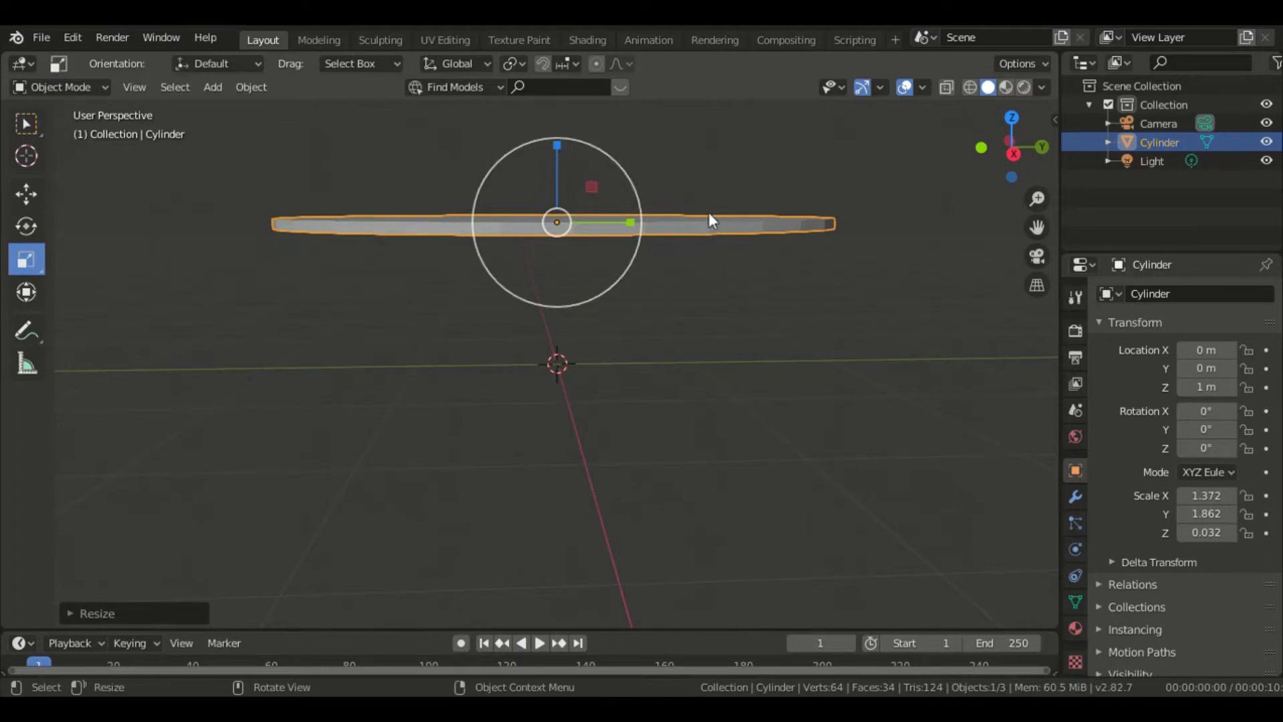
- Raise the oval tabletop along Z to about 1.64 m, checking its height in the right orthographic view
left_click(35, 198)
left_click_drag(559, 143, 565, 589)
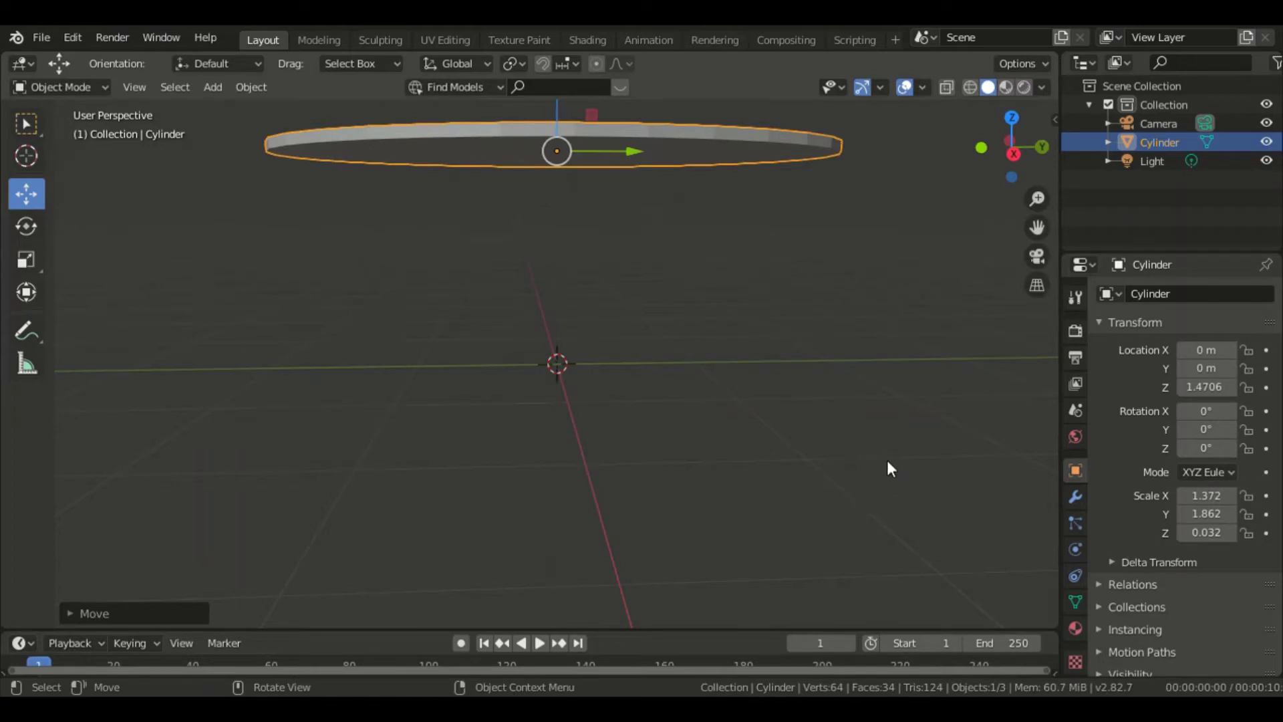
key("KP_3")
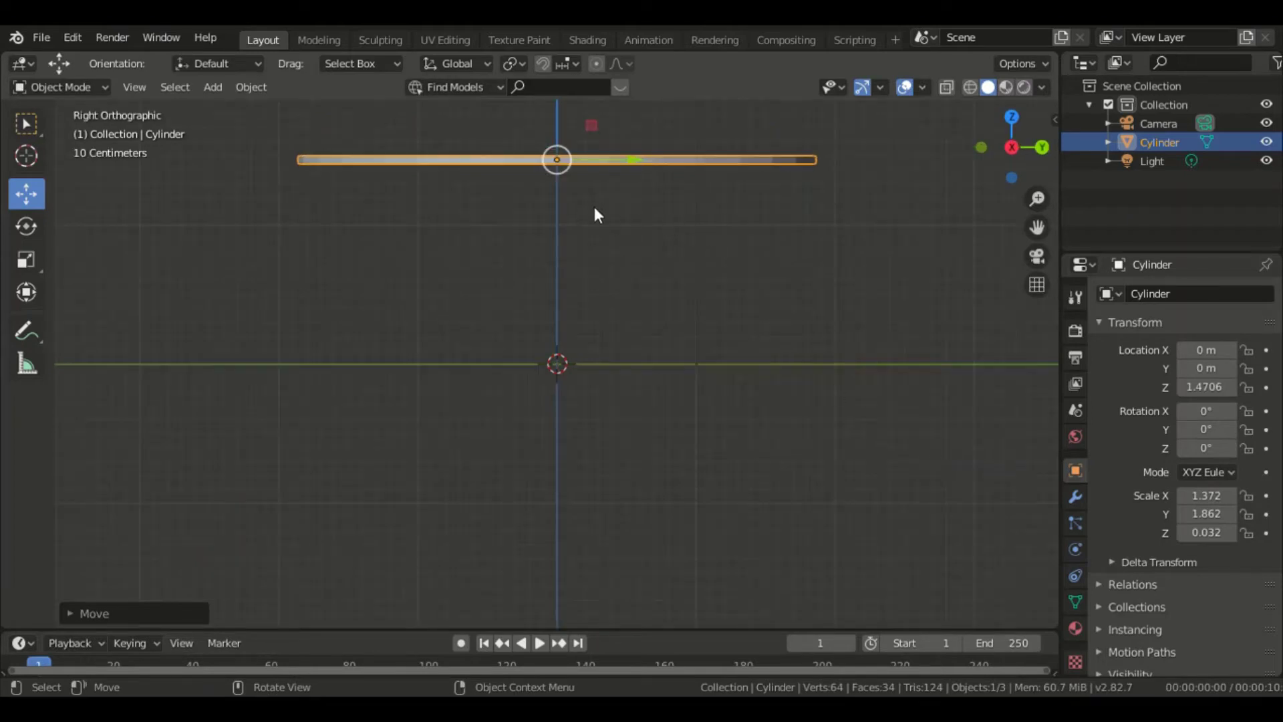
scroll(709, 211, "down", 1)
left_click_drag(554, 123, 555, 104)
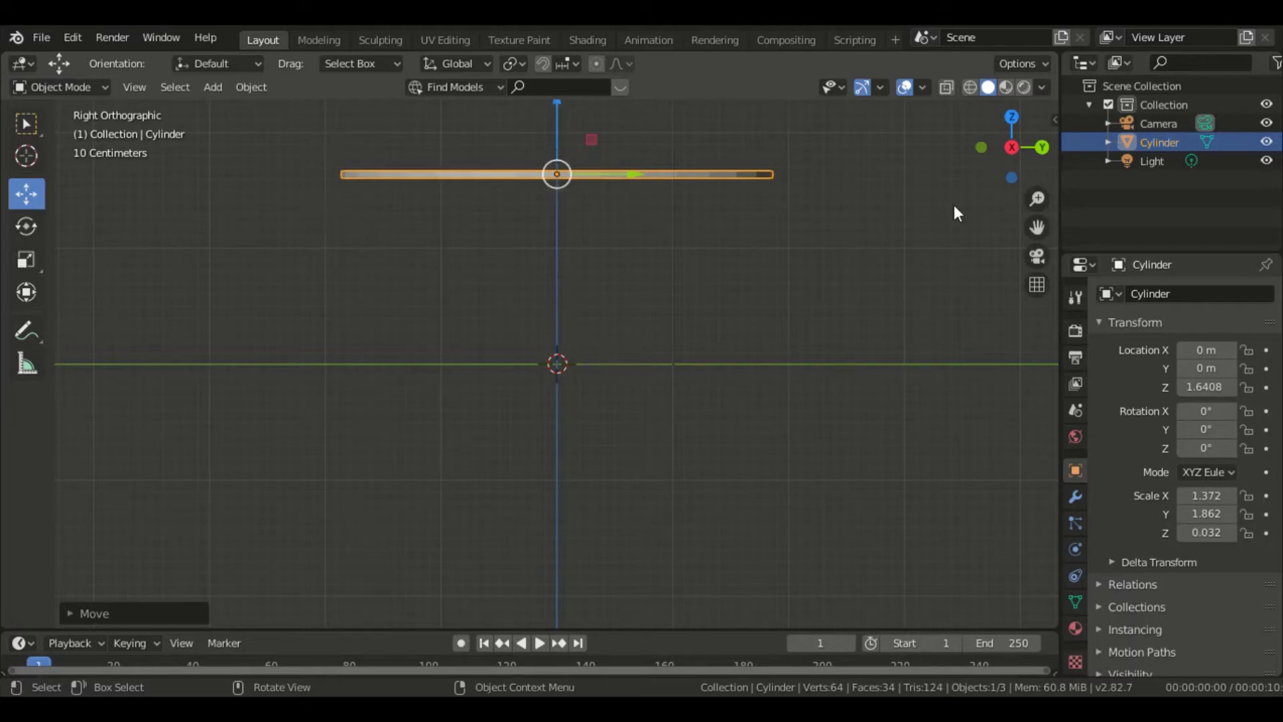
- Deselect the tabletop, add a new cylinder mesh at the origin and scale it uniformly to about 0.66
left_click(35, 125)
left_click(824, 176)
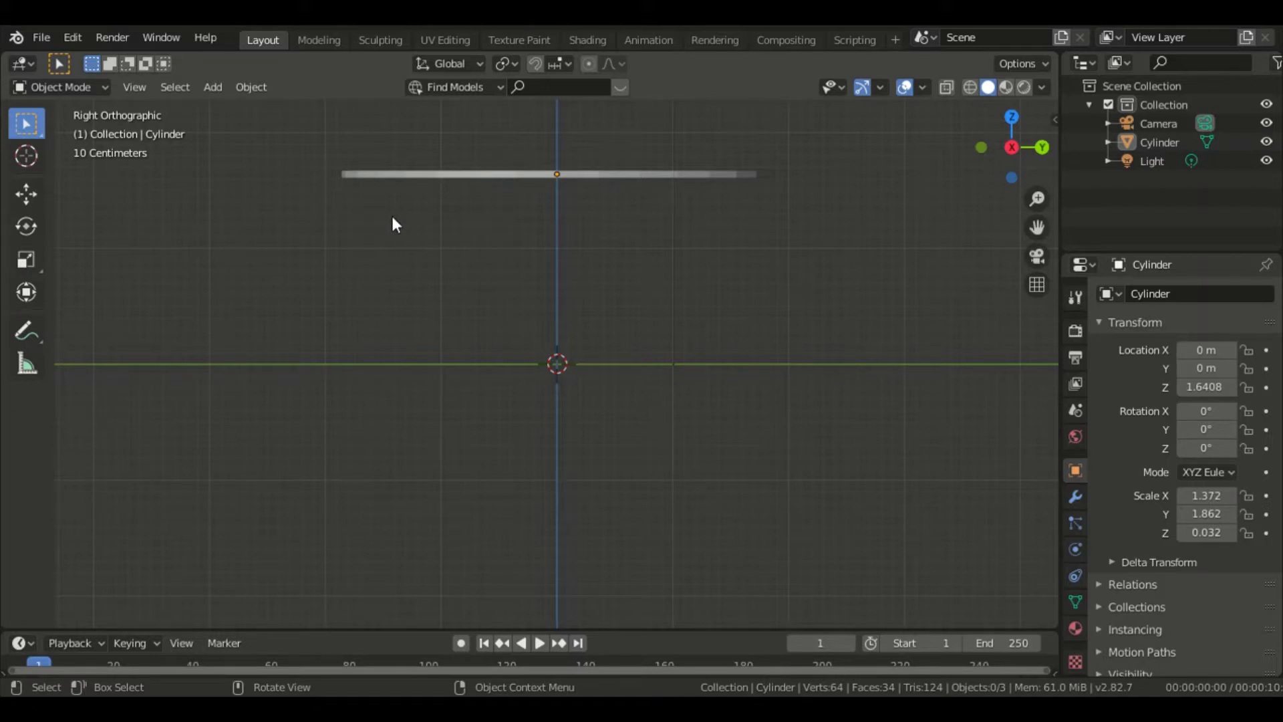
key("shift+a")
mouse_move(388, 233)
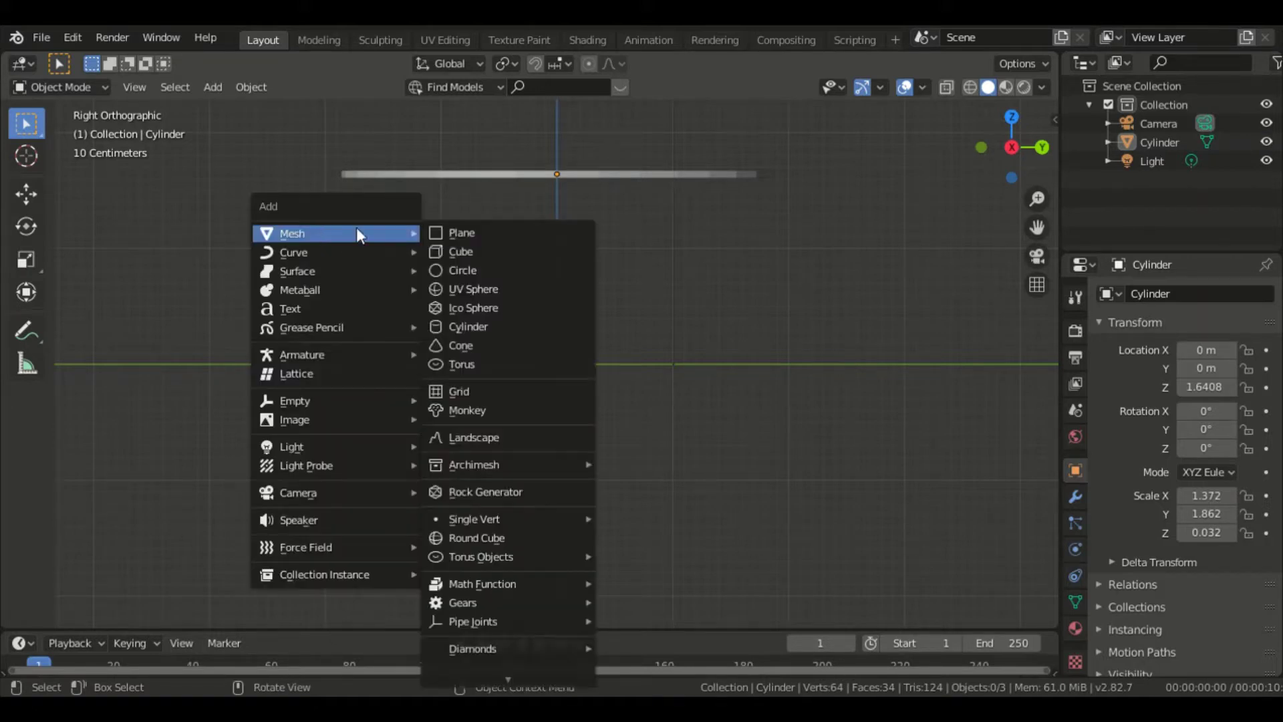
left_click(476, 328)
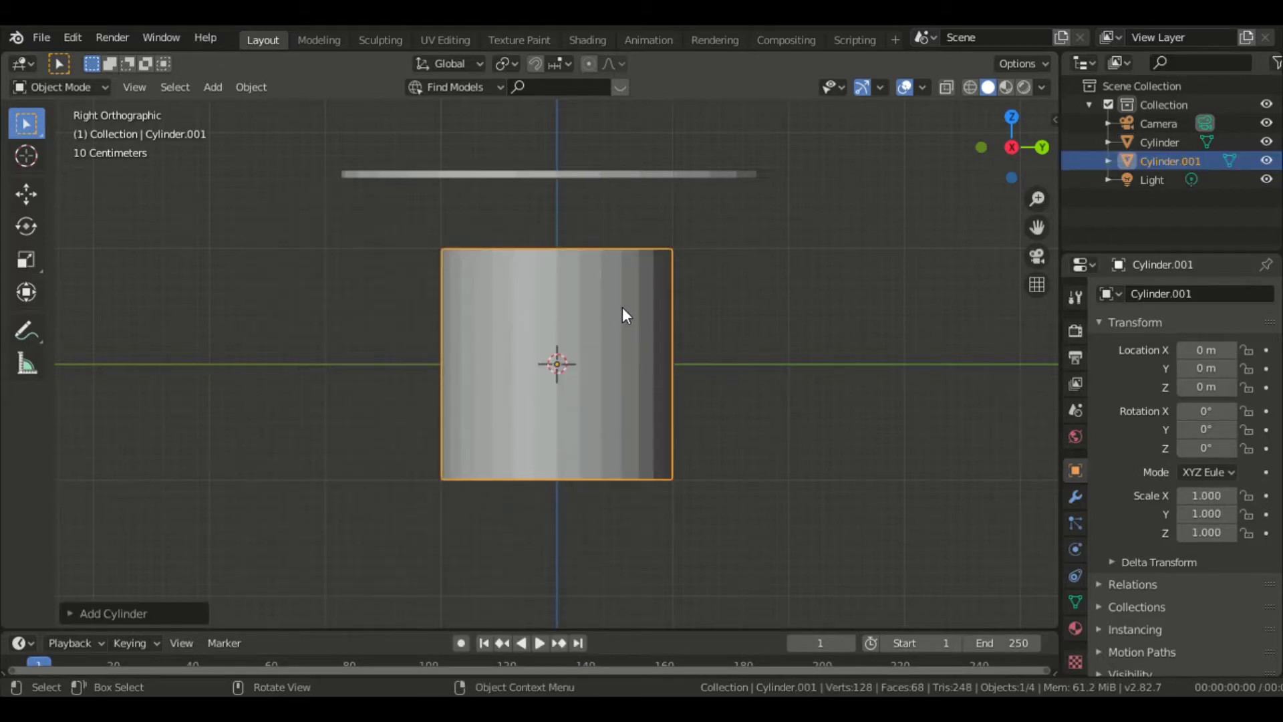
key("s")
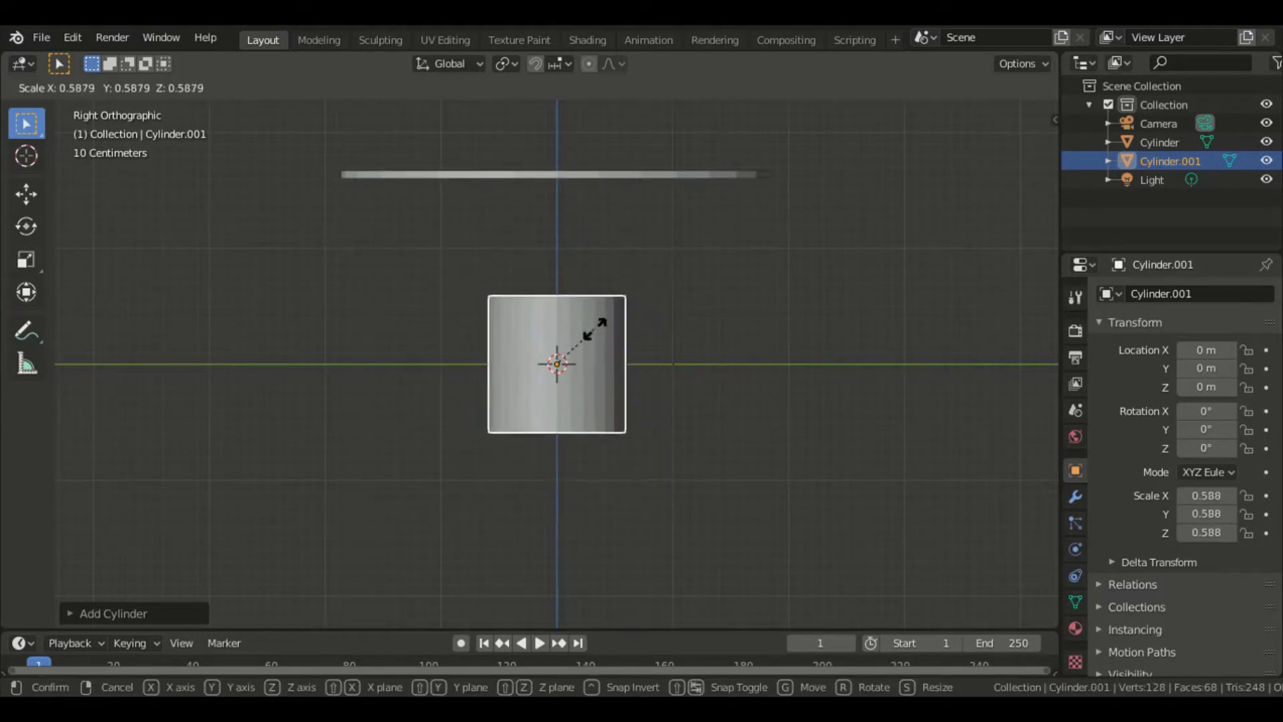
left_click(595, 328)
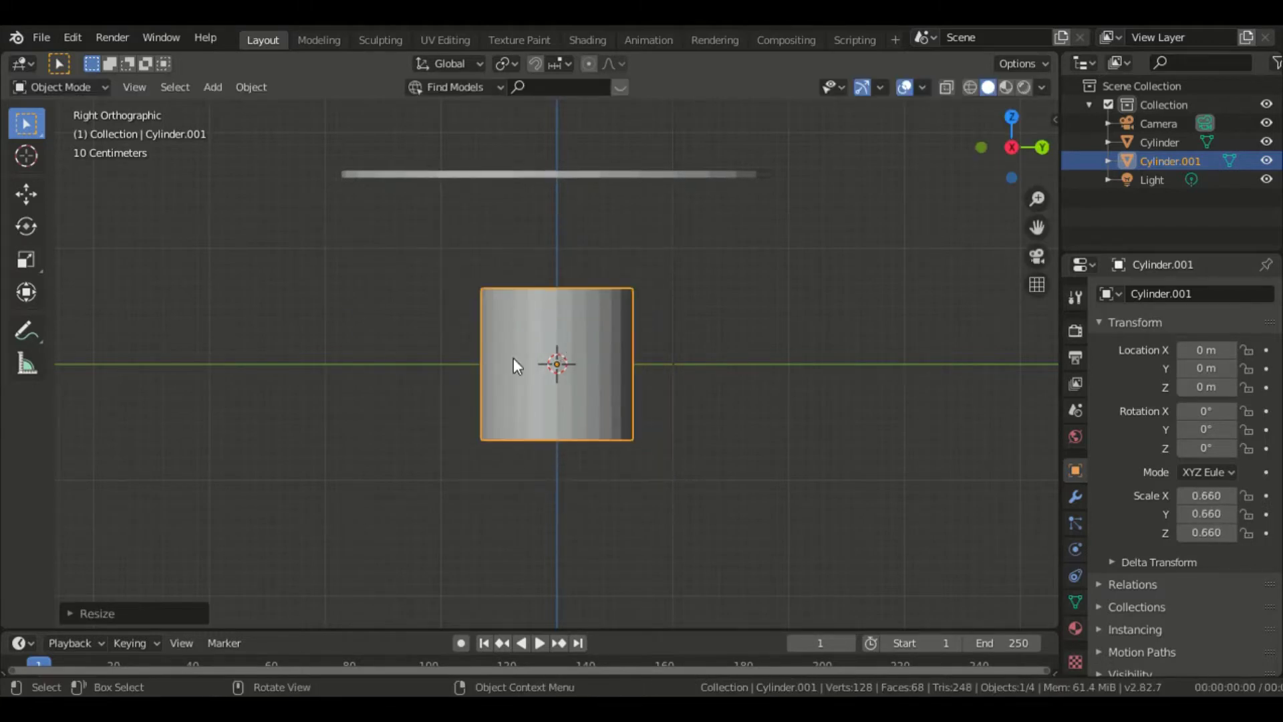
- Display the scene in wireframe and slim the new cylinder to a scale of about 0.16 along both X and Y
left_click(35, 231)
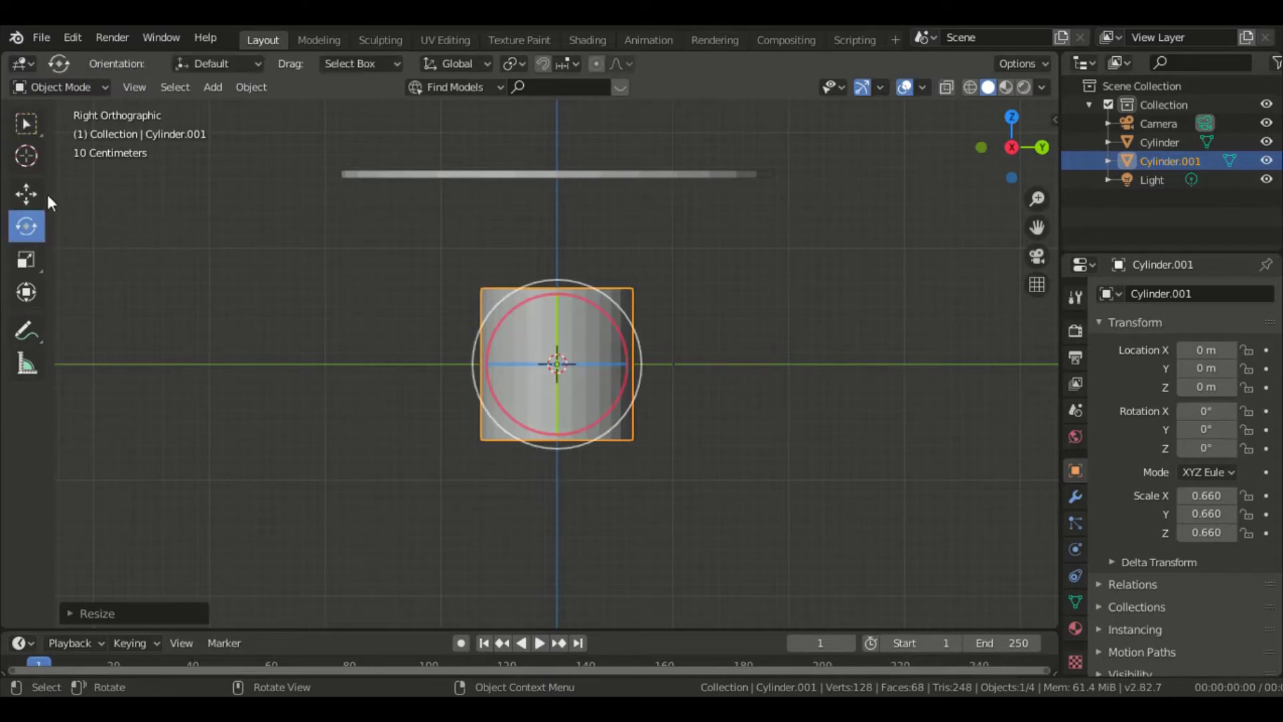
left_click(27, 261)
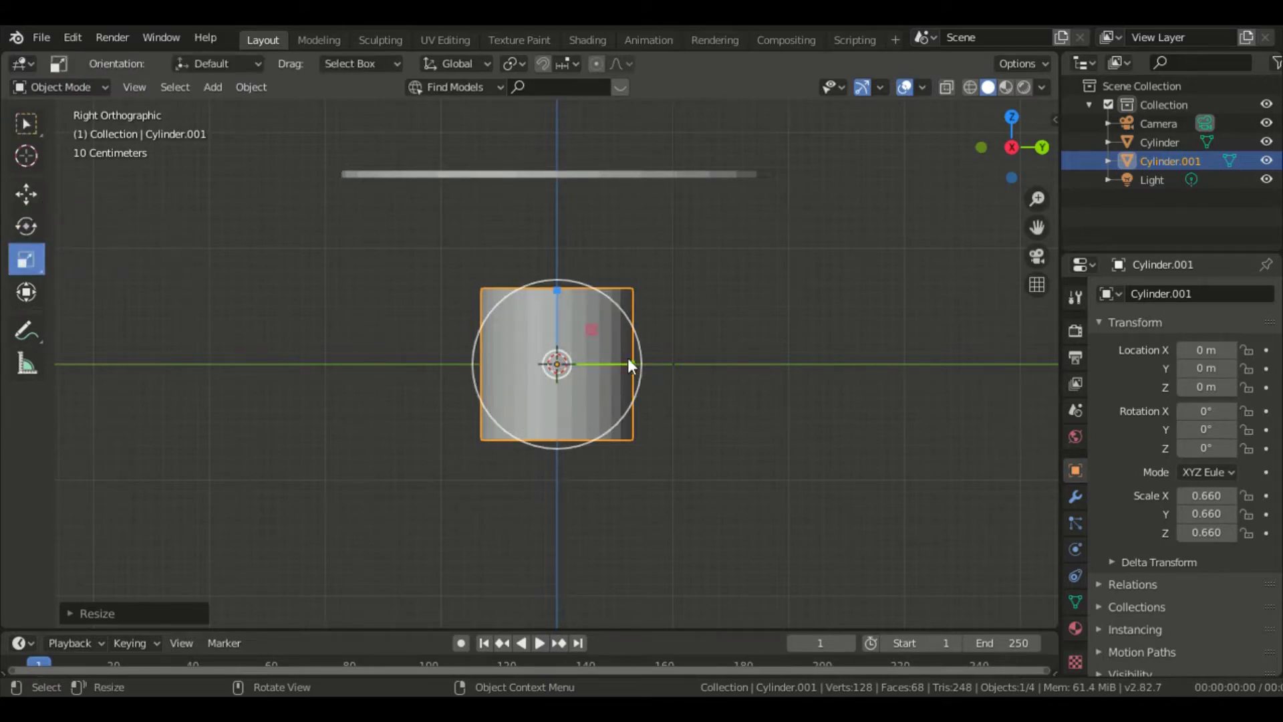
left_click_drag(627, 358, 580, 369)
middle_click_drag(734, 284, 587, 391)
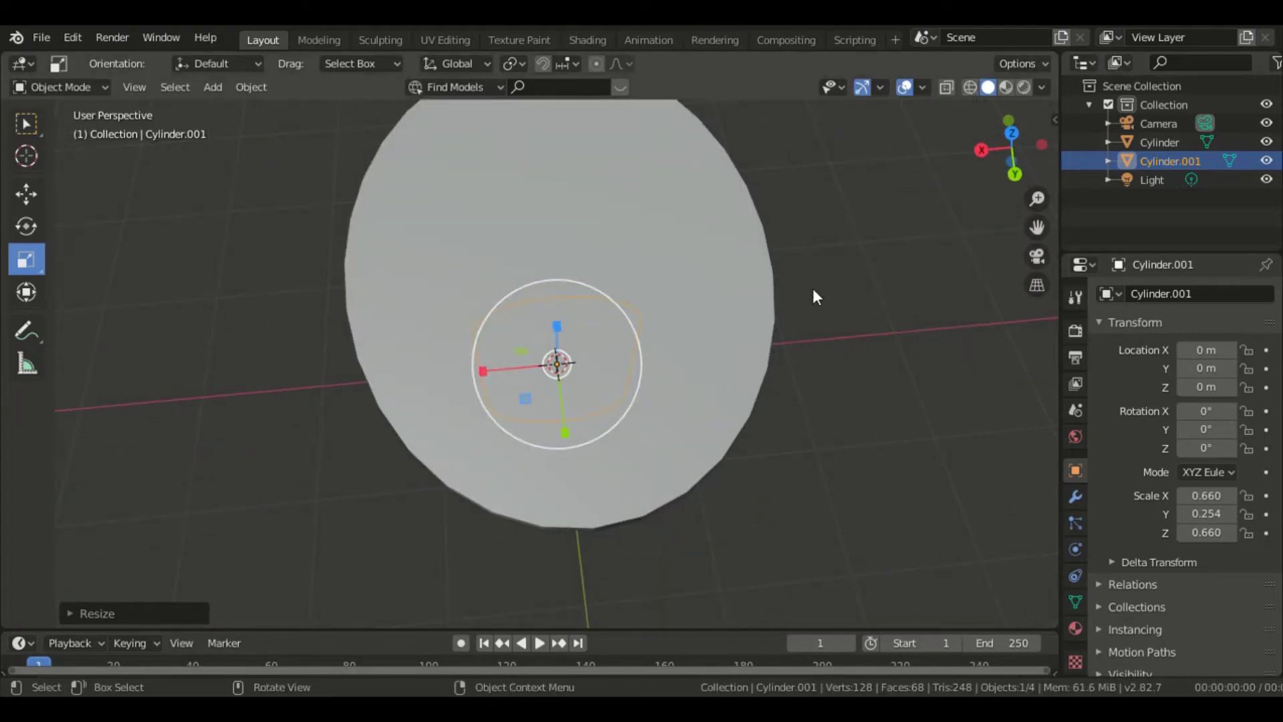
key("z")
left_click(674, 263)
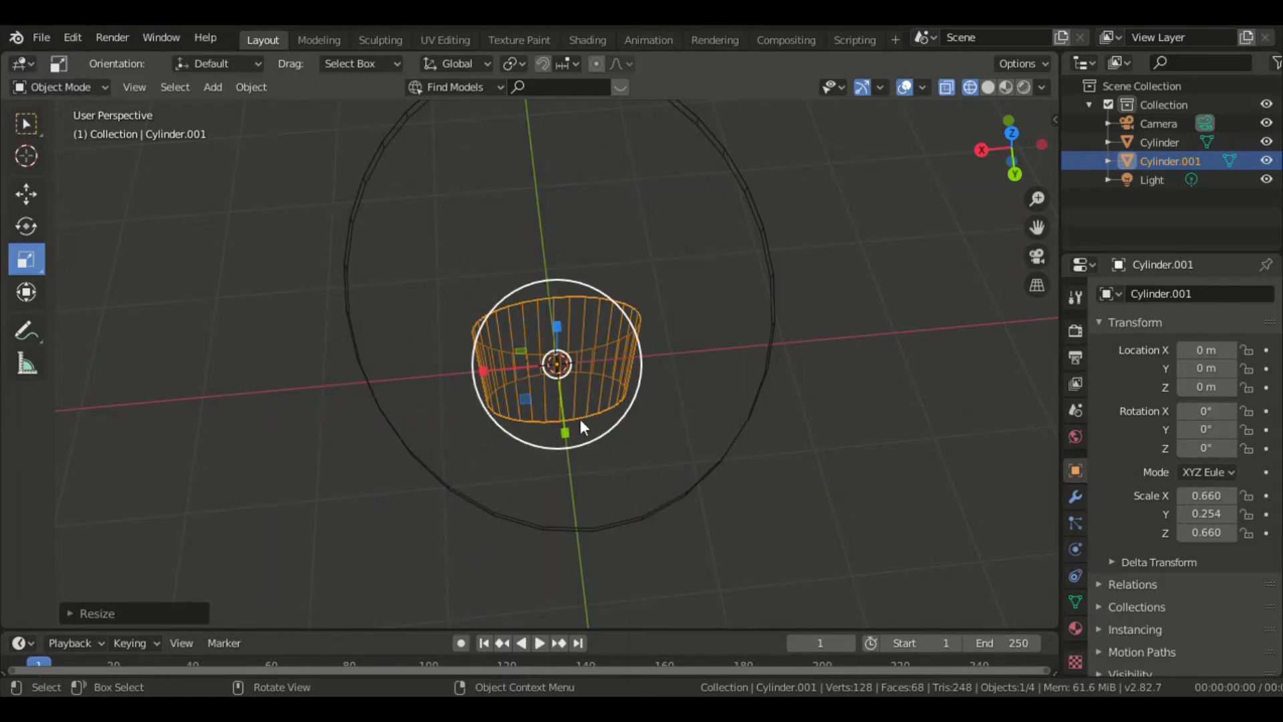
left_click_drag(488, 367, 538, 373)
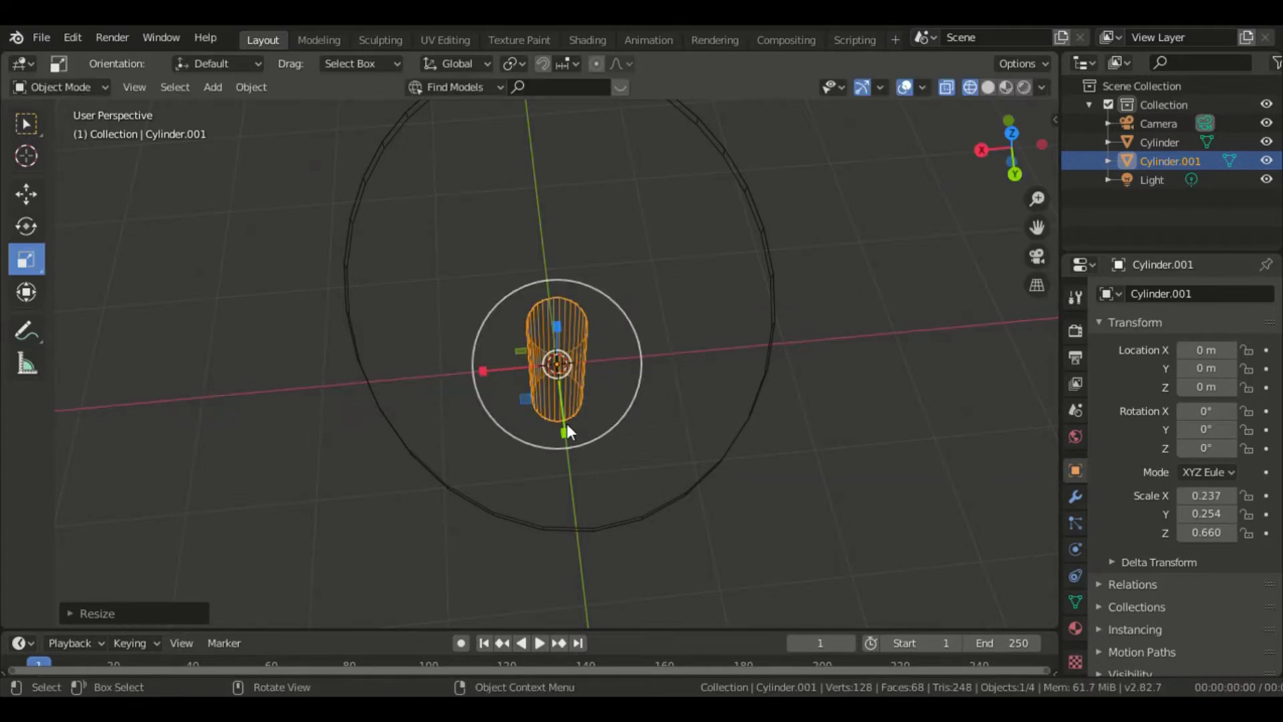
left_click_drag(567, 428, 569, 414)
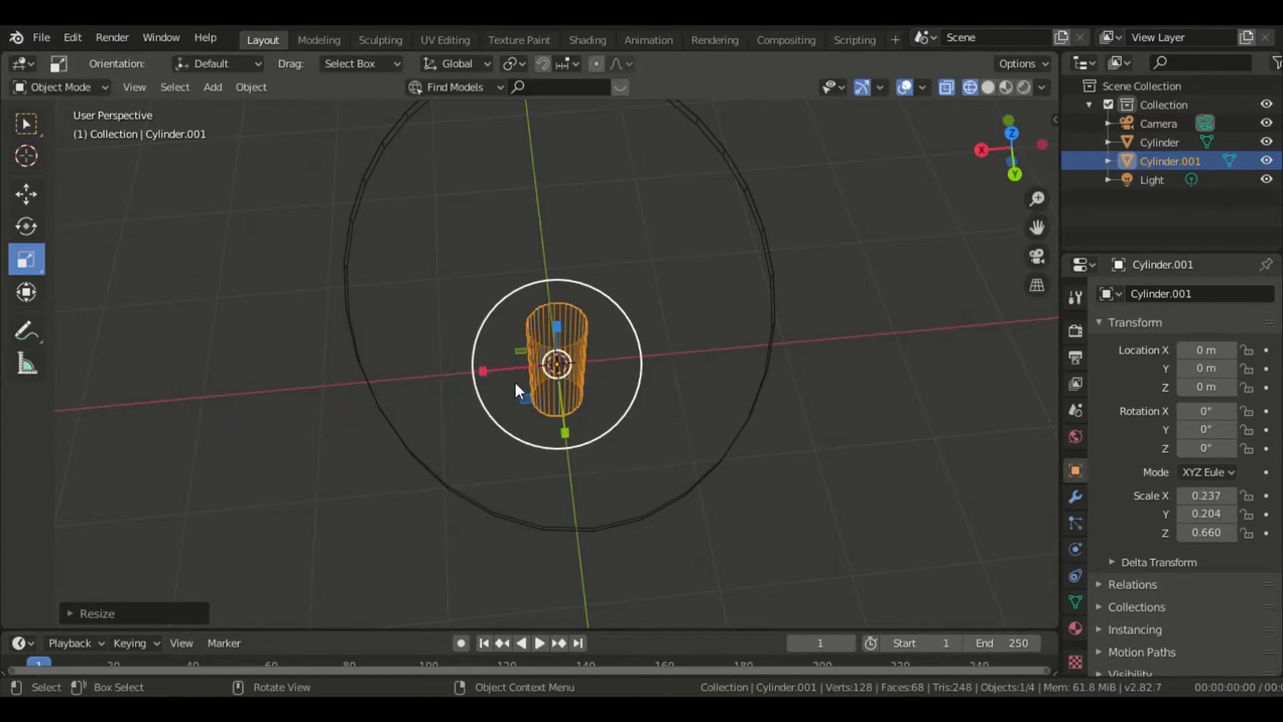
left_click_drag(484, 371, 500, 368)
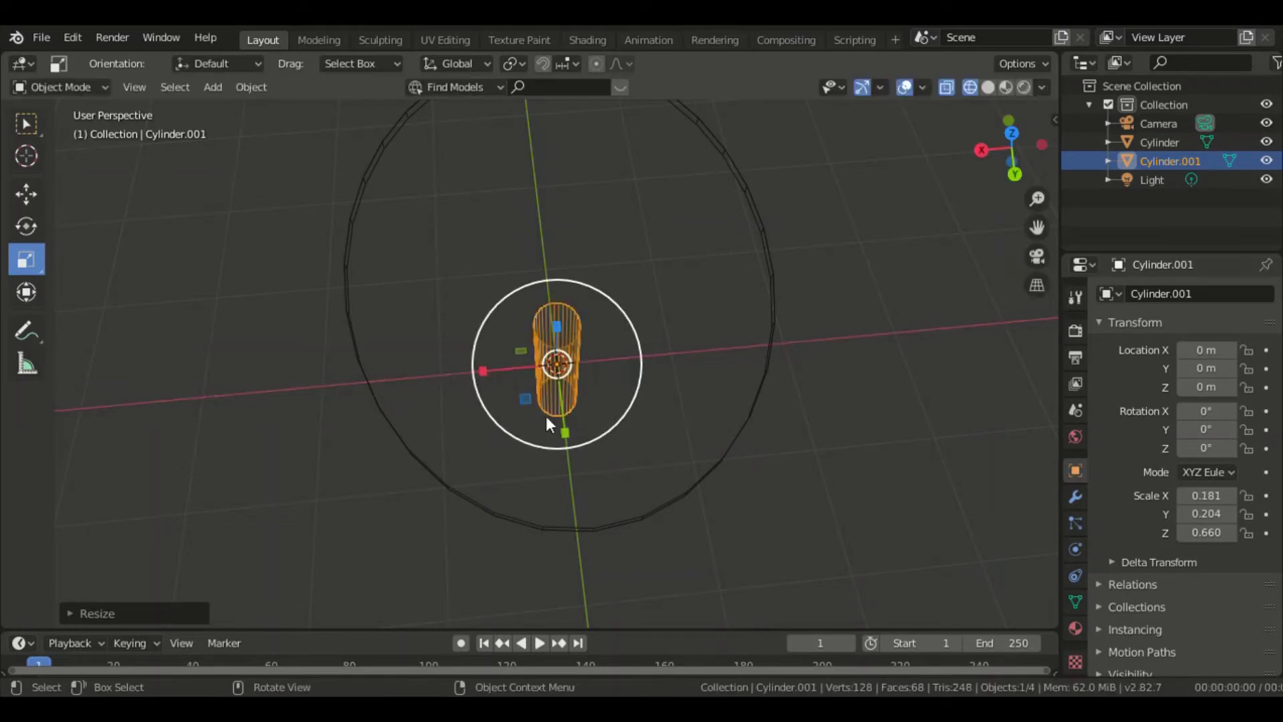
left_click_drag(565, 435, 553, 406)
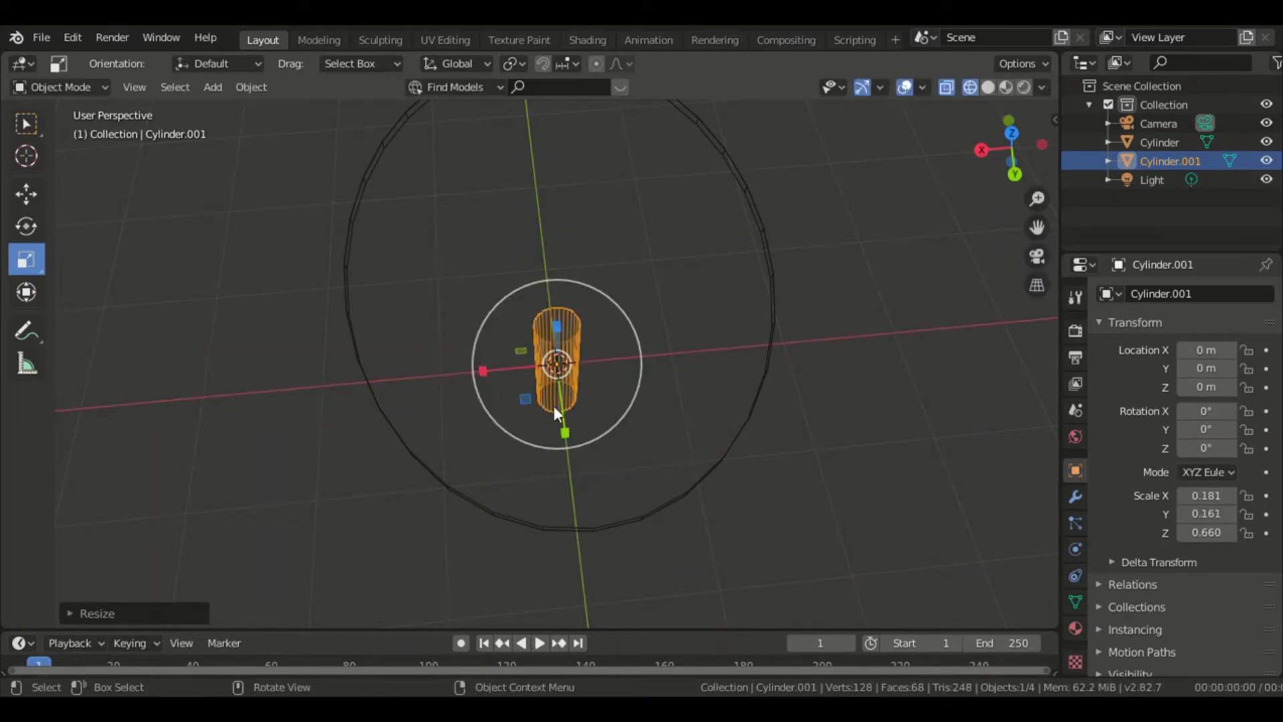
left_click_drag(484, 371, 492, 369)
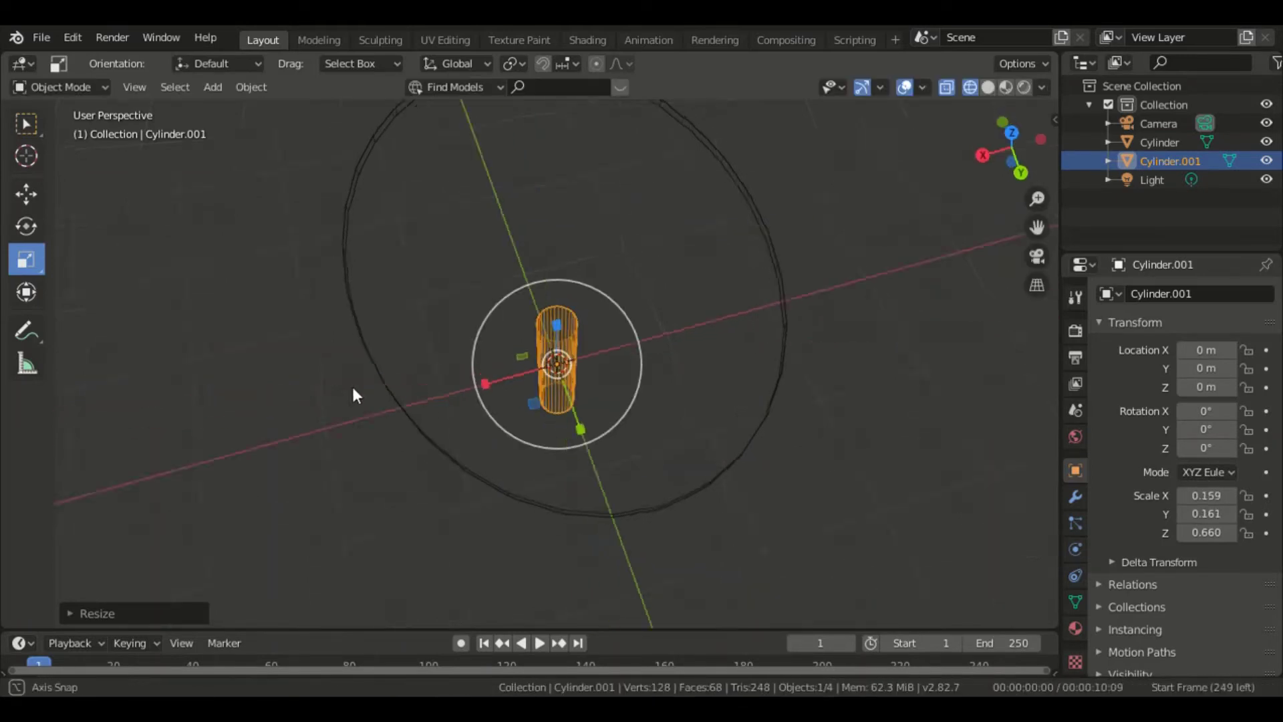
- Raise the slim cylinder to about 0.87 m in Z and shorten it to a Z scale of about 0.345
middle_click_drag(353, 393, 515, 269)
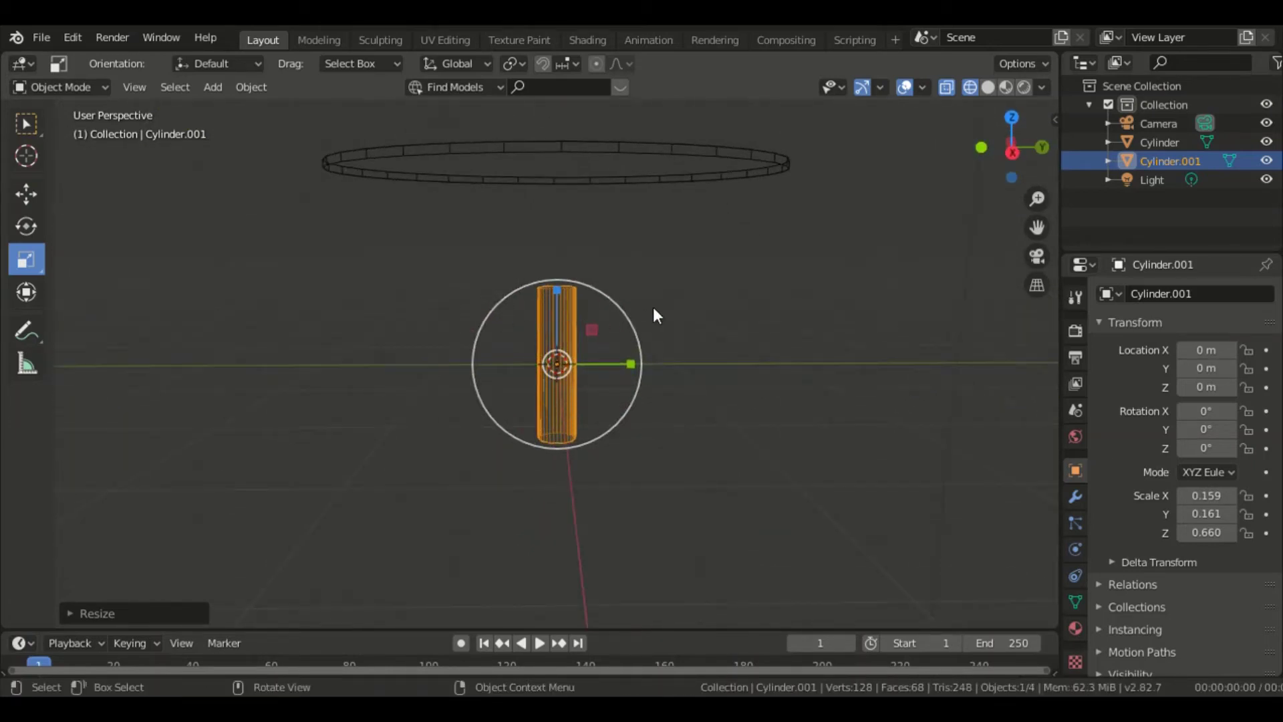
left_click(28, 200)
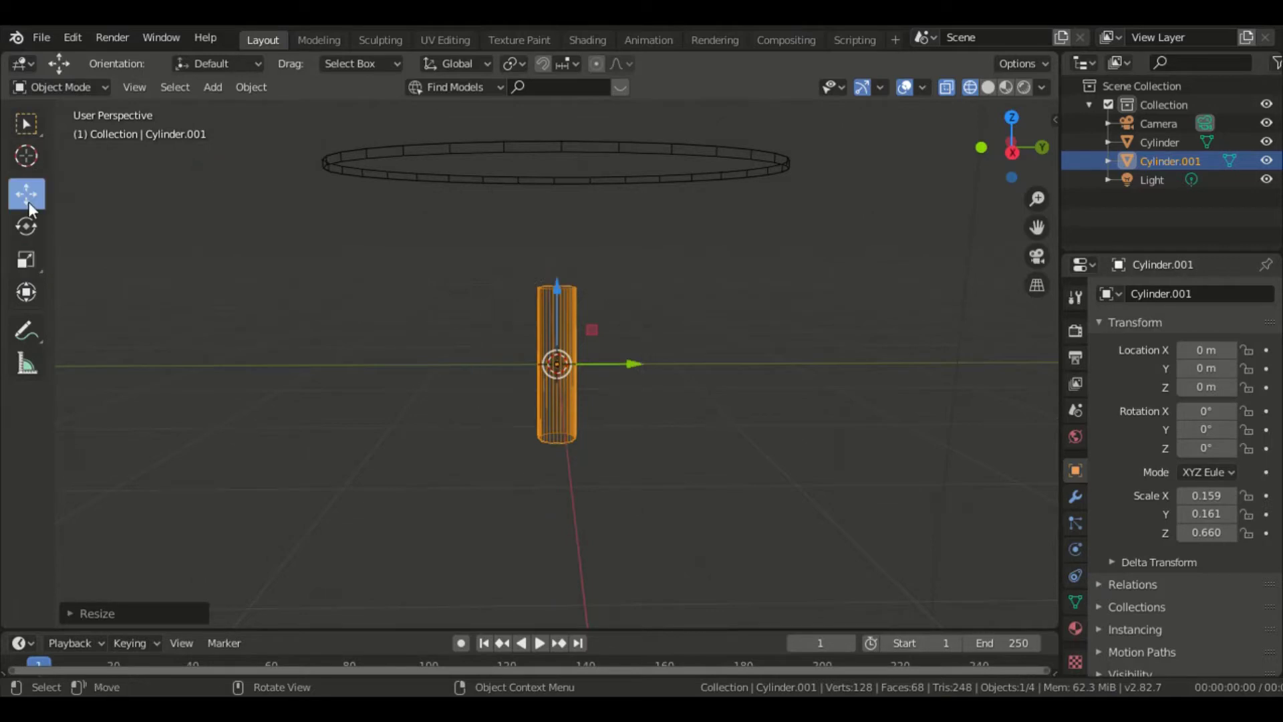
left_click_drag(556, 286, 568, 180)
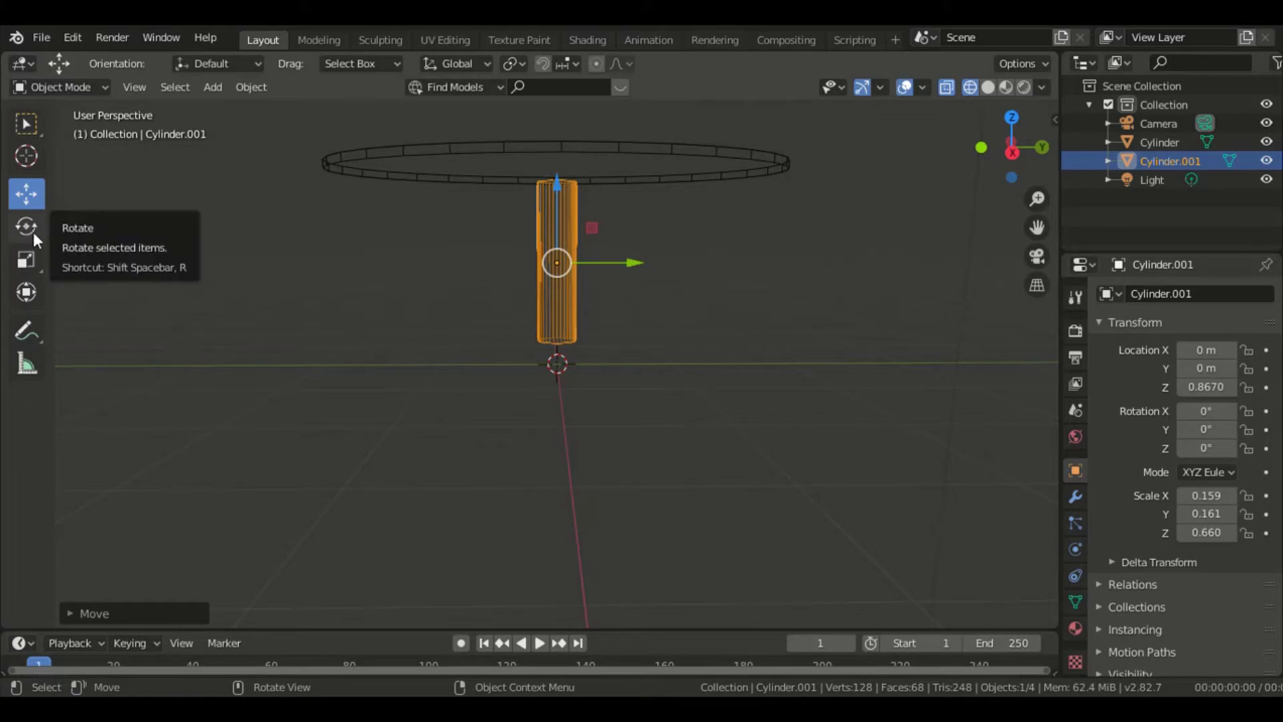
left_click(27, 263)
left_click_drag(559, 192, 561, 306)
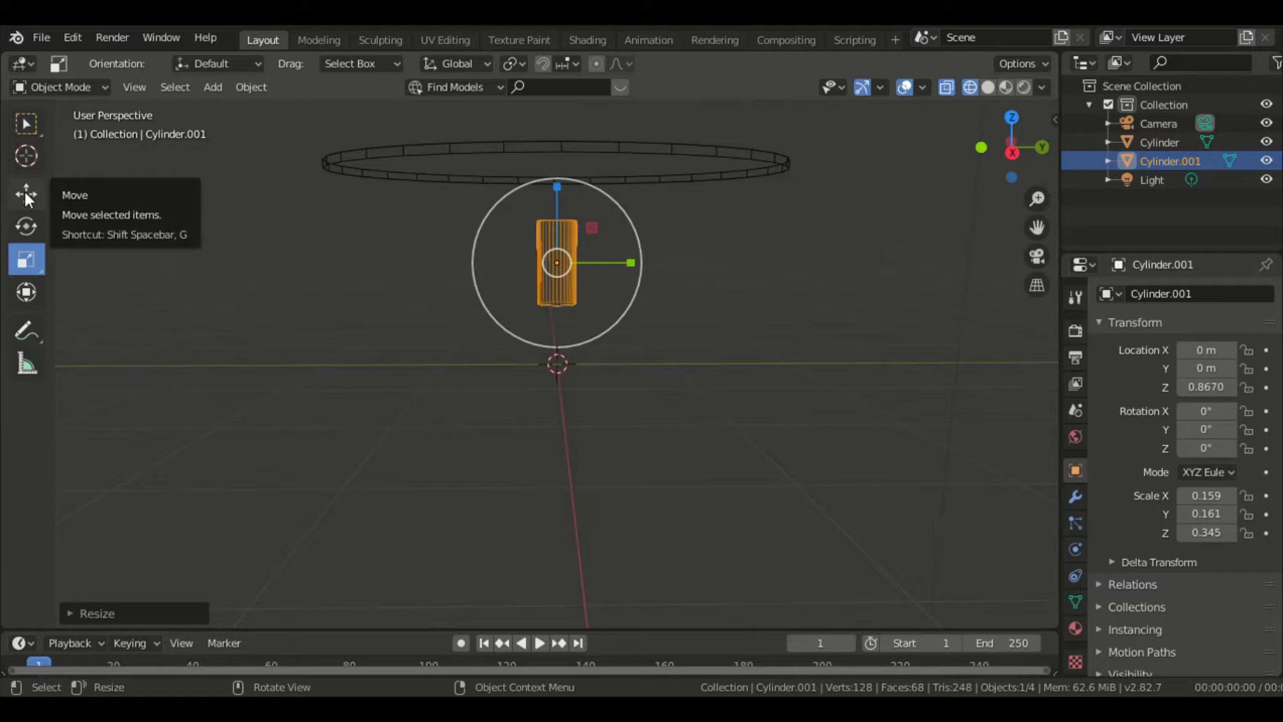
- Move the shortened cylinder up to about 1.3 m in Z against the tabletop's underside, then return to solid shading and deselect it
left_click(554, 182)
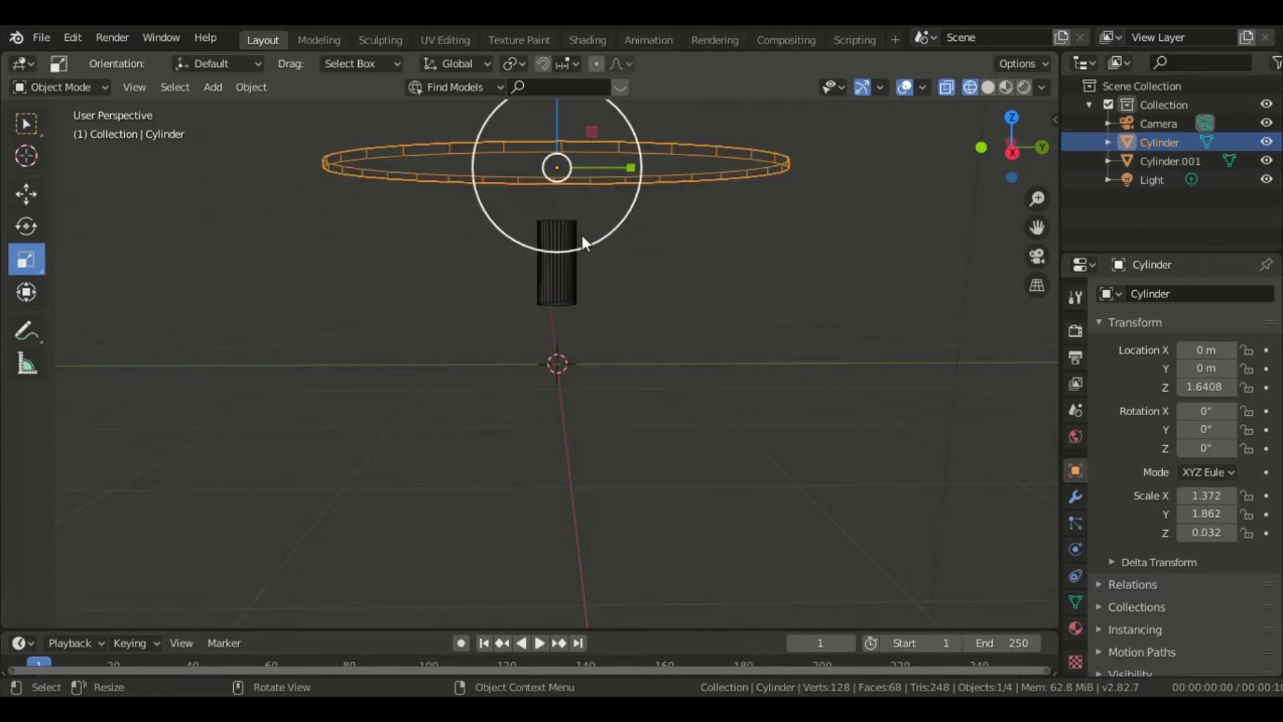
left_click(568, 284)
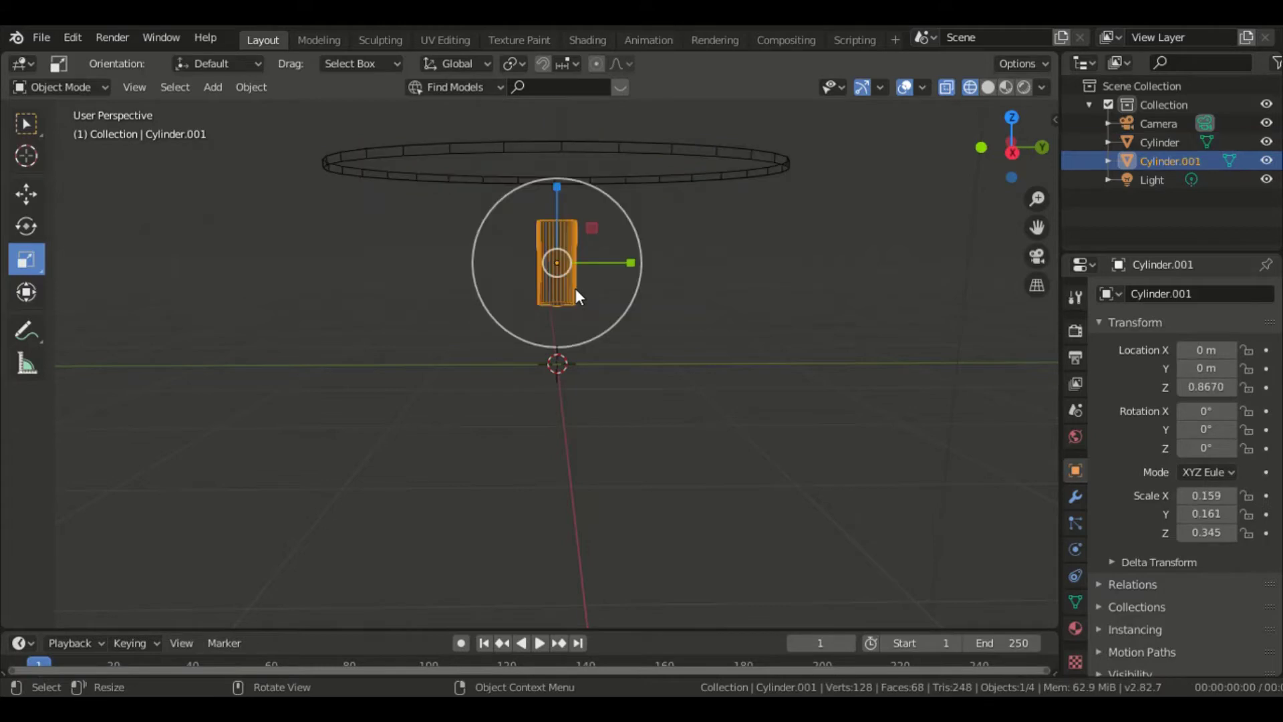
left_click(26, 200)
left_click_drag(555, 191, 573, 141)
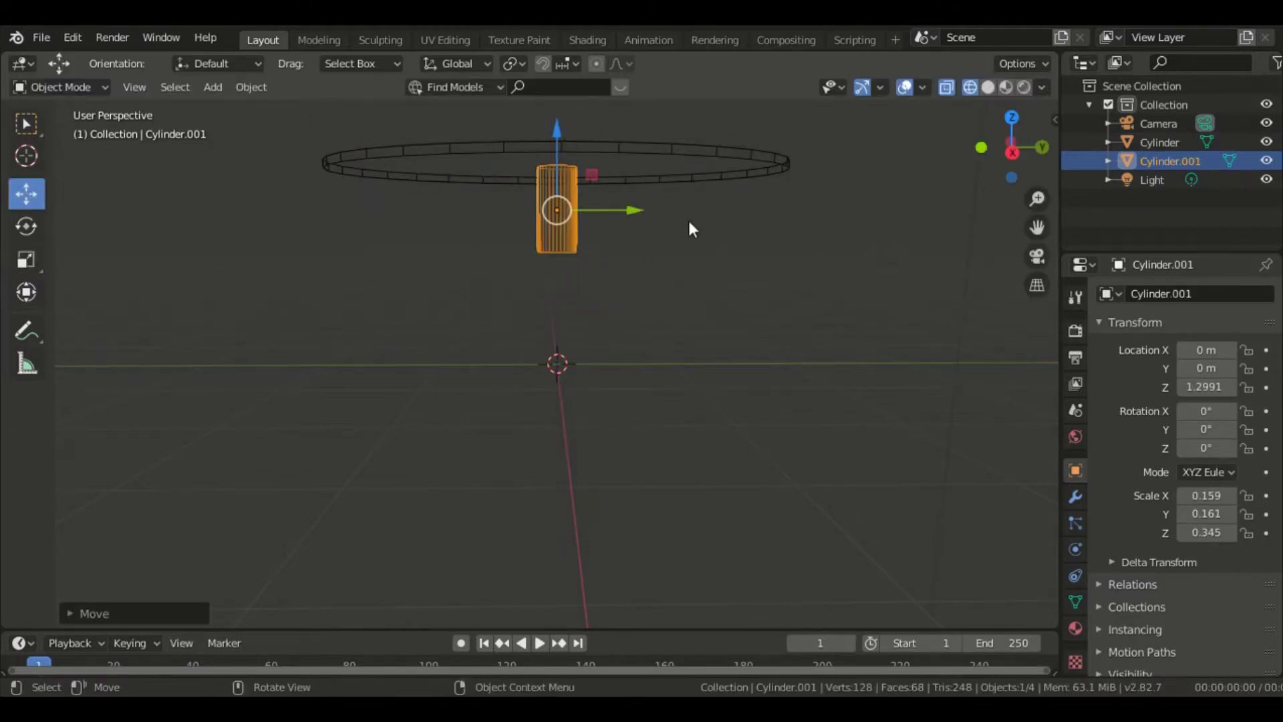
left_click(988, 88)
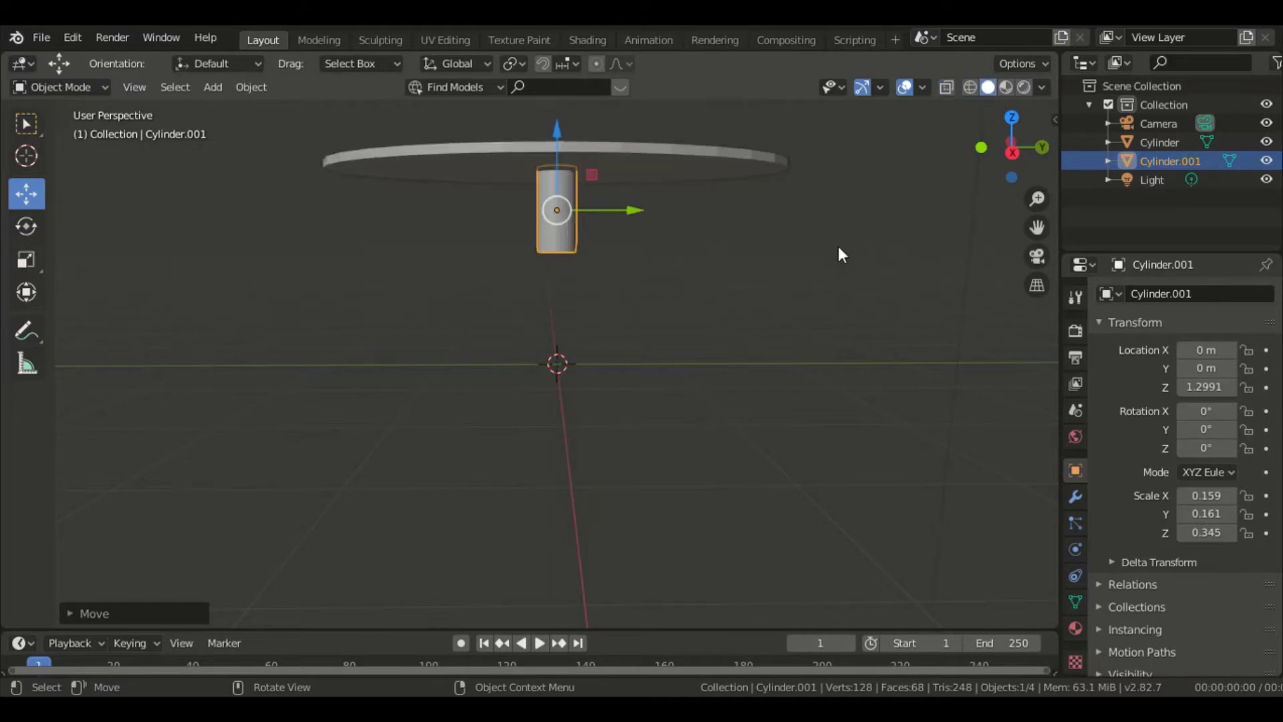
mouse_move(731, 235)
middle_mouse_down()
mouse_move(713, 343)
mouse_move(719, 240)
middle_mouse_up()
left_click(738, 235)
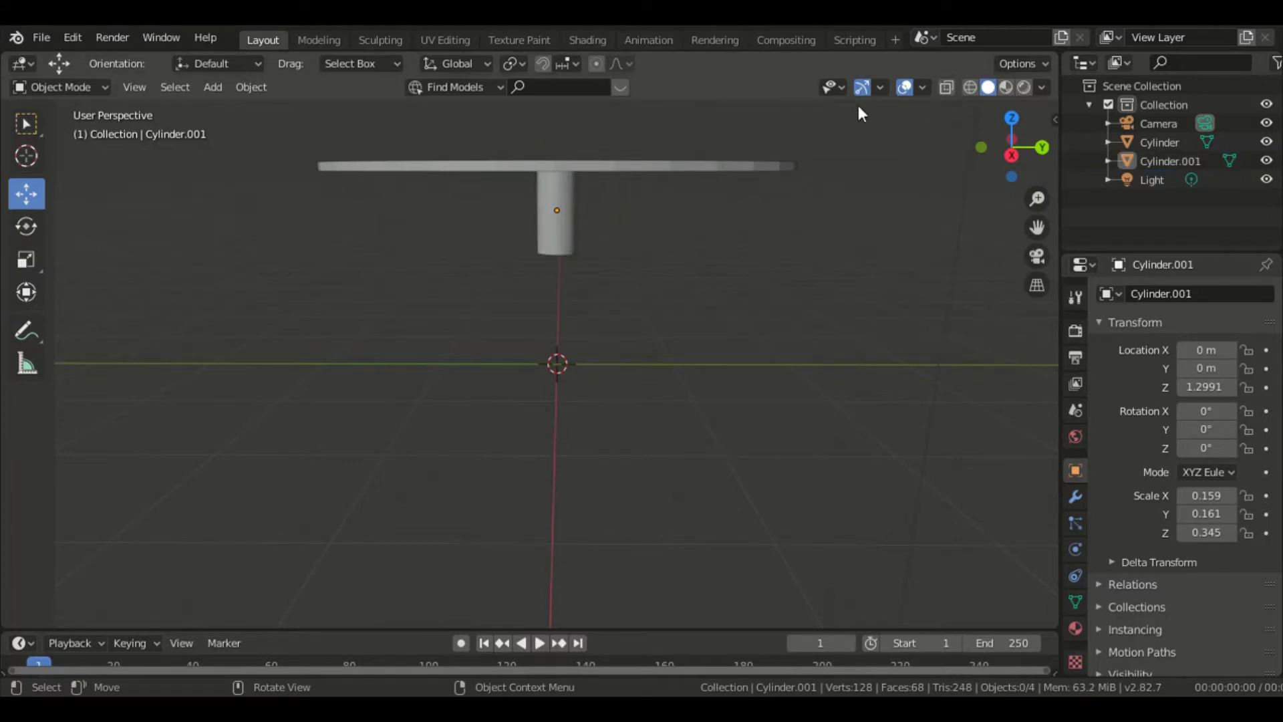
- Enter Edit Mode on the support cylinder, show it in wireframe and clear the vertex selection
key("Tab")
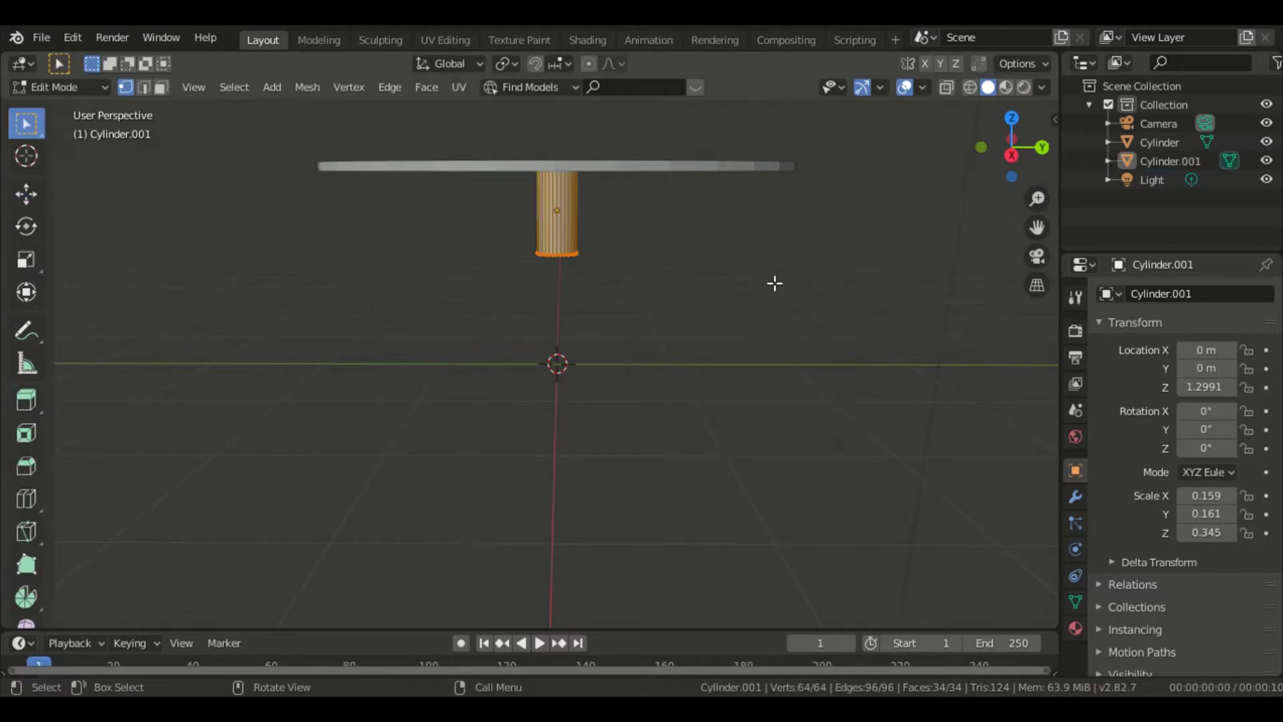
scroll(719, 135, "up", 5)
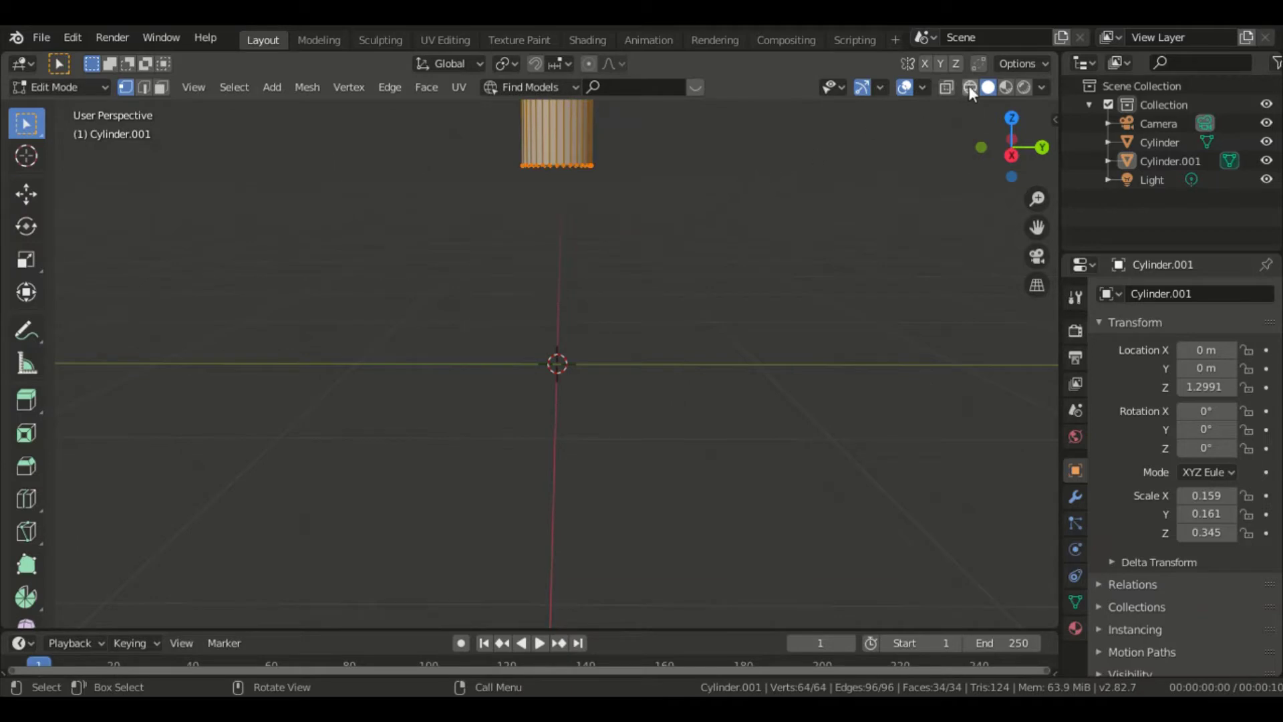
key("z")
left_click(689, 306)
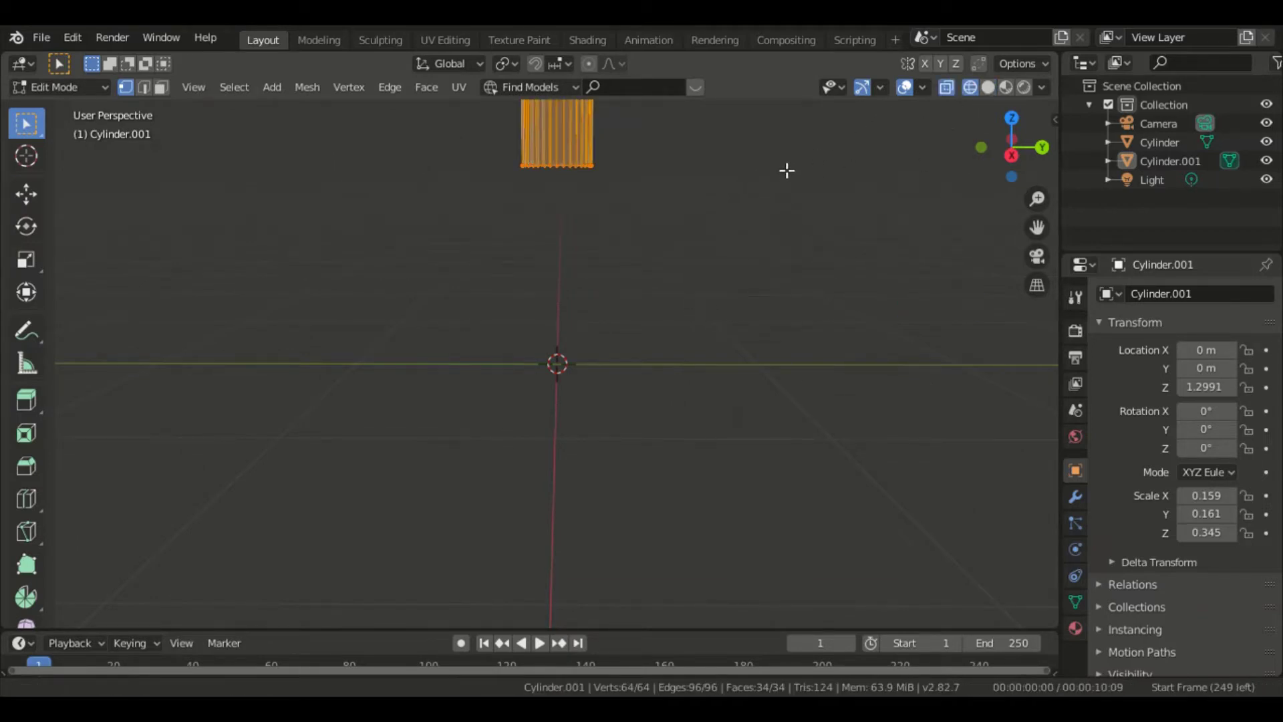
middle_click_drag(785, 169, 774, 300, "shift")
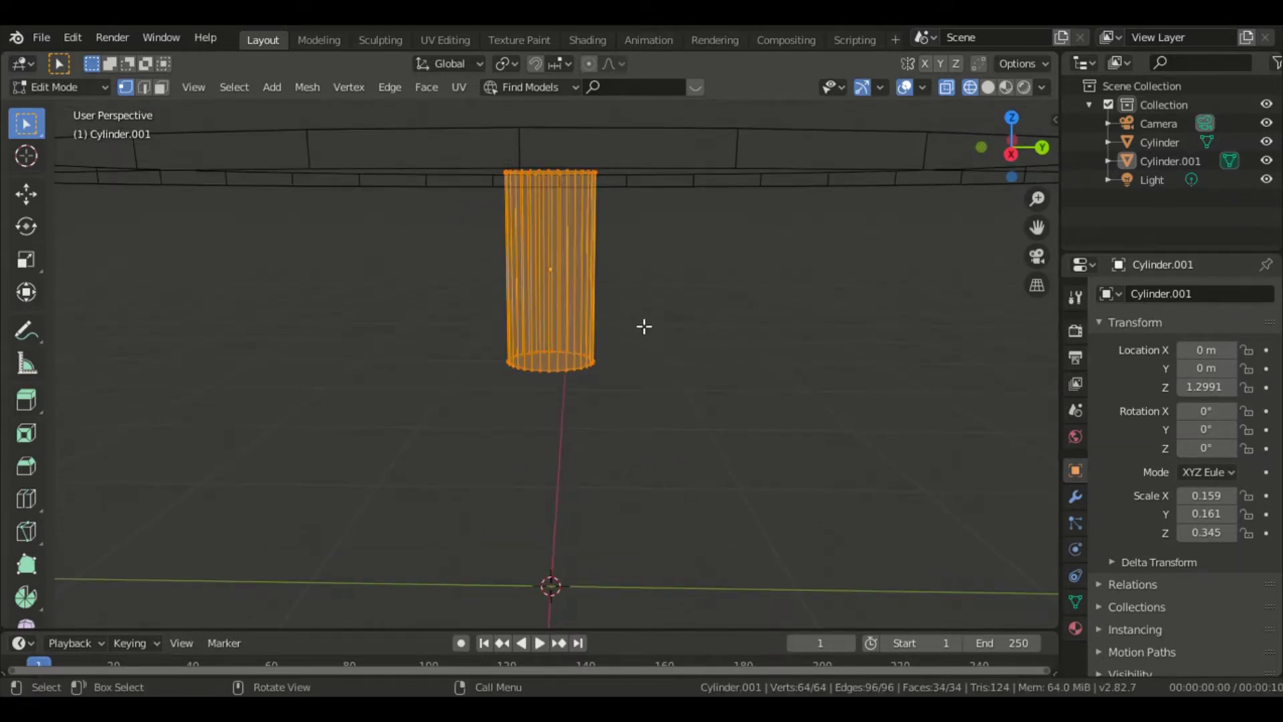
key("alt+a")
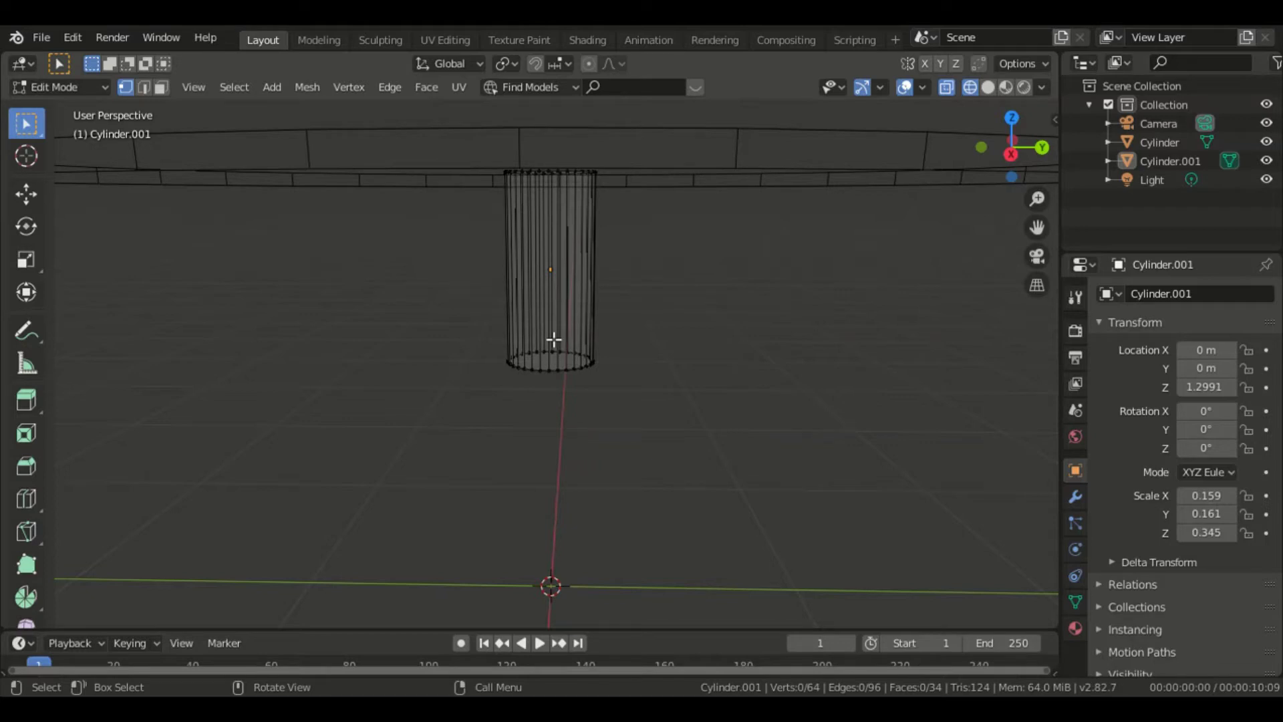
- Add four evenly spaced horizontal loop cuts around the support cylinder and select a single vertex on the lowest one
key("ctrl+r")
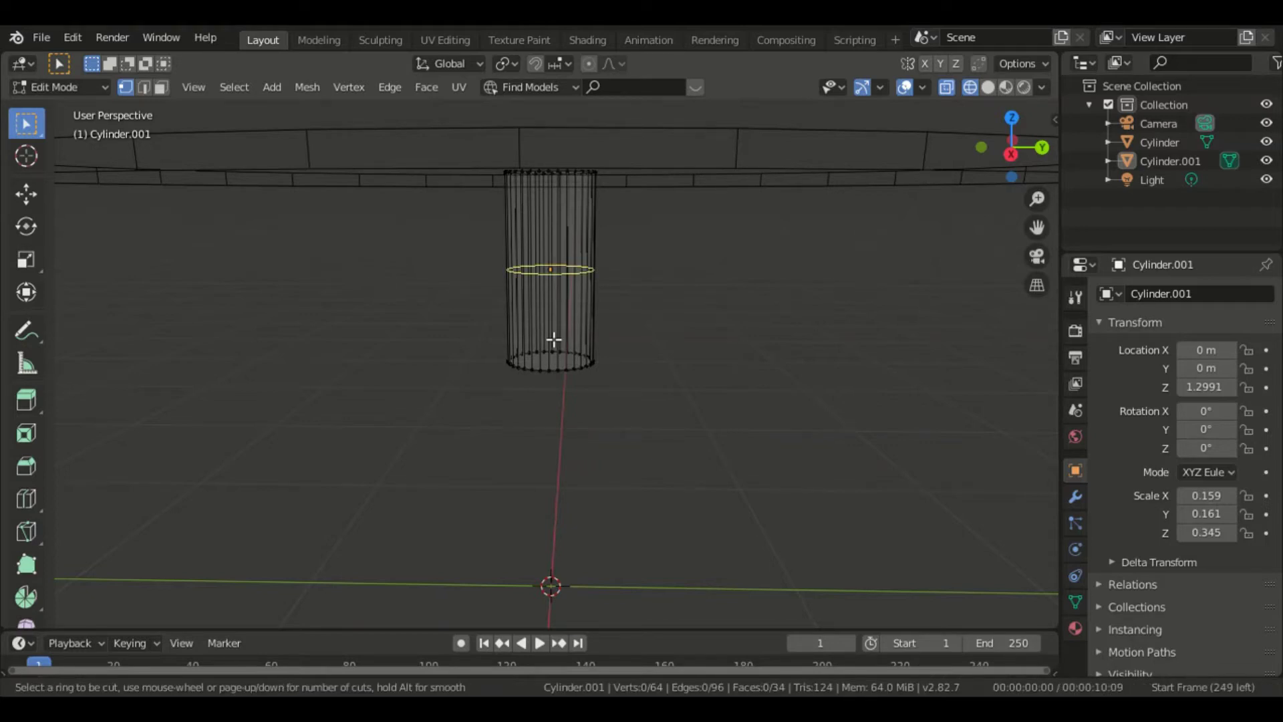
scroll(554, 339, "up", 2)
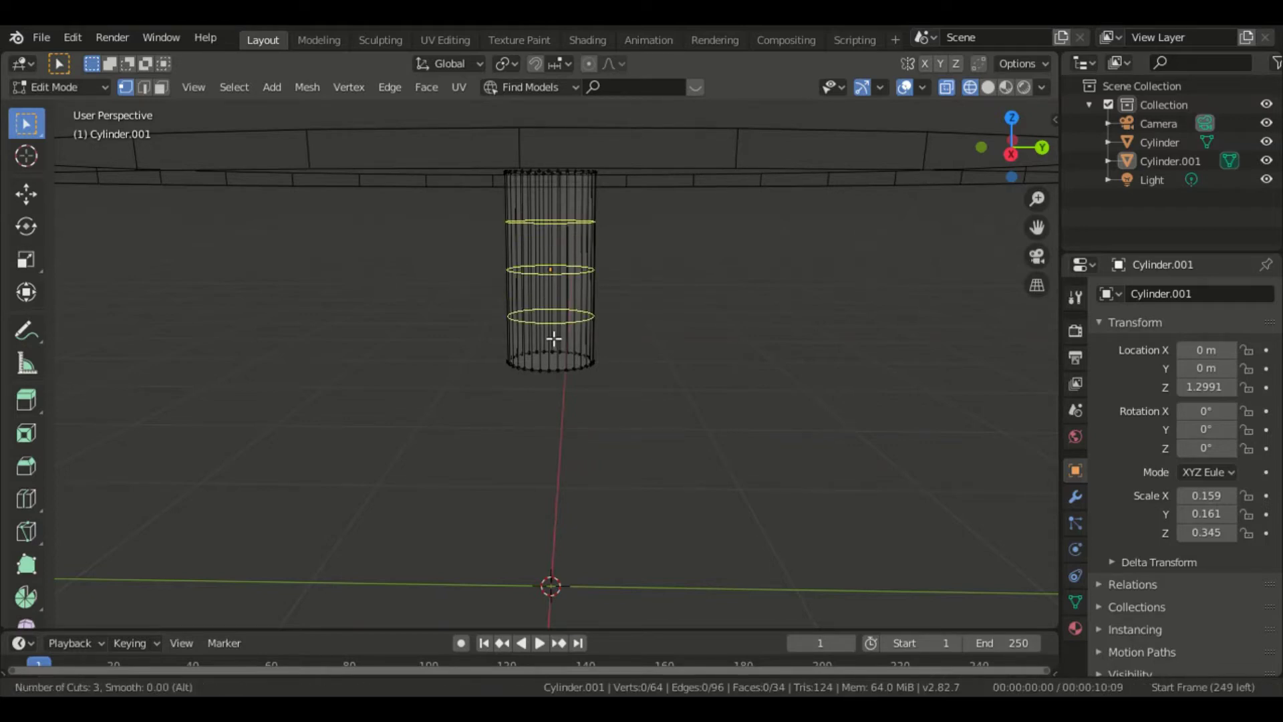
scroll(554, 338, "up", 1)
left_click(554, 338)
right_click(554, 338)
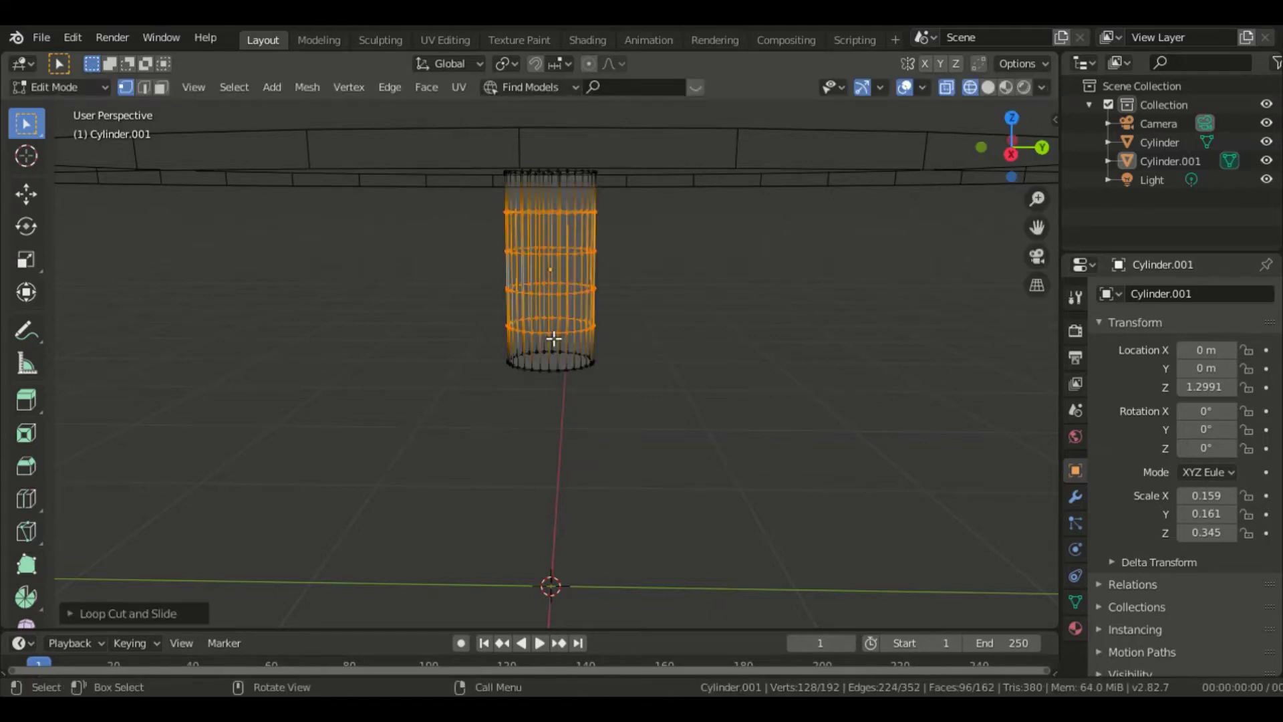
left_click(554, 338)
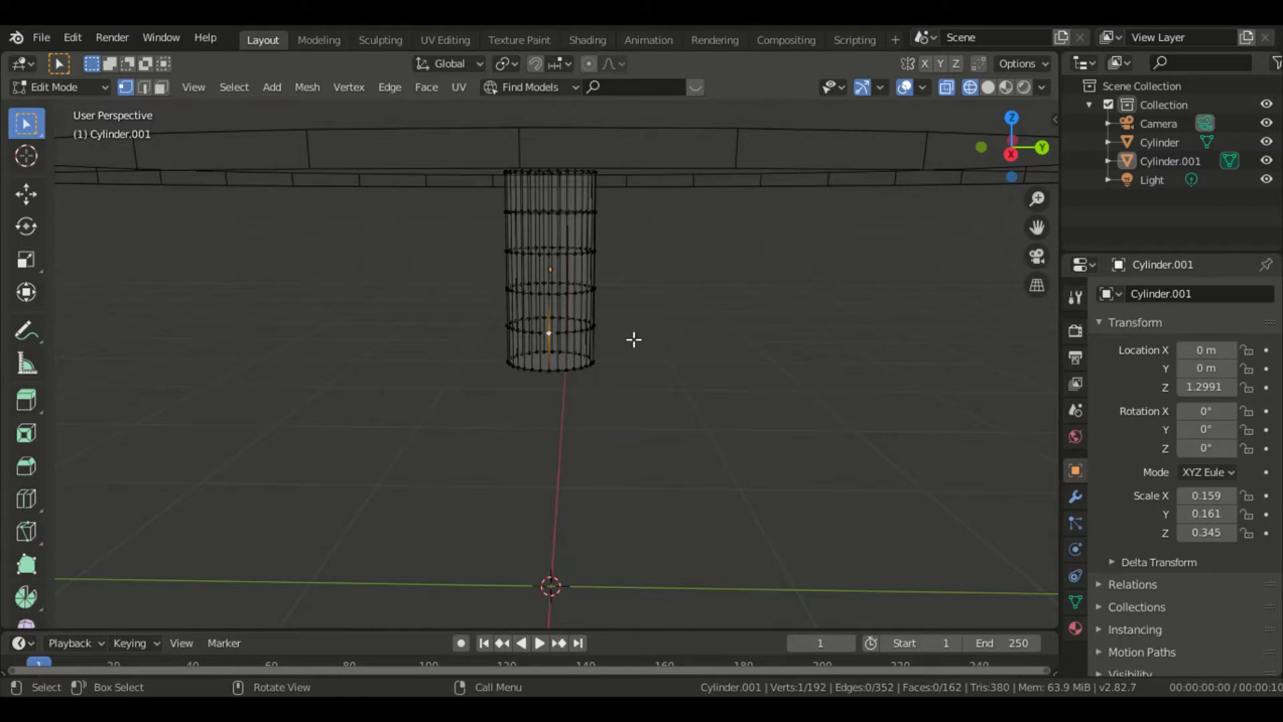
- In edge select mode, select the support's lowest loop cut and scale it outward by about 1.33
left_click(143, 88)
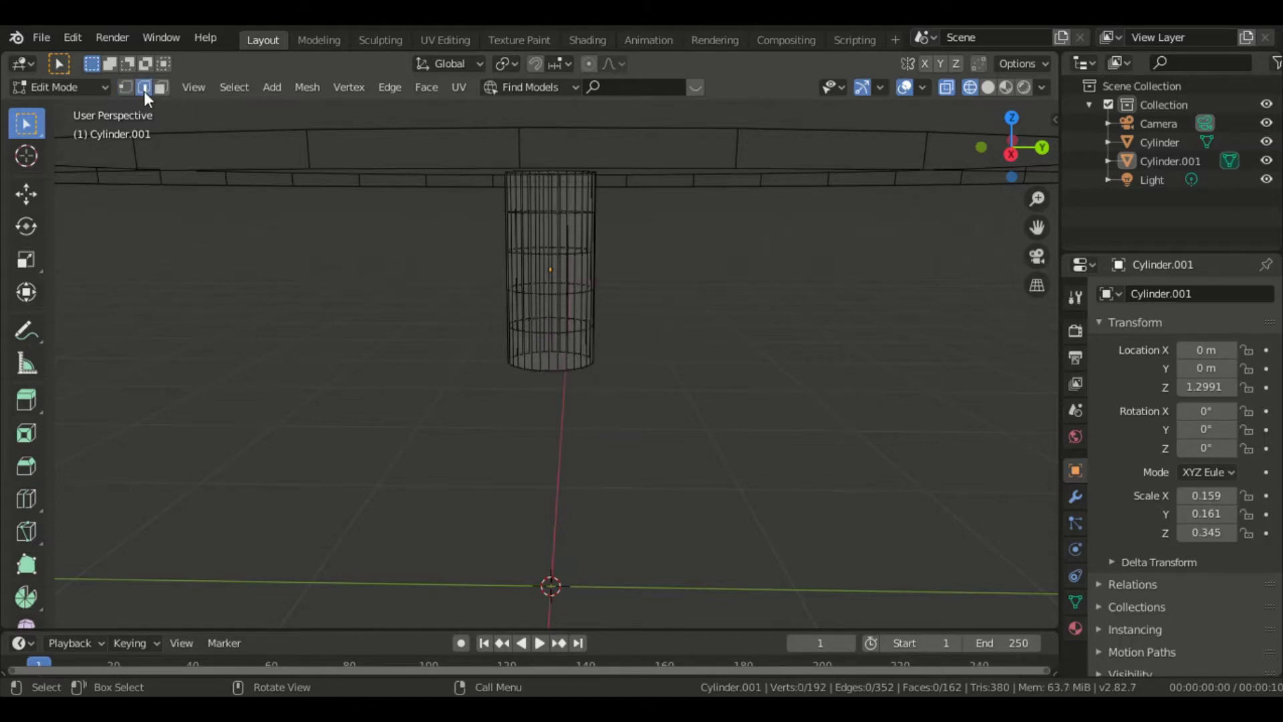
key("b")
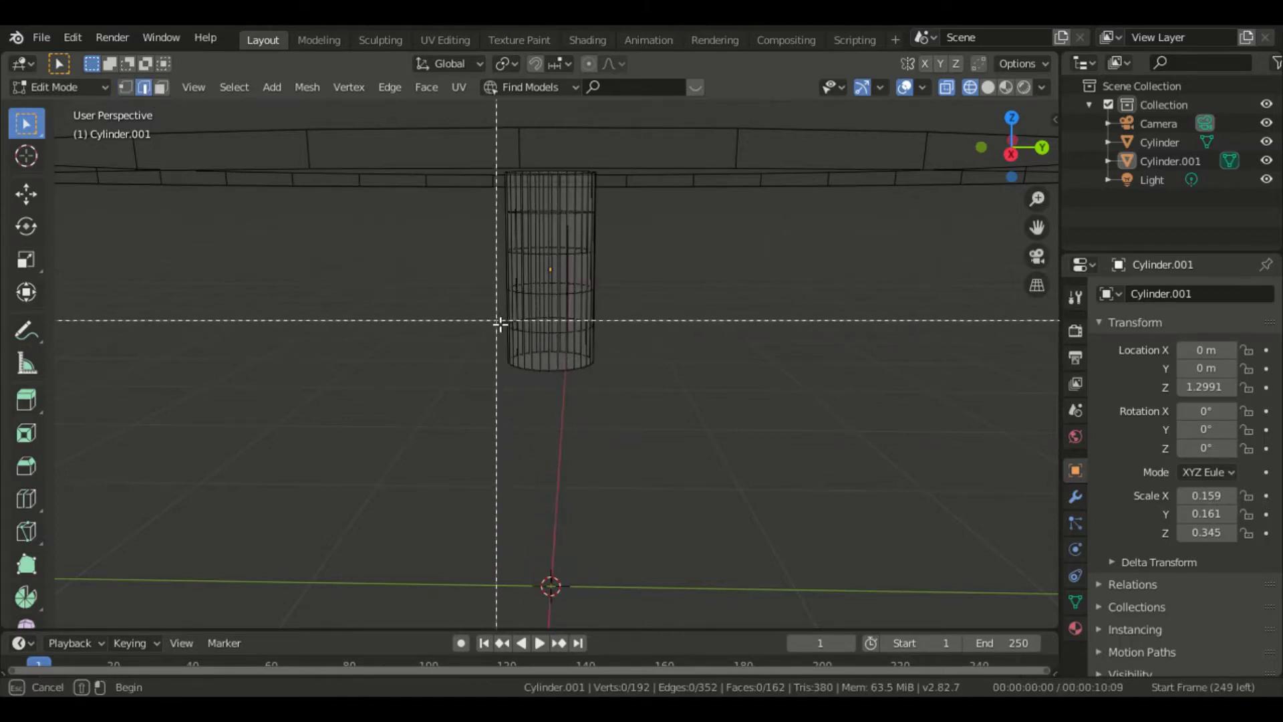
left_click_drag(491, 310, 665, 348)
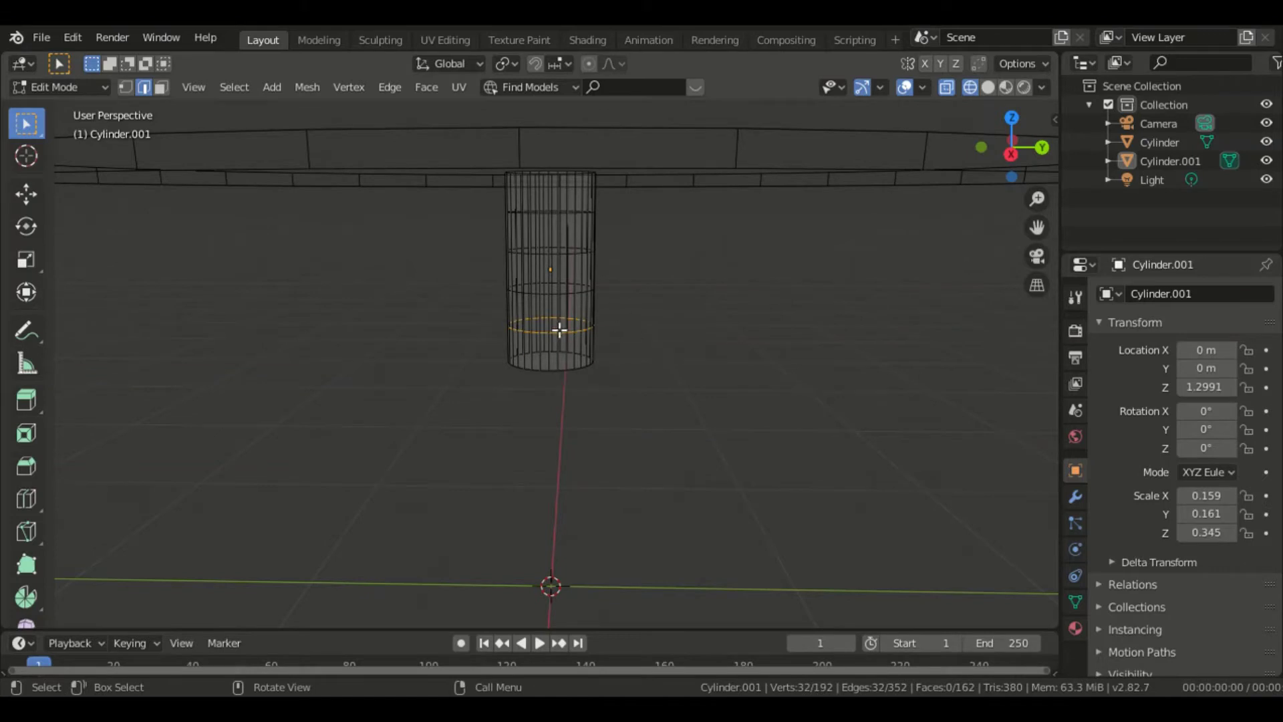
key("s")
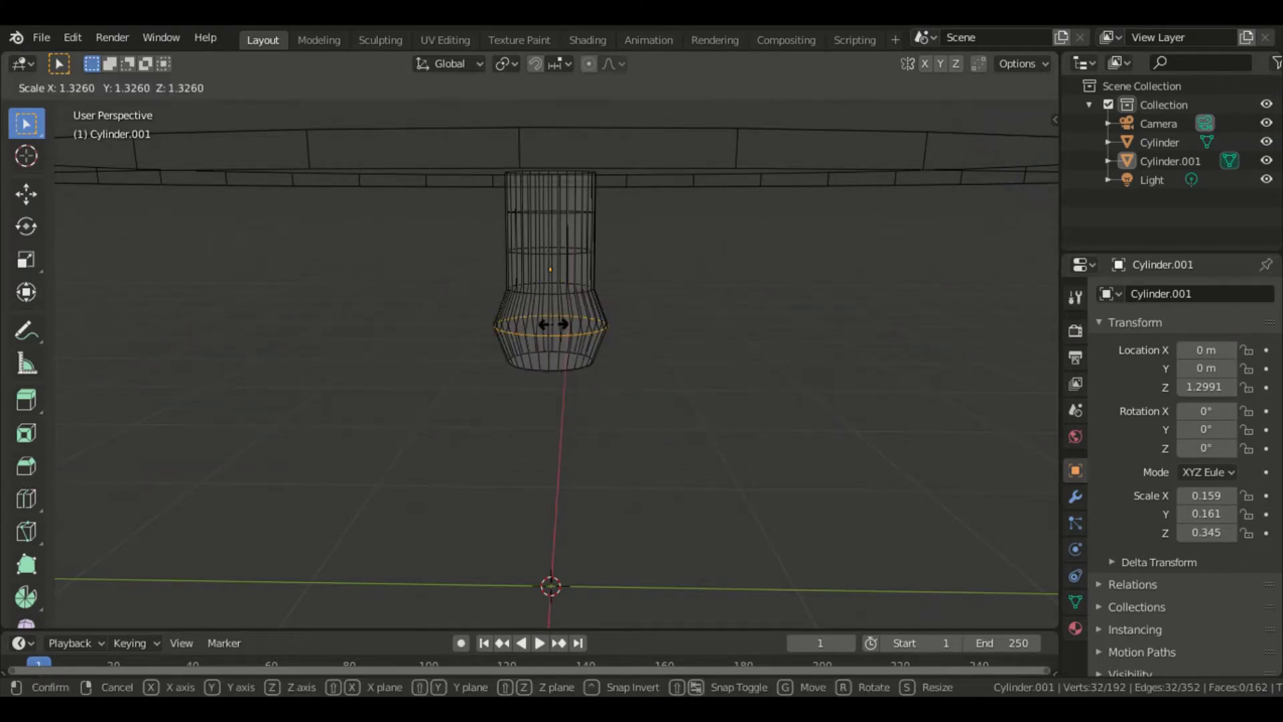
left_click(552, 325)
- Add the second loop cut from the top to the selection, scale both loops outward by about 1.09, and clear the selection
key("b")
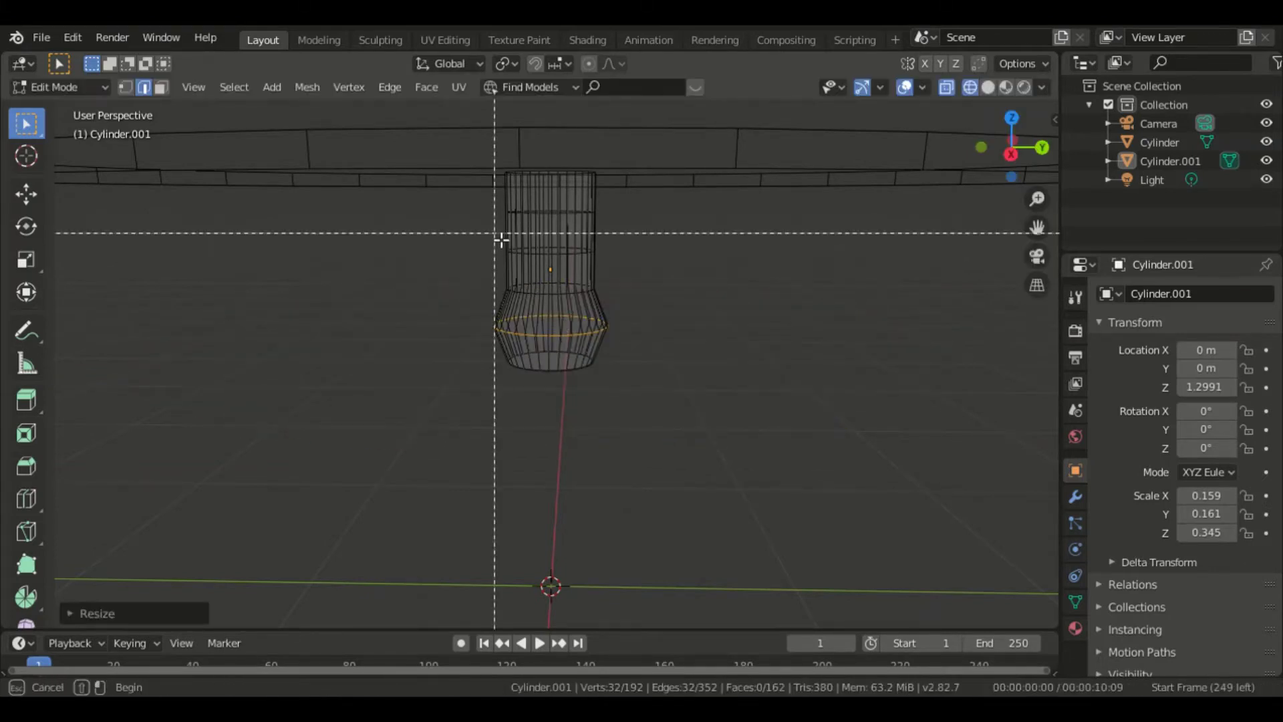
left_click_drag(496, 232, 622, 267)
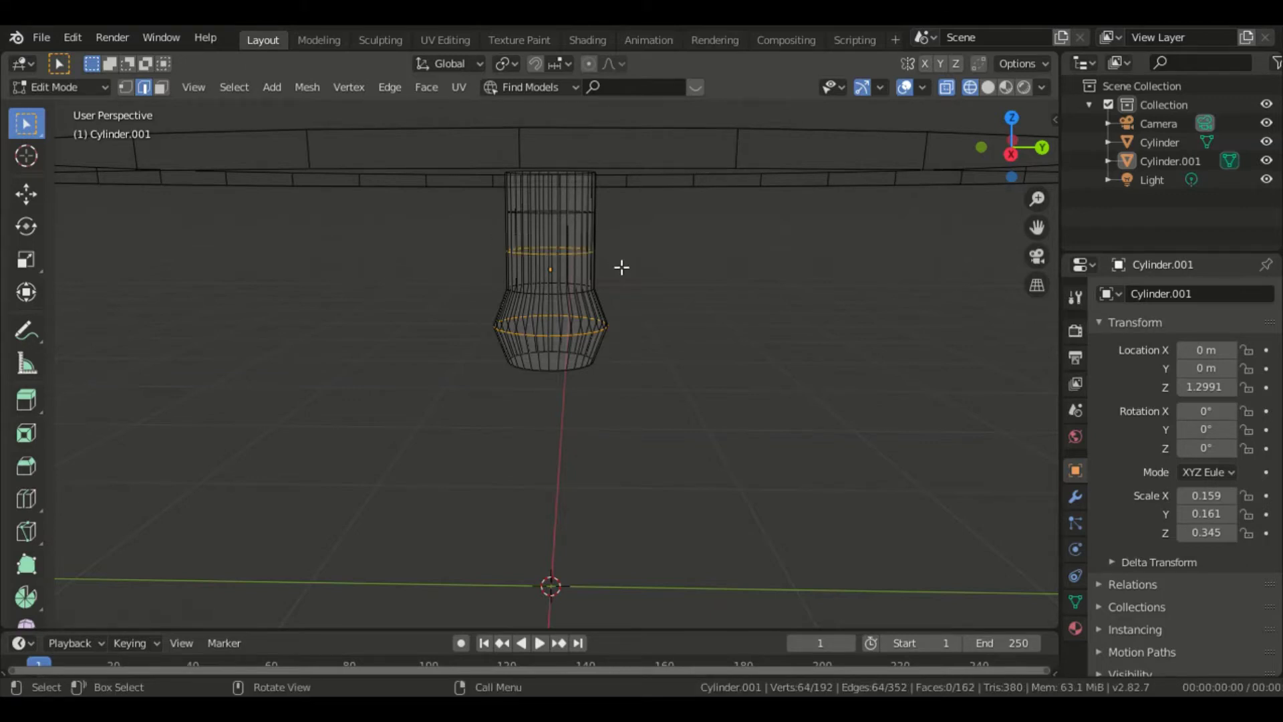
key("s")
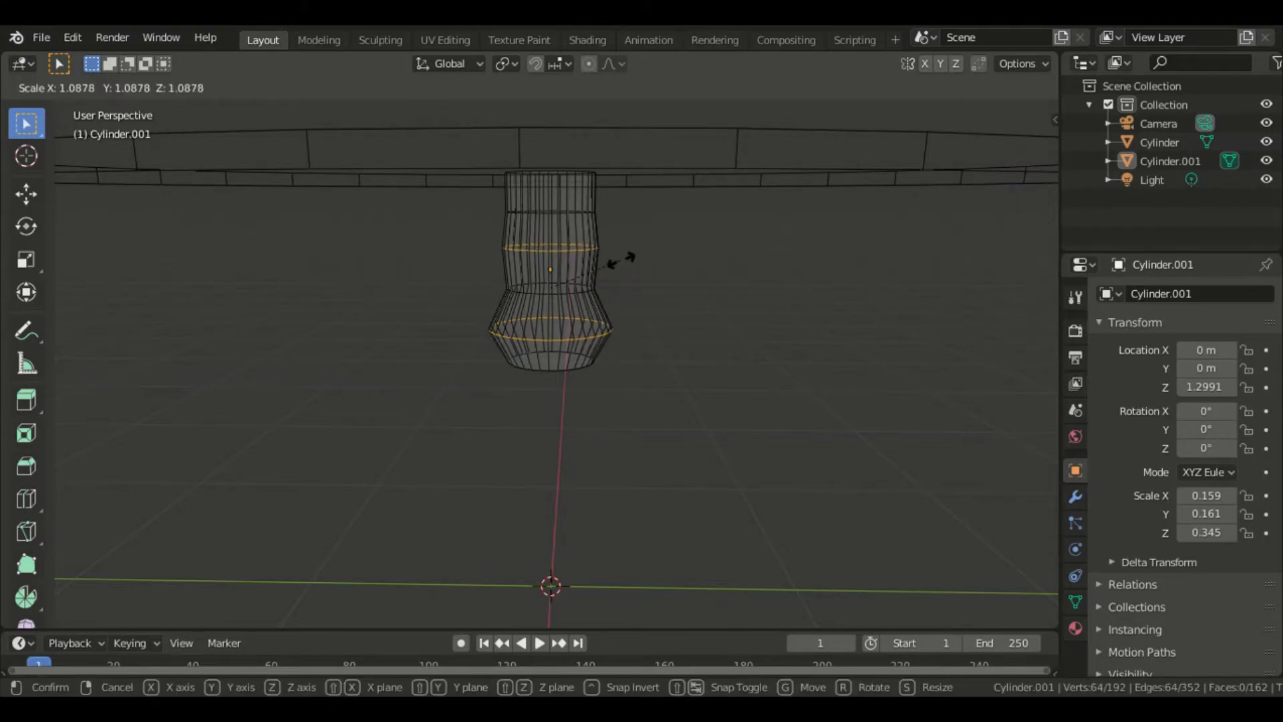
left_click(622, 261)
key("alt+a")
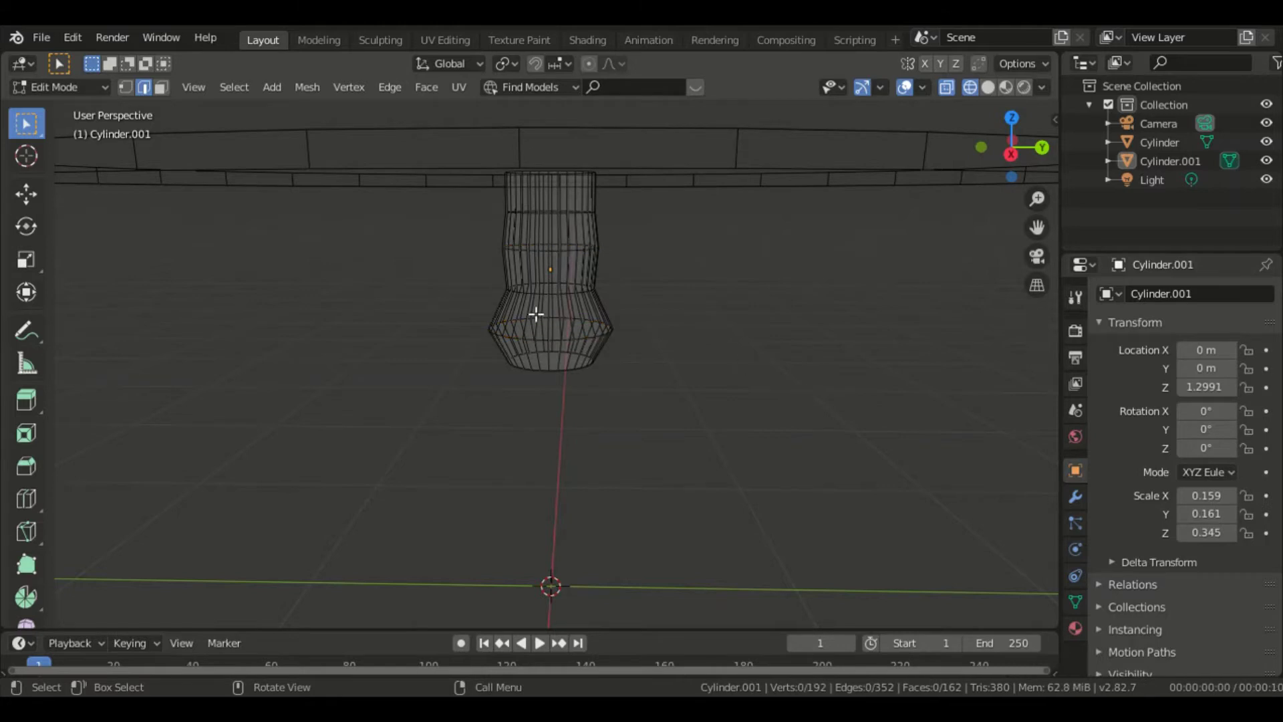
- Extrude the support's bottom end straight down in the right view and scale the new end inward to form a taper
middle_click_drag(536, 315, 833, 210)
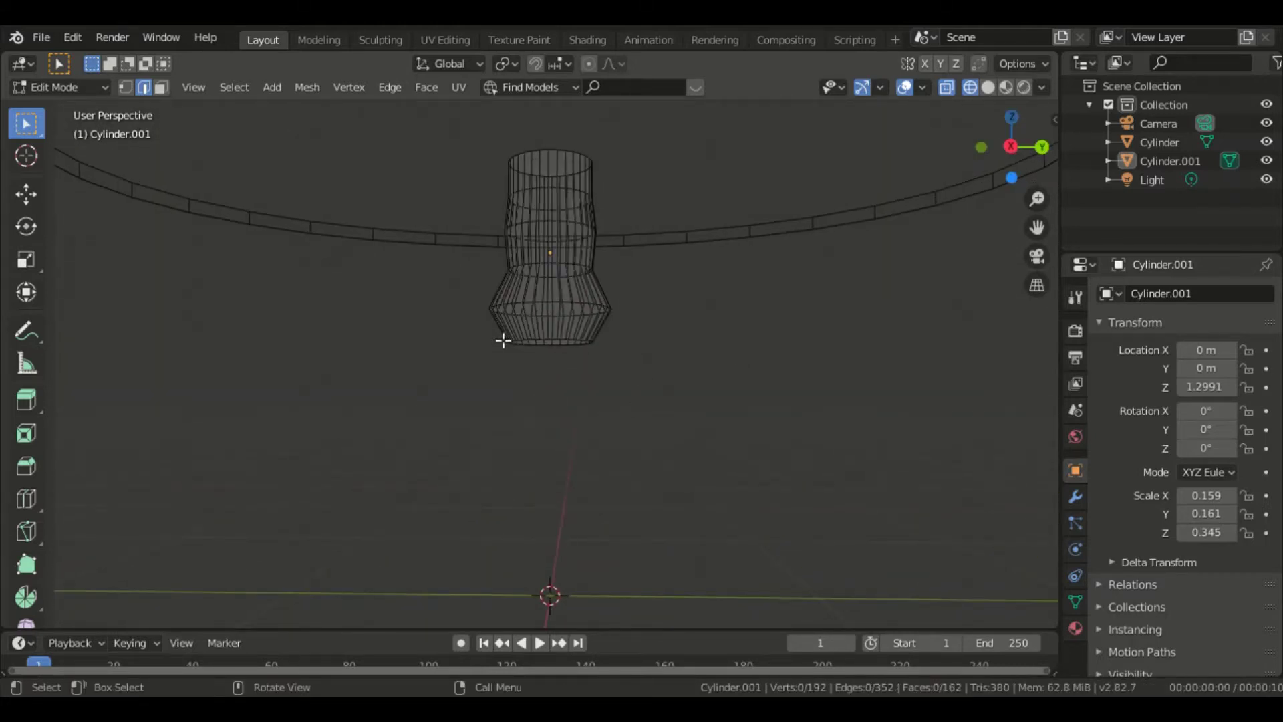
key("b")
left_click_drag(492, 334, 651, 365)
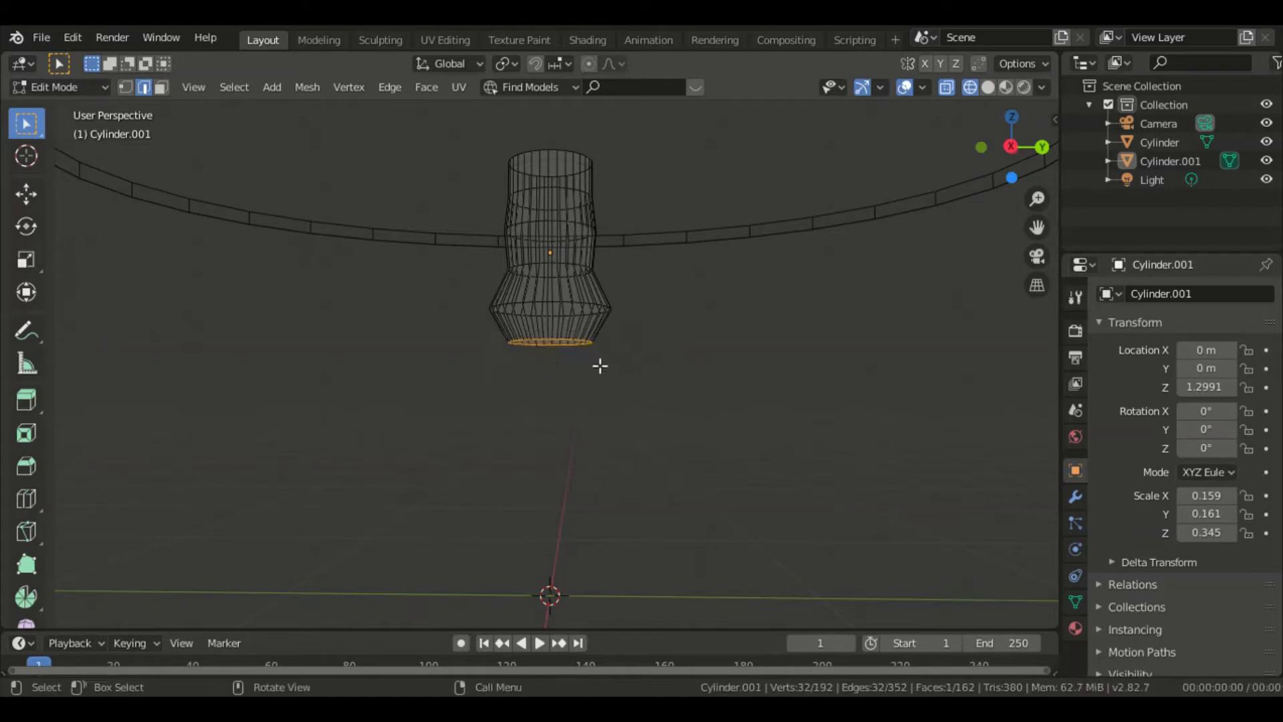
key("KP_3")
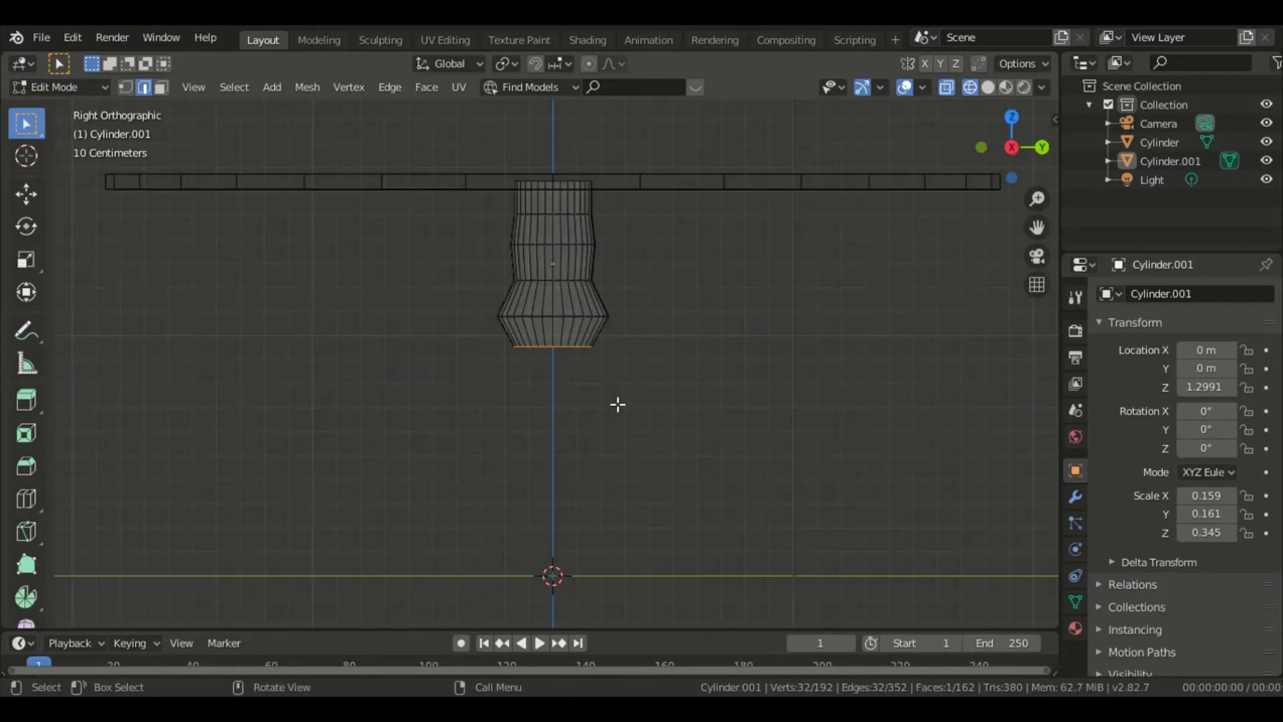
key("e")
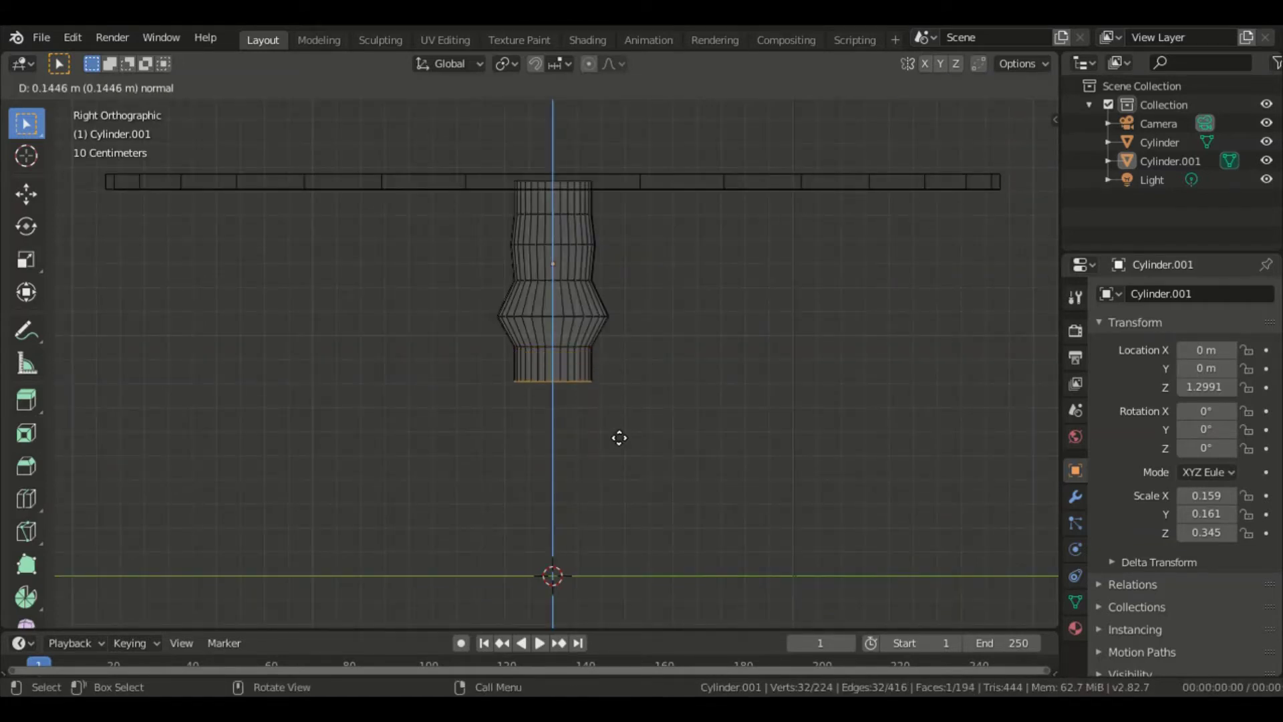
left_click(597, 484)
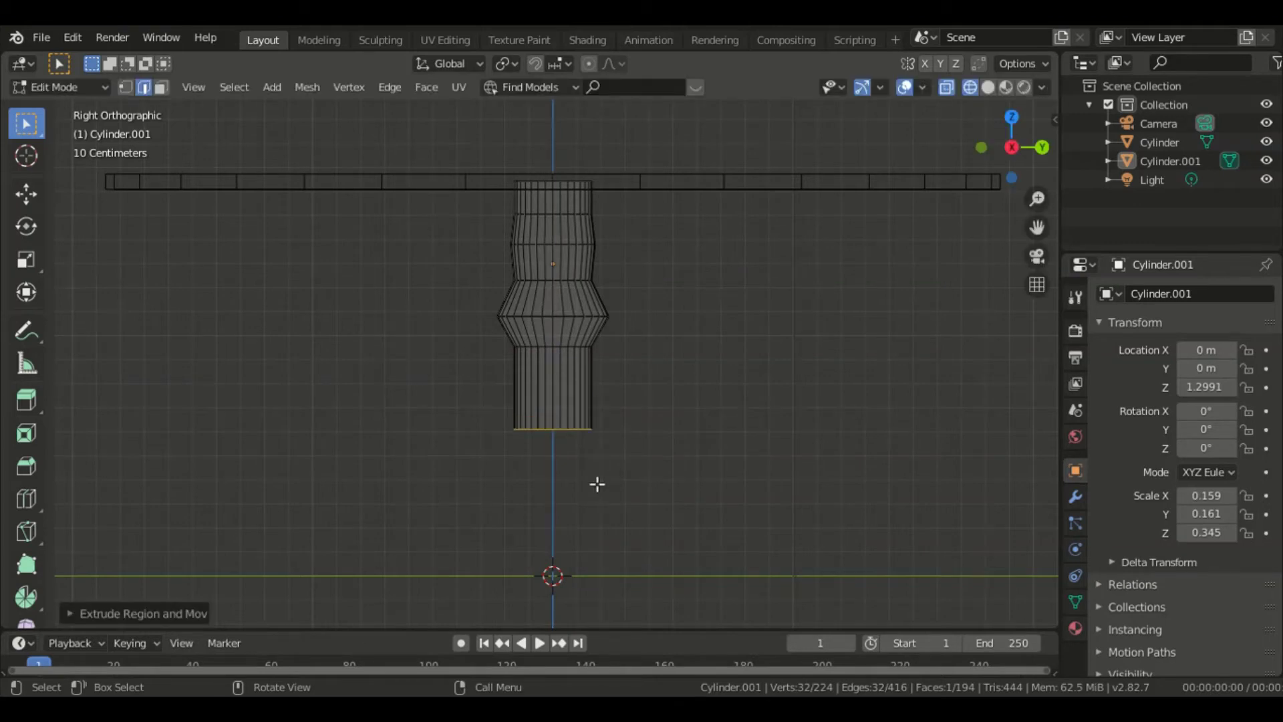
key("s")
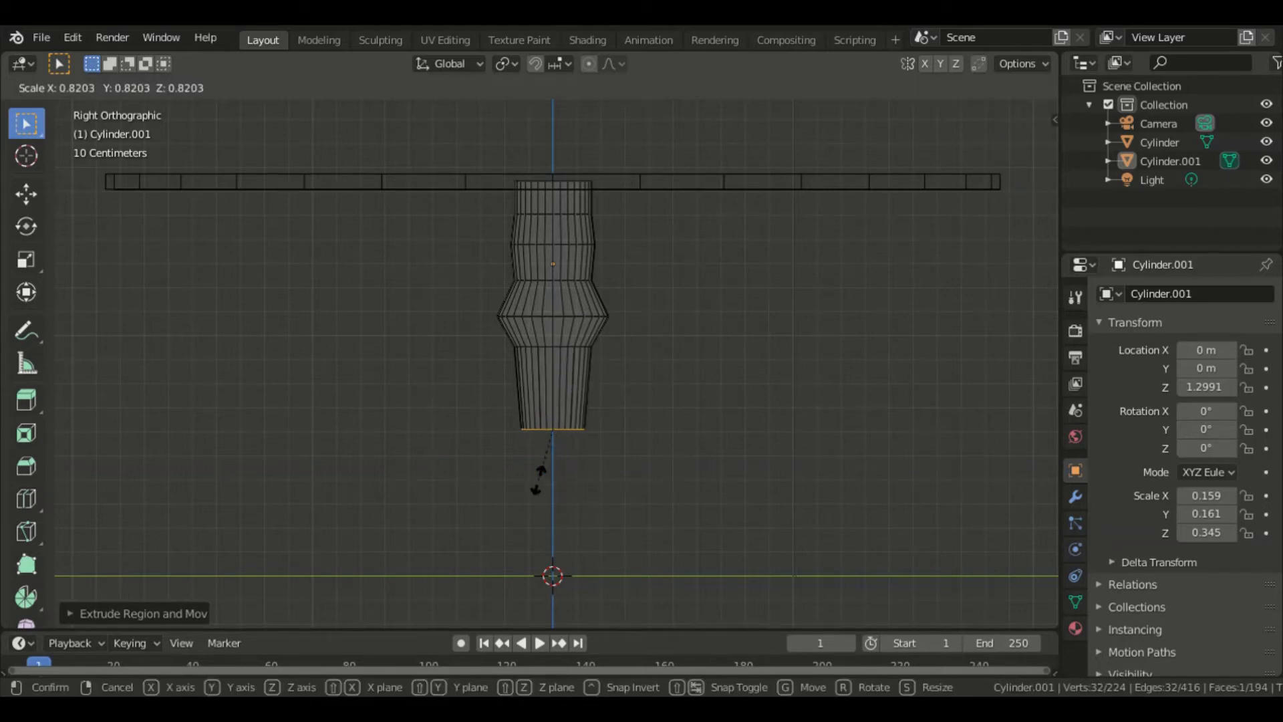
left_click(559, 476)
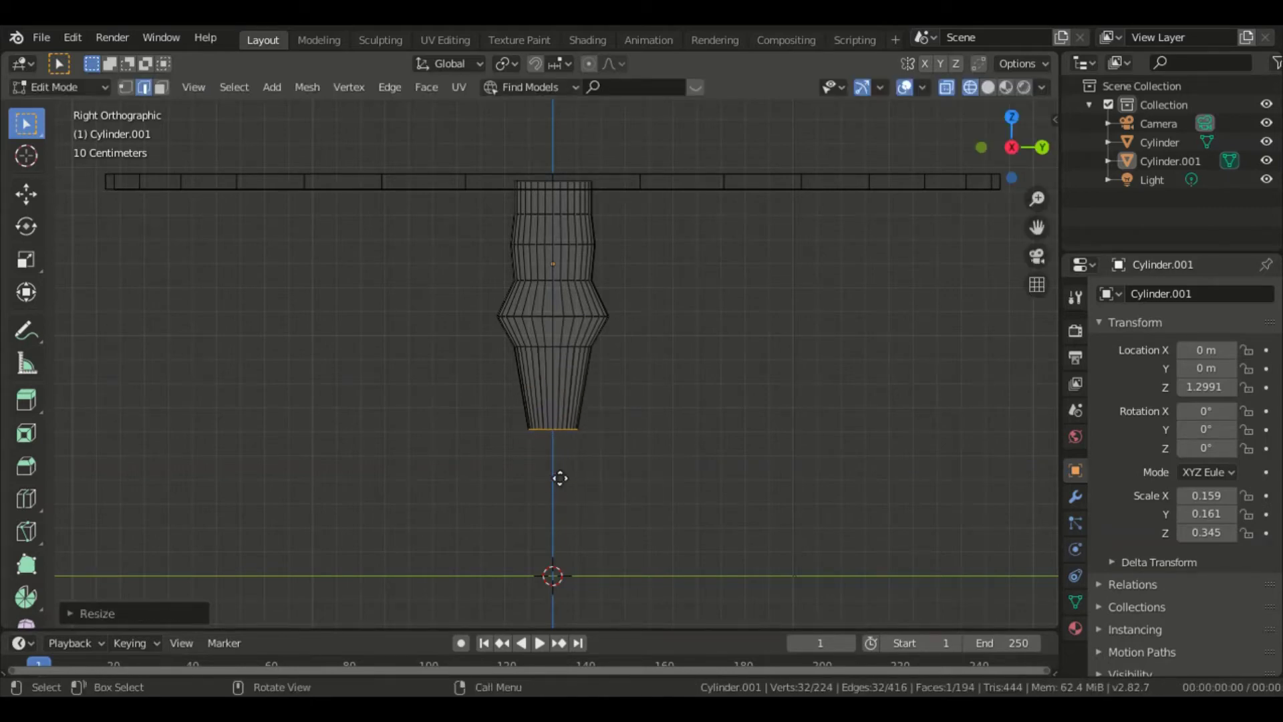
- Extrude the narrowed end downward in two segments of about 0.2 m each and flare the lowest end slightly outward
key("e")
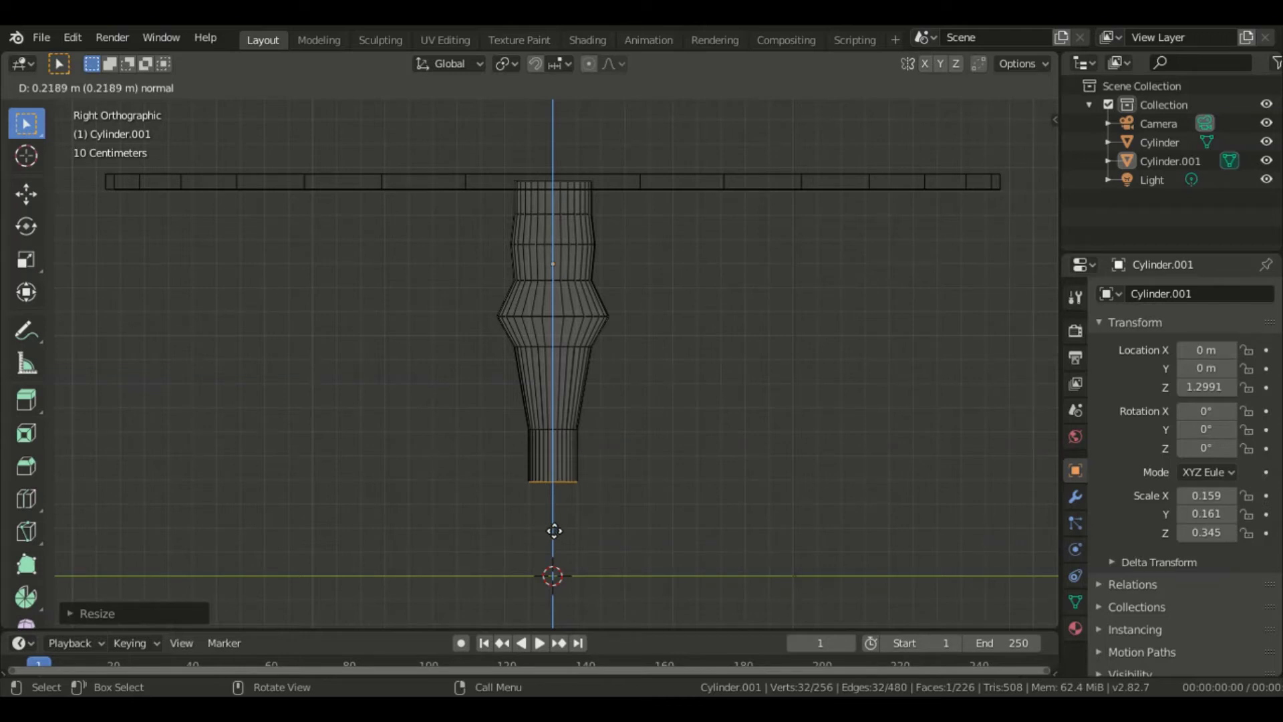
left_click(553, 521)
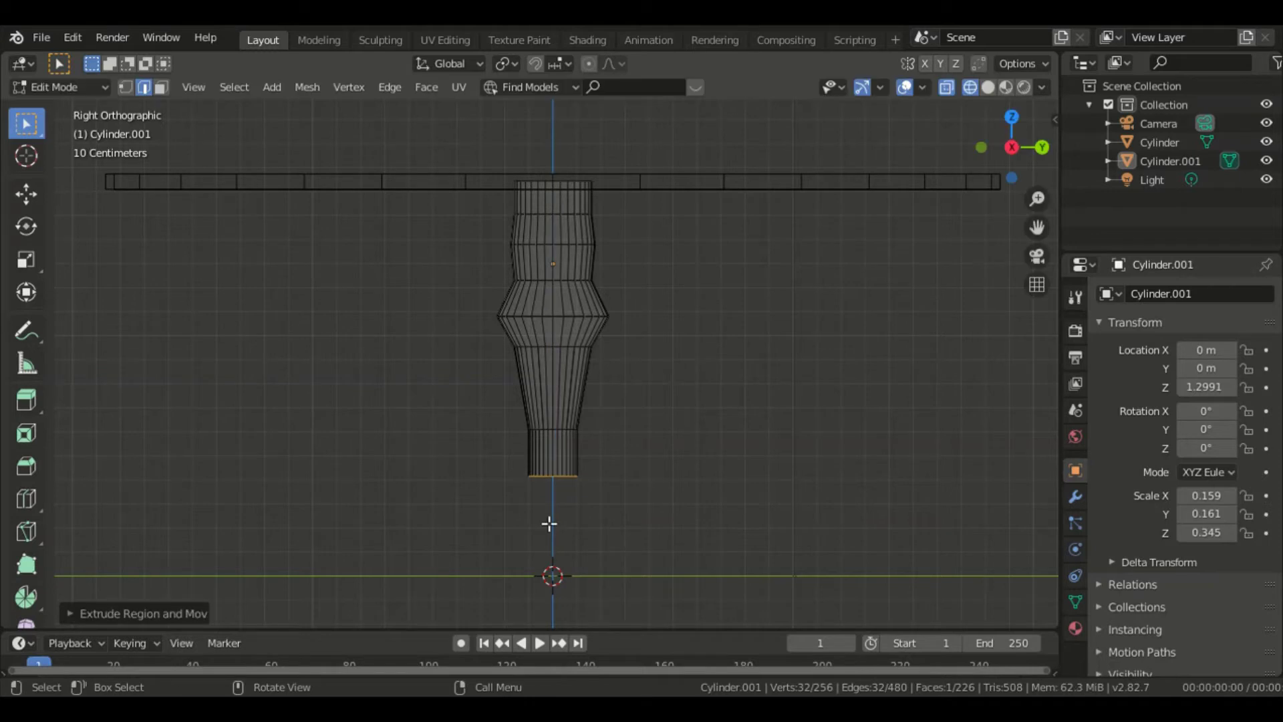
key("e")
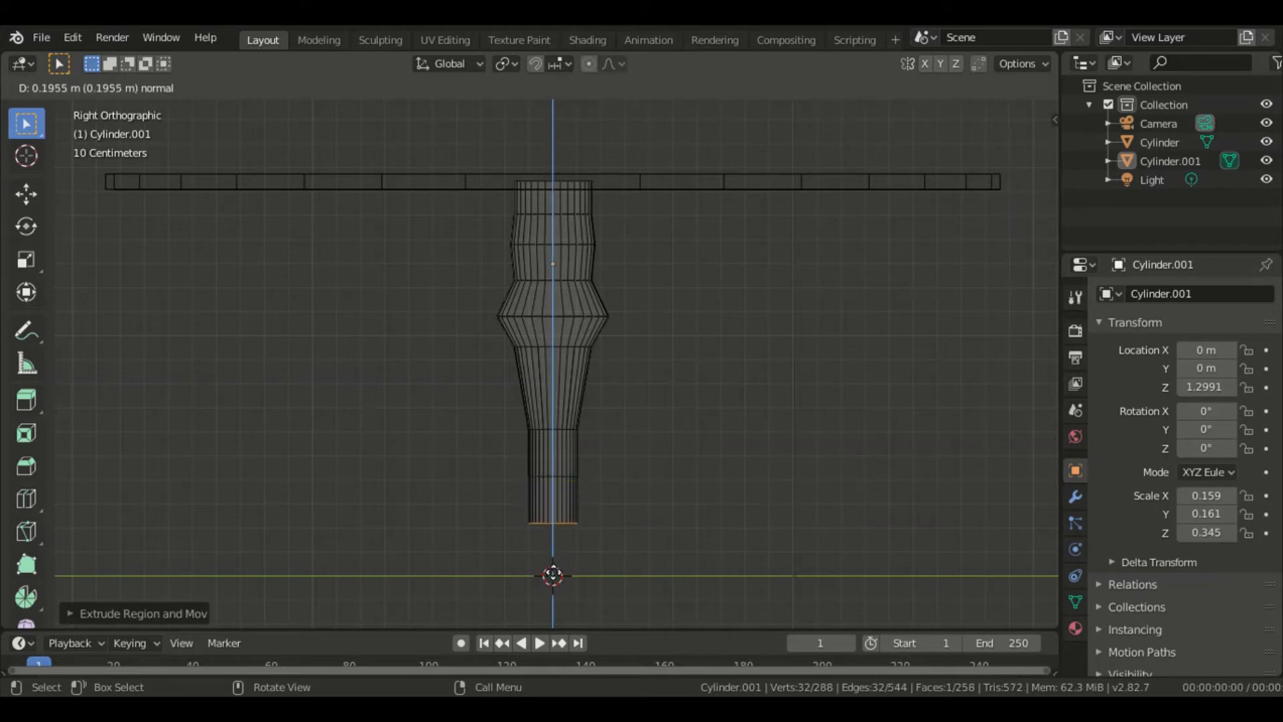
left_click(552, 575)
key("s")
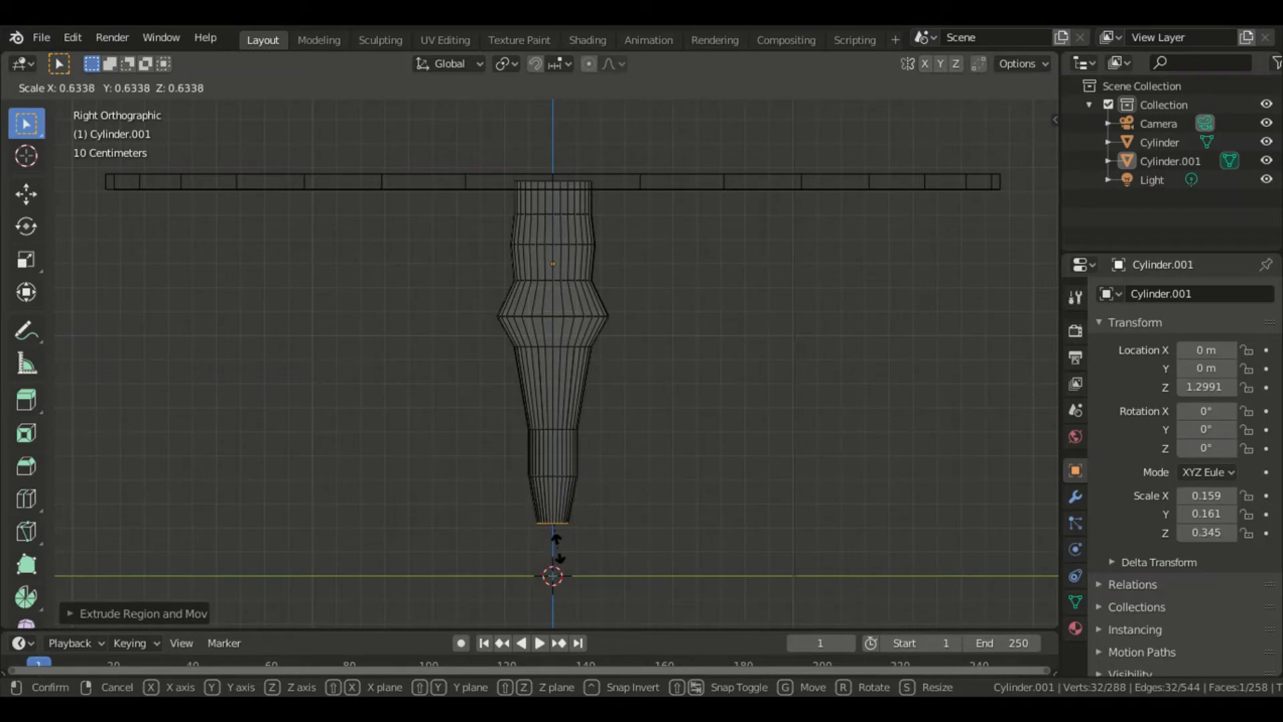
left_click(554, 576)
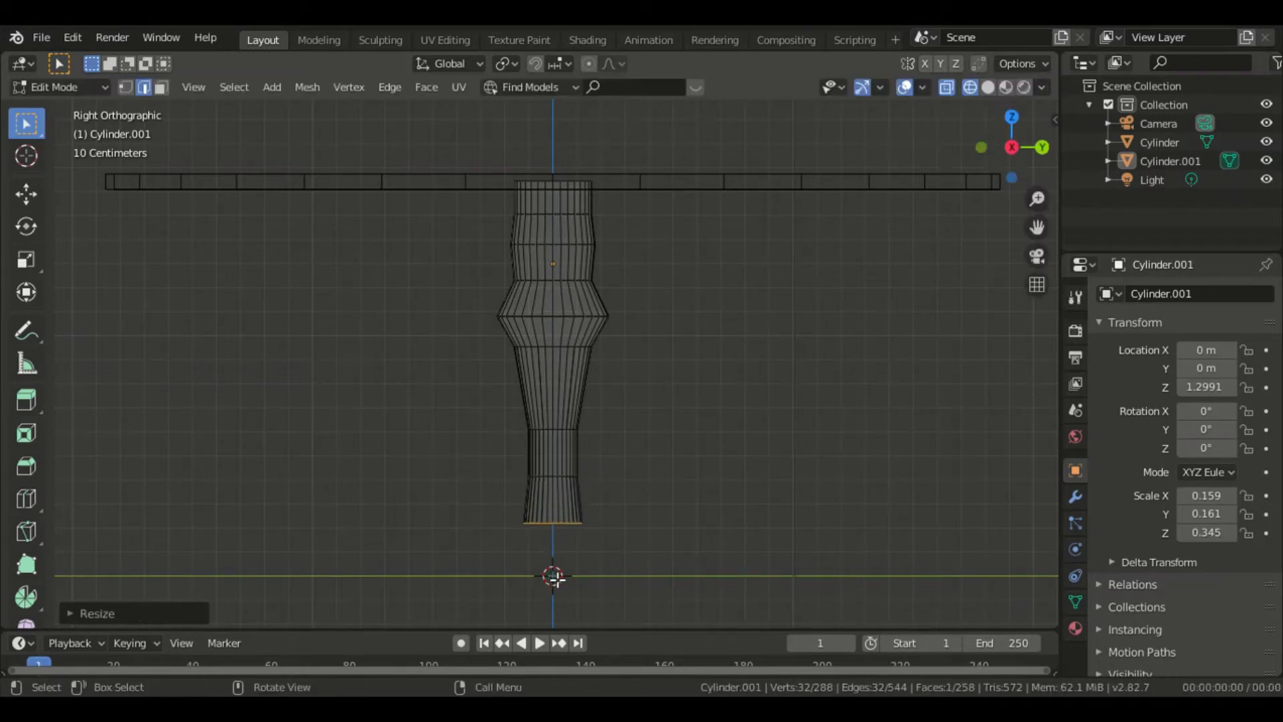
- Extrude a short segment below the flared end, scale its bottom inward to a narrow tip, and clear the selection
middle_click_drag(736, 504, 686, 508)
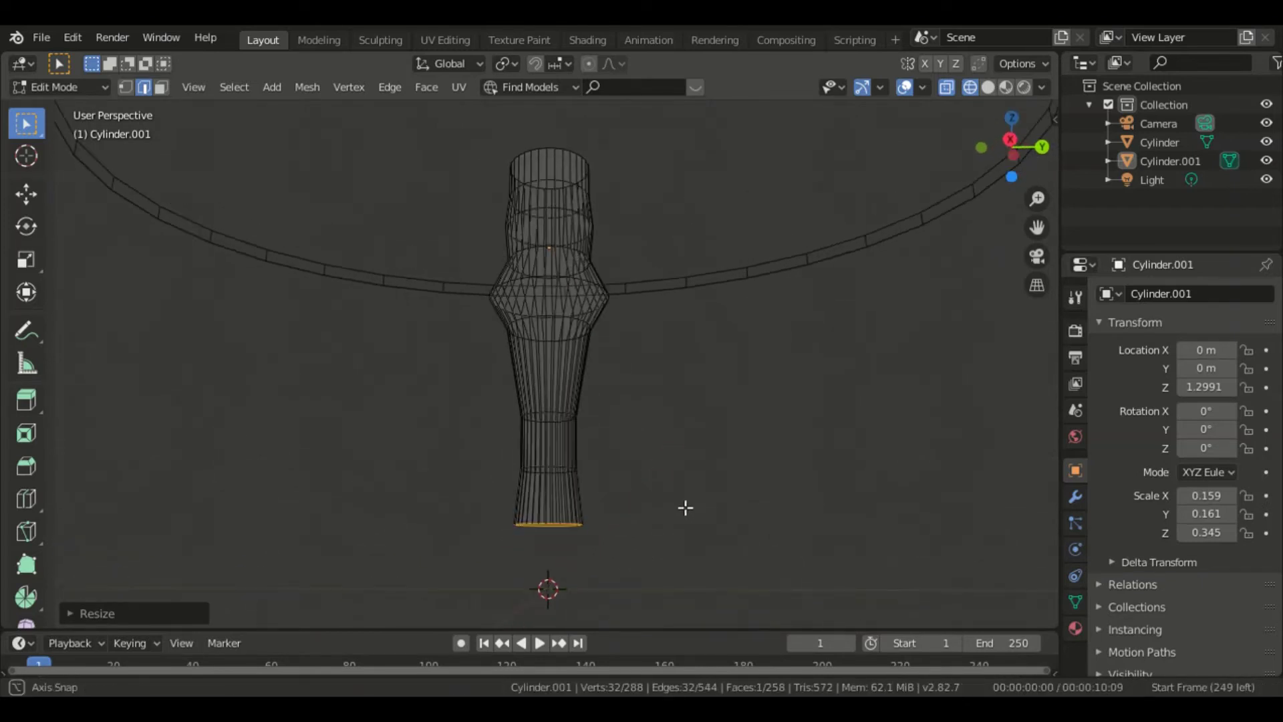
key("KP_3")
key("g")
key("z")
key("z")
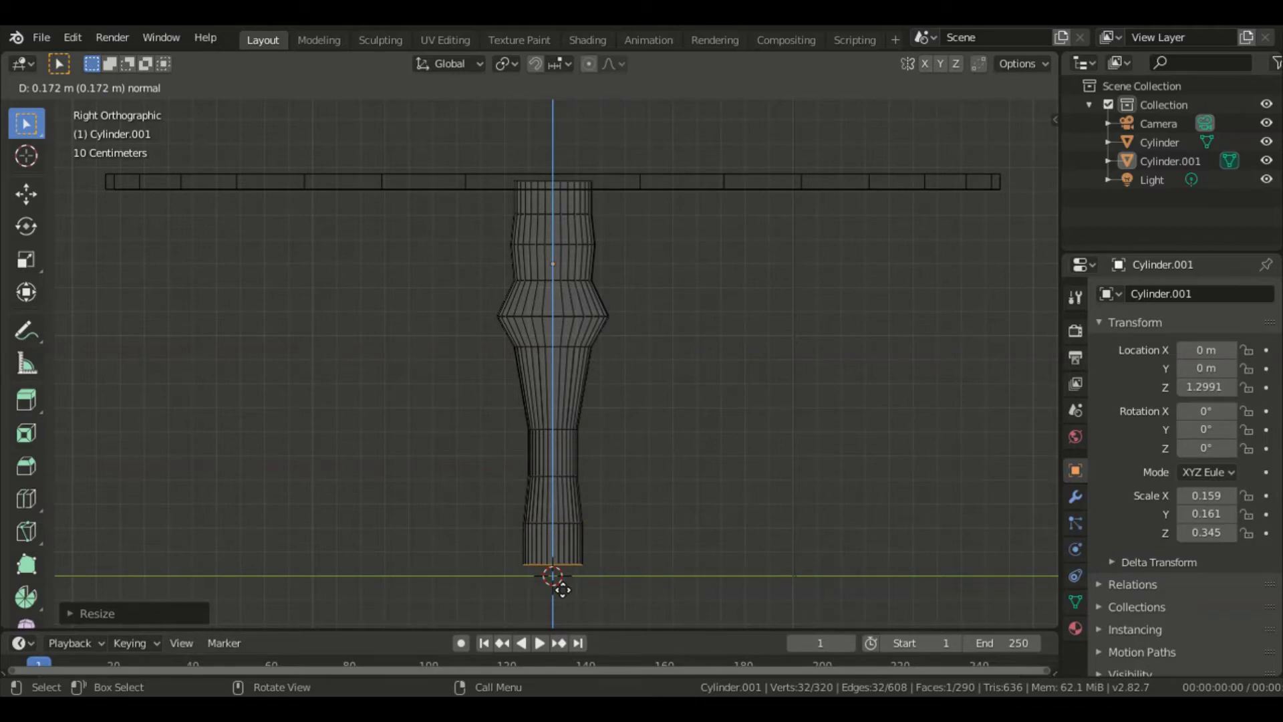
left_click(564, 573)
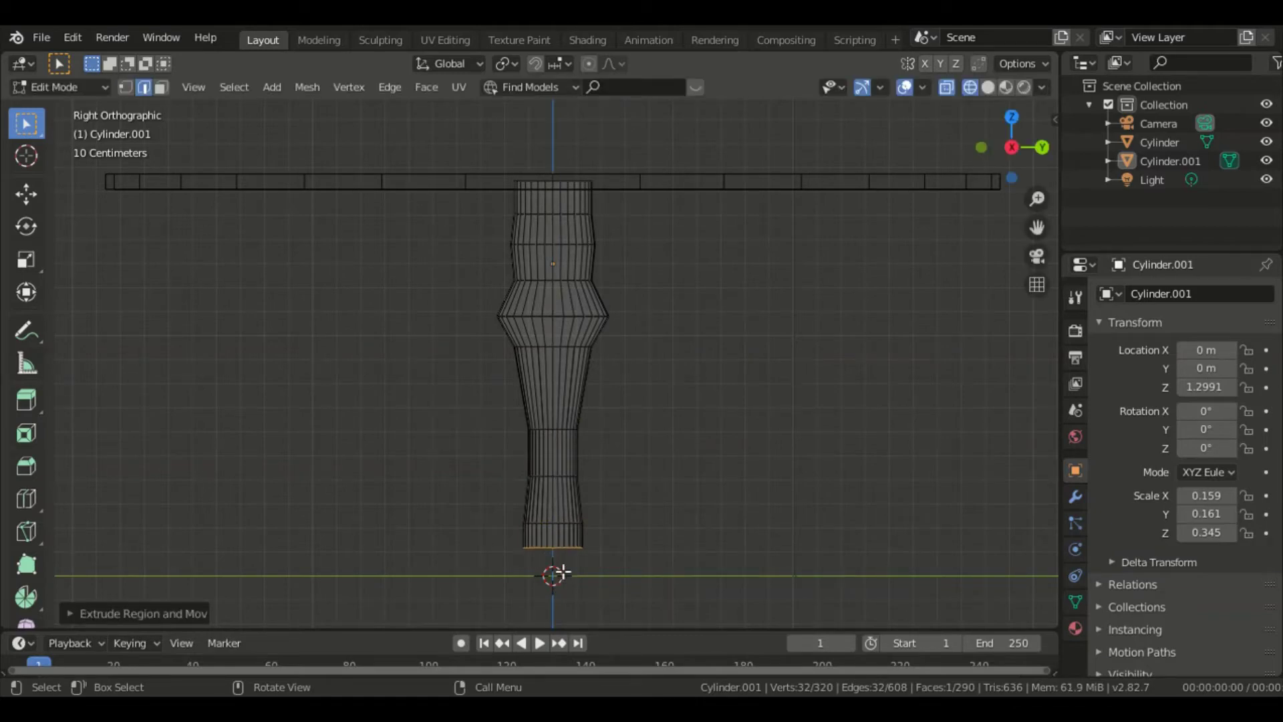
key("s")
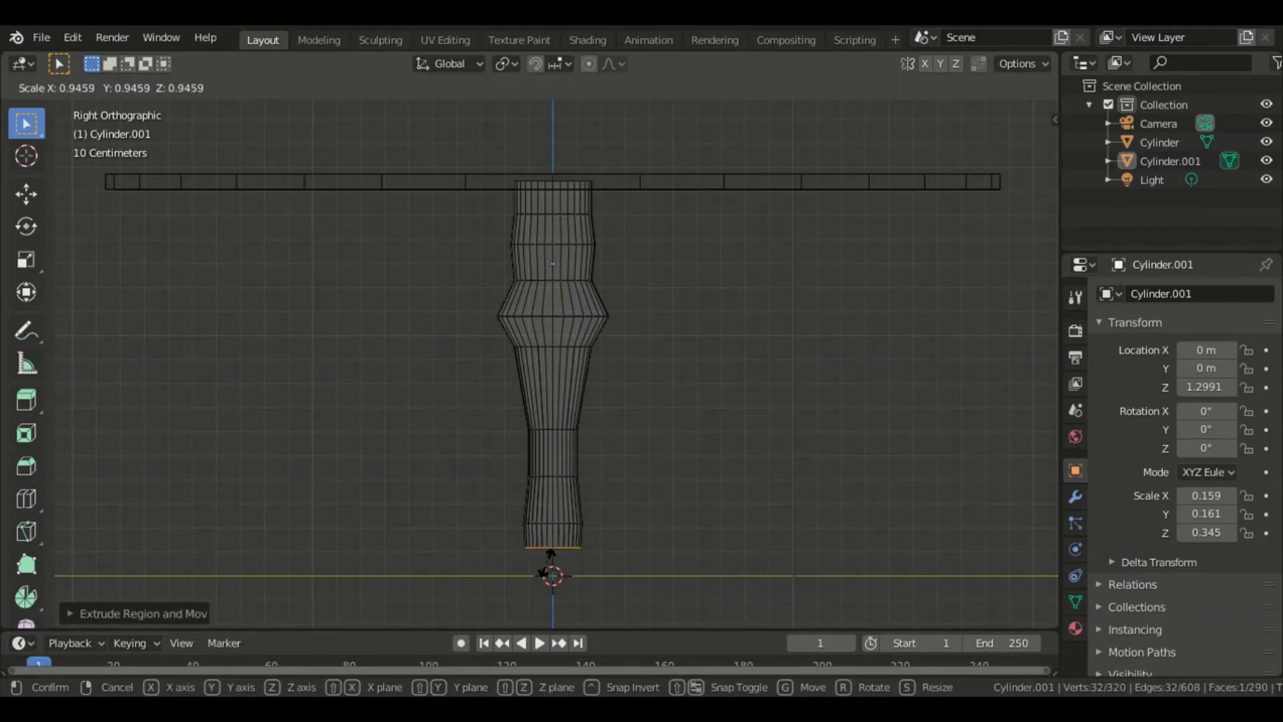
left_click(558, 564)
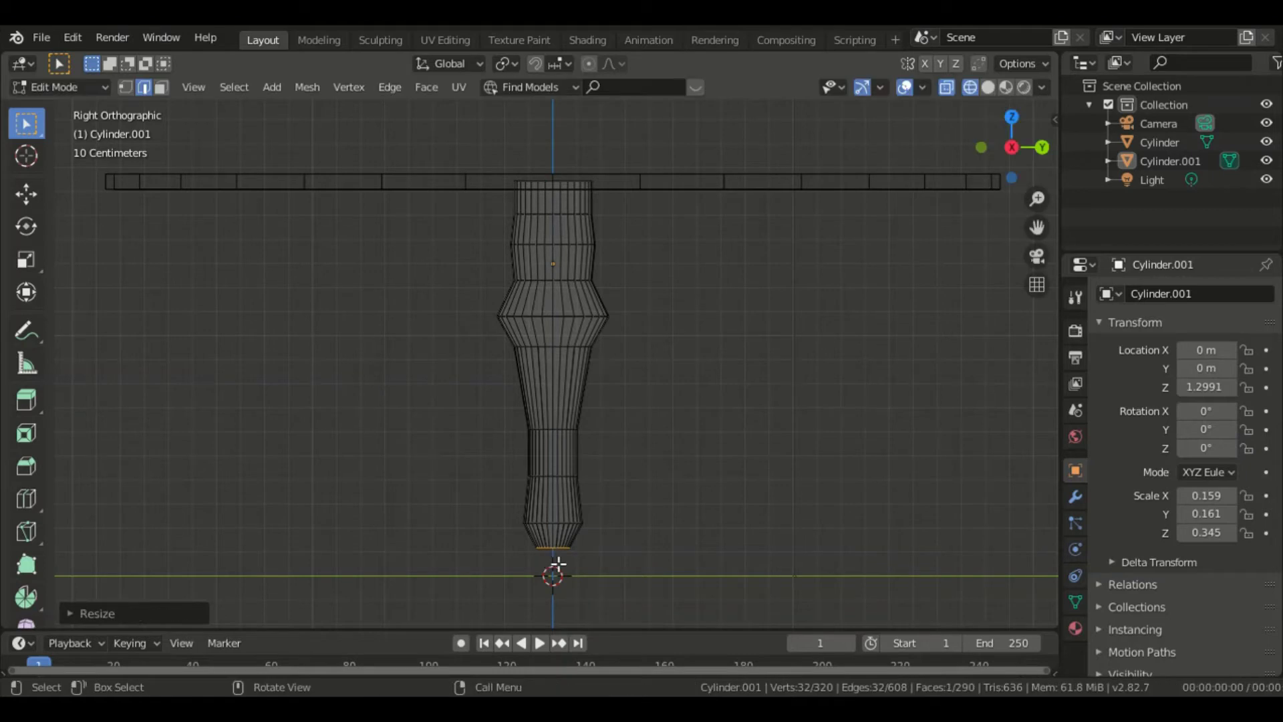
left_click(559, 565, "alt")
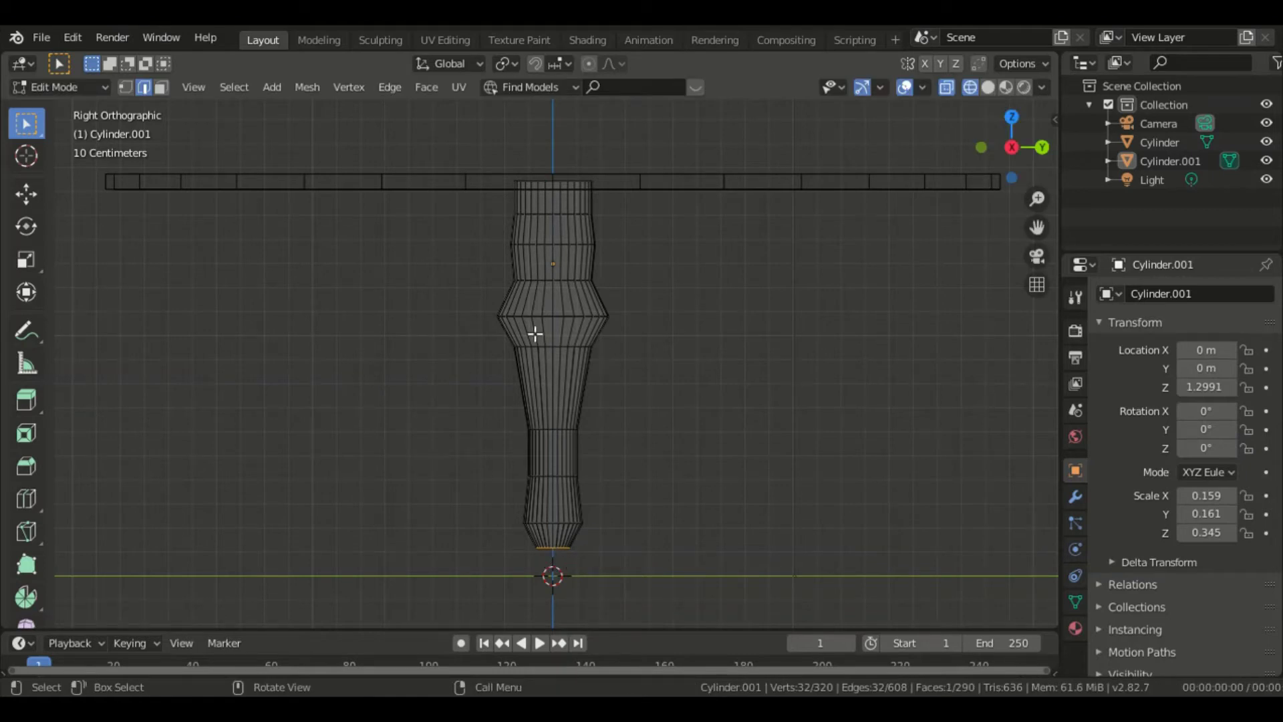
left_click(859, 415)
scroll(648, 395, "down", 2)
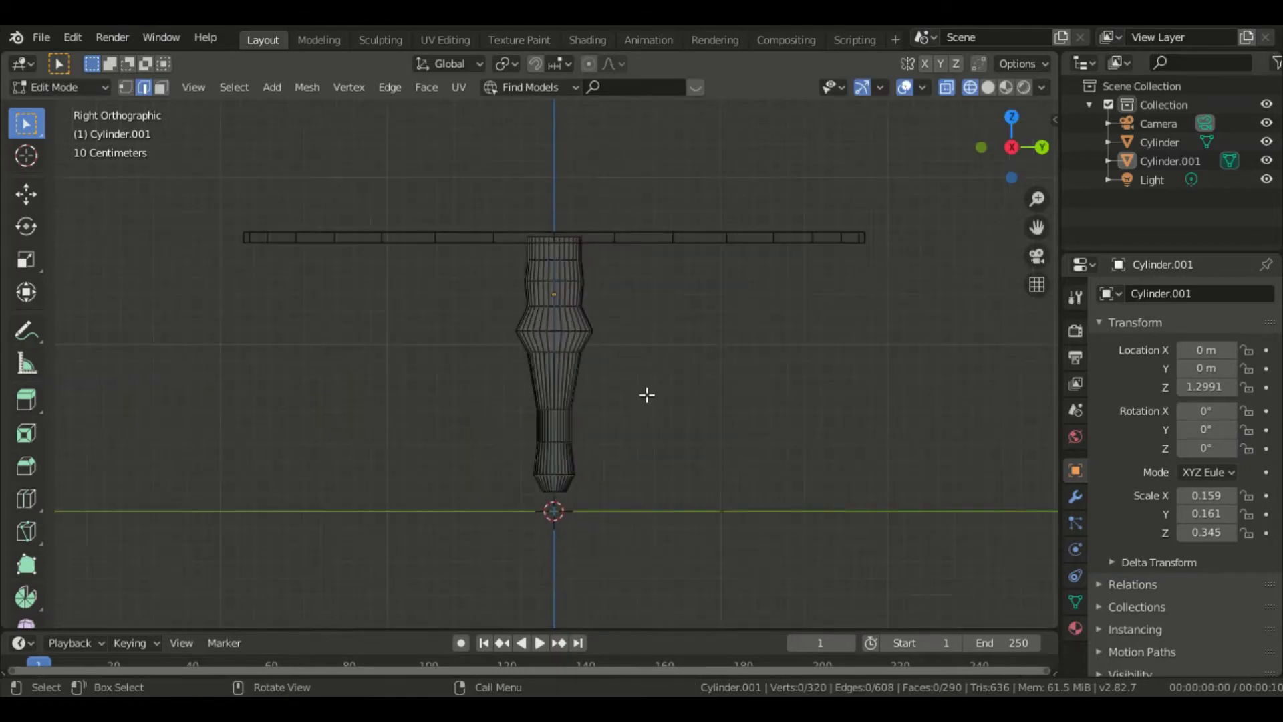
scroll(647, 395, "up", 1)
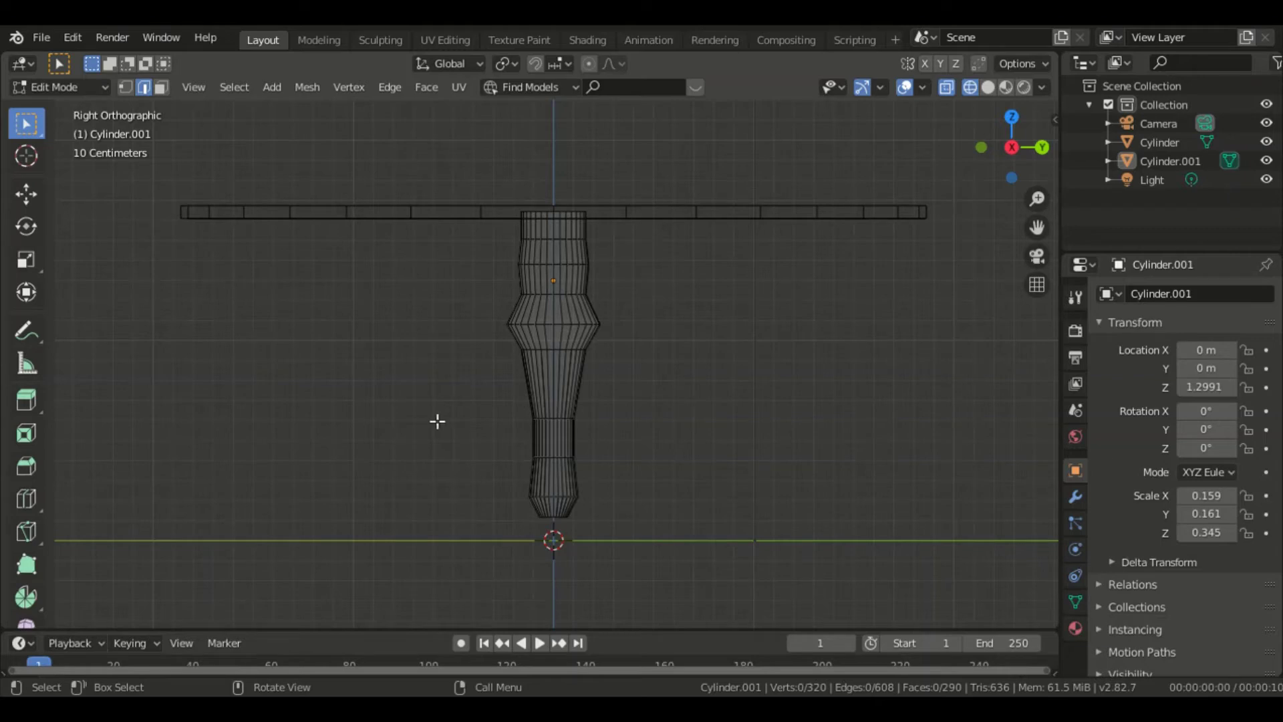
- Return to Object Mode and add a new cylinder mesh at the world origin
key("Tab")
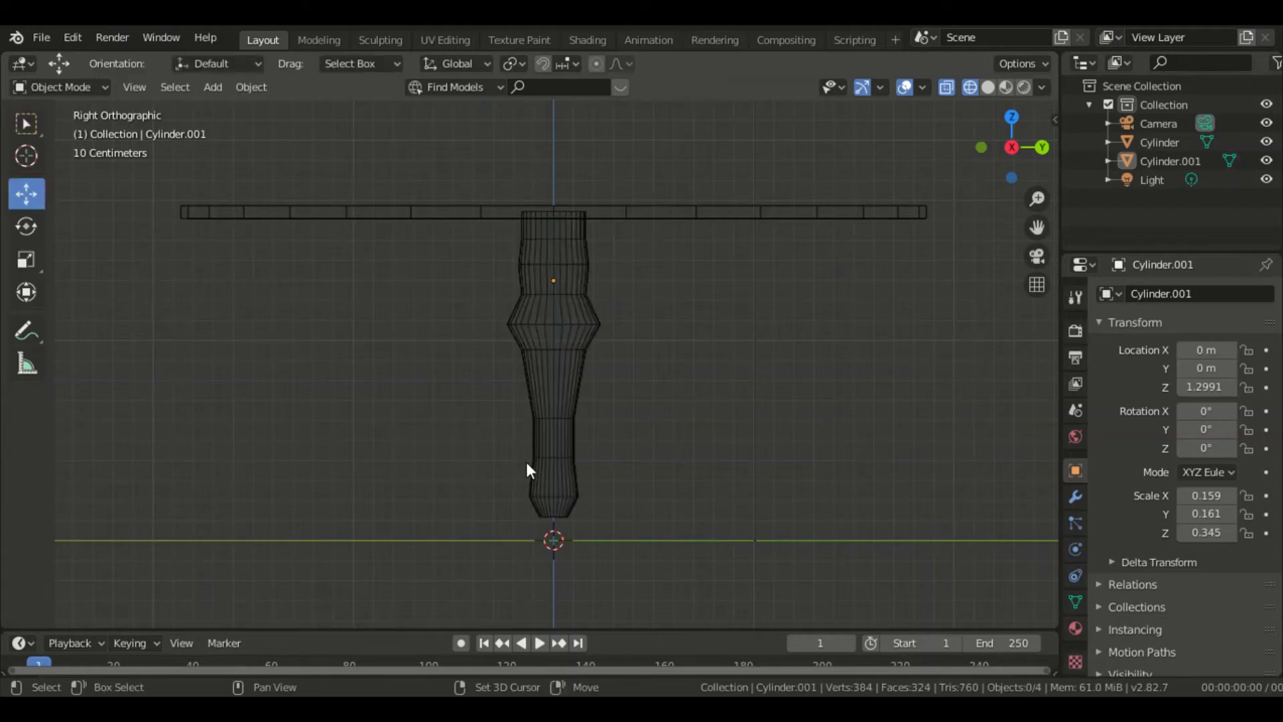
key("shift+a")
mouse_move(468, 332)
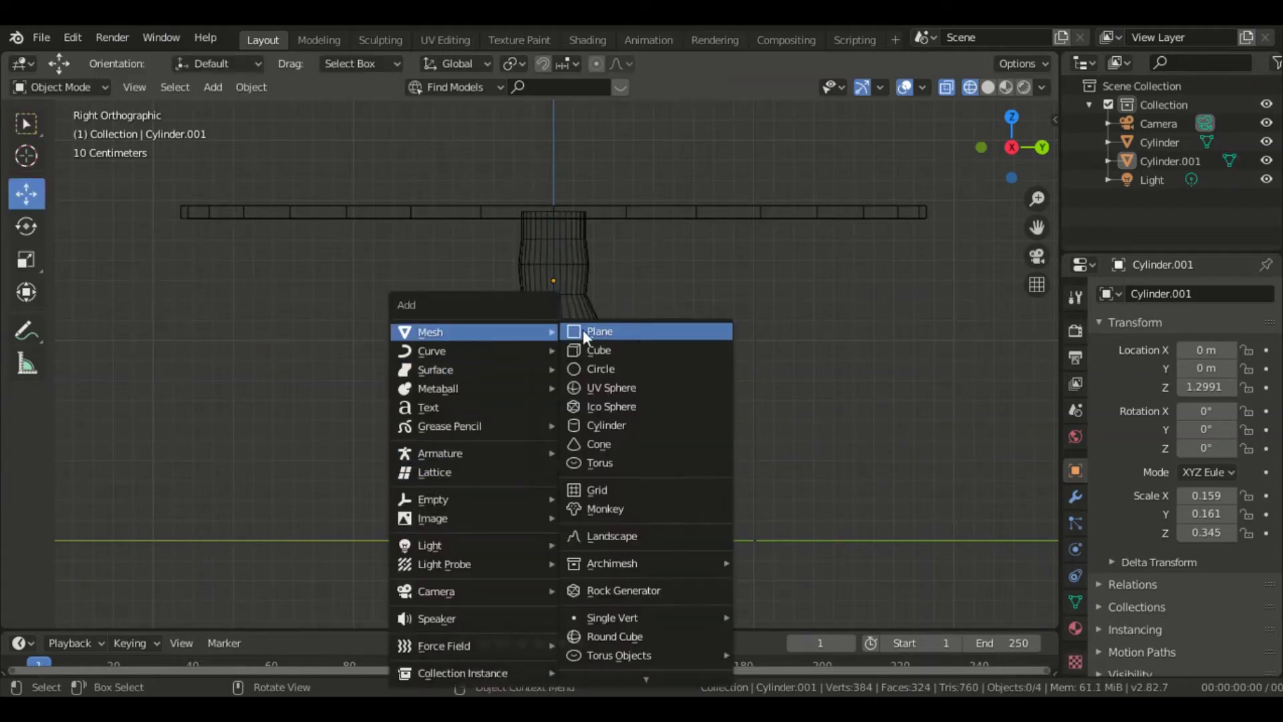
left_click(609, 424)
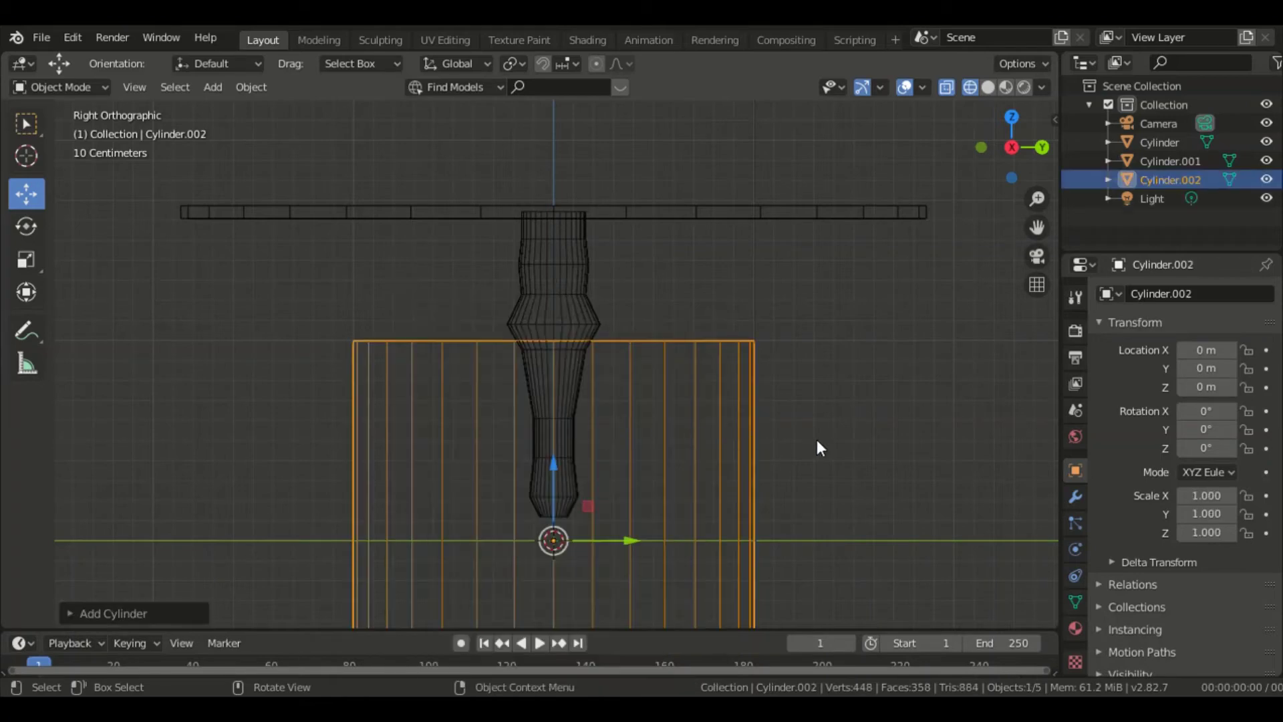
scroll(815, 441, "down", 3)
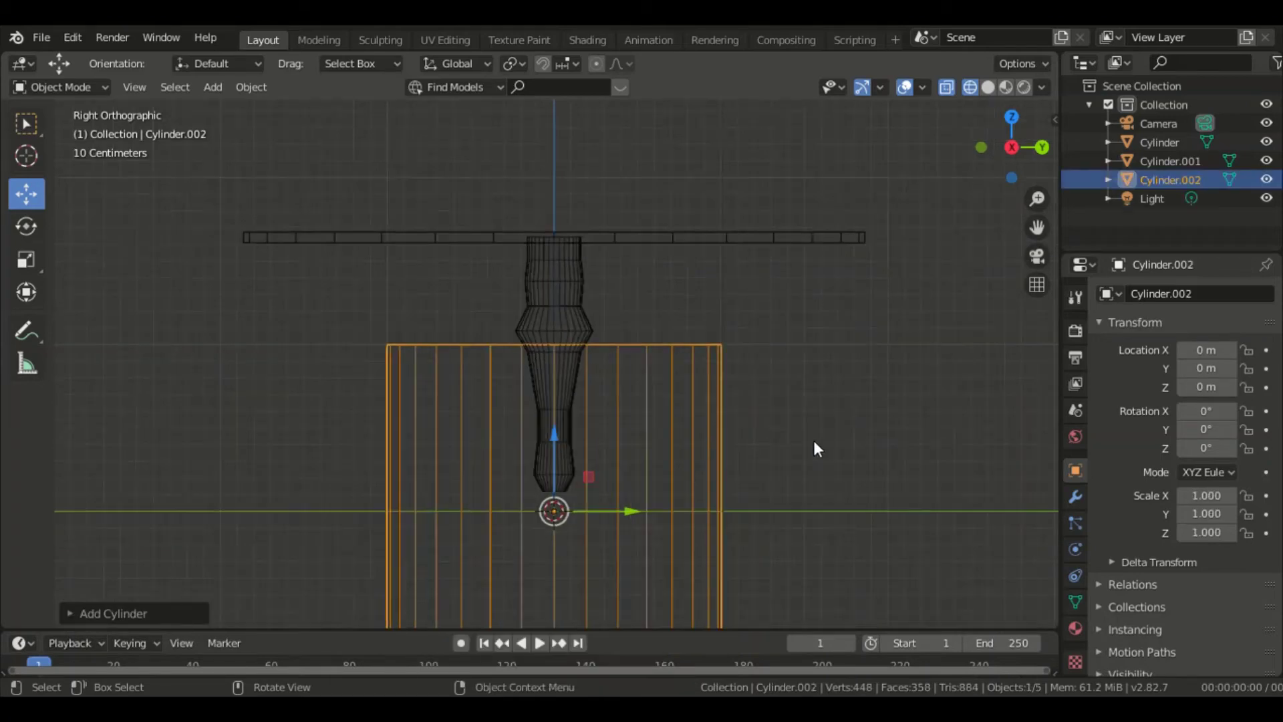
- Scale the new cylinder to a slim column with an X scale of about 0.133 and a Y scale of about 0.135
left_click(25, 262)
left_click_drag(631, 487, 572, 486)
key("KP_5")
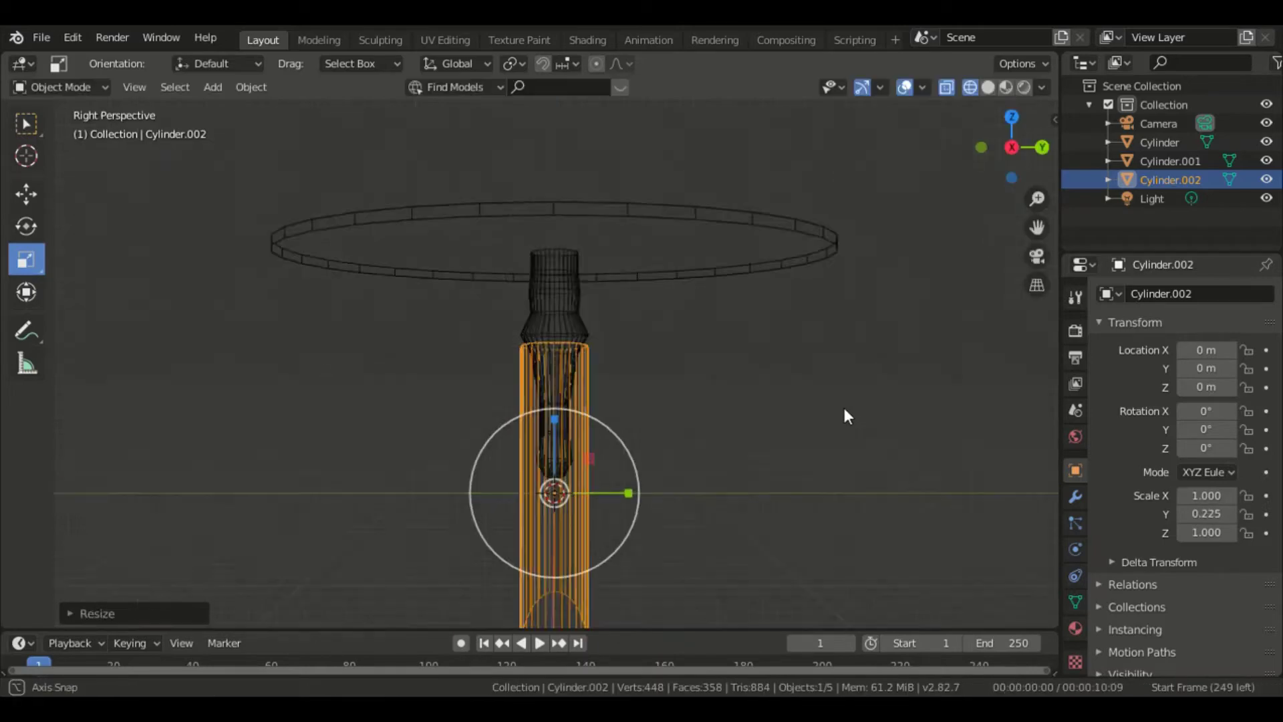
middle_click_drag(844, 409, 662, 473)
left_click_drag(443, 476, 538, 471)
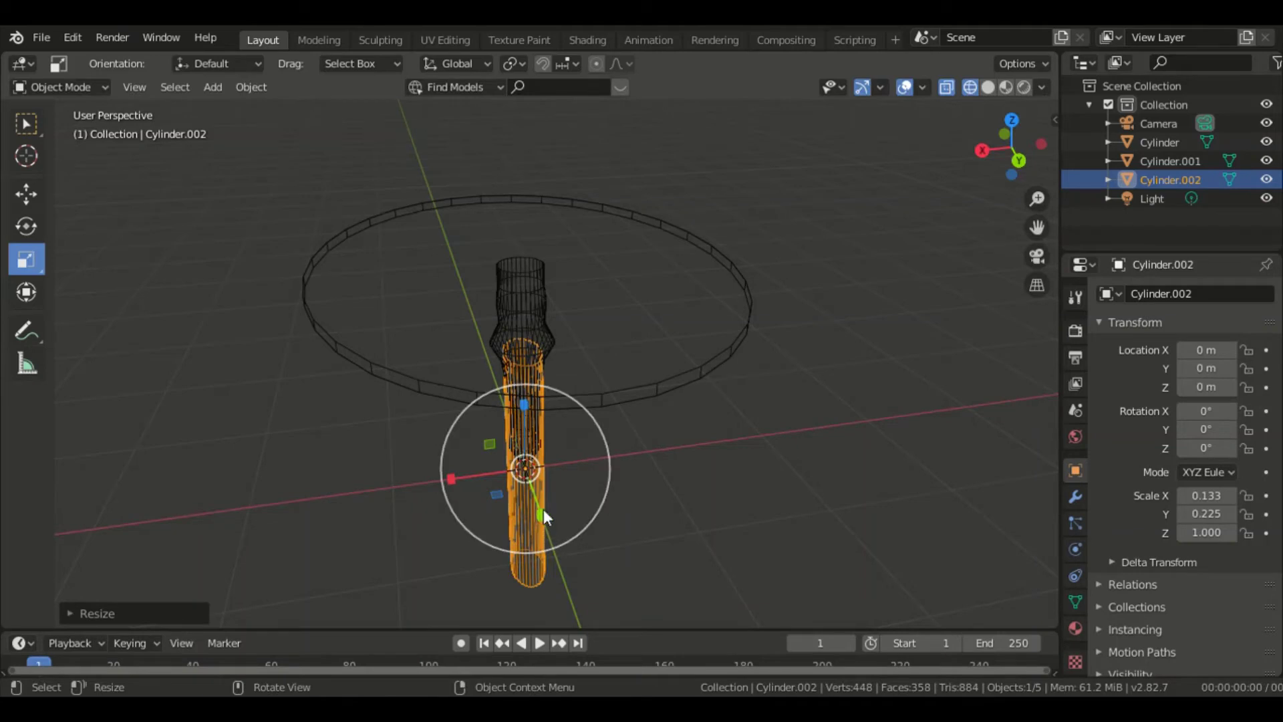
key("s")
left_click(539, 489)
middle_click_drag(540, 489, 879, 471)
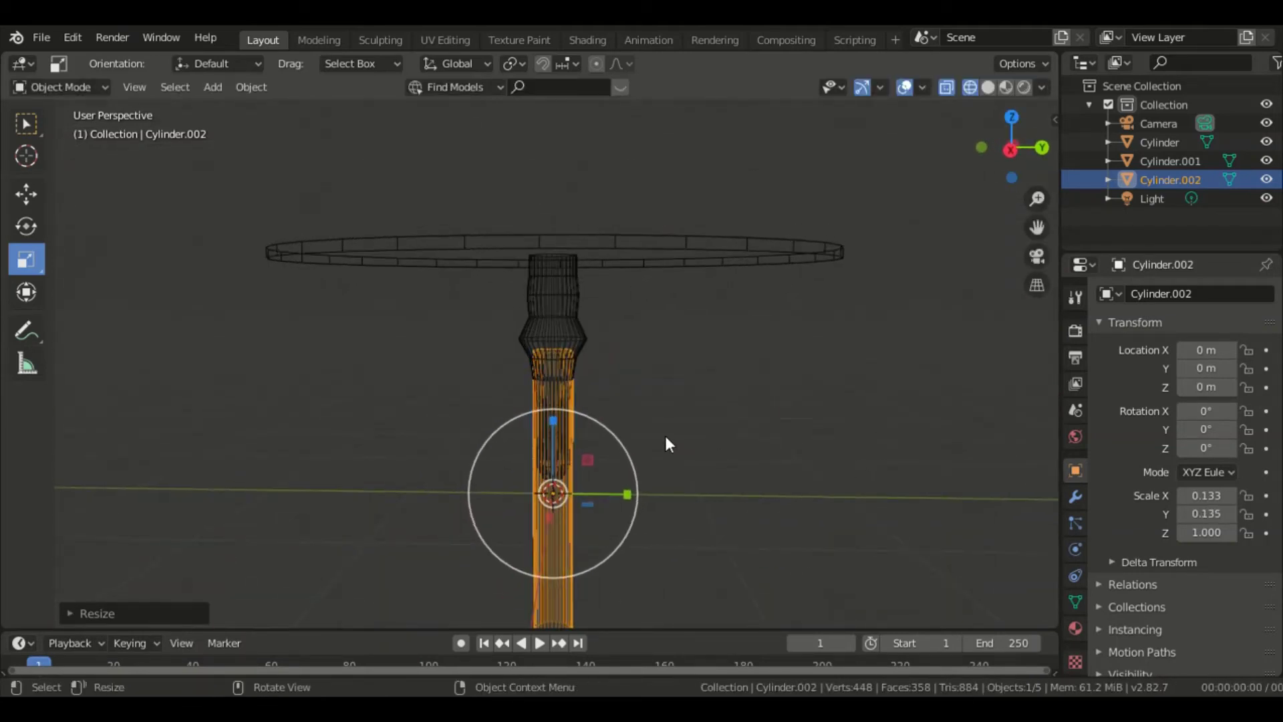
- Shorten the new cylinder to a Z scale of about 0.83 and lay it horizontal with rotations of about -89.1° on X and 90° on Y
left_click_drag(552, 423, 553, 435)
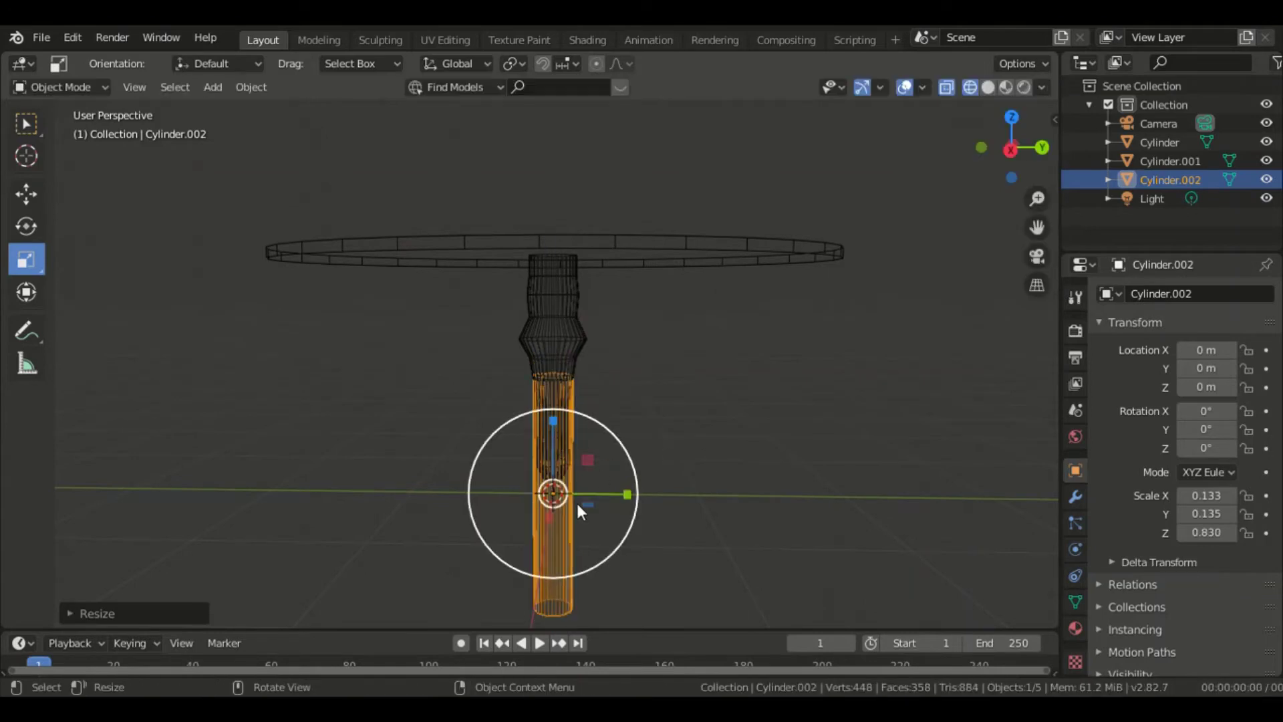
left_click(26, 227)
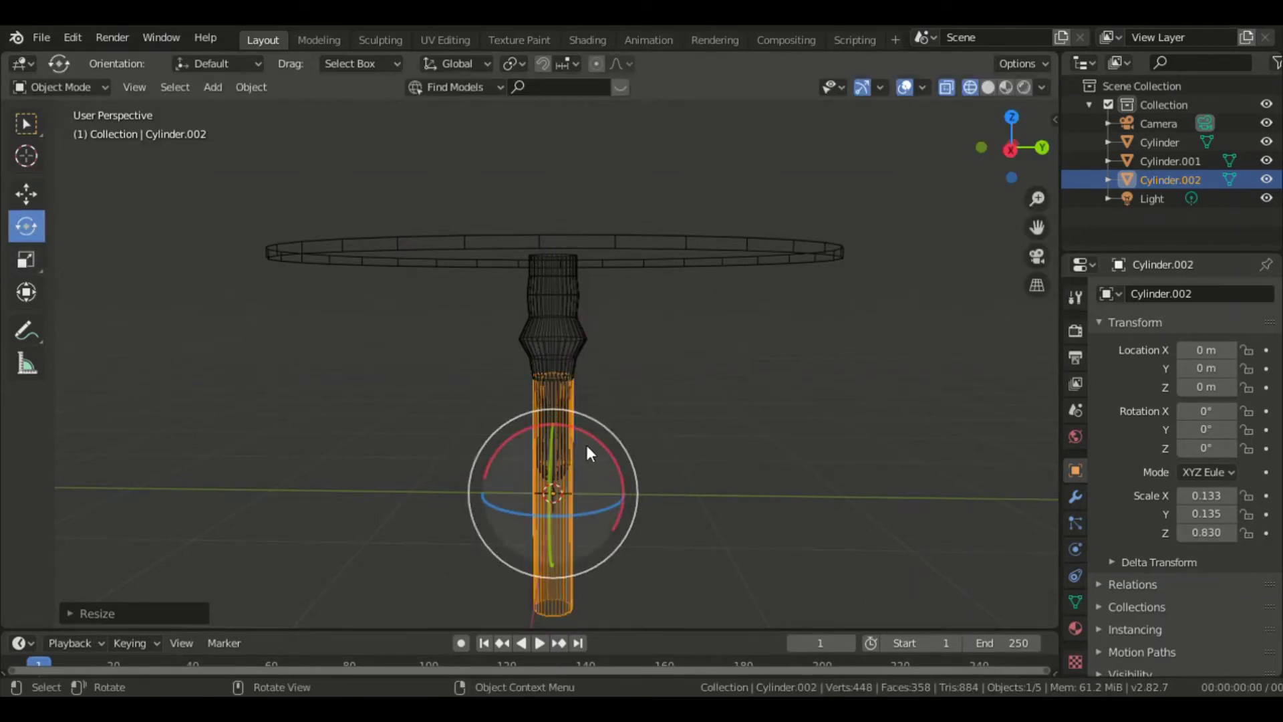
left_click_drag(592, 435, 699, 603)
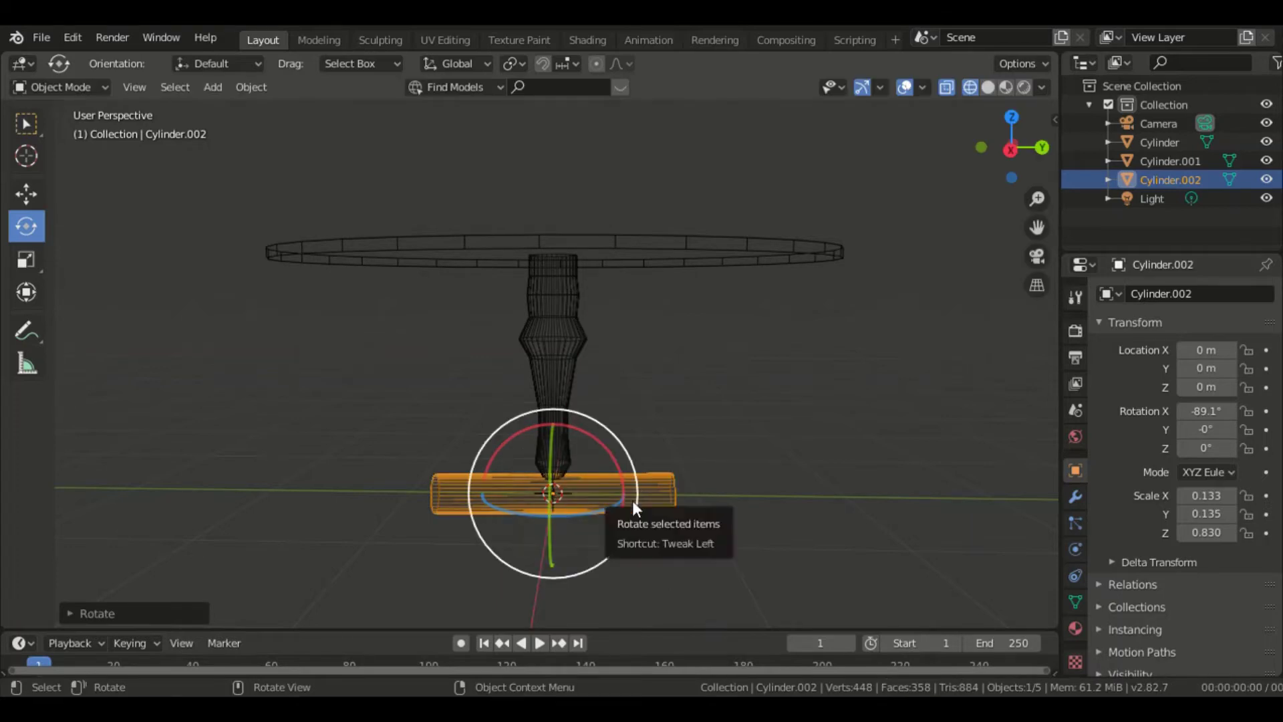
left_click_drag(632, 500, 632, 500)
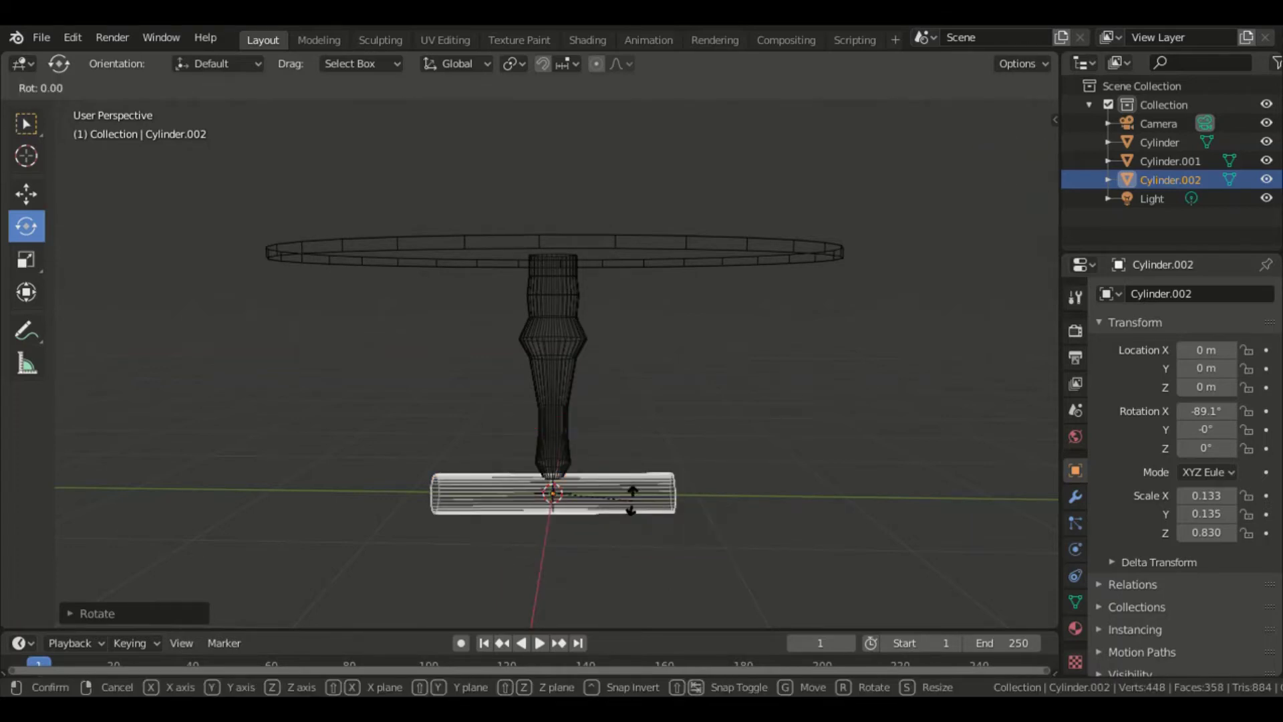
type("y")
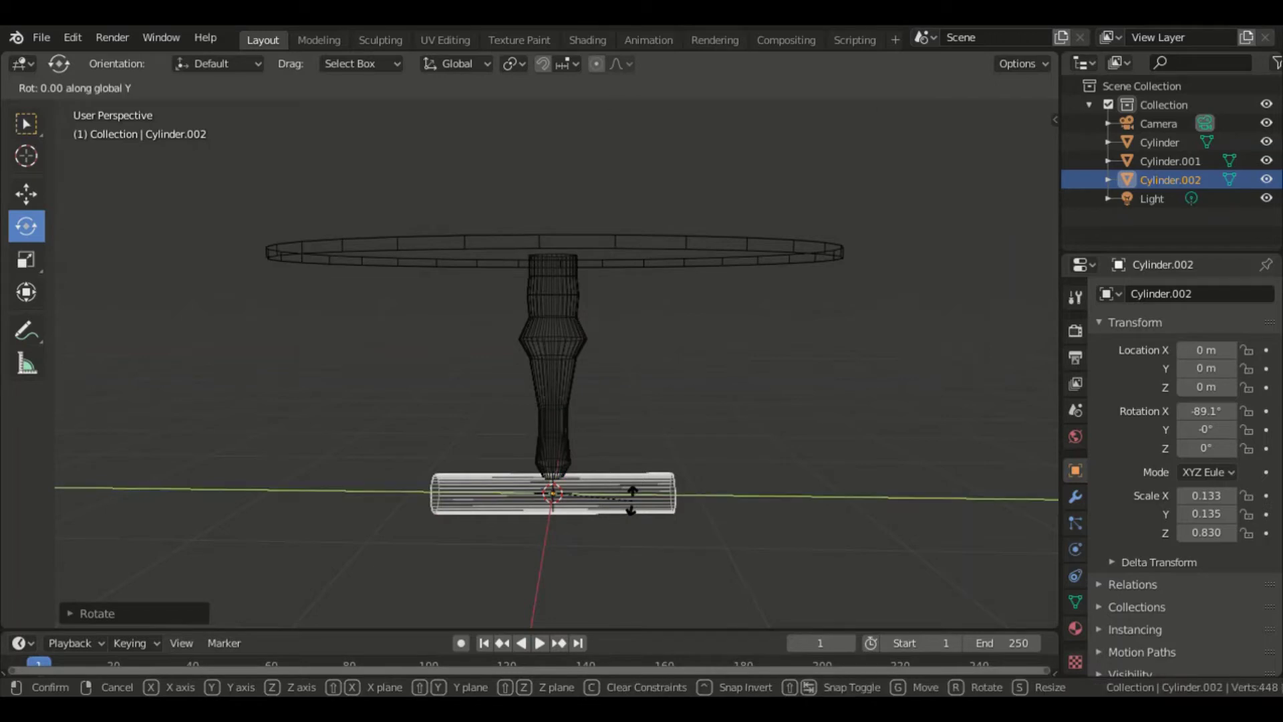
type("90")
key("Return")
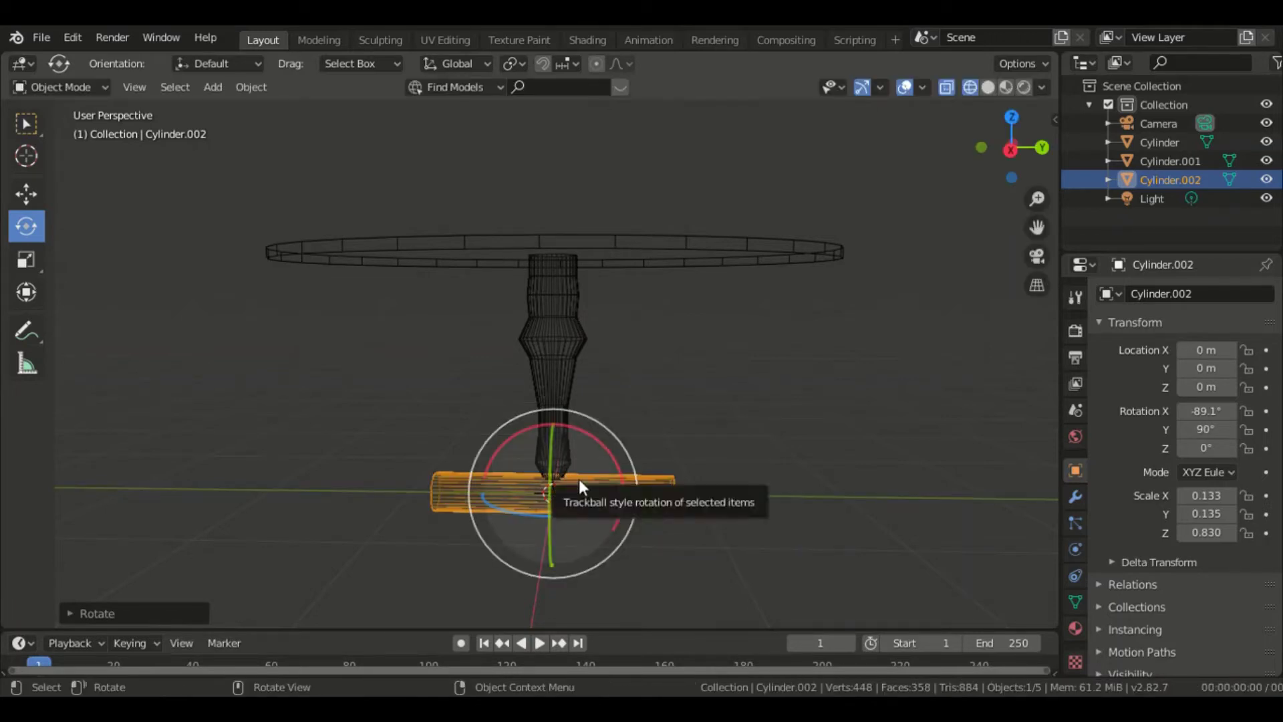
- Move the horizontal cylinder beside the central support, to about 1.22 m on Y and 0.507 m on Z
left_click(31, 197)
left_click_drag(627, 492, 805, 494)
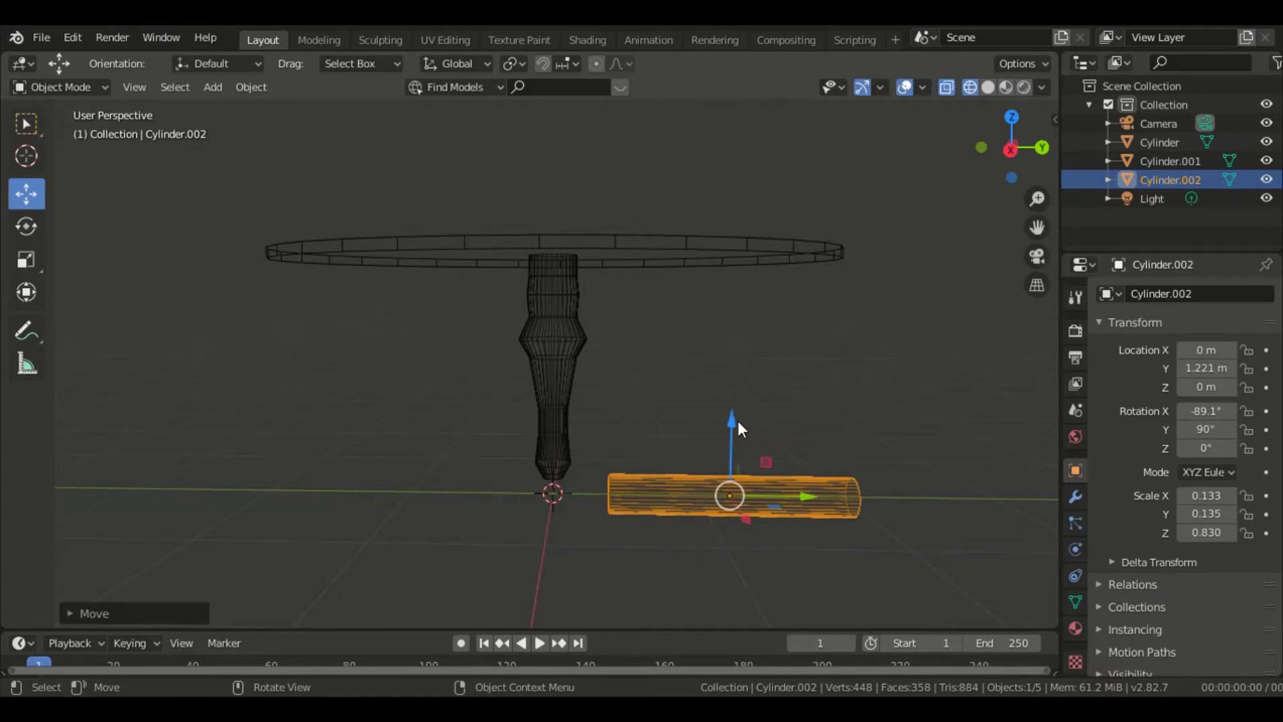
left_click_drag(732, 419, 735, 343)
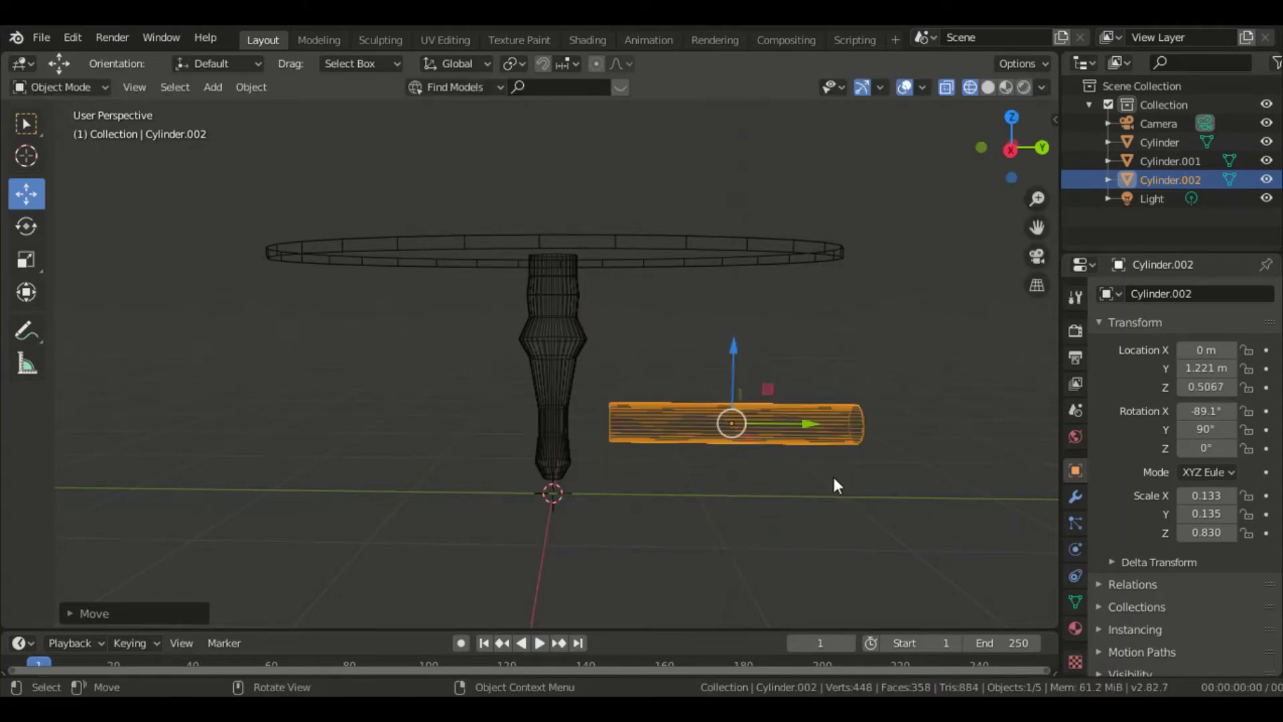
- Nudge the horizontal cylinder to about 1.195 m on Y and shorten it to a Z scale of about 0.734
left_click(33, 234)
left_click(31, 256)
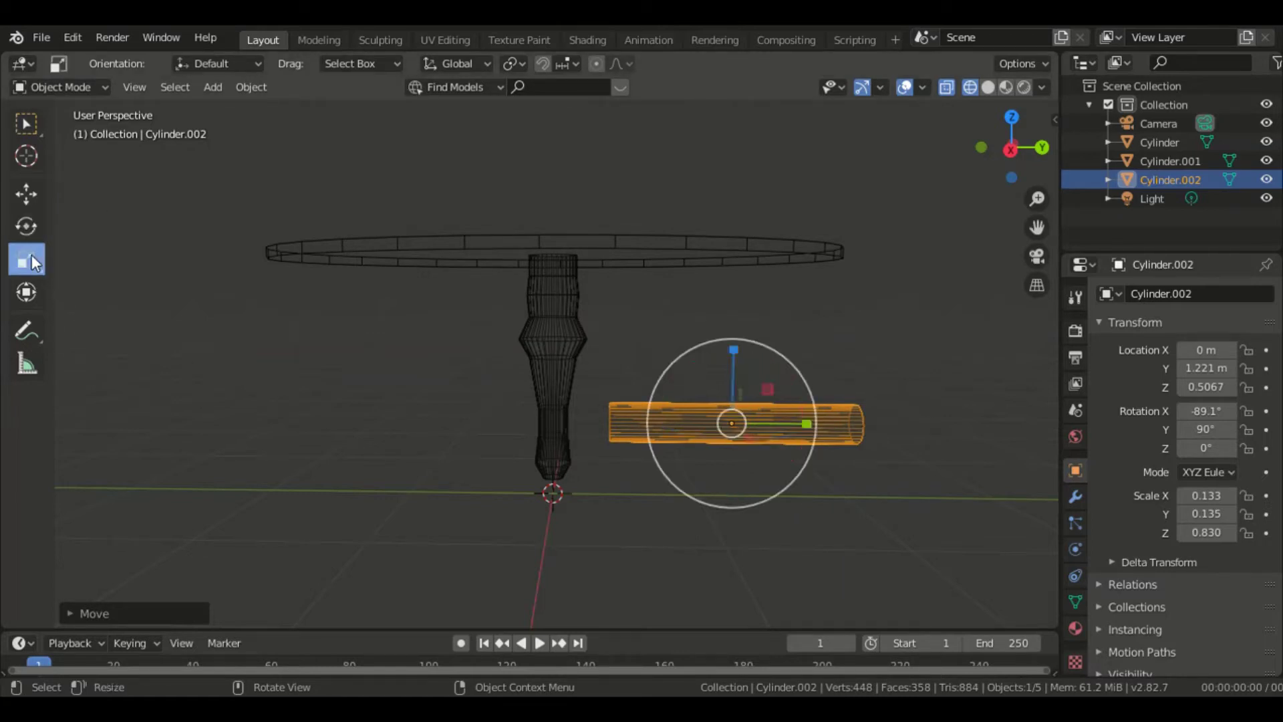
left_click(31, 291)
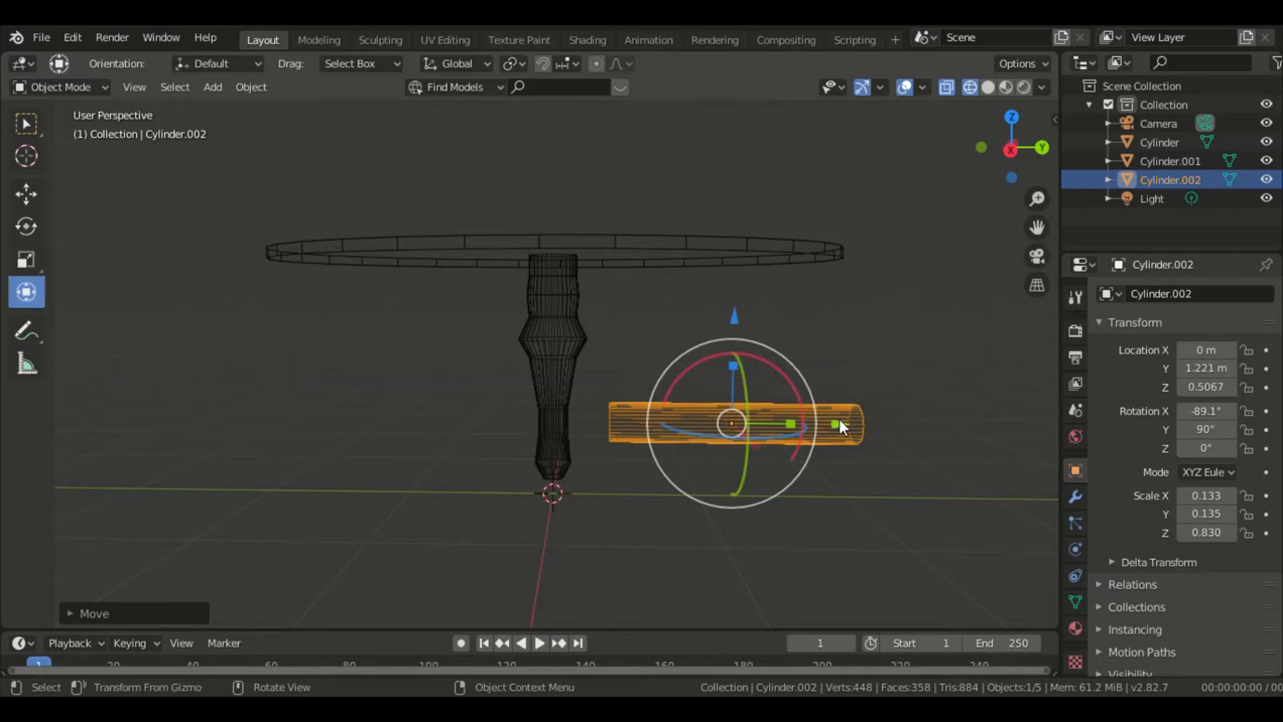
mouse_move(839, 426)
left_mouse_down()
mouse_move(866, 426)
mouse_move(836, 425)
left_mouse_up()
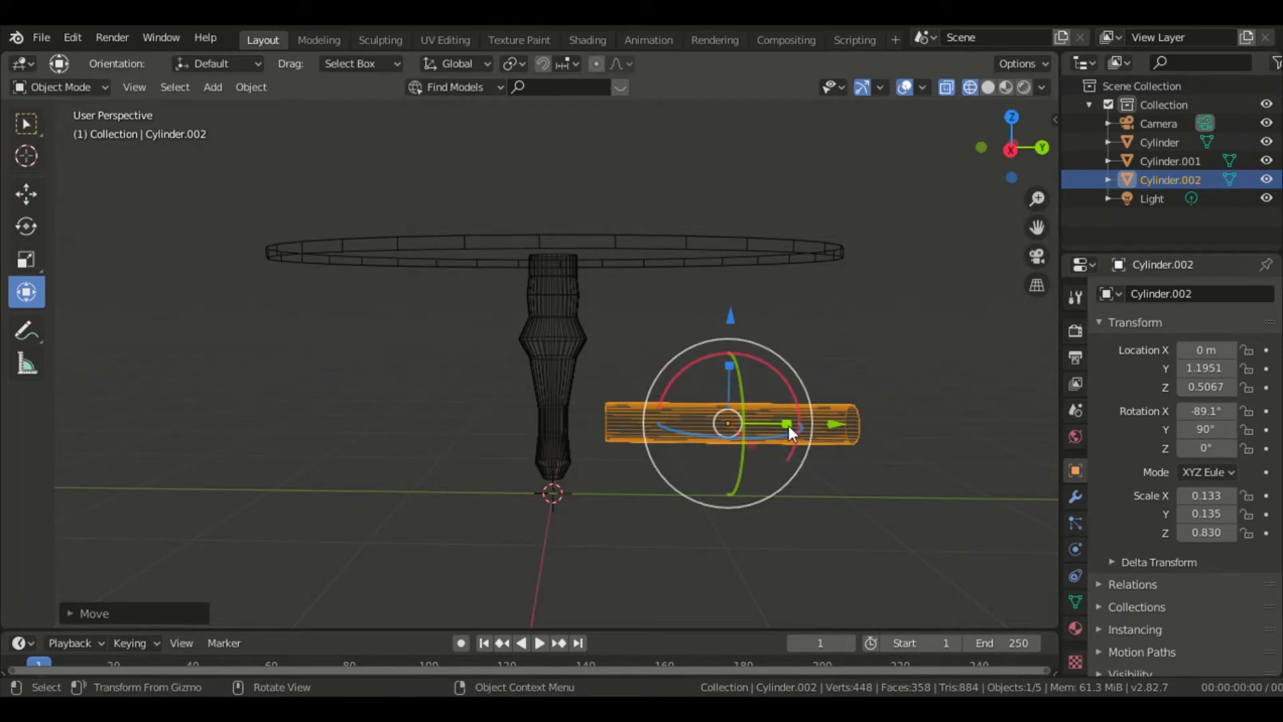
left_click_drag(789, 425, 779, 426)
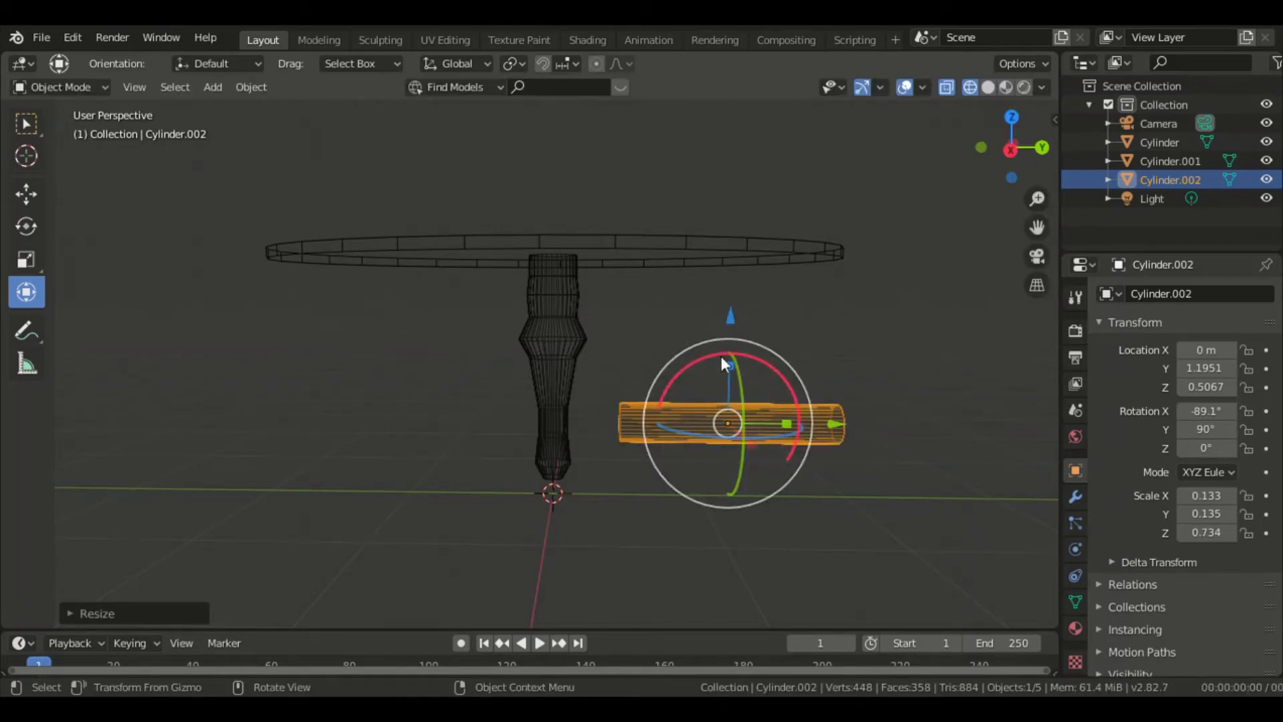
- Scale the horizontal cylinder down uniformly by a factor of about 0.66 and move it along Y to about 0.707 m, close to the support
mouse_move(504, 434)
middle_mouse_down()
mouse_move(684, 435)
mouse_move(734, 420)
mouse_move(467, 427)
mouse_move(516, 429)
middle_mouse_up()
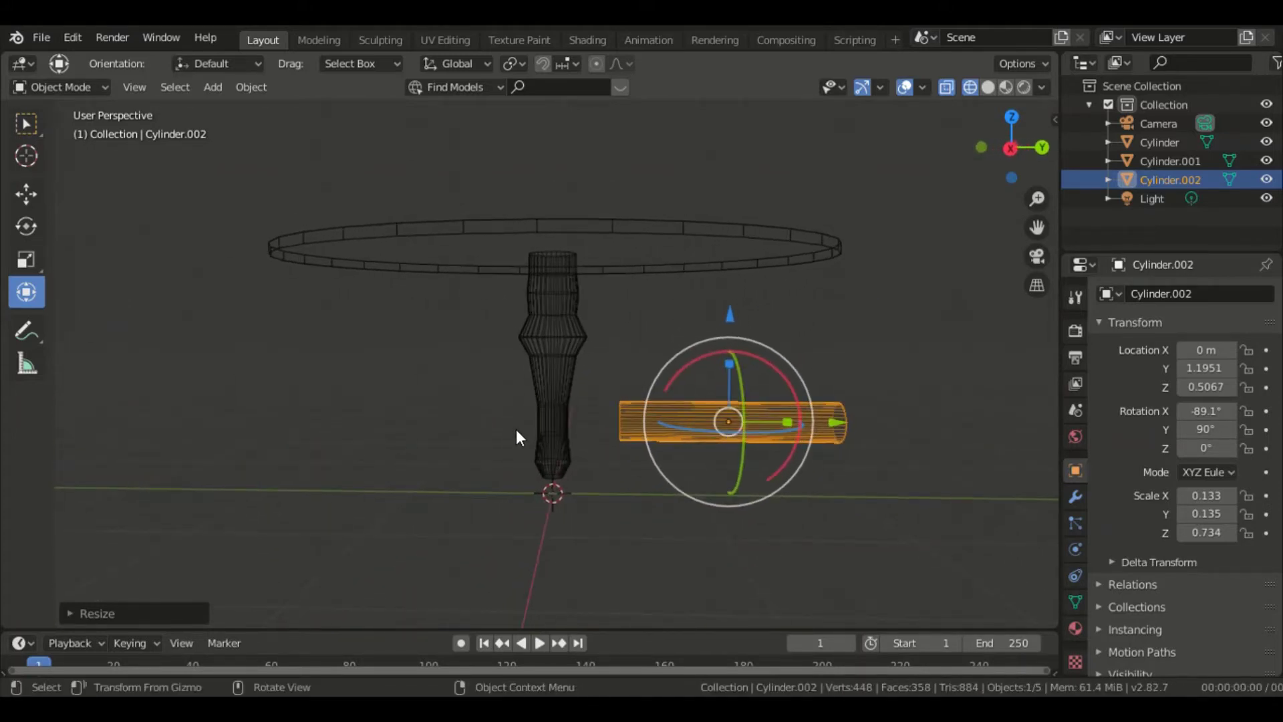
left_click(787, 368)
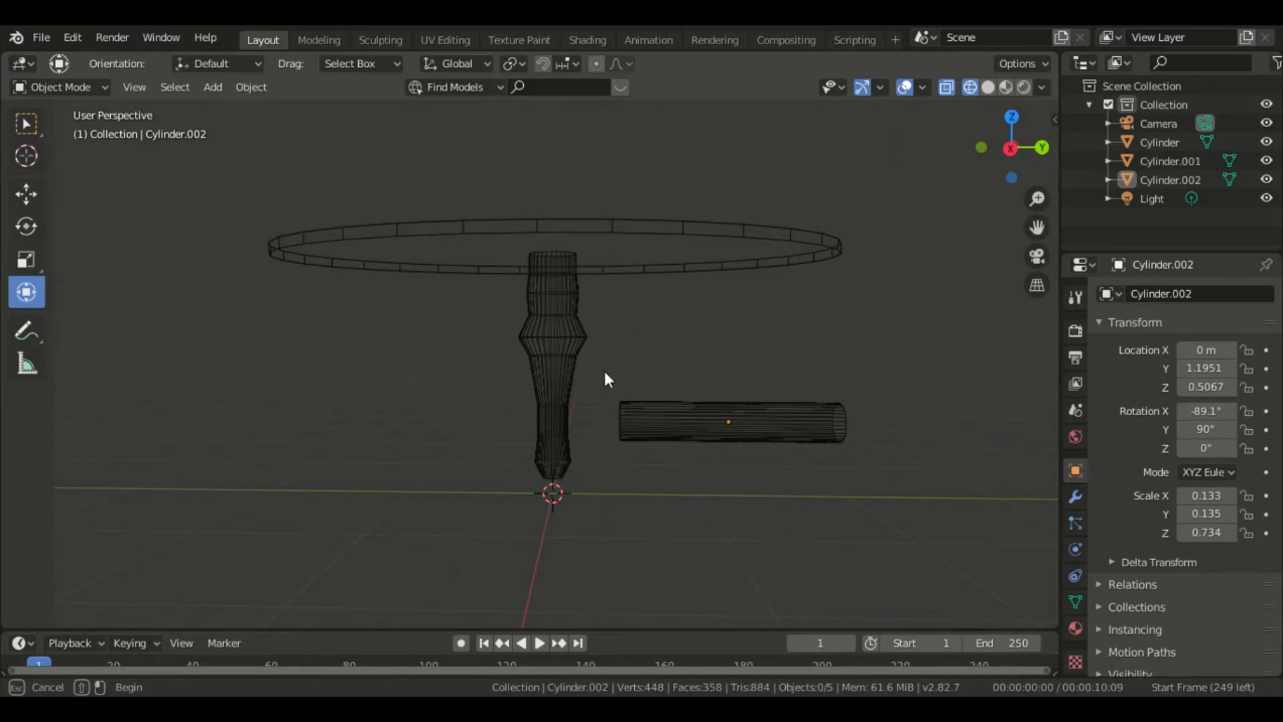
left_click(735, 421)
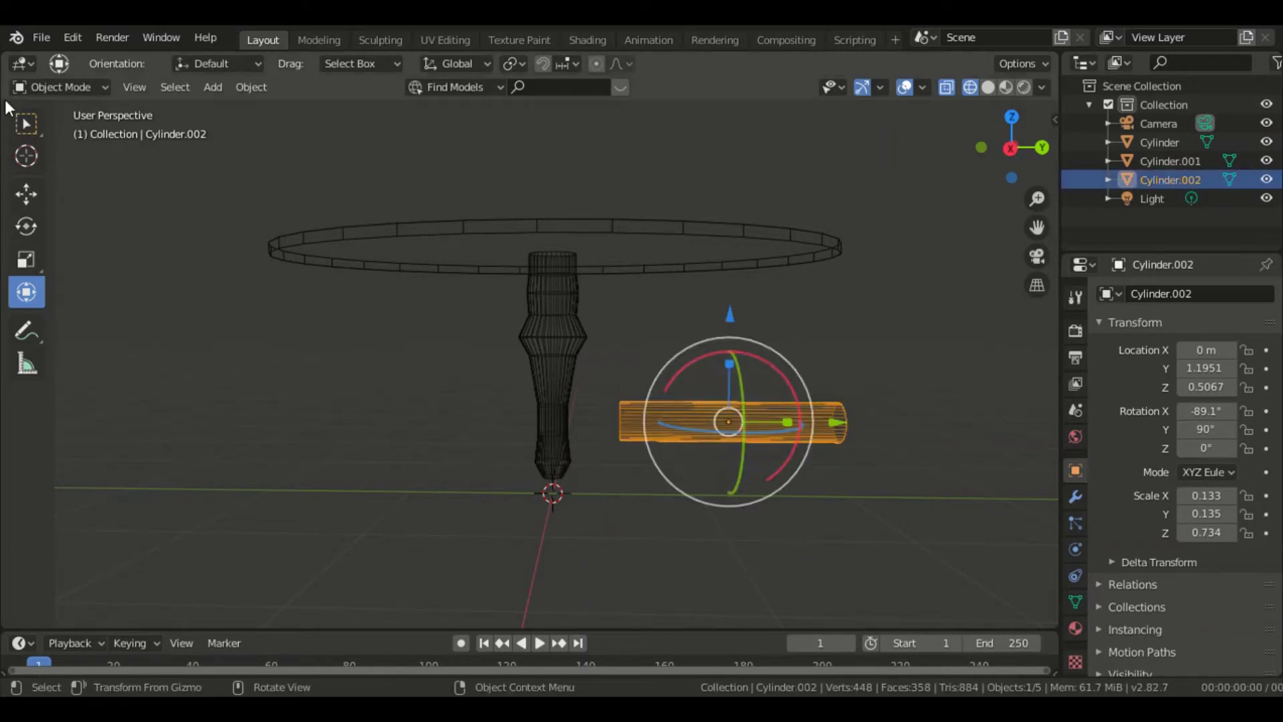
left_click(26, 123)
key("s")
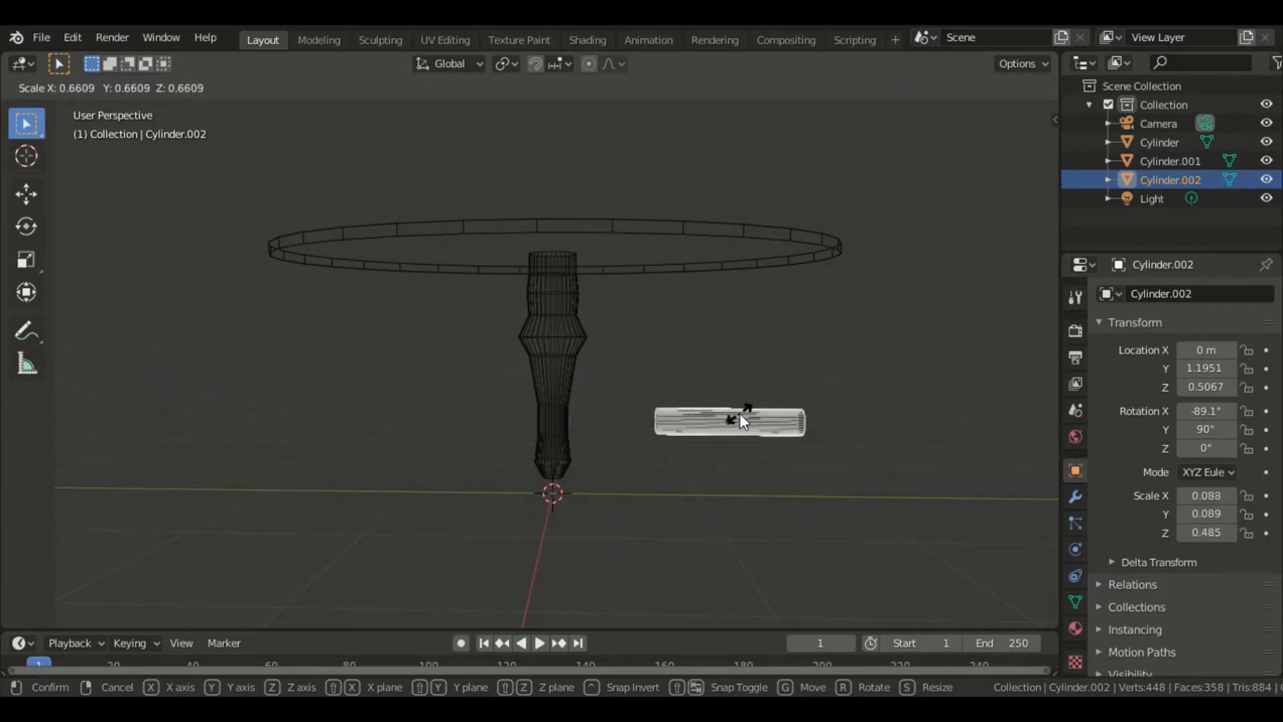
left_click(740, 415)
key("g")
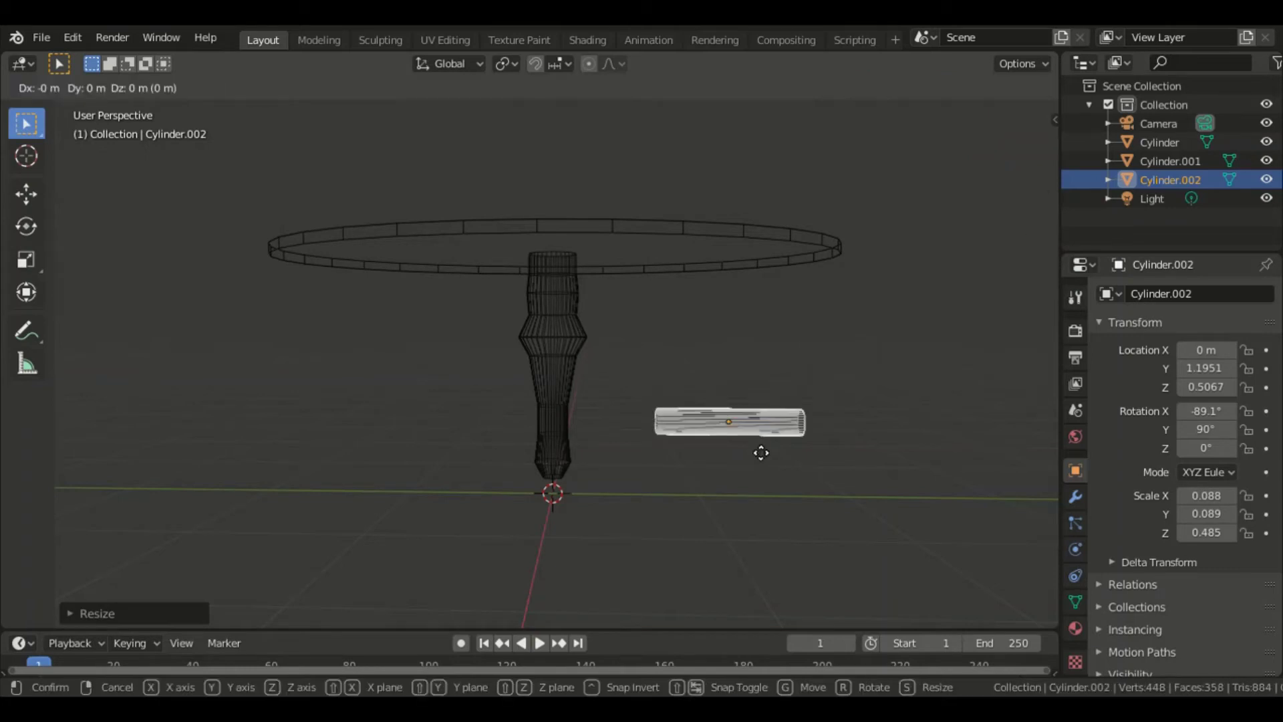
key("y")
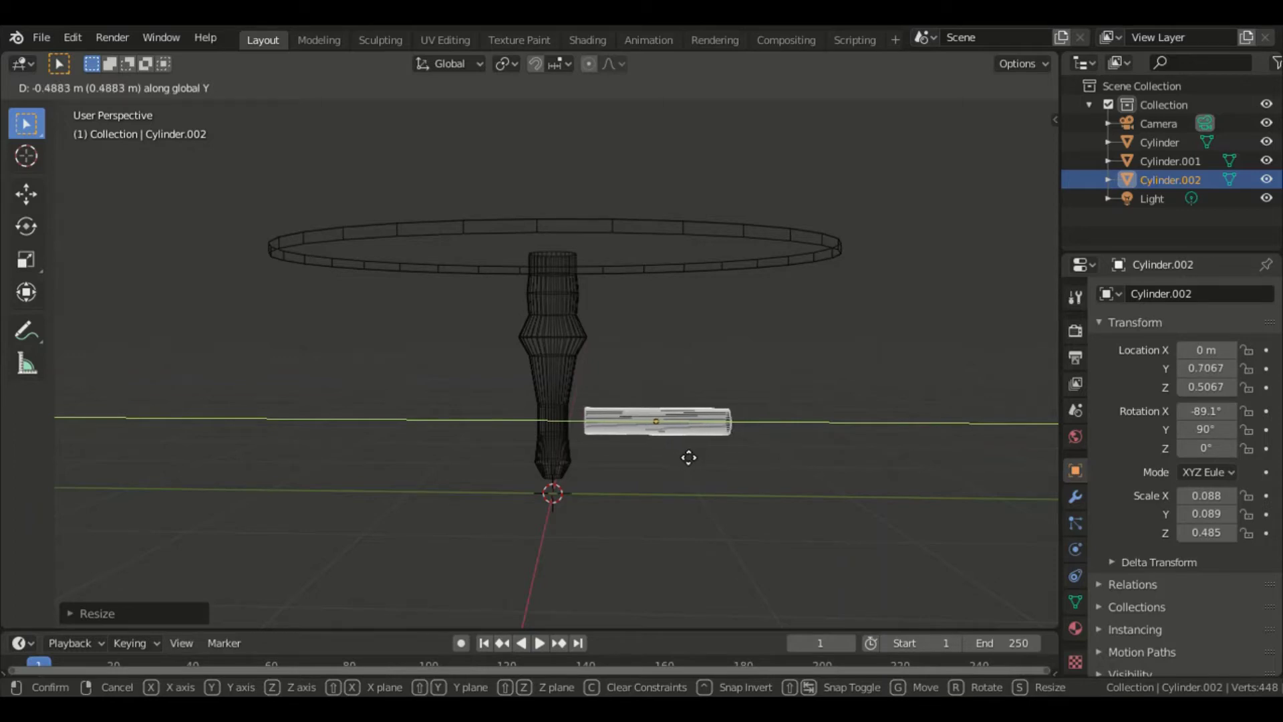
left_click(682, 451)
- Enter Edit Mode on the horizontal cylinder and add six evenly spaced loop cuts along its length
scroll(840, 368, "up", 5)
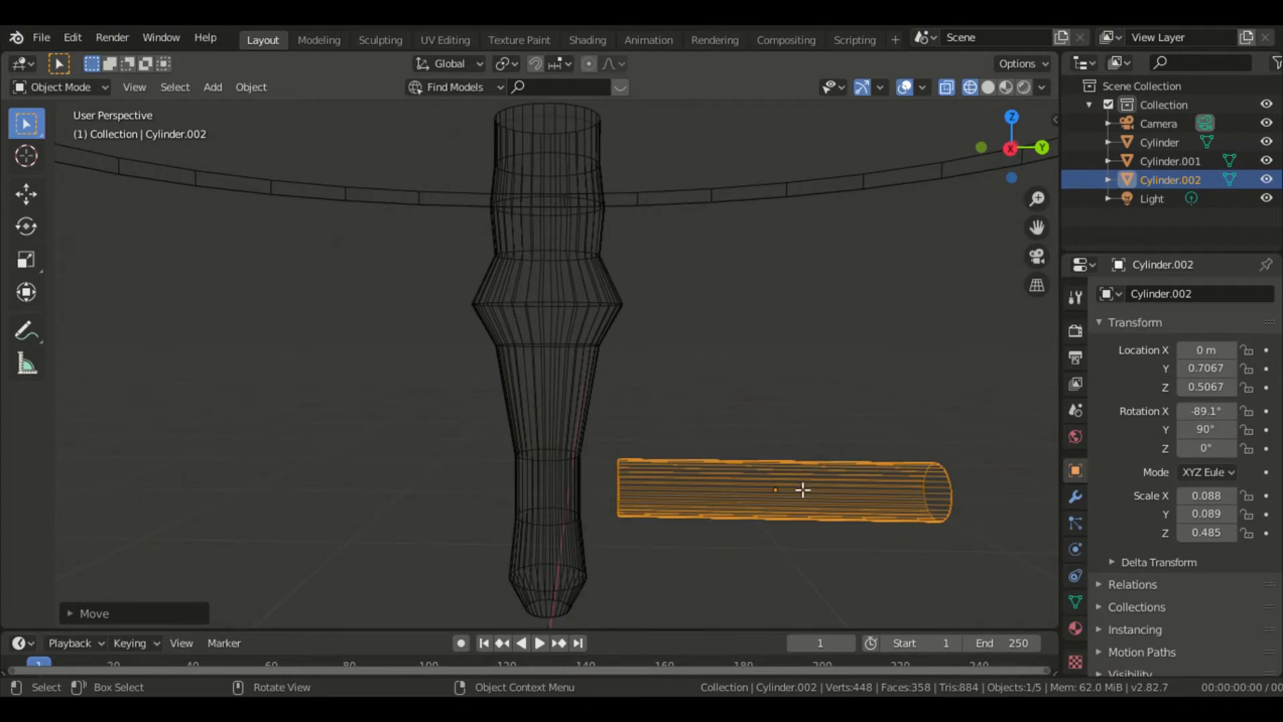
key("Tab")
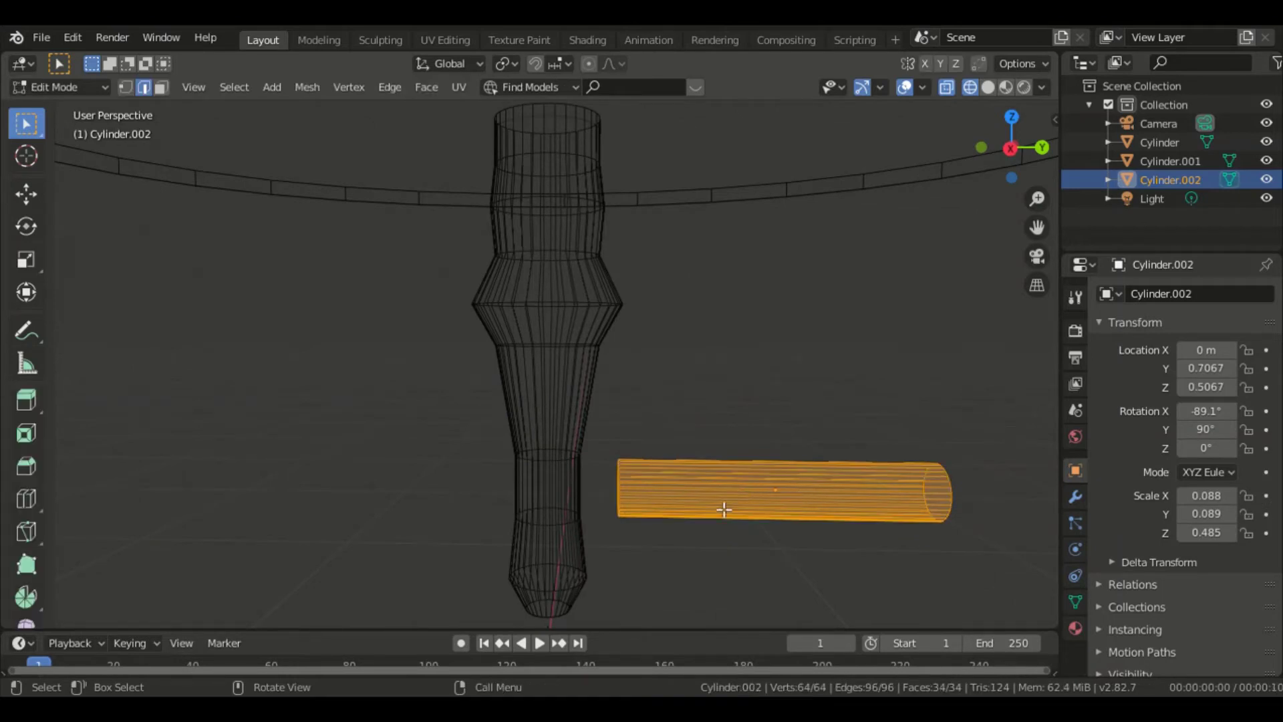
left_click(753, 459)
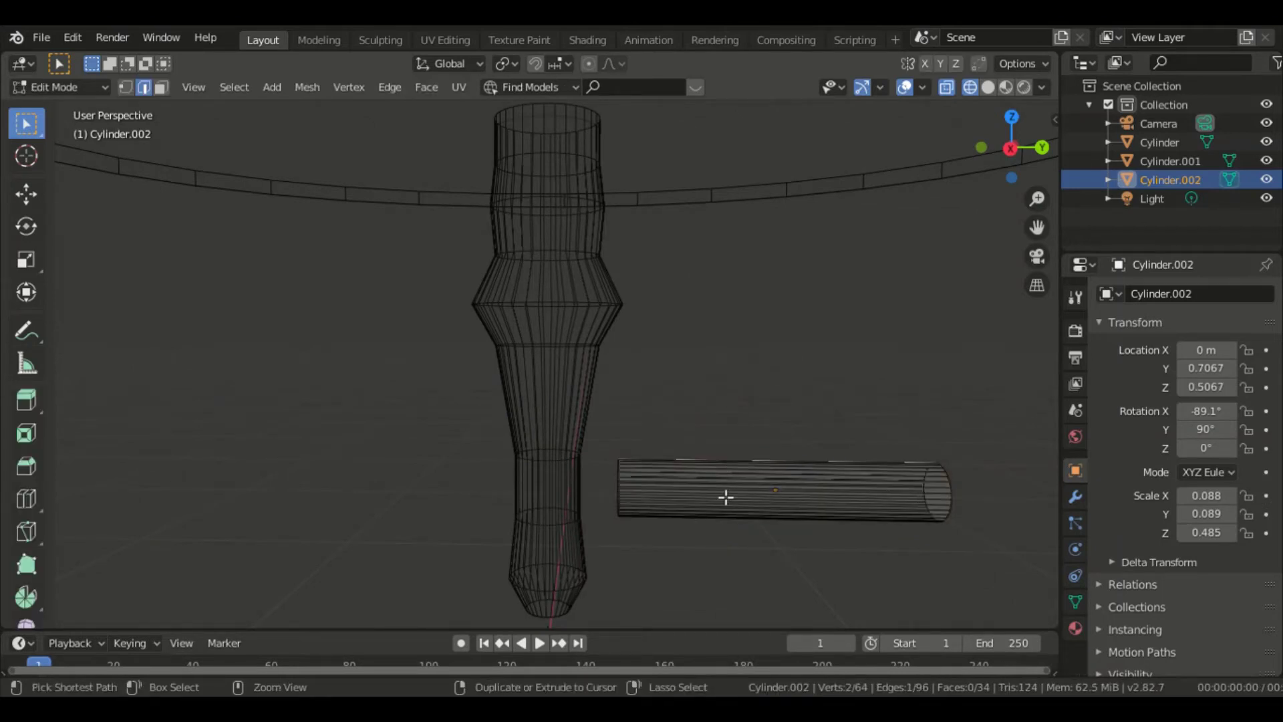
key("ctrl+r")
scroll(726, 497, "up", 3)
scroll(726, 497, "up", 2)
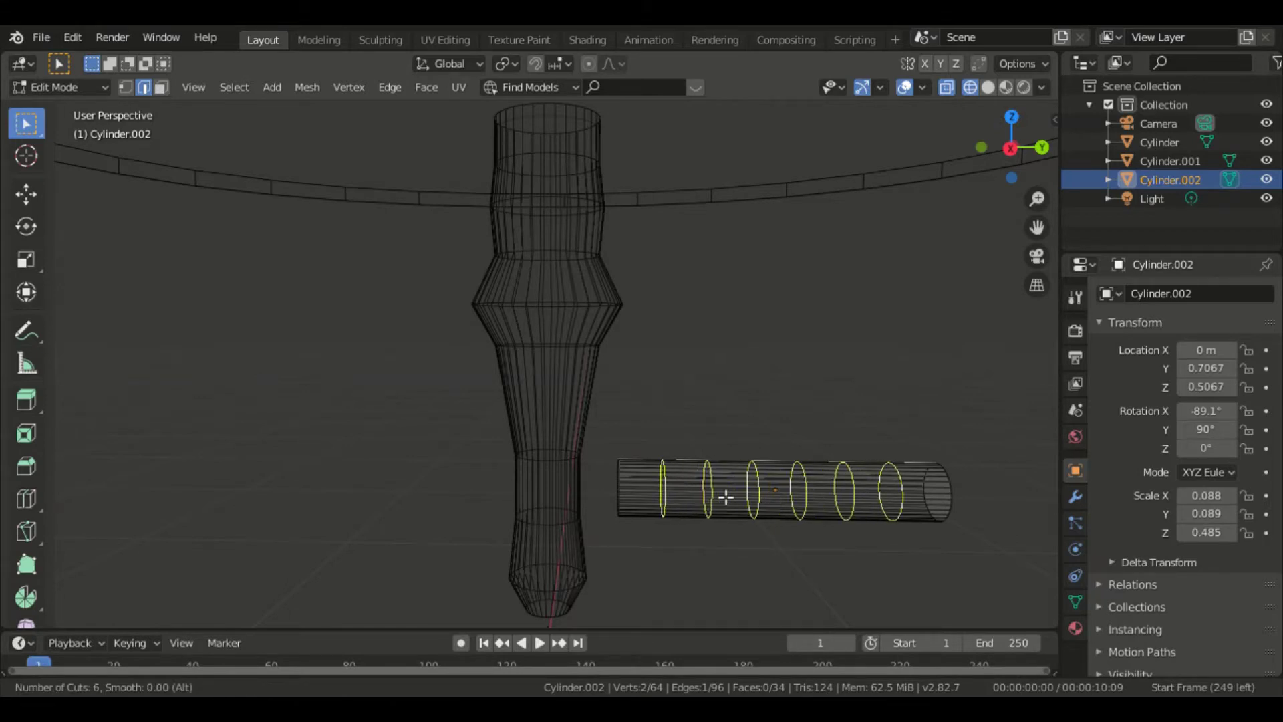
left_click(726, 497)
right_click(726, 497)
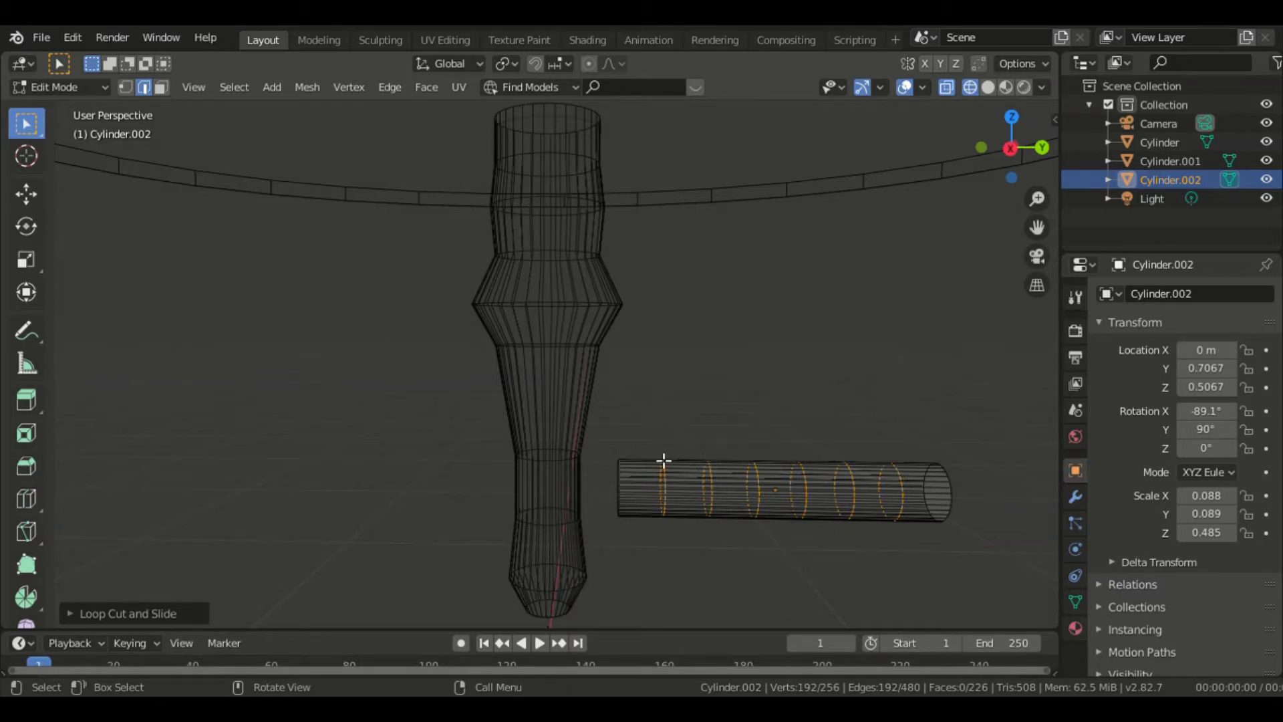
key("b")
left_click_drag(607, 446, 675, 551)
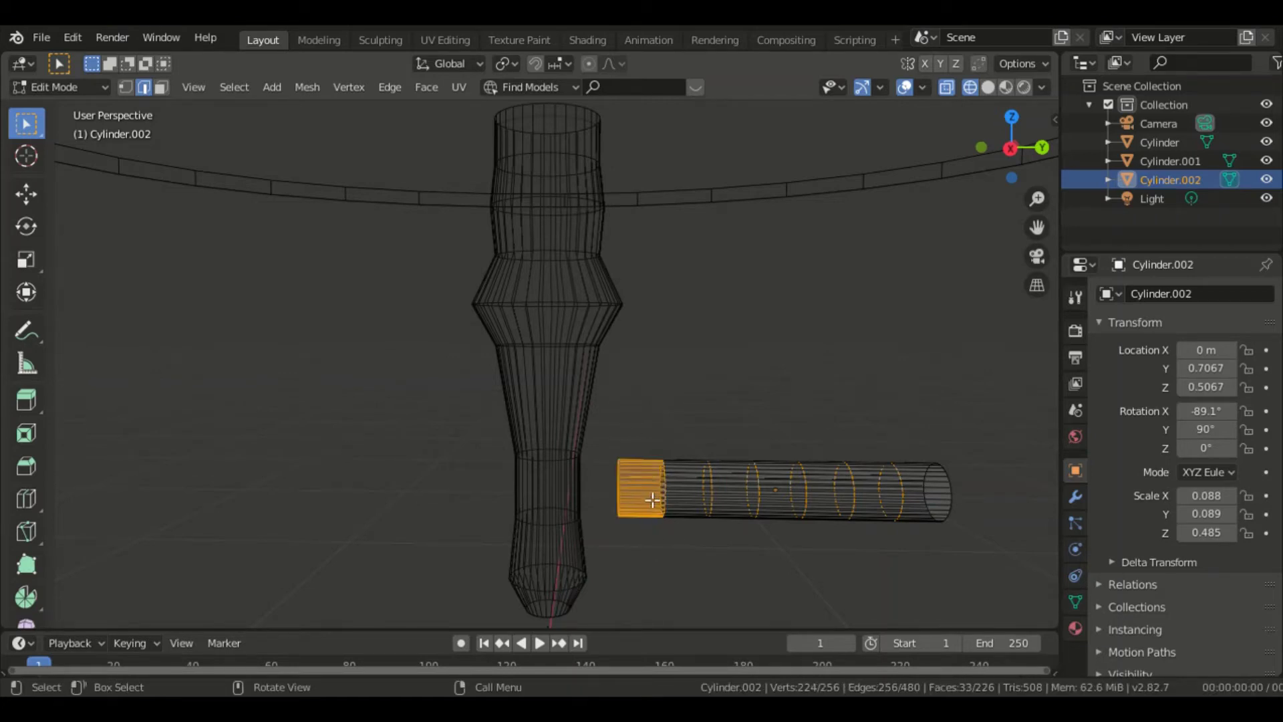
key("r")
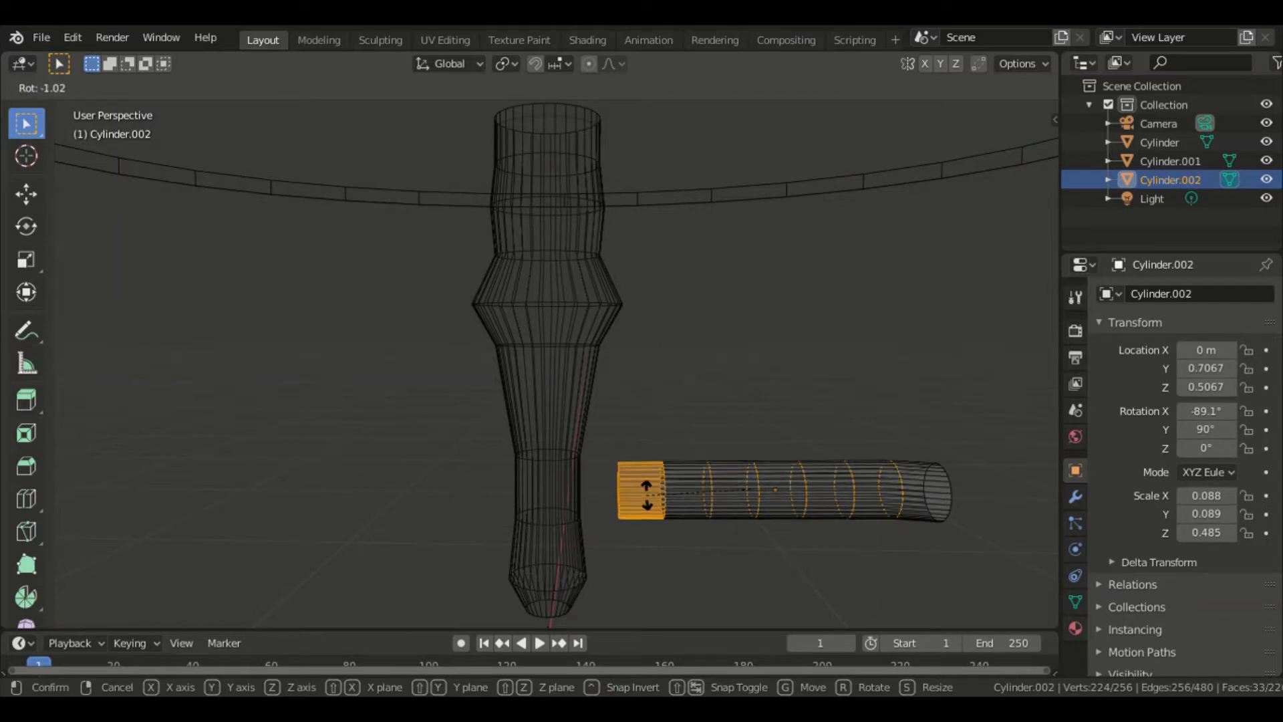
right_click(657, 502)
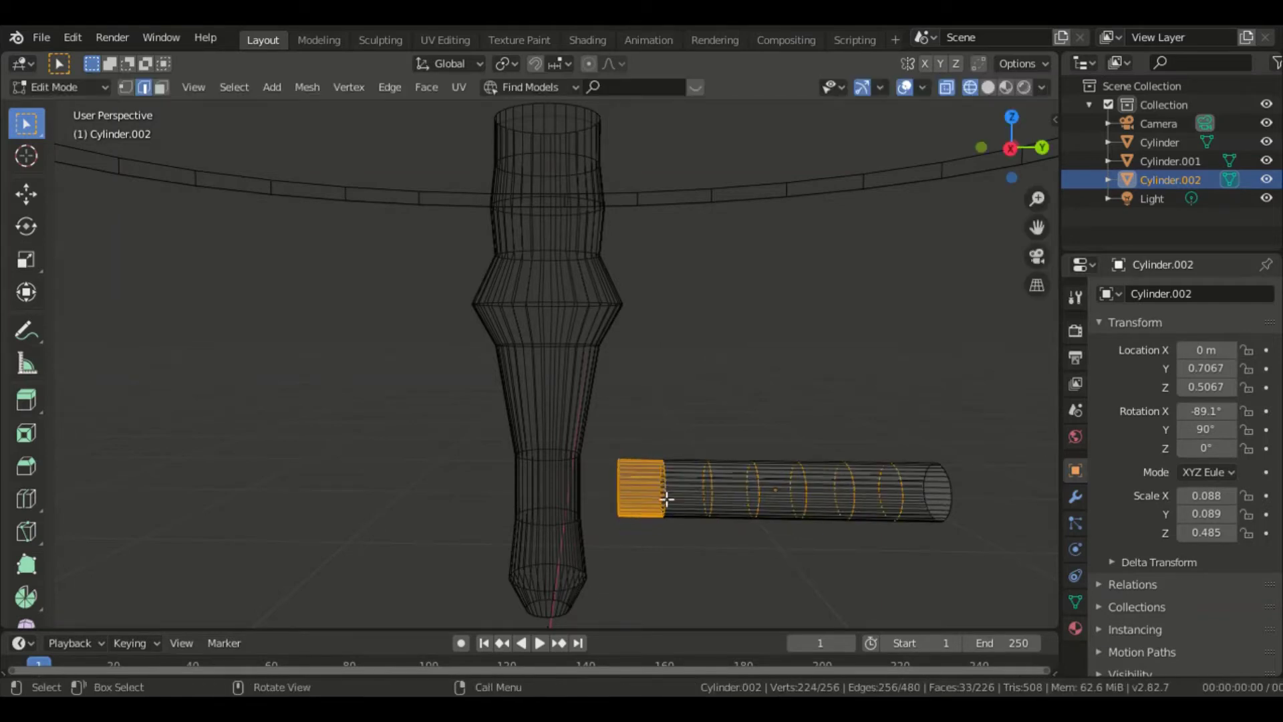
left_click(790, 402)
key("b")
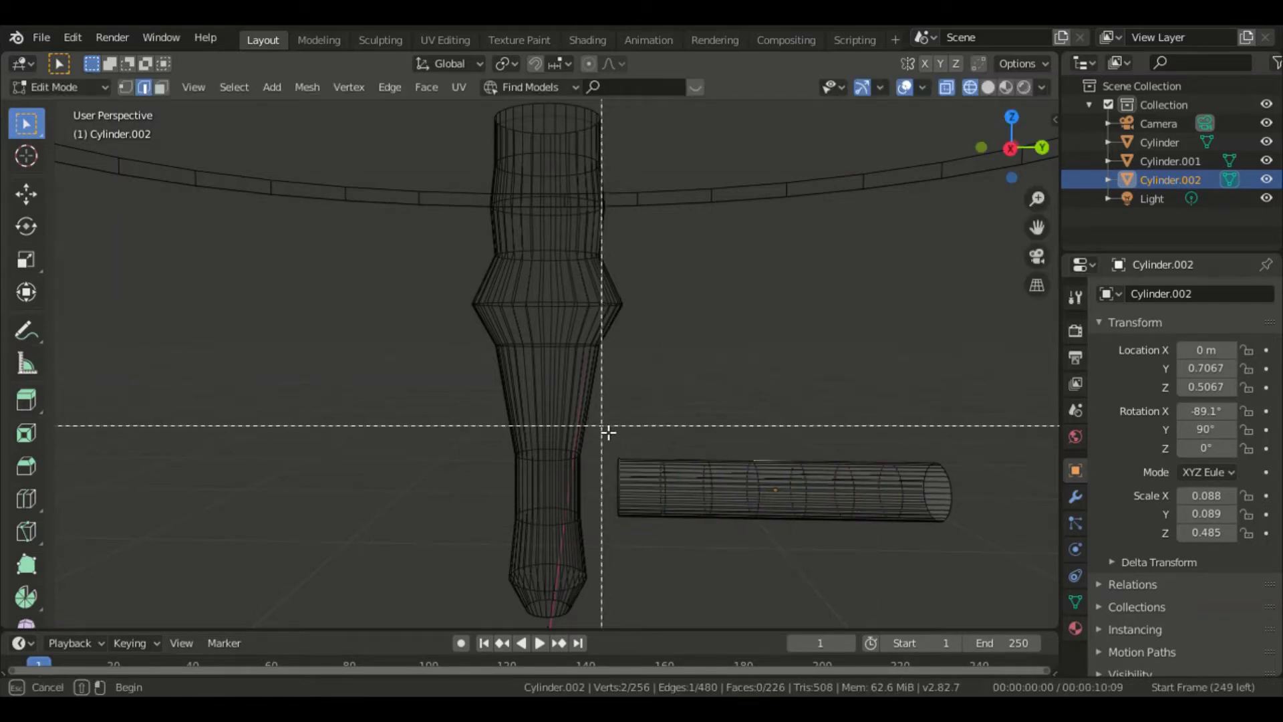
left_click_drag(601, 427, 676, 546)
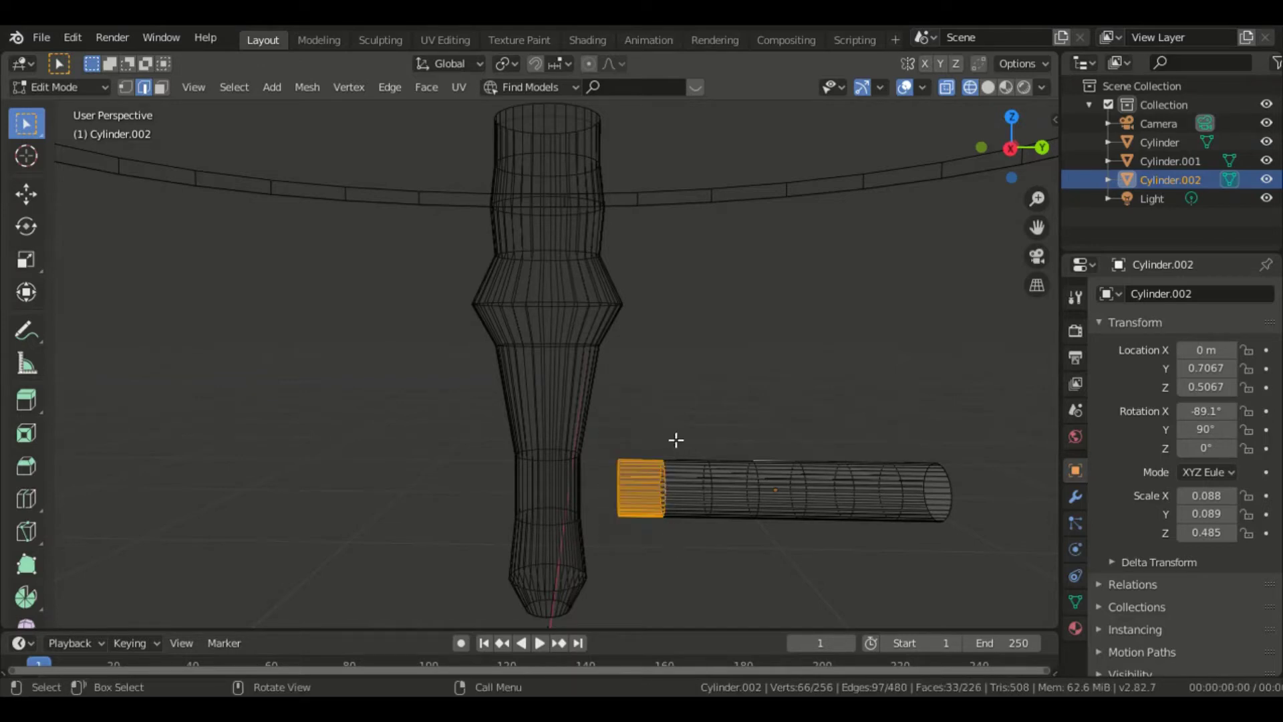
key("r")
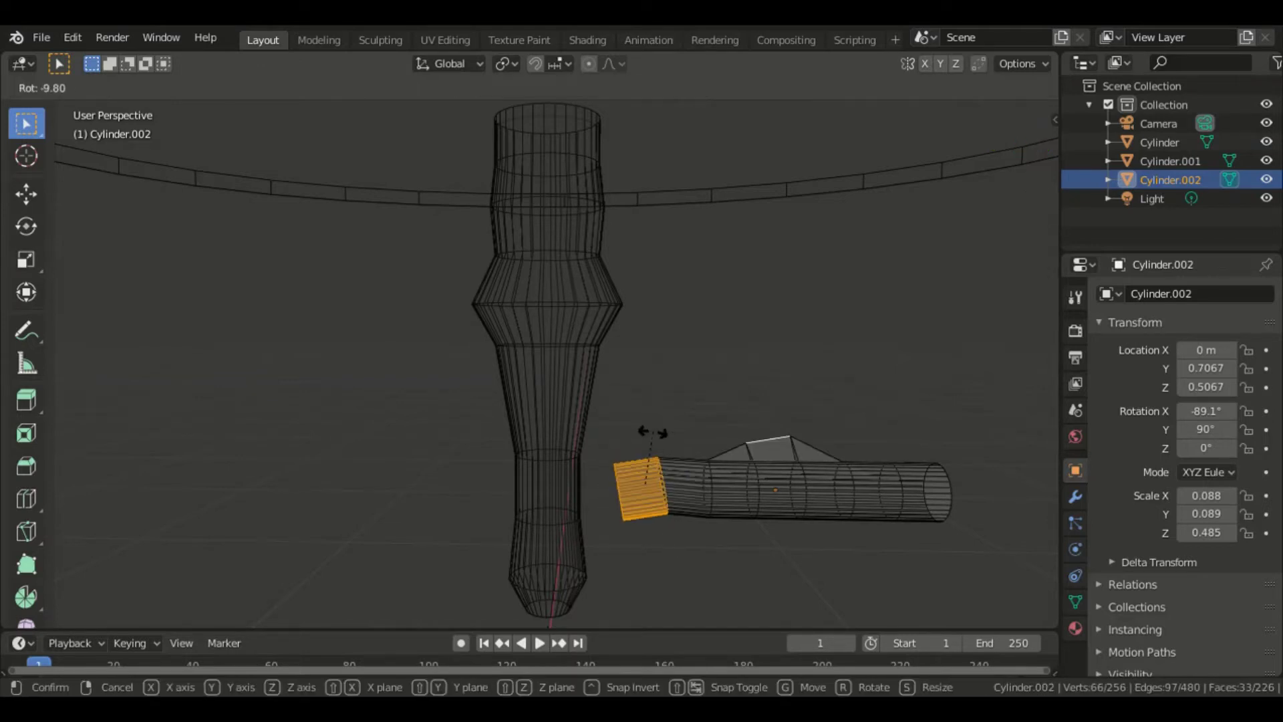
right_click(658, 438)
key("ctrl+e")
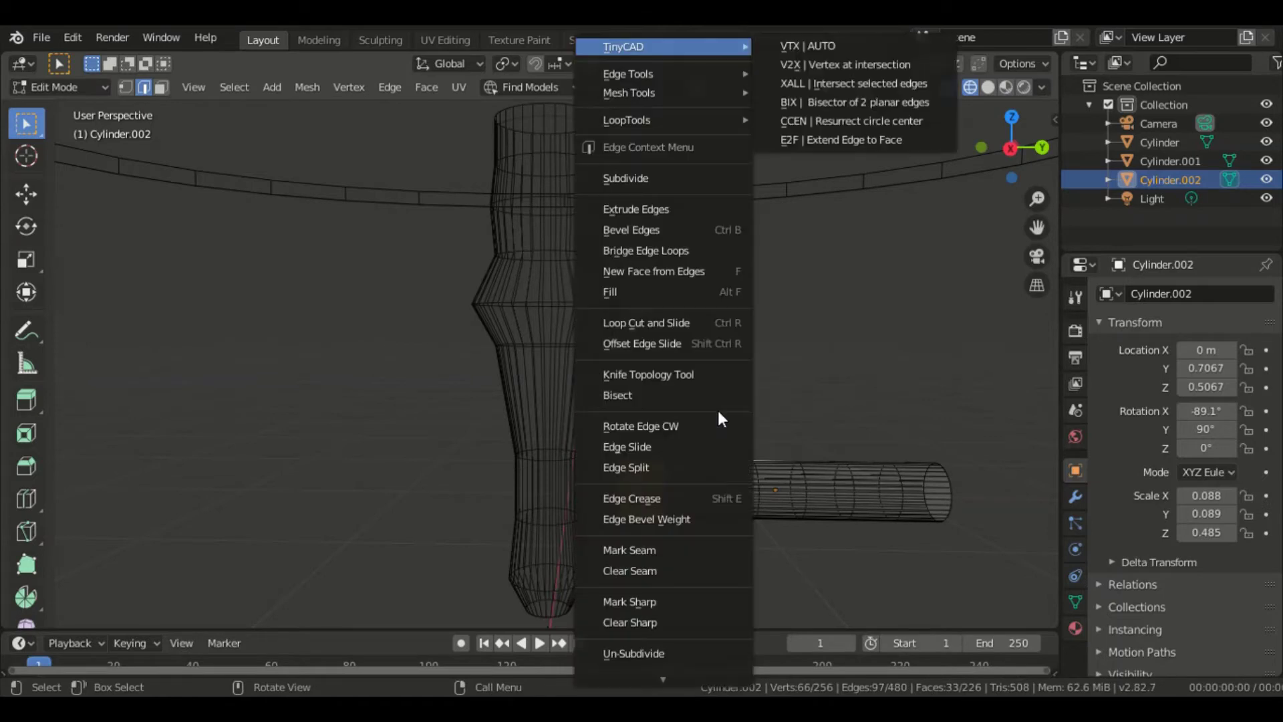
key("Escape")
left_click(712, 420)
left_click(705, 407)
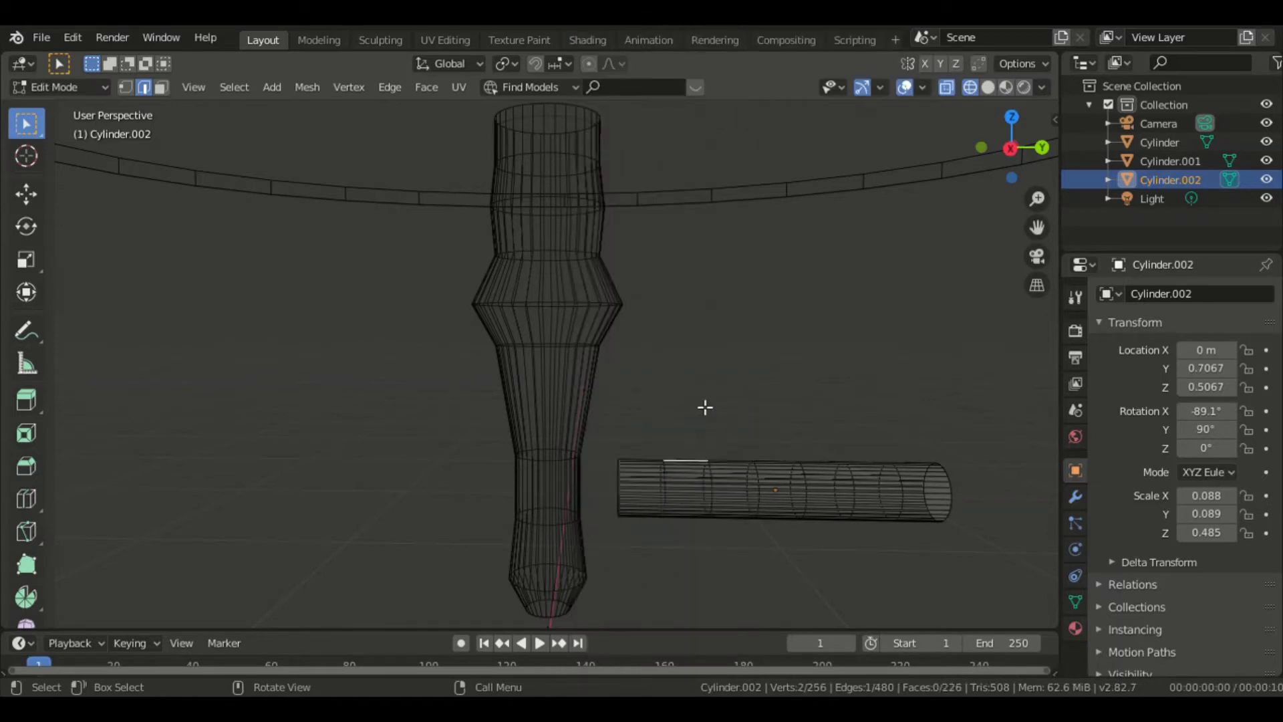
- Select only the cylinder's end section nearest the support and rotate it by about -16.3° in the current view
left_click(630, 501)
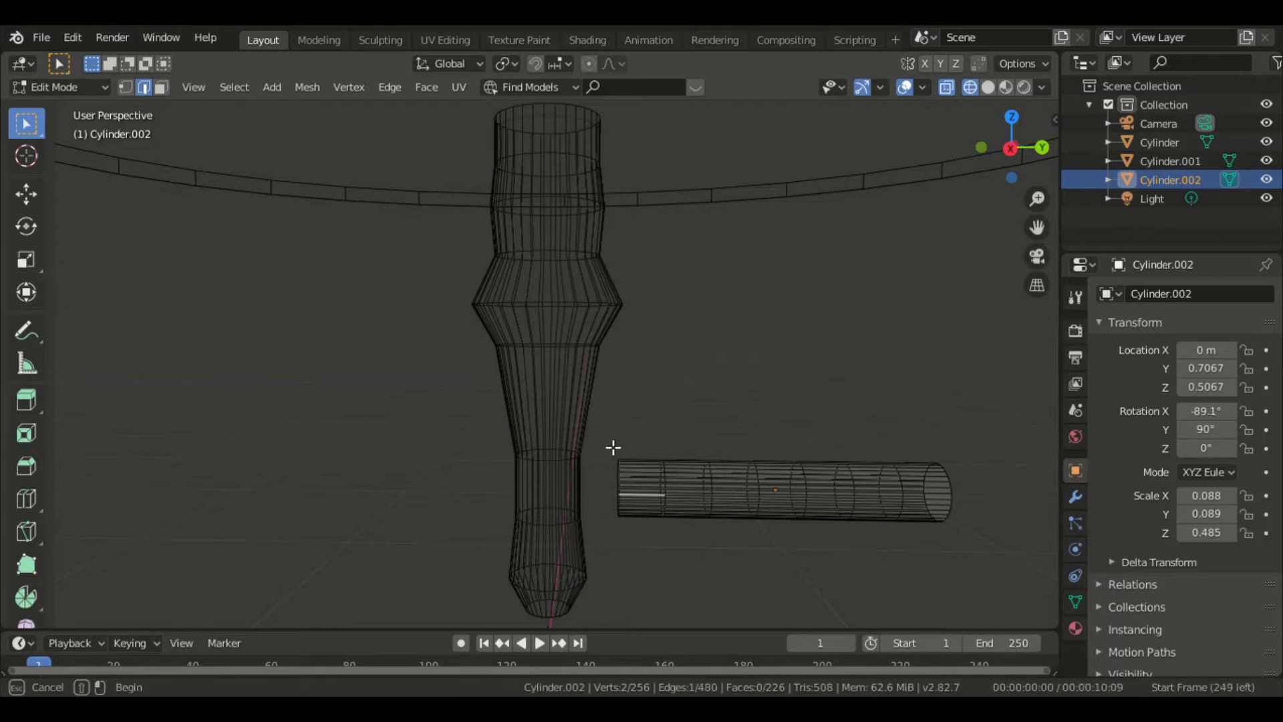
left_click_drag(605, 439, 675, 559)
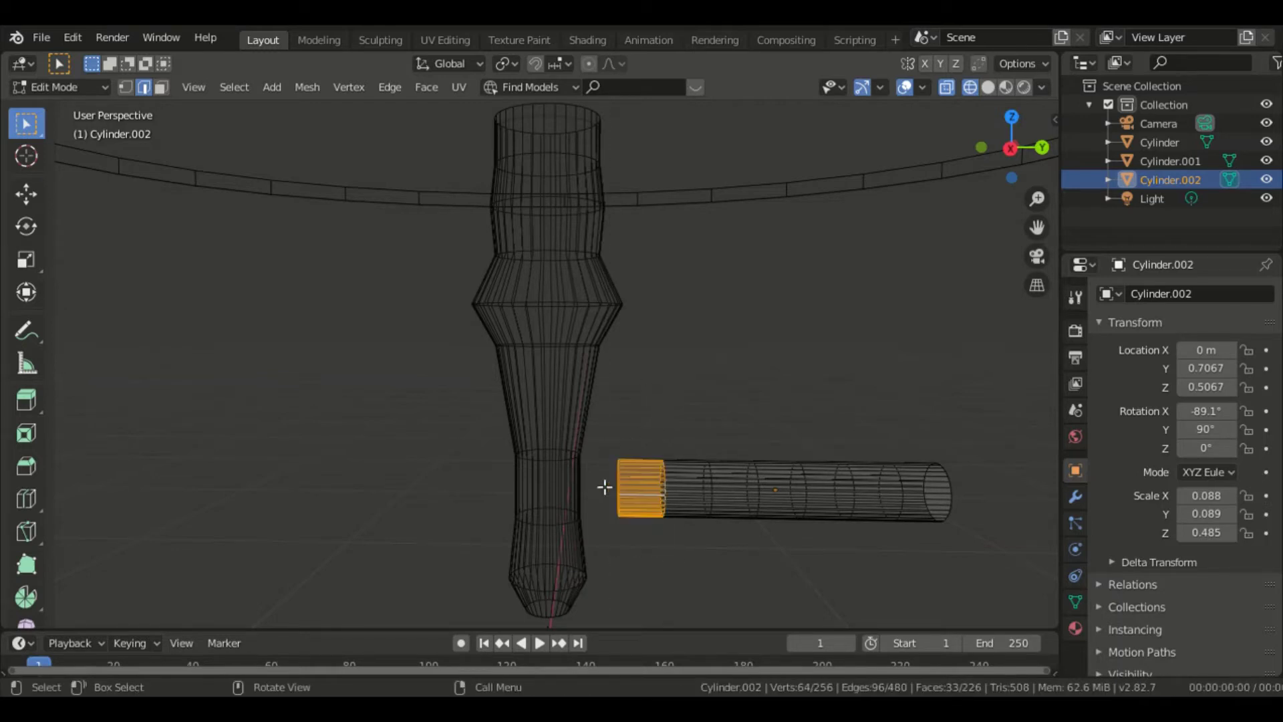
key("r")
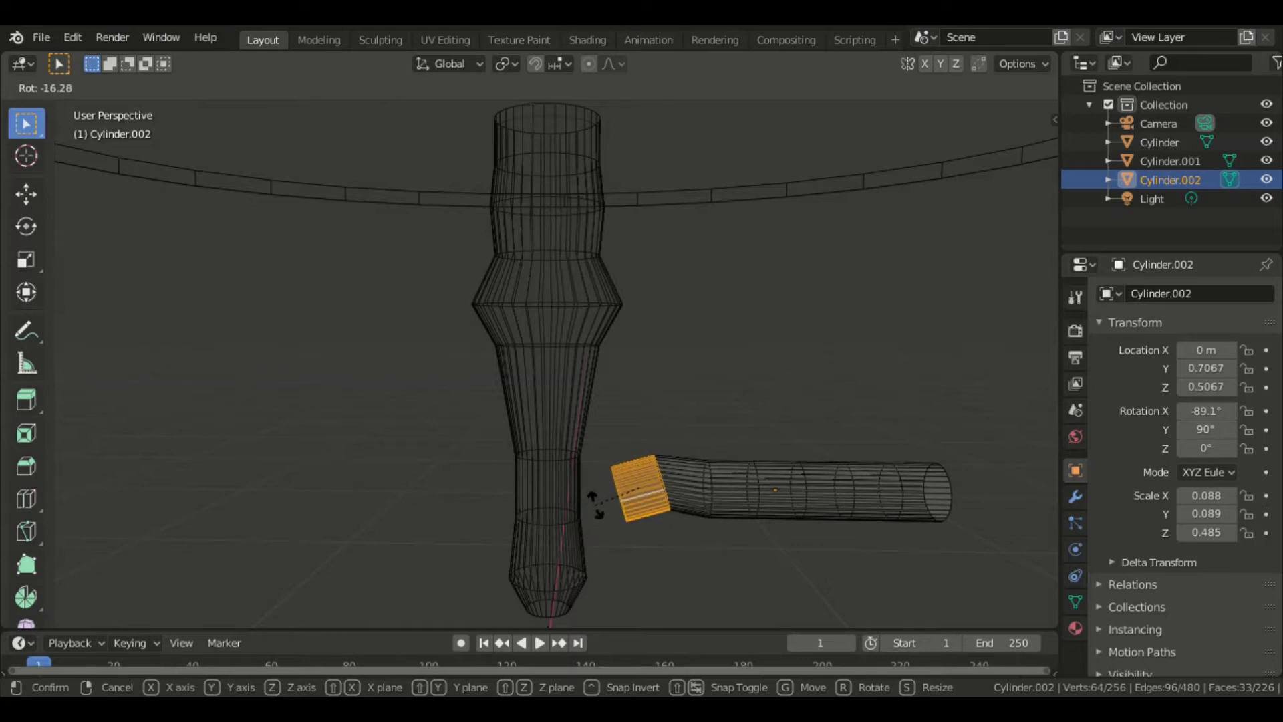
left_click(595, 504)
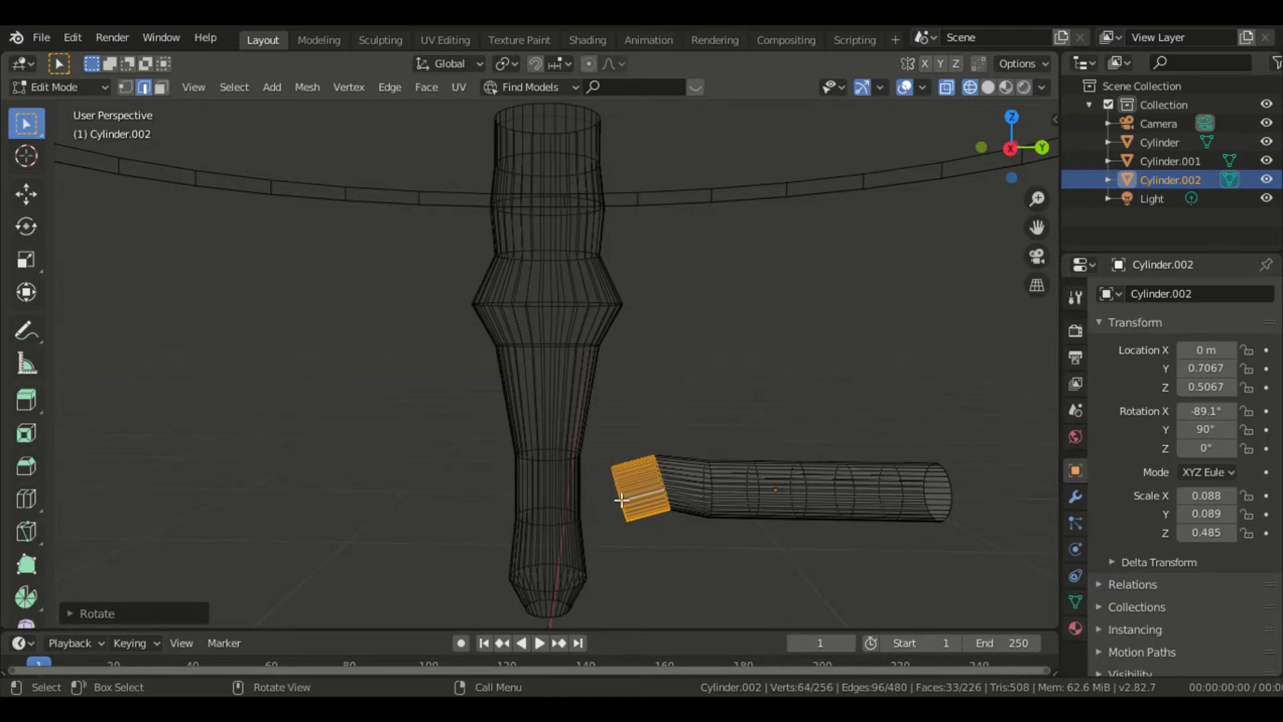
key("b")
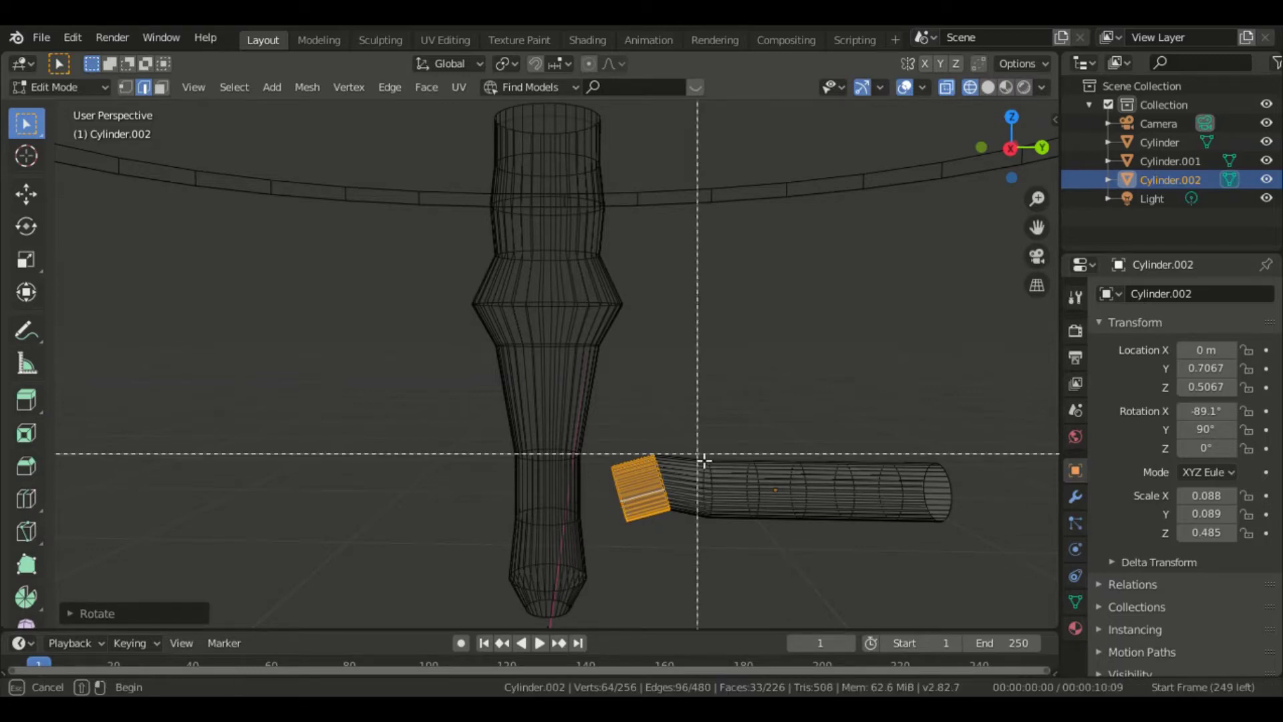
left_click_drag(689, 440, 744, 580)
left_click(729, 558)
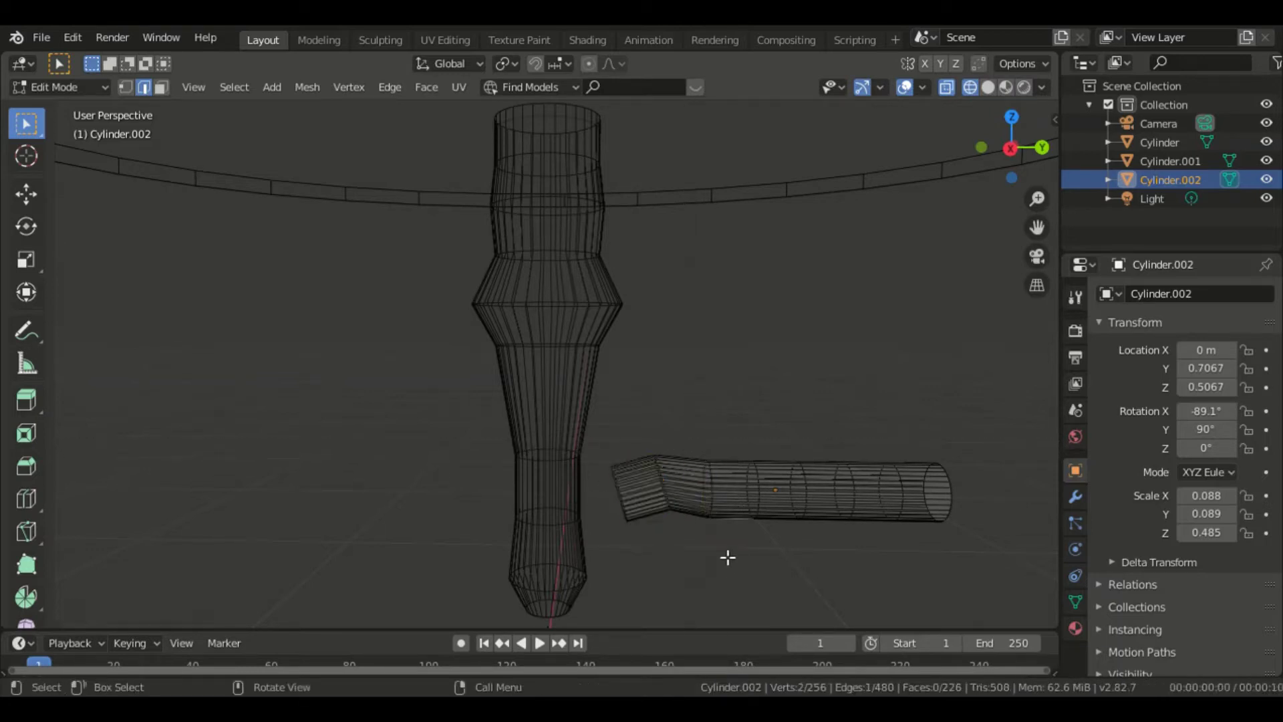
key("b")
left_click_drag(688, 441, 721, 576)
left_click(780, 571)
key("b")
left_click_drag(692, 425, 727, 568)
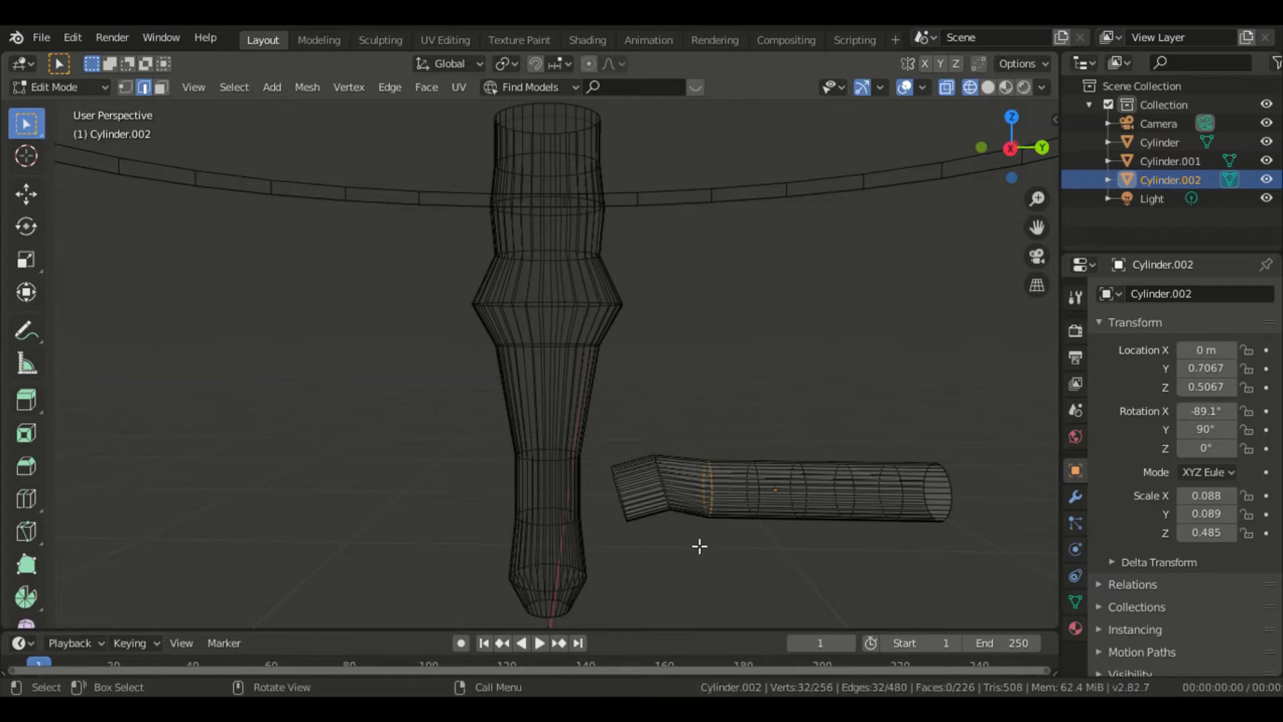
- Select the second segment of the leg cylinder, counting from the support, and raise it slightly along Z
key("b")
left_click_drag(640, 425, 733, 558)
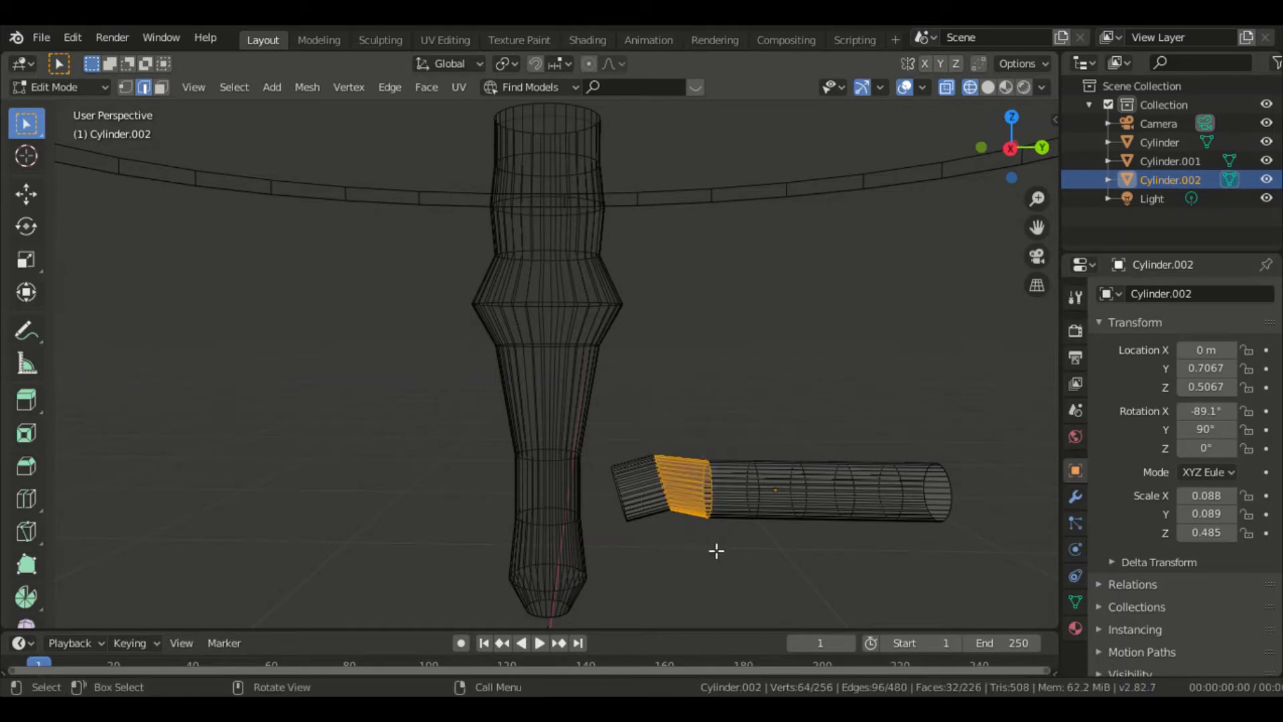
key("g")
key("z")
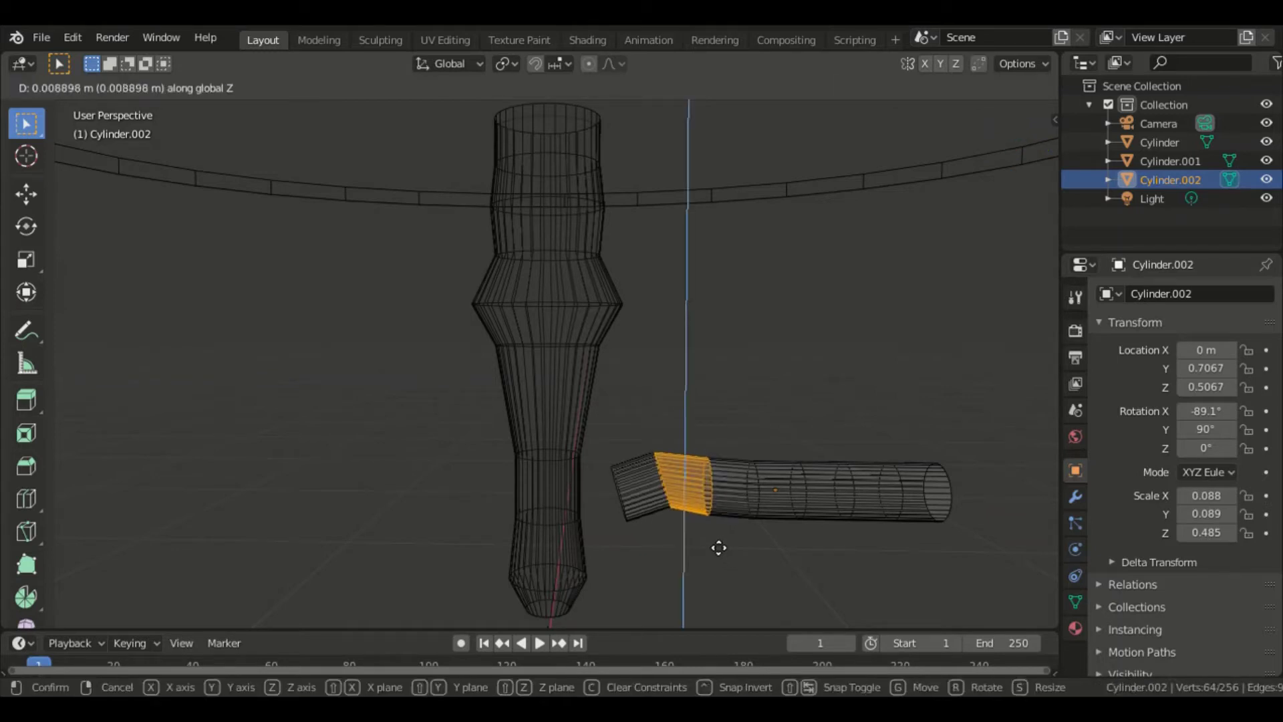
left_click(719, 547)
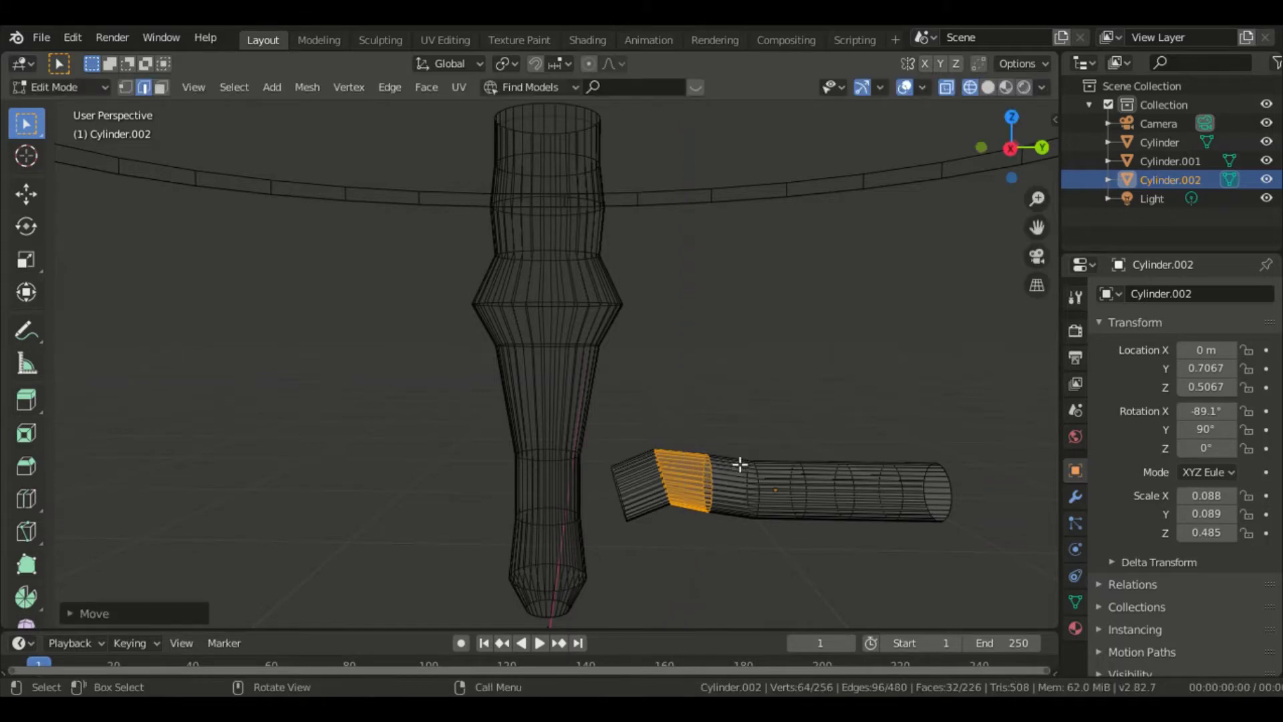
- Select the third segment from the support and raise it along Z to form the crest of the leg's upward bend
left_click(743, 428)
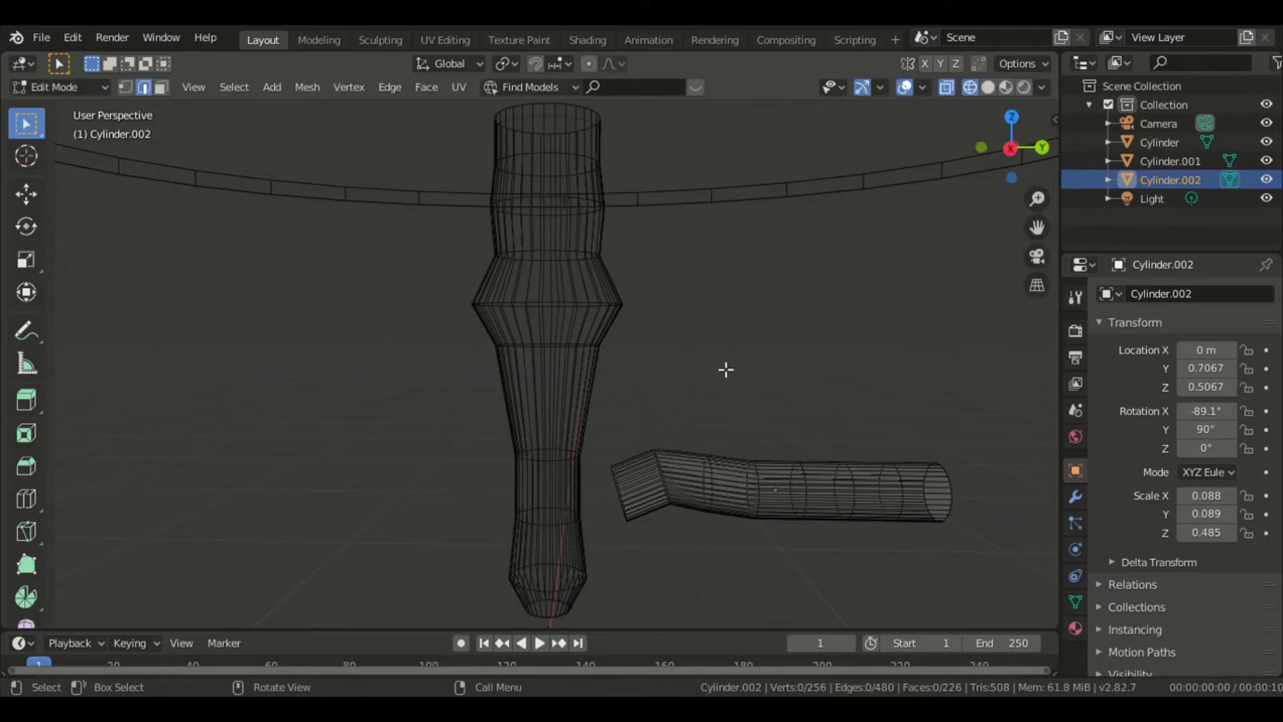
key("b")
left_click_drag(689, 385, 786, 571)
key("g")
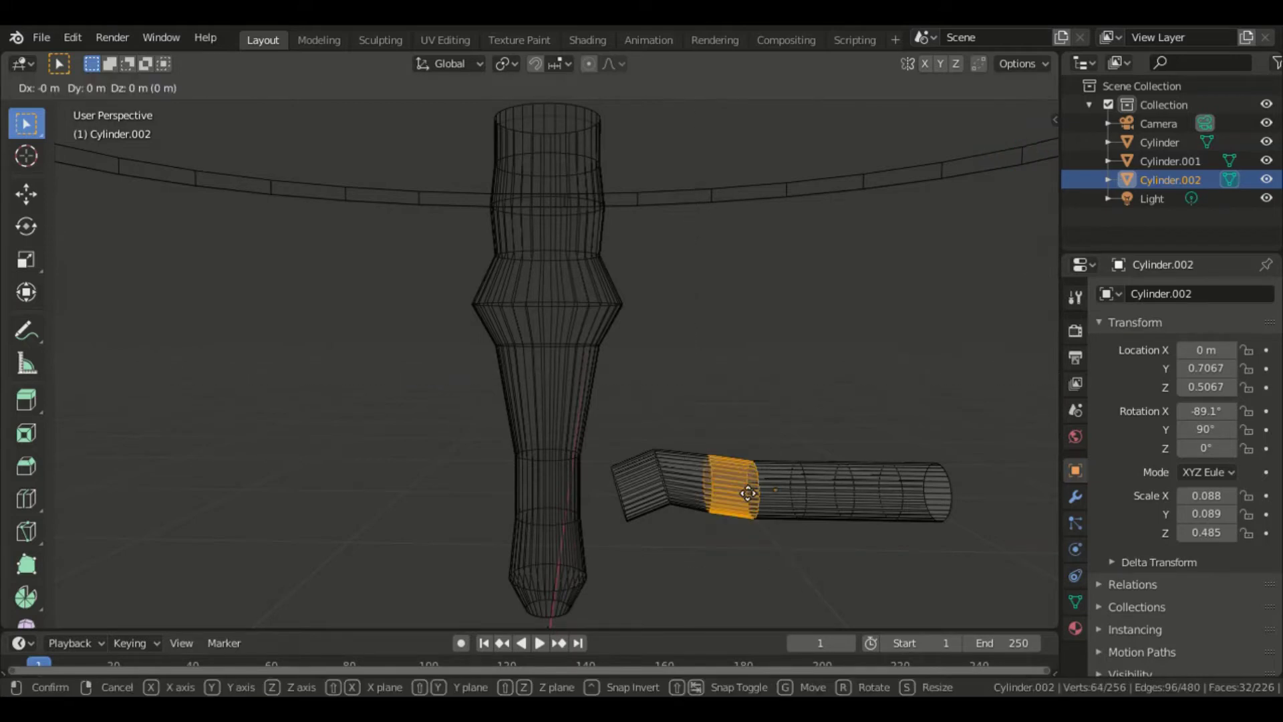
key("z")
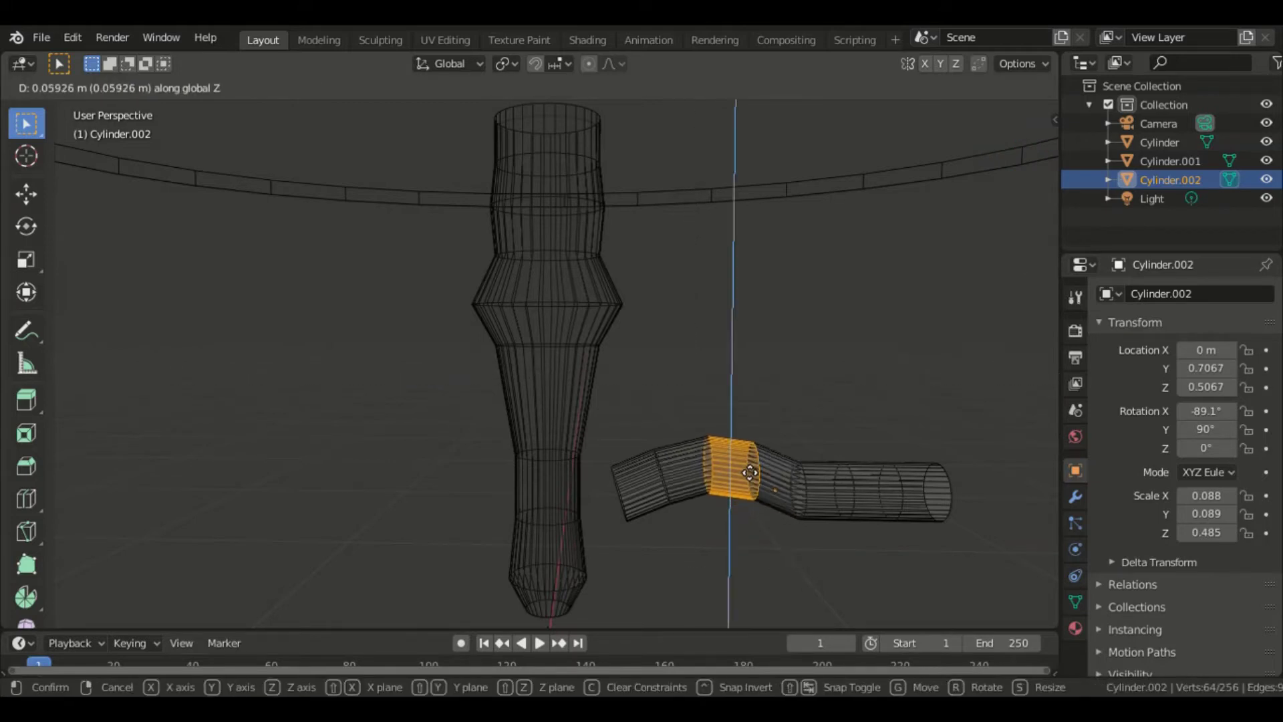
left_click(743, 464)
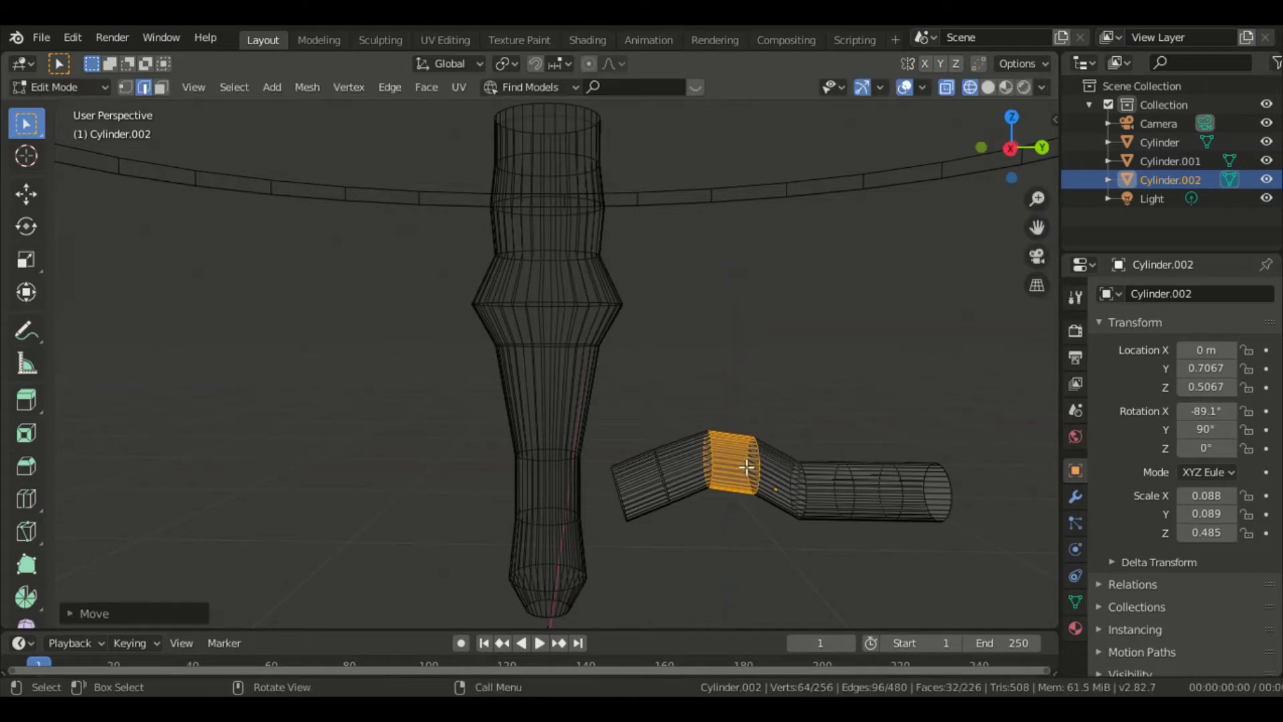
- Select the fourth segment from the support and raise it about 0.035 m along Z
left_click(782, 364)
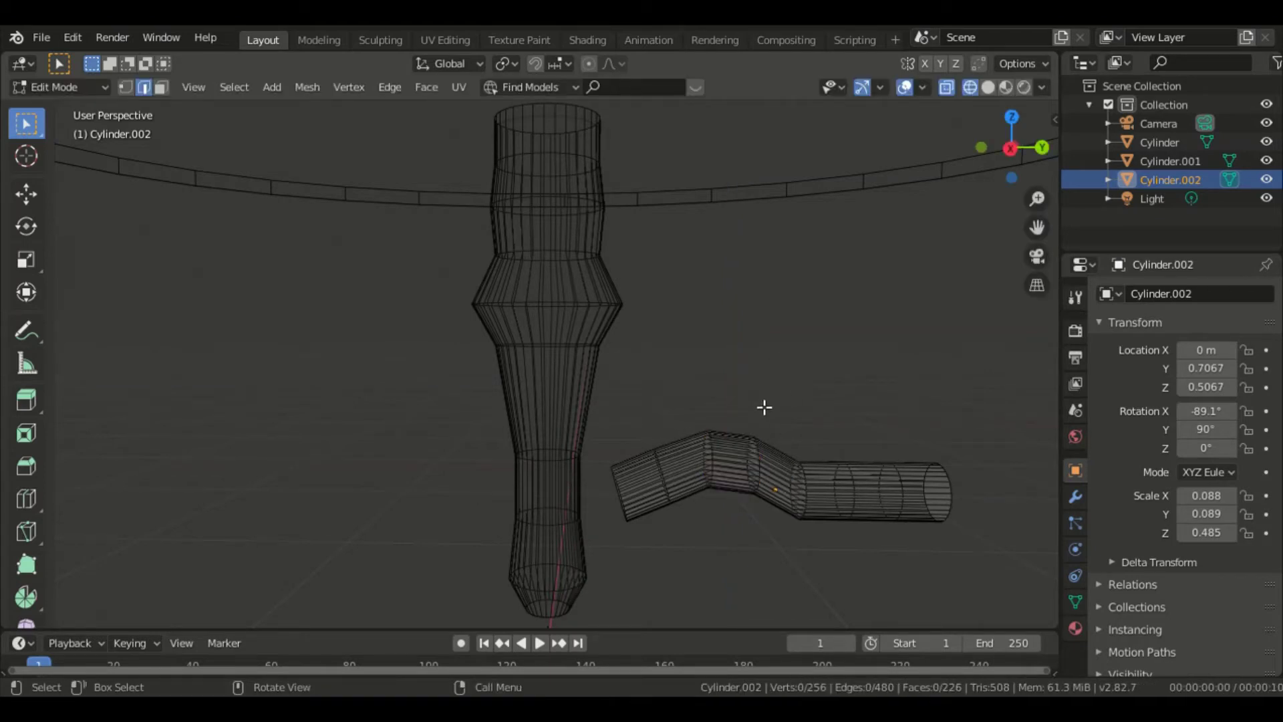
key("b")
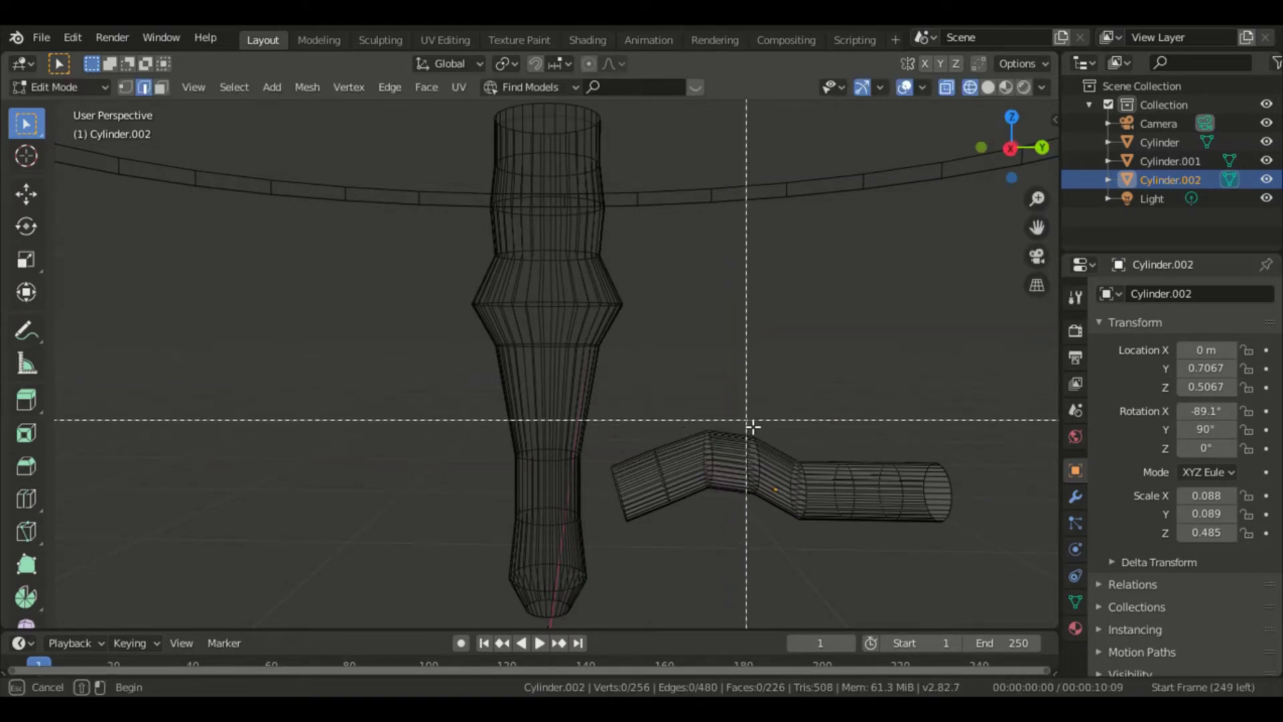
left_click_drag(748, 425, 815, 560)
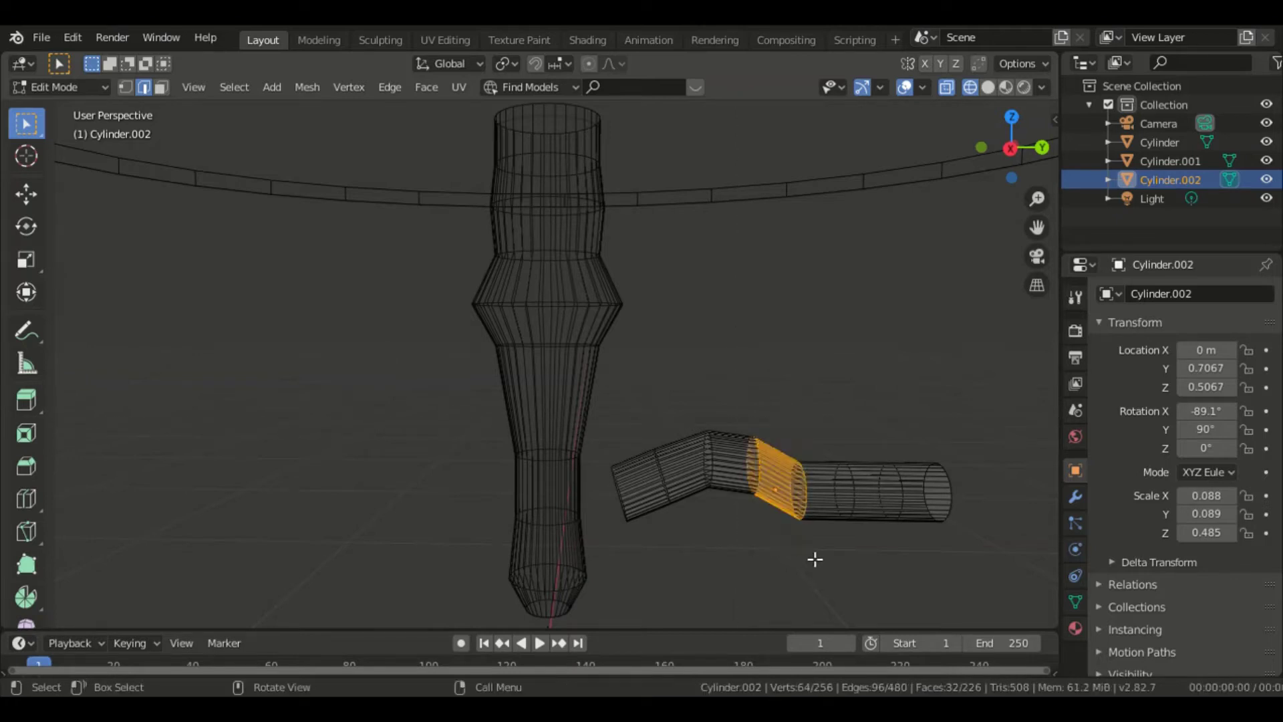
key("g")
key("z")
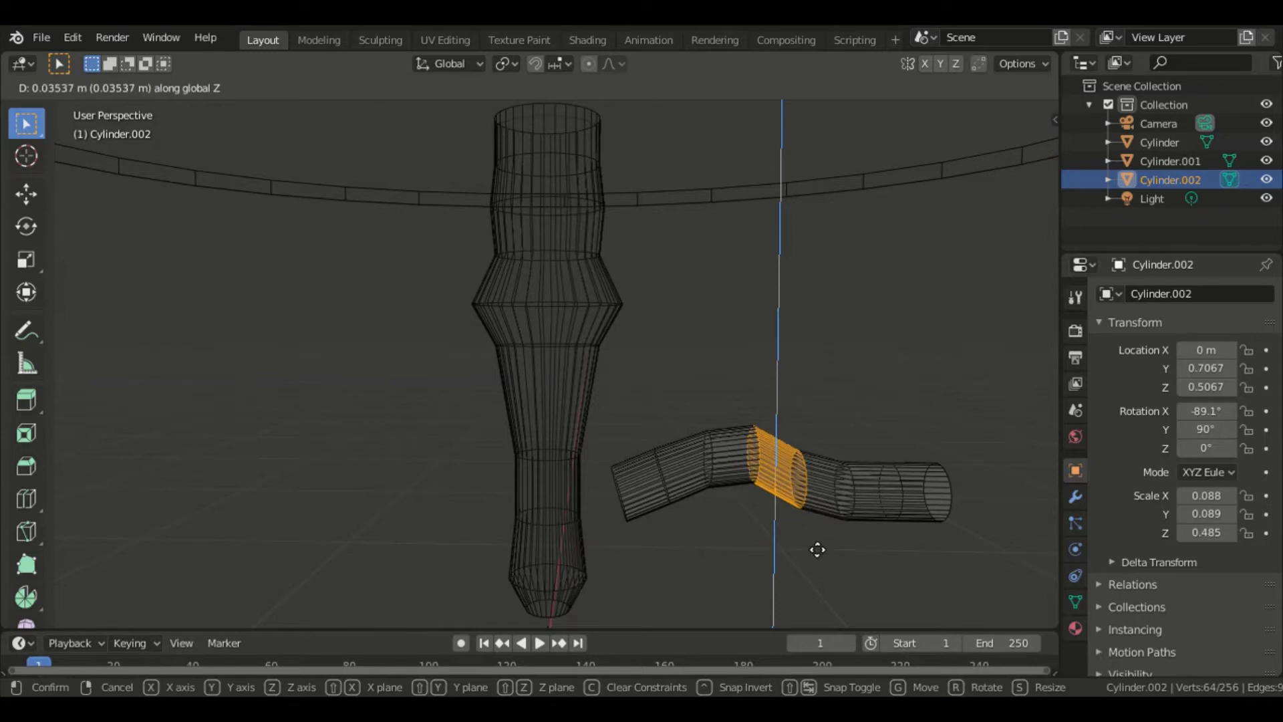
left_click(817, 549)
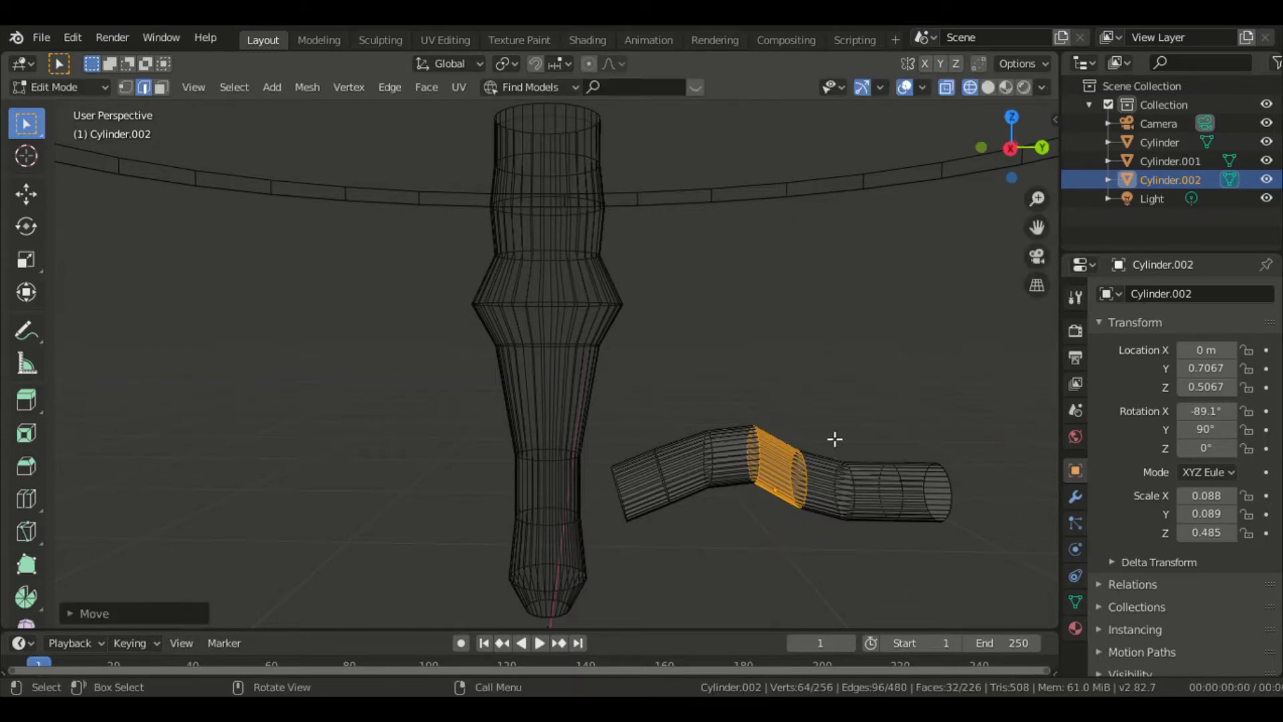
- Select the complete fifth segment from the support and lower it slightly along Z
left_click(842, 410)
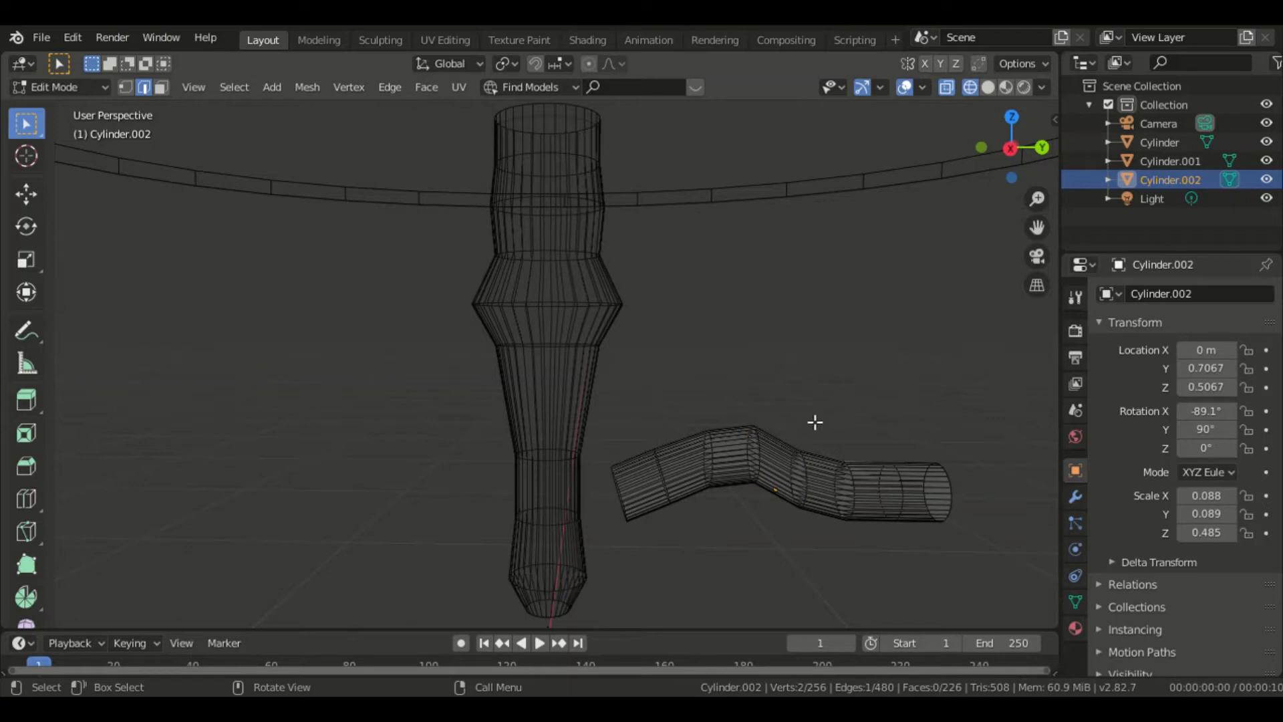
key("b")
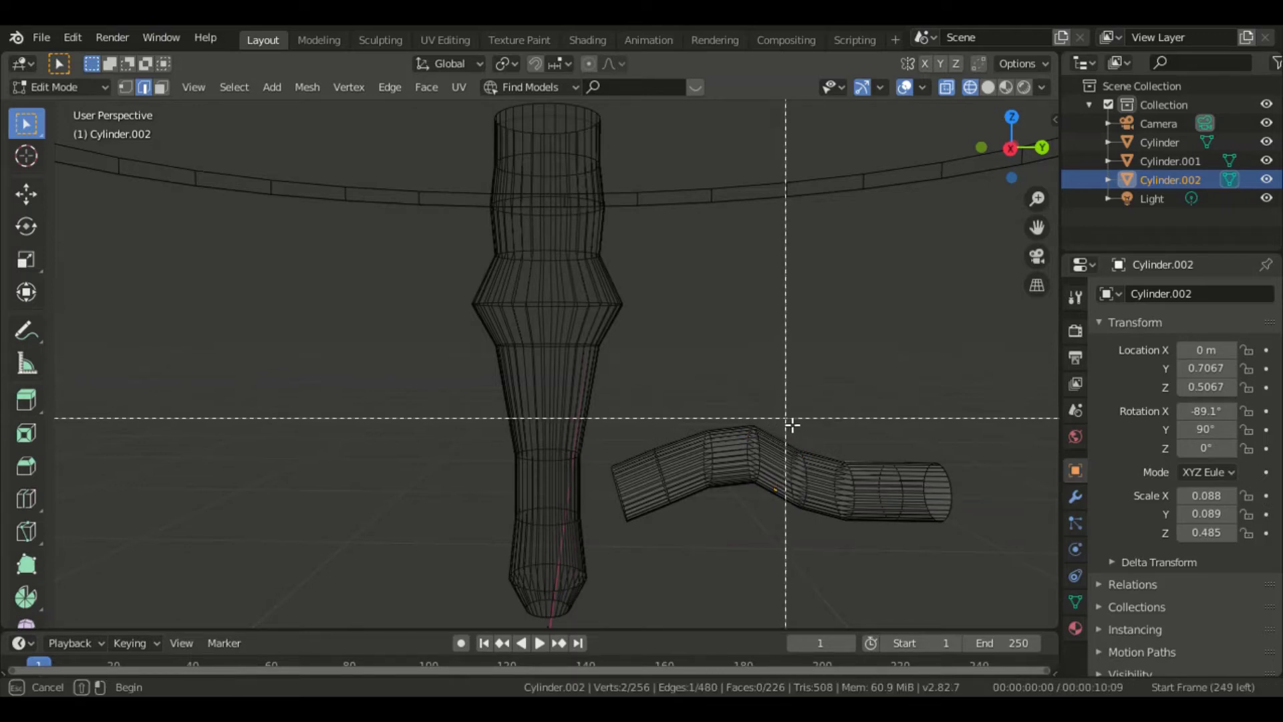
left_click_drag(796, 413, 859, 570)
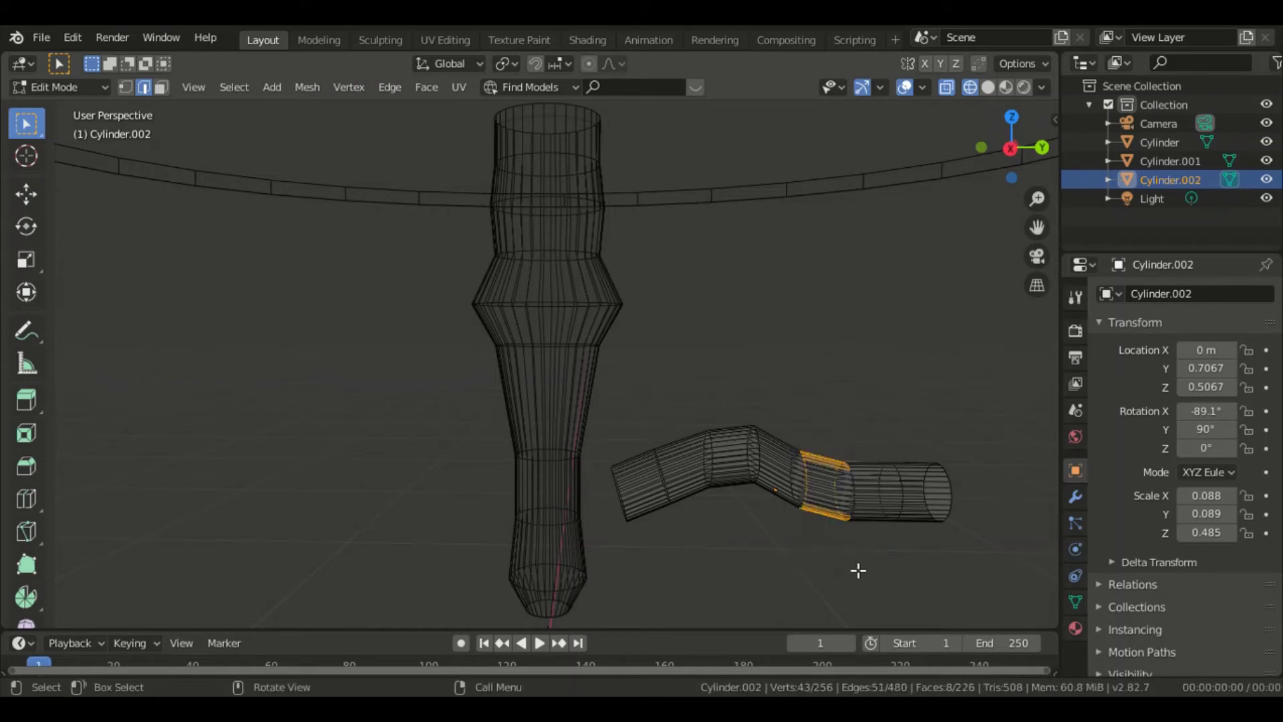
left_click_drag(786, 405, 867, 568)
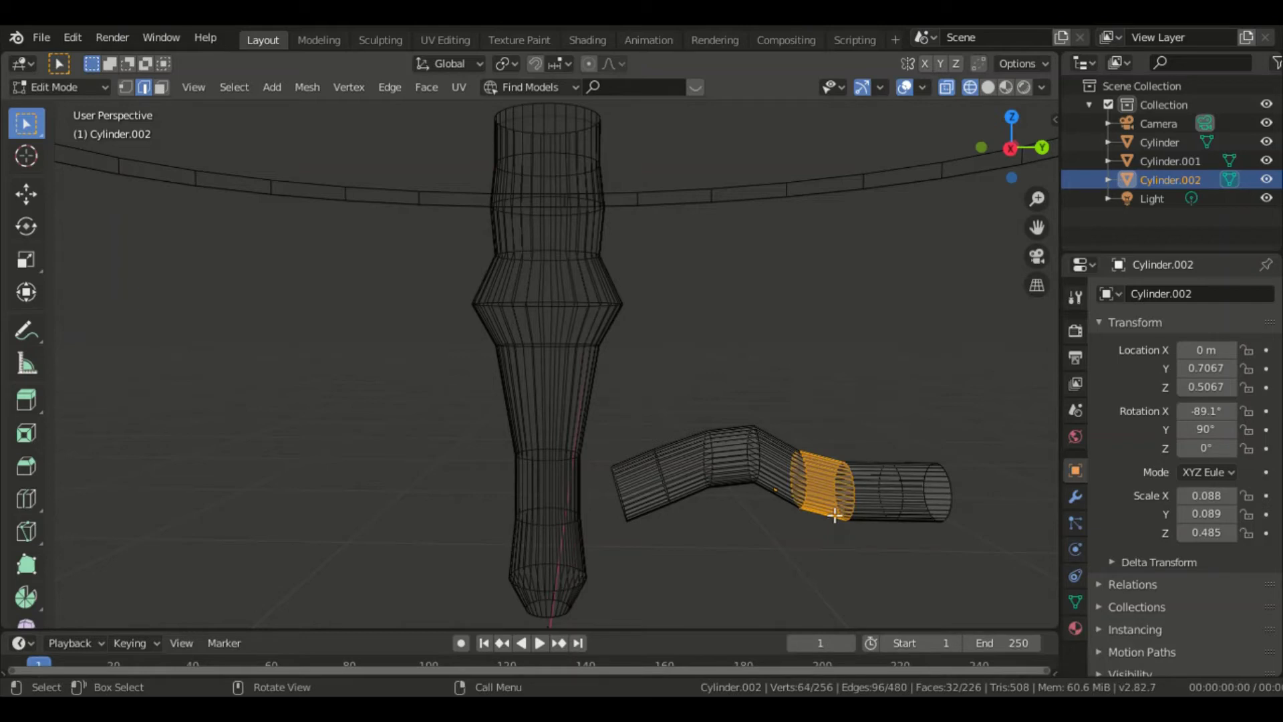
key("g")
key("z")
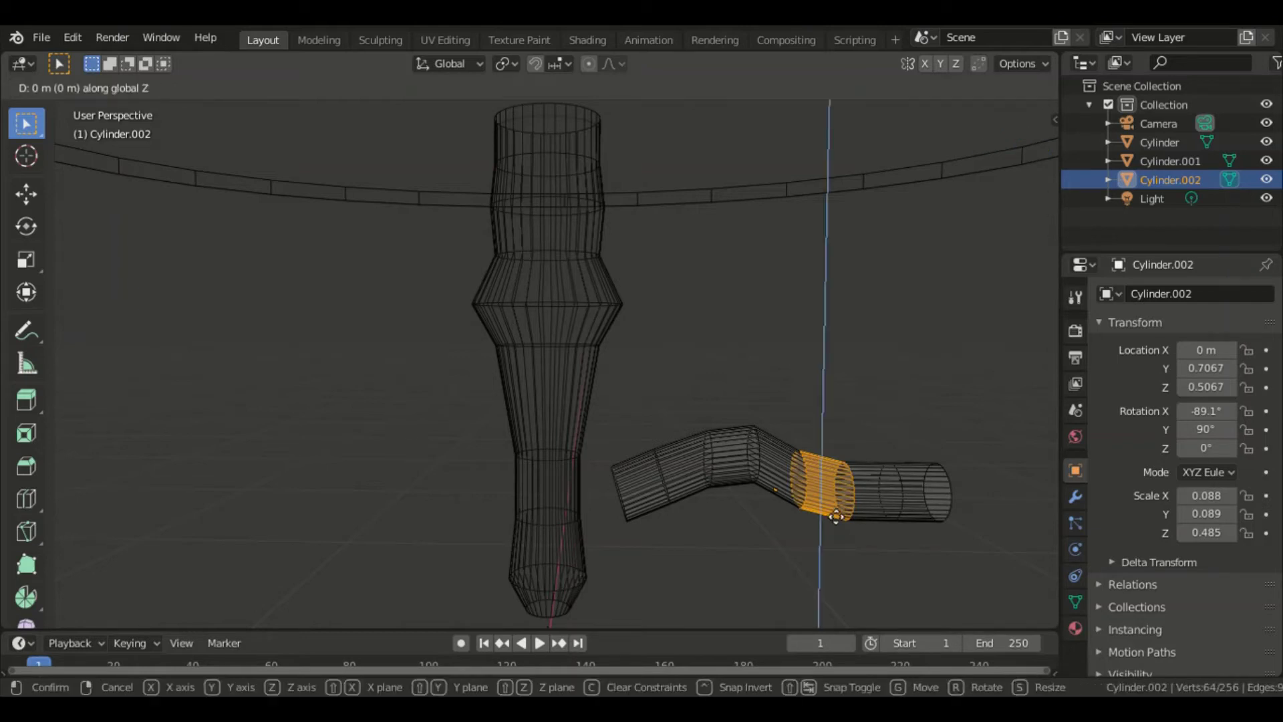
left_click(835, 525)
- Select the sixth segment from the support and lower it along Z to continue the leg's downward slope
left_click(888, 355)
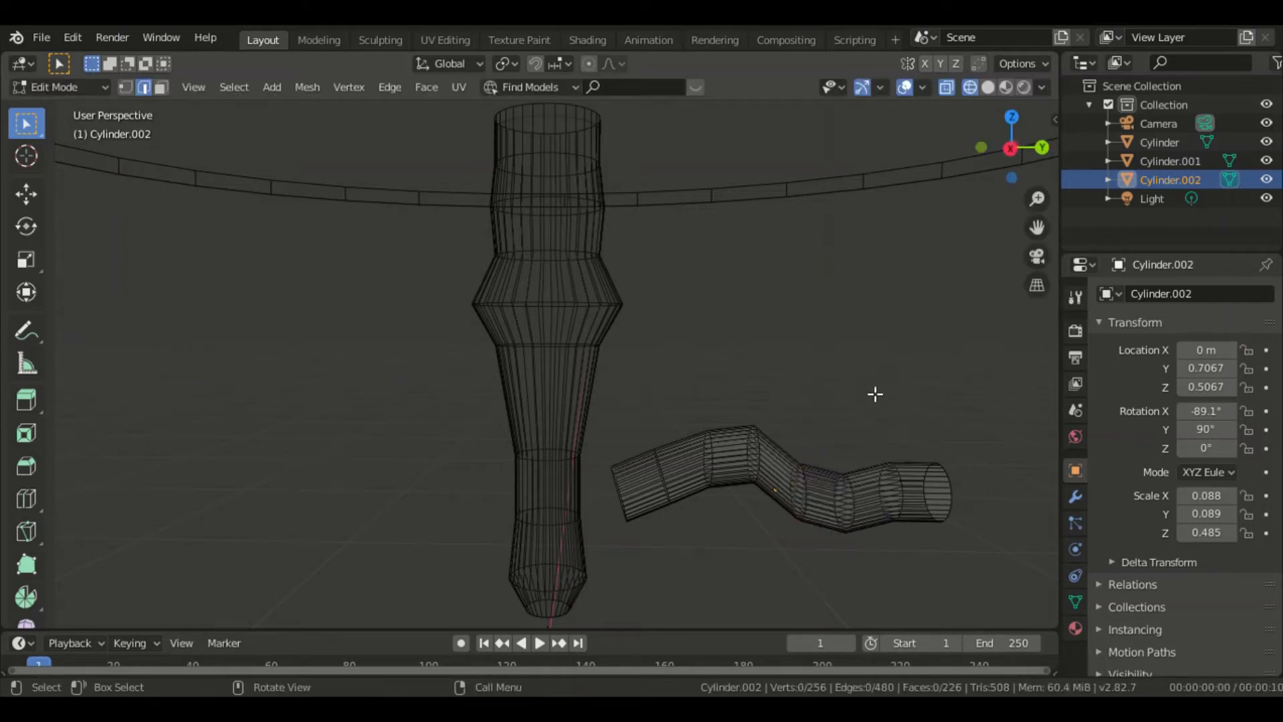
key("b")
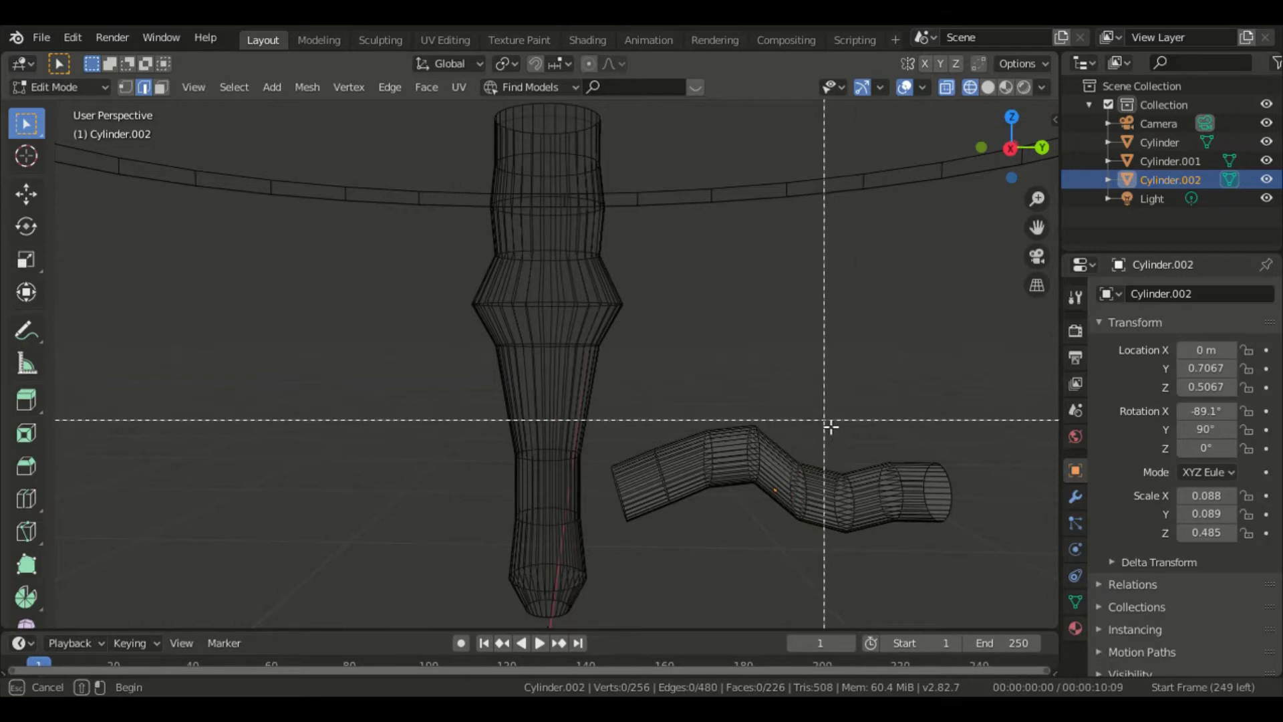
left_click_drag(829, 410, 919, 562)
key("g")
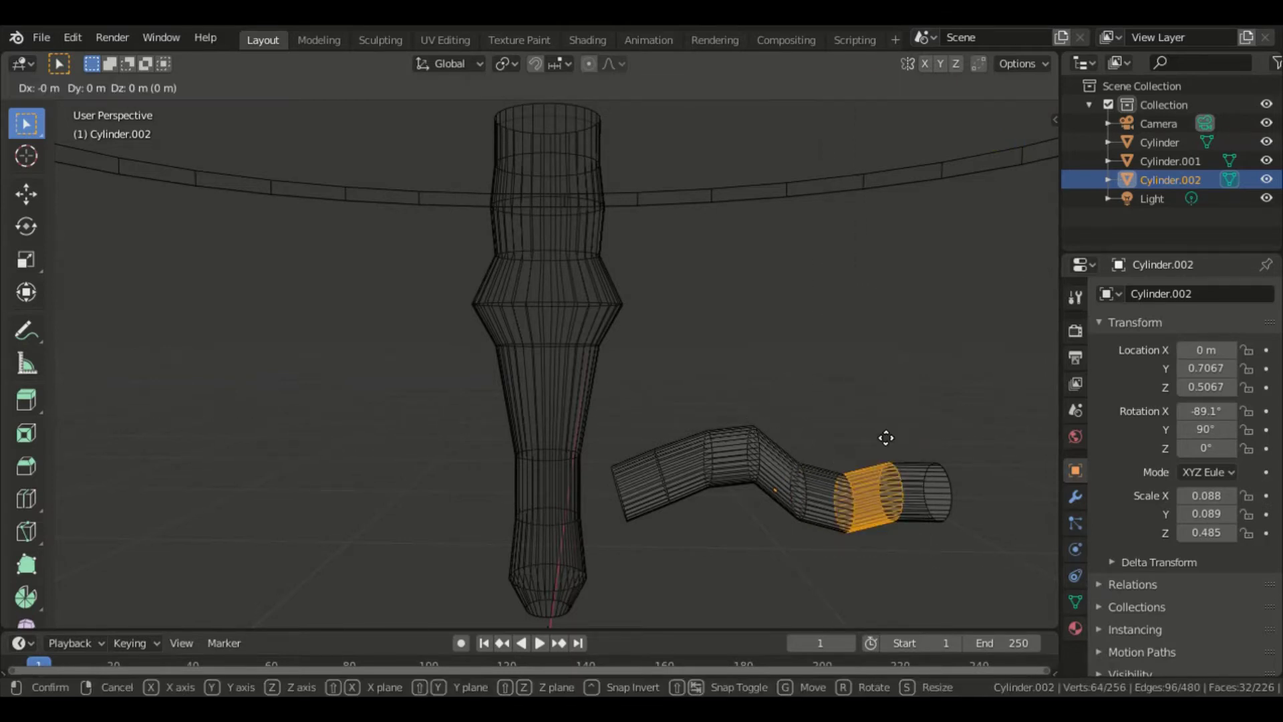
key("z")
left_click(883, 460)
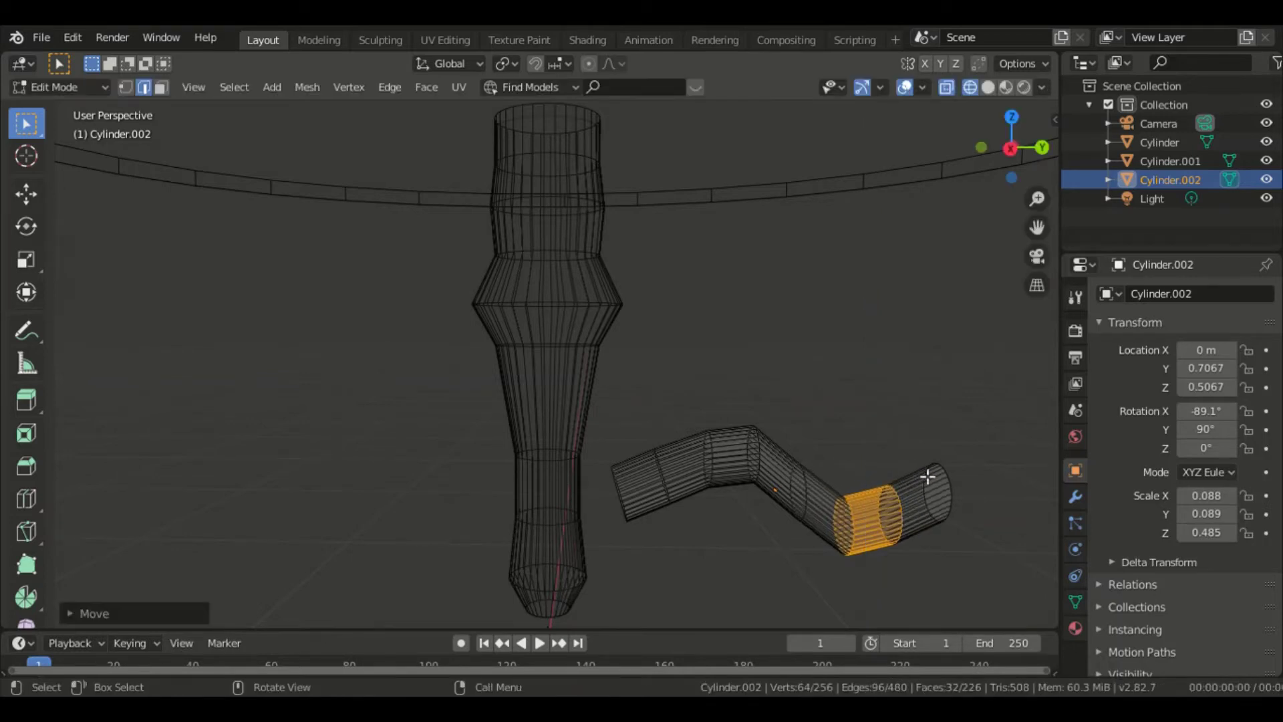
- Select the leg's outermost end segment and lower it along Z below the sixth segment's level
left_click(879, 400)
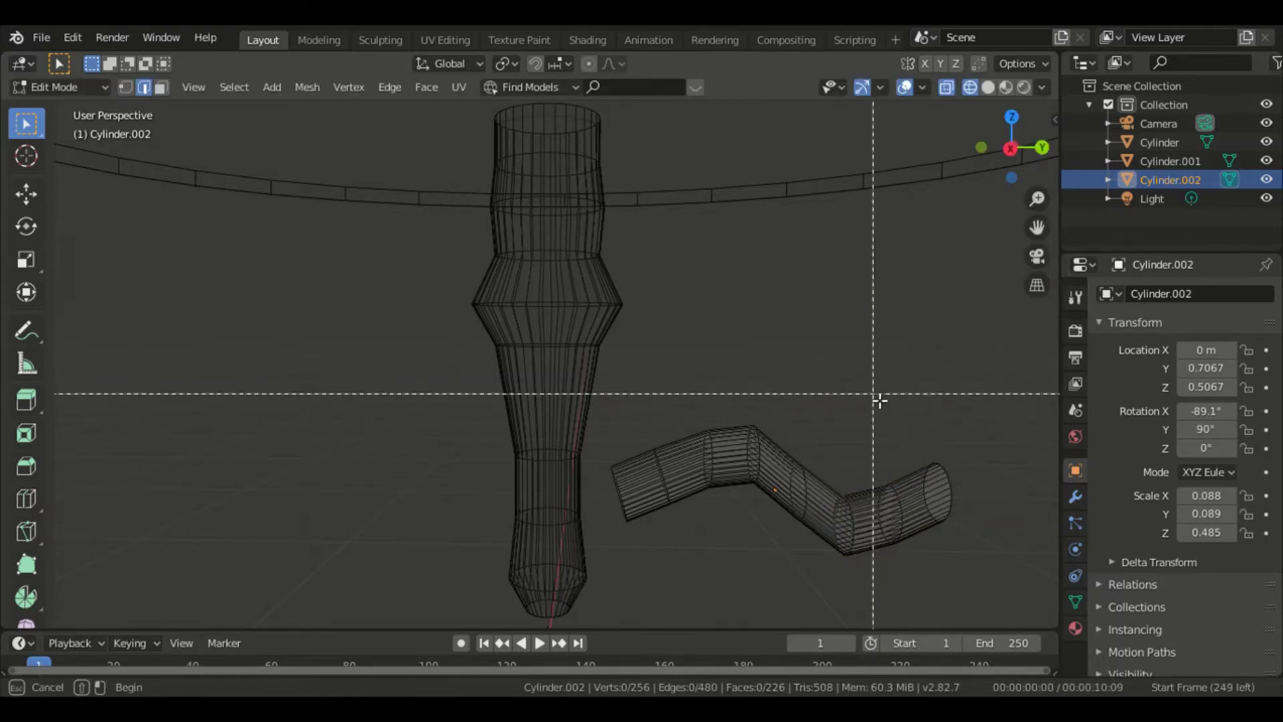
left_click_drag(875, 395, 997, 566)
key("g")
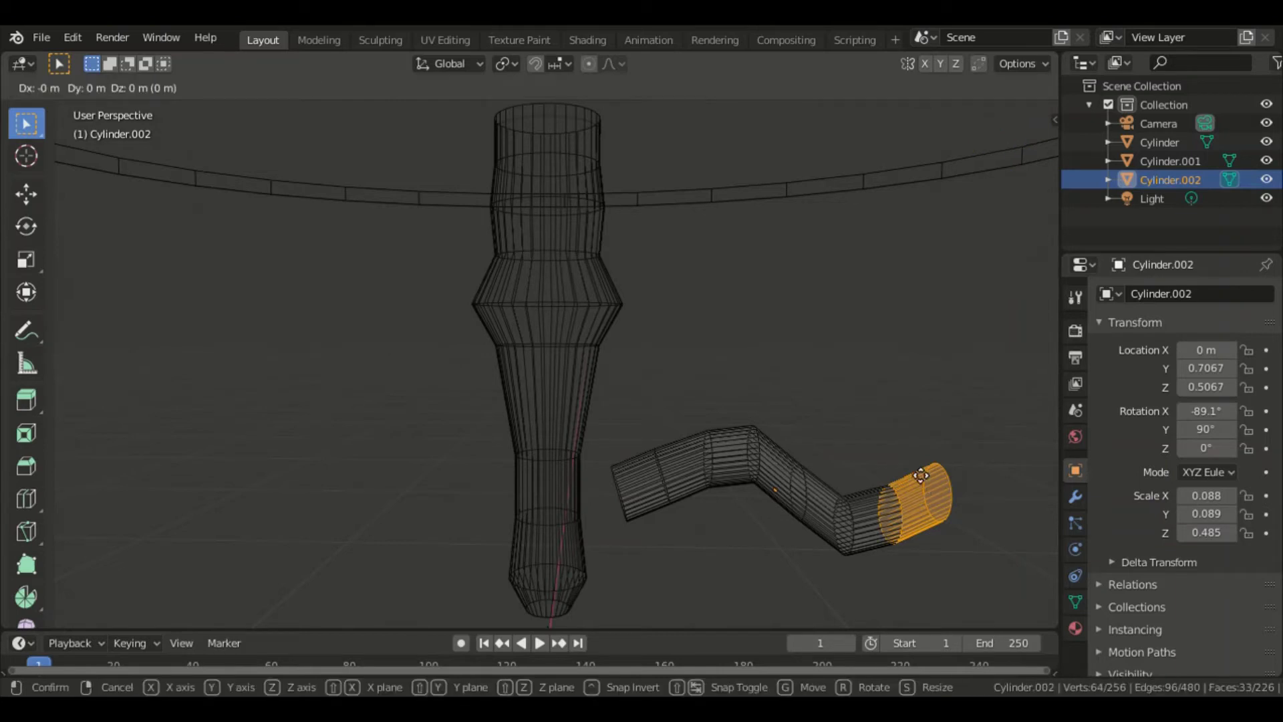
key("z")
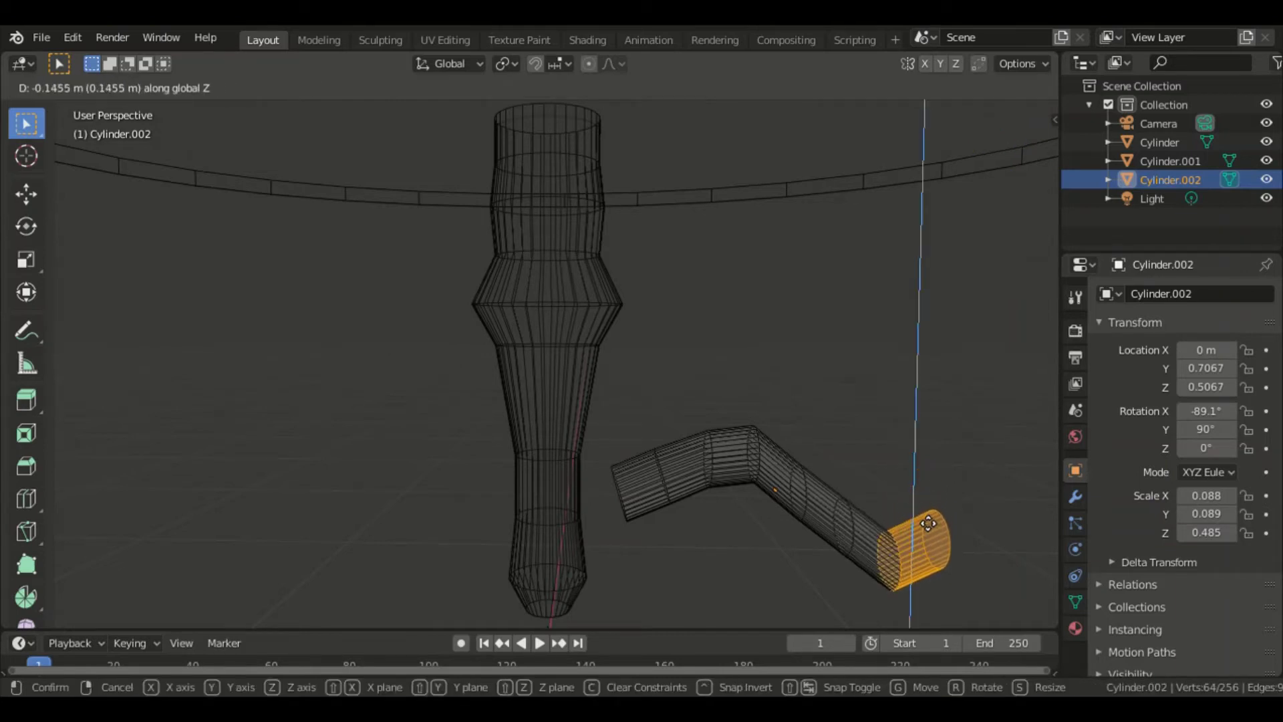
left_click(925, 510)
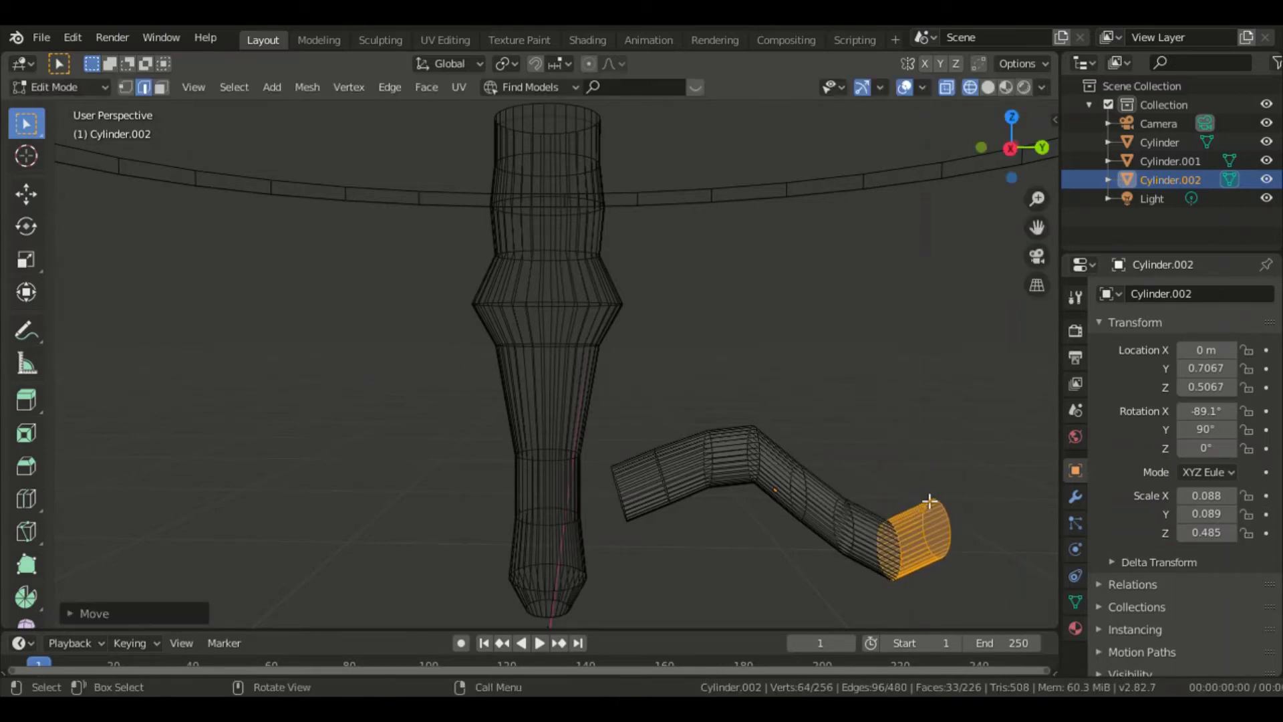
- Rotate the outermost segment by about 23° in the current view to level the foot, and clear the selection
key("r")
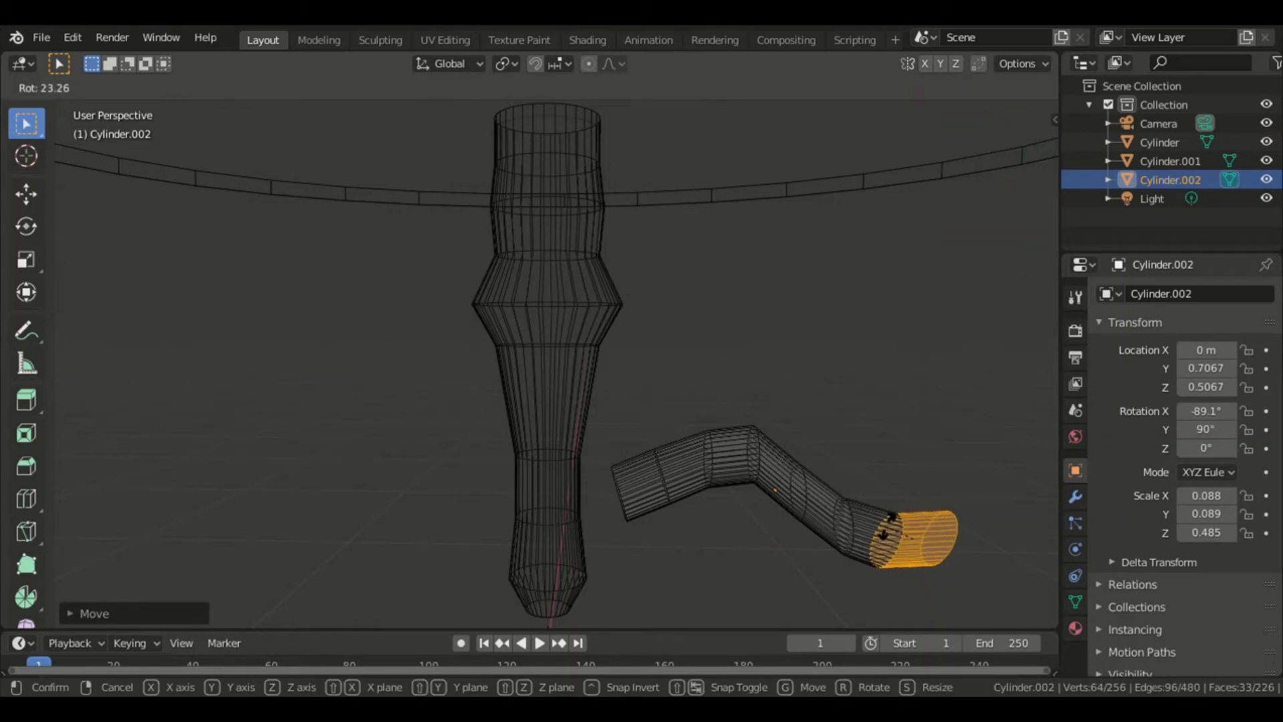
left_click(896, 532)
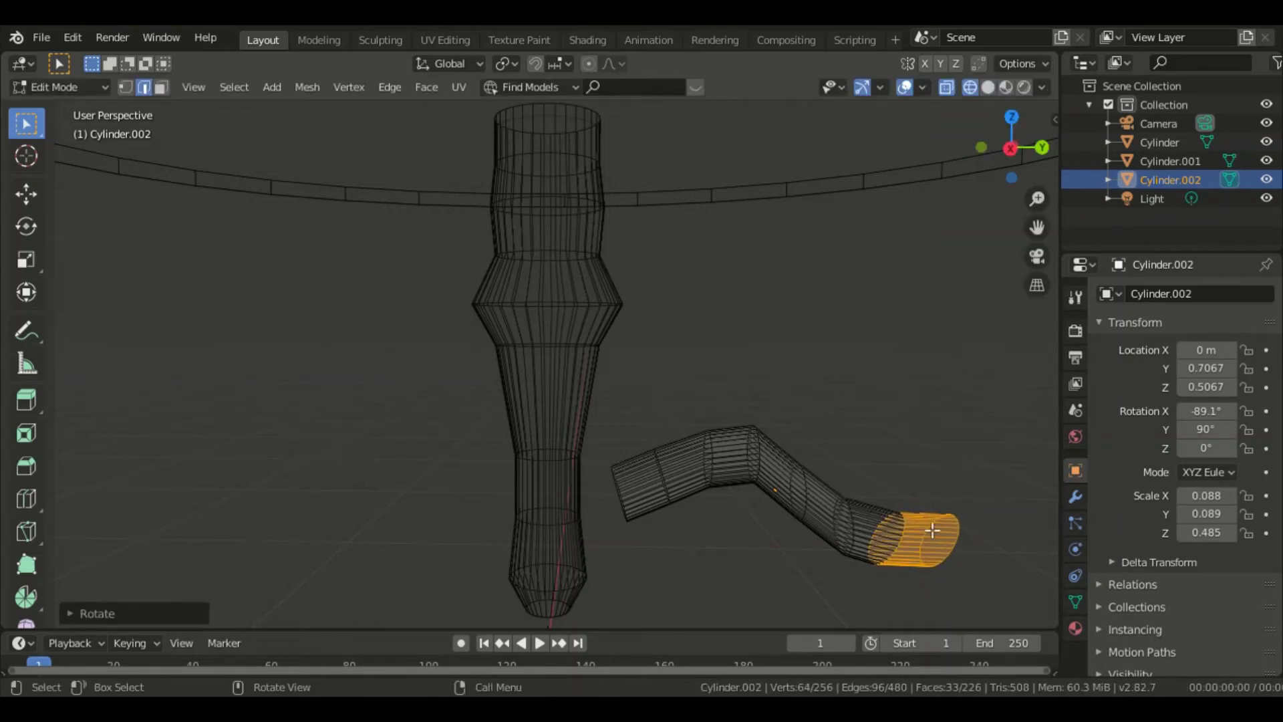
left_click(831, 353)
- Leave mesh editing and move the whole leg about 0.097 m along negative Y up to the central support
mouse_move(949, 369)
middle_mouse_down()
mouse_move(742, 352)
mouse_move(825, 343)
mouse_move(939, 361)
middle_mouse_up()
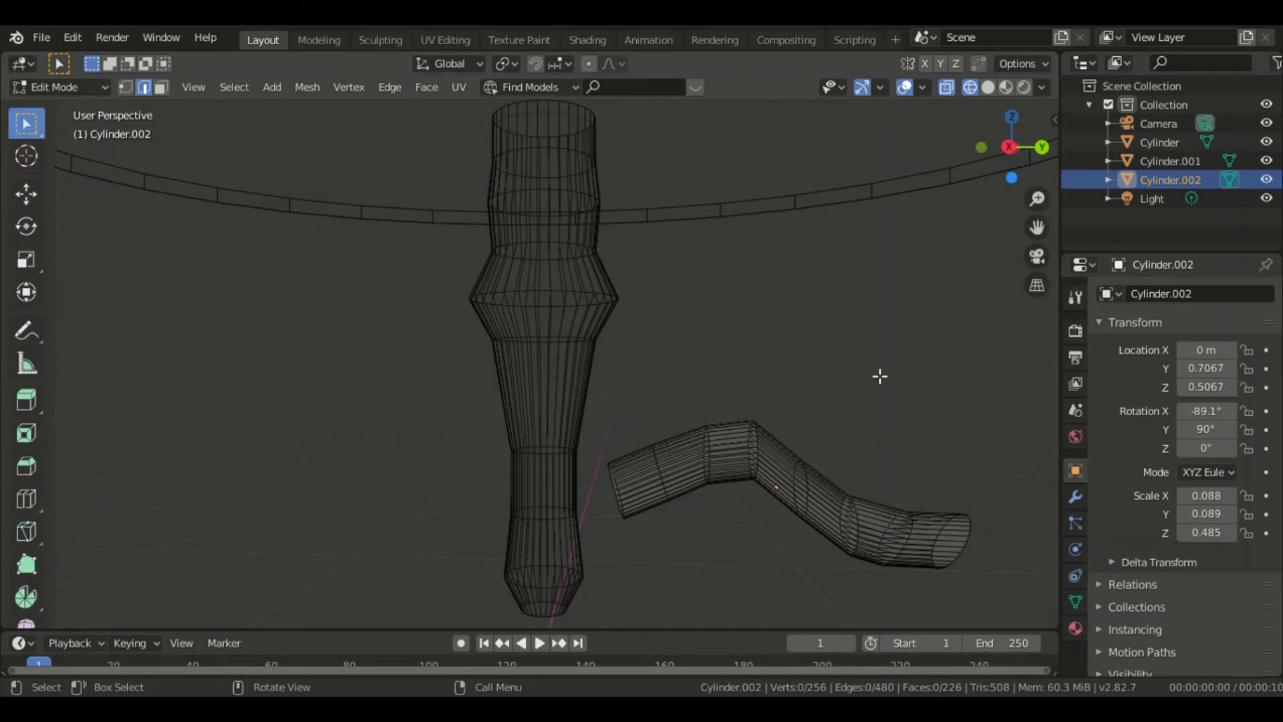
scroll(823, 377, "down", 1)
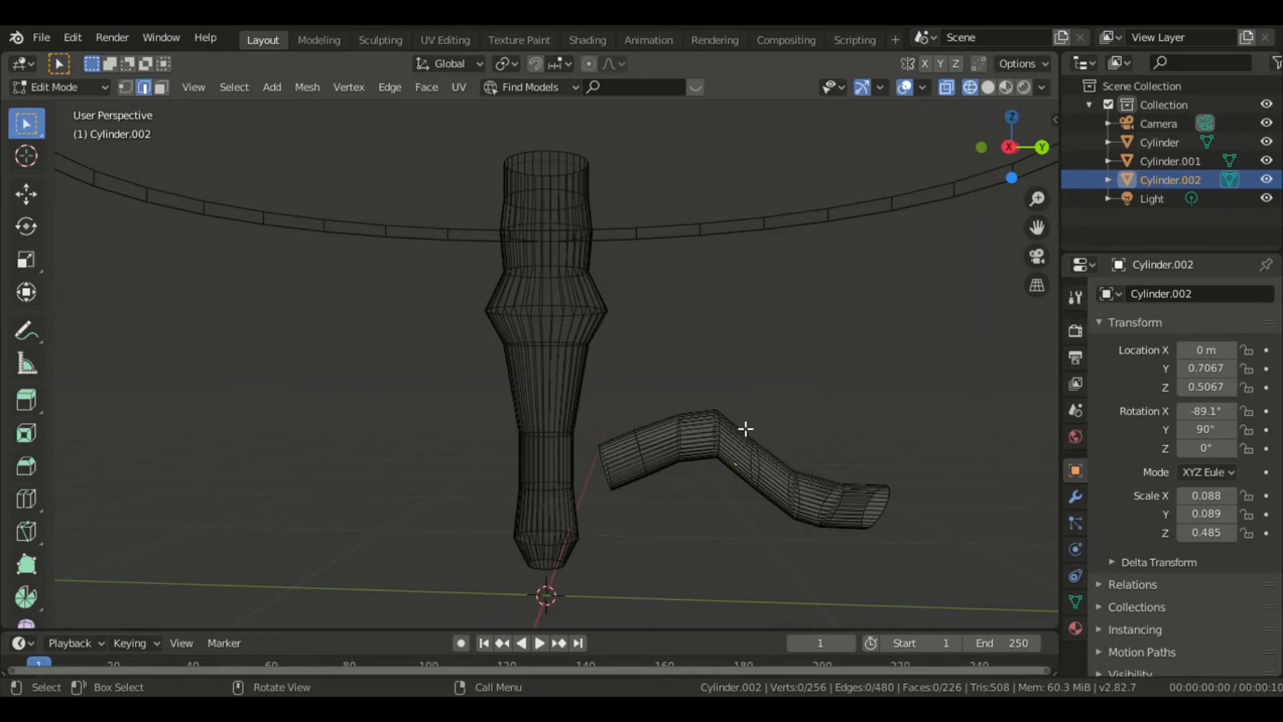
key("Tab")
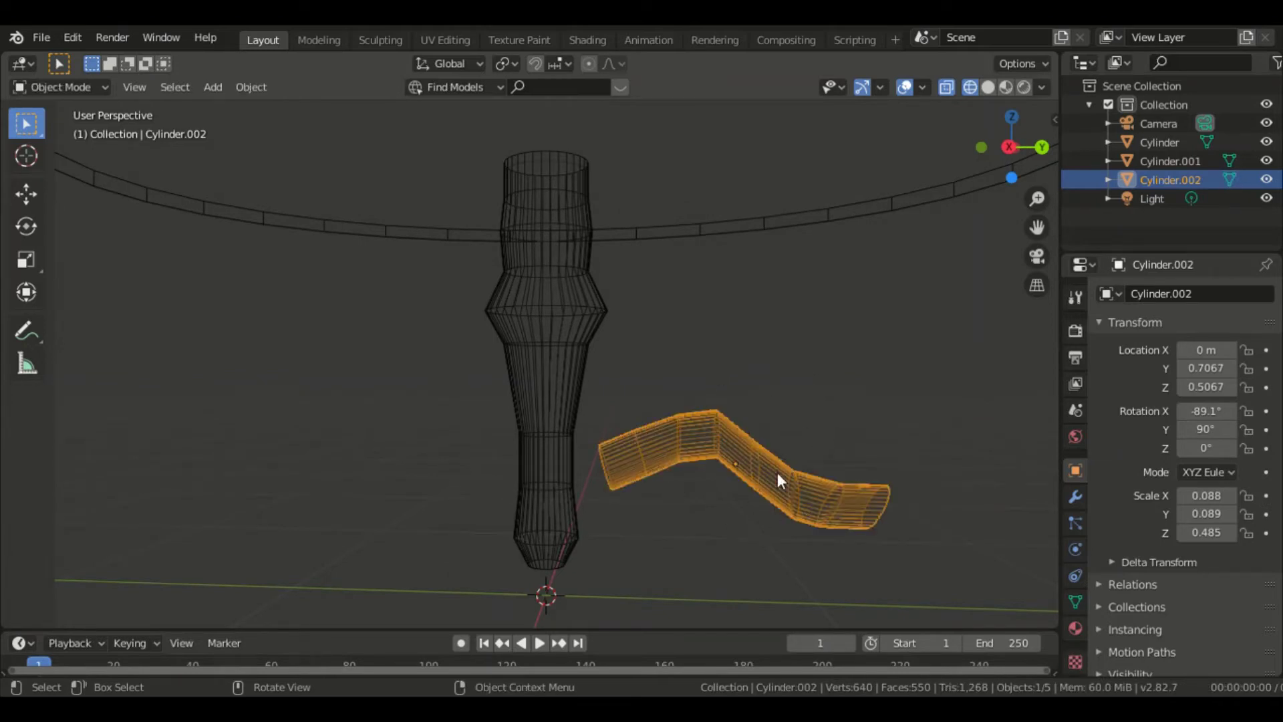
key("g")
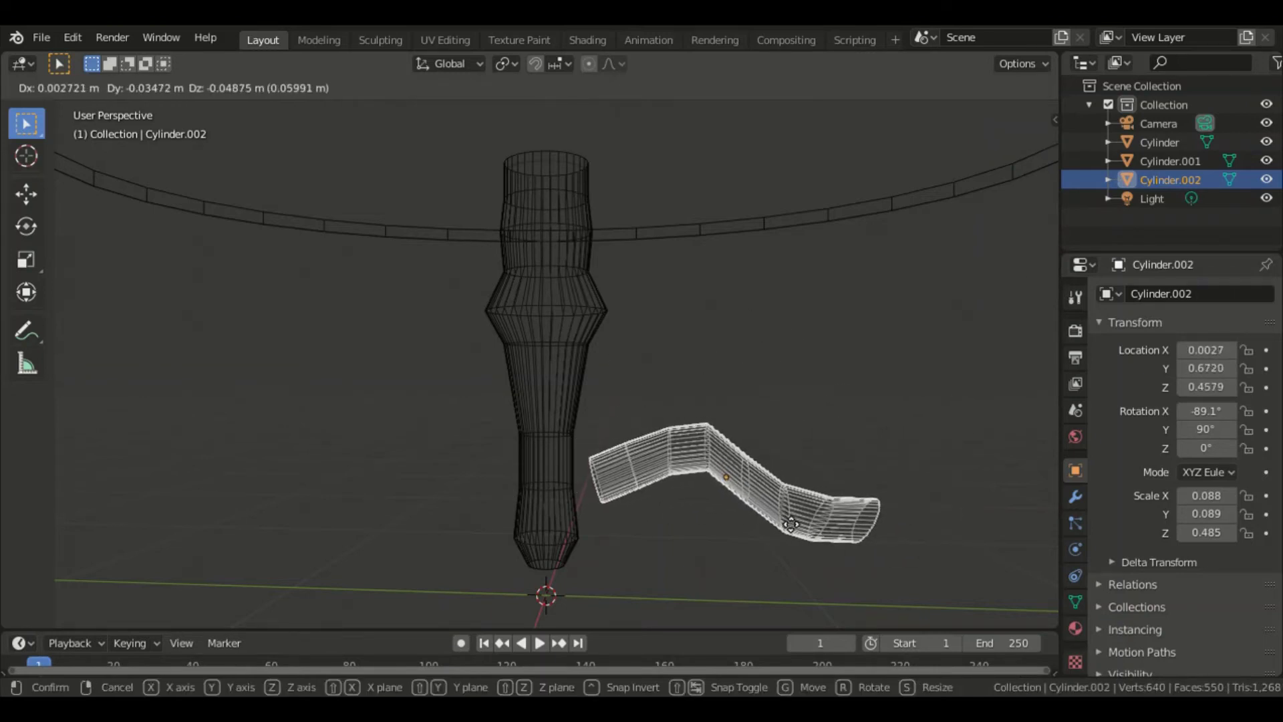
key("y")
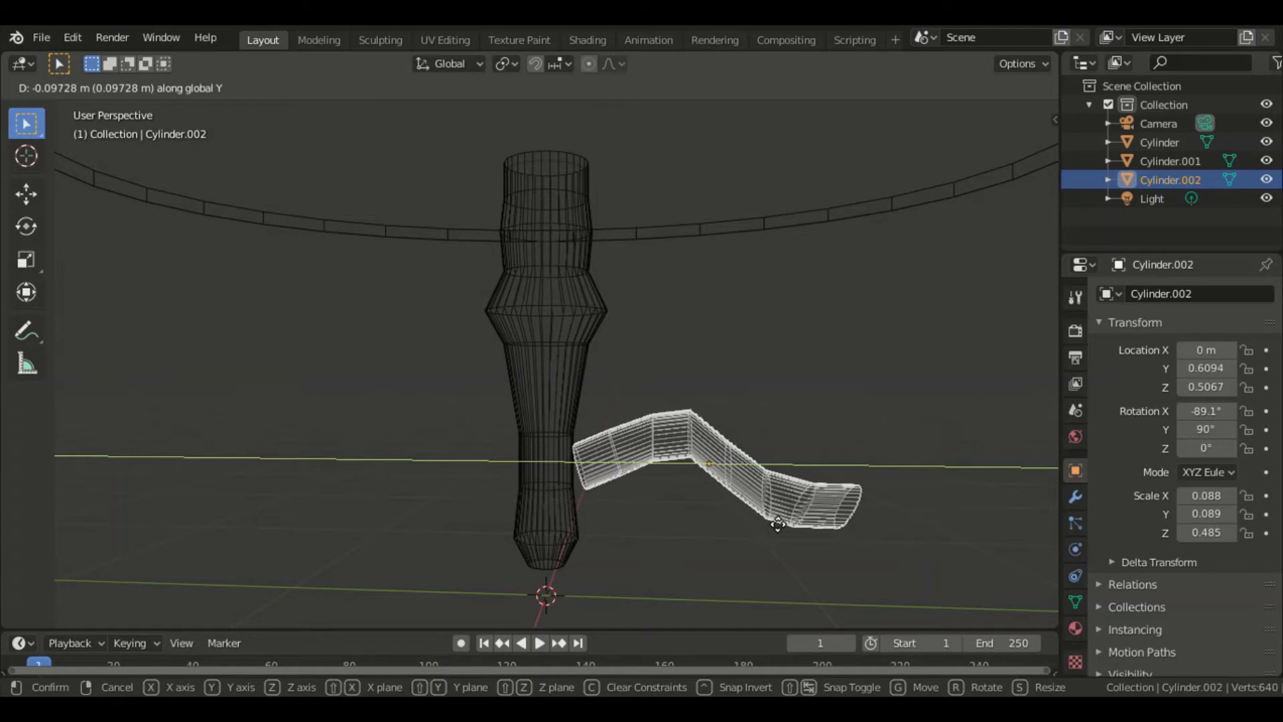
left_click(778, 525)
- Lower the leg along Z to about 0.341 m and shift it along Y to about 0.585 m, into the support
key("g")
key("z")
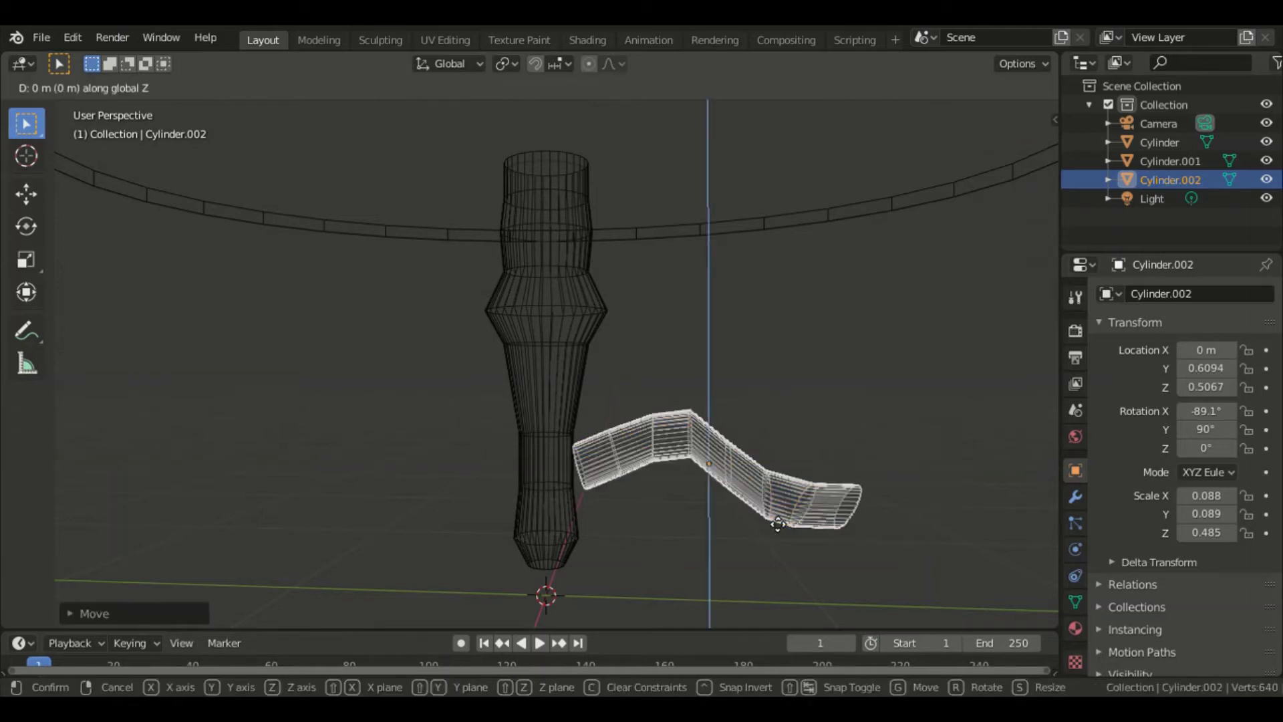
left_click(759, 563)
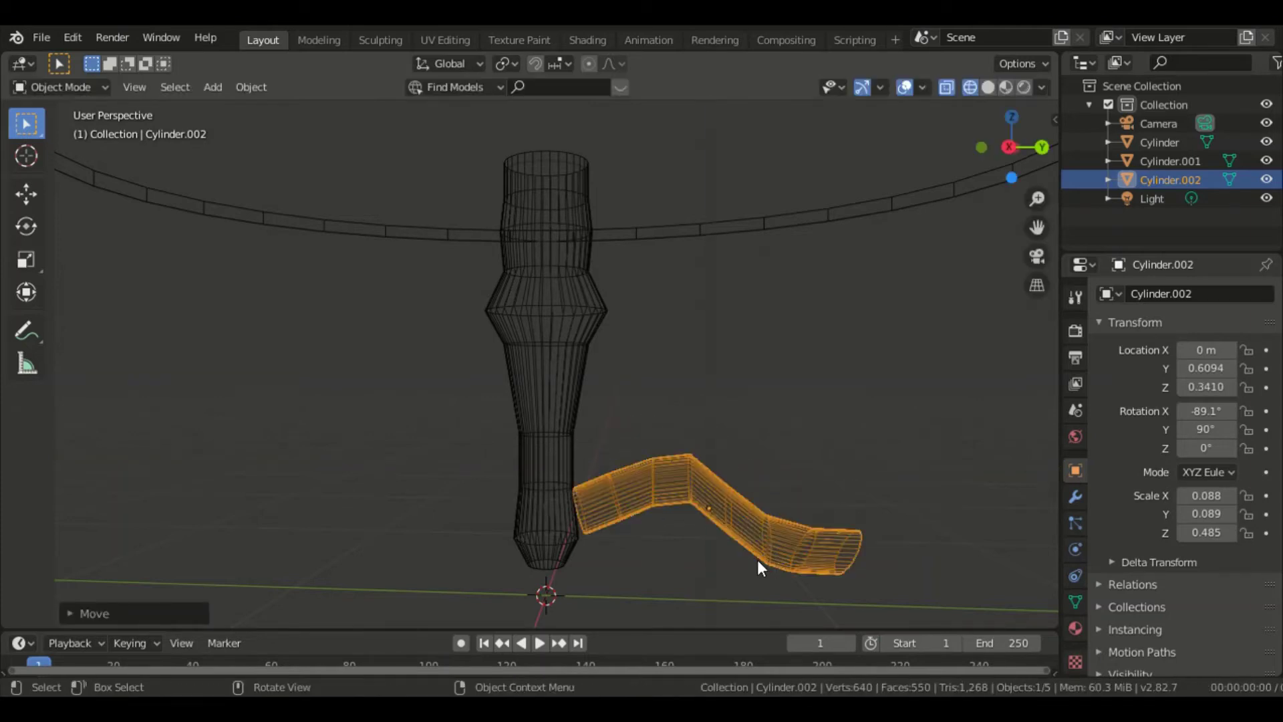
key("g")
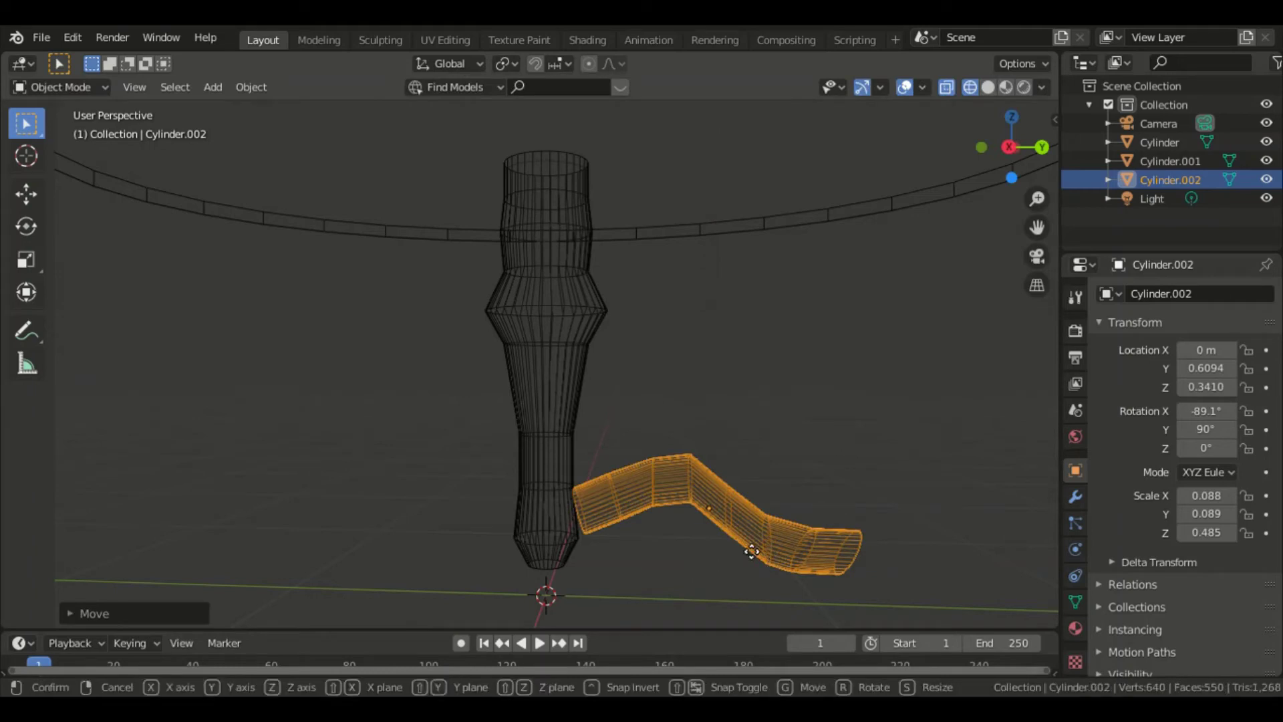
key("y")
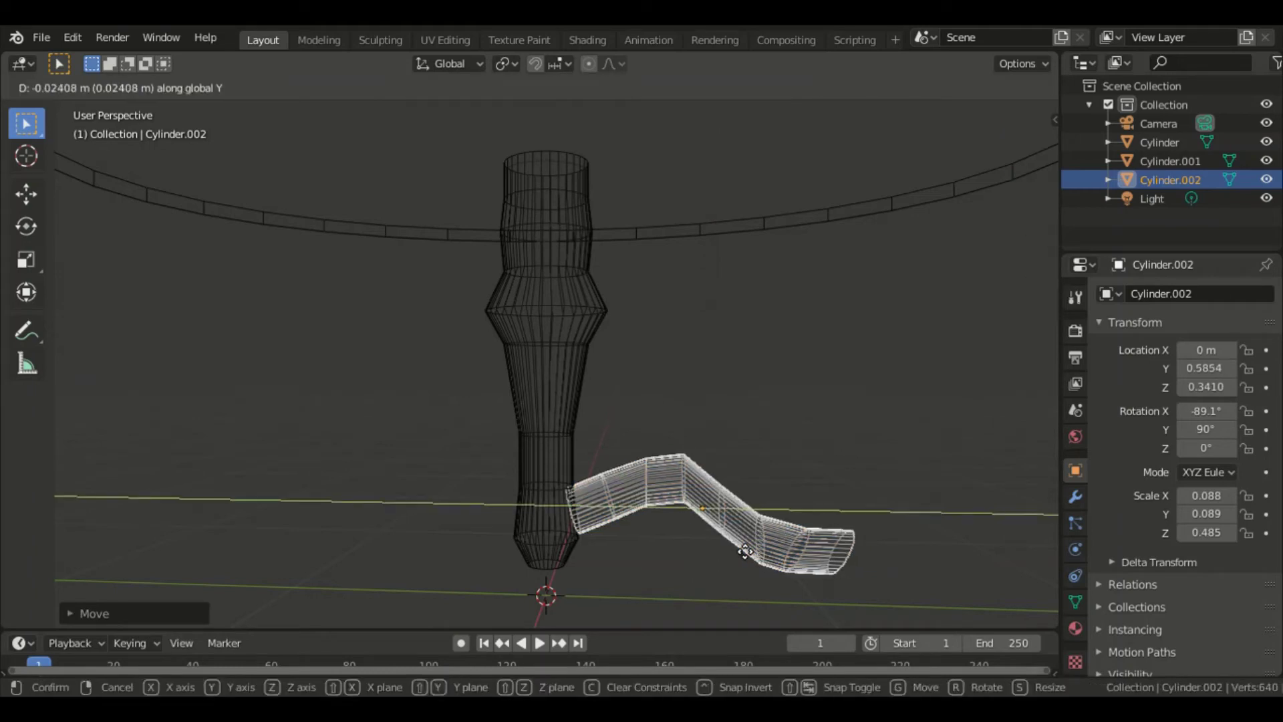
left_click(745, 551)
mouse_move(869, 414)
middle_mouse_down()
mouse_move(882, 415)
mouse_move(679, 444)
mouse_move(920, 430)
mouse_move(936, 393)
mouse_move(865, 381)
mouse_move(869, 414)
middle_mouse_up()
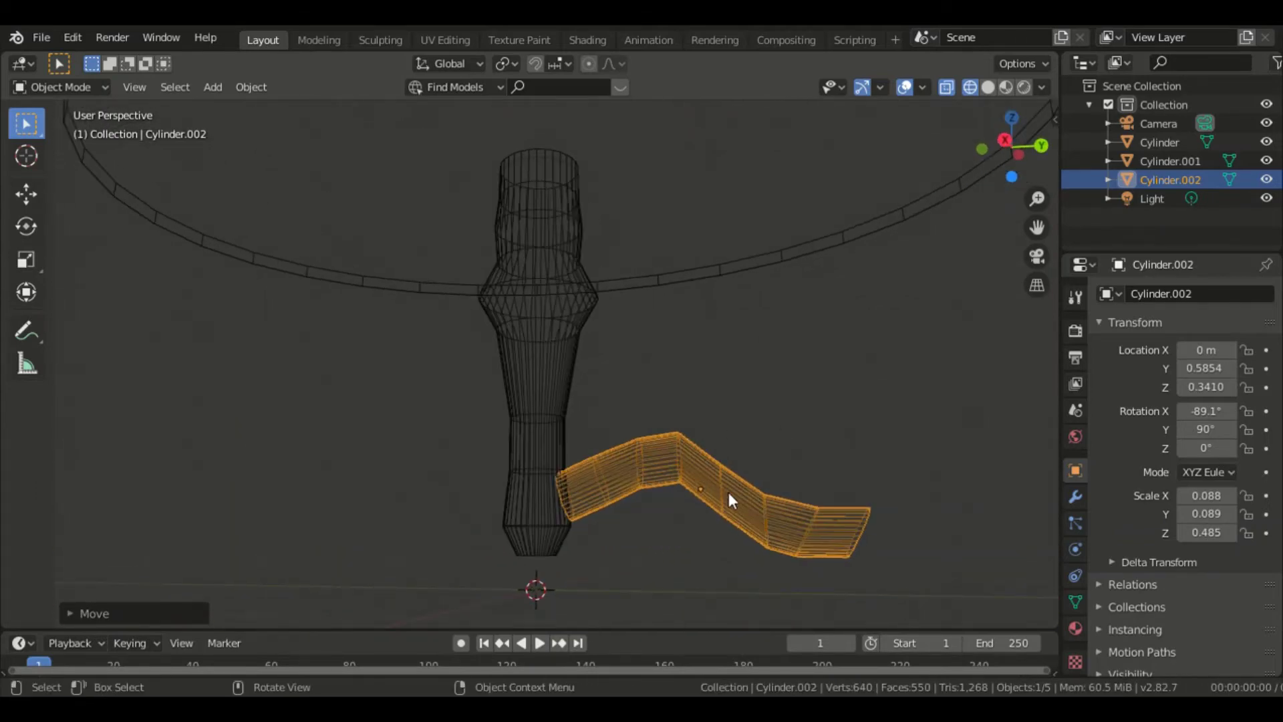
- In the leg's mesh, select the outer three segments, raise them slightly along Z, and clear the selection
left_click(736, 368)
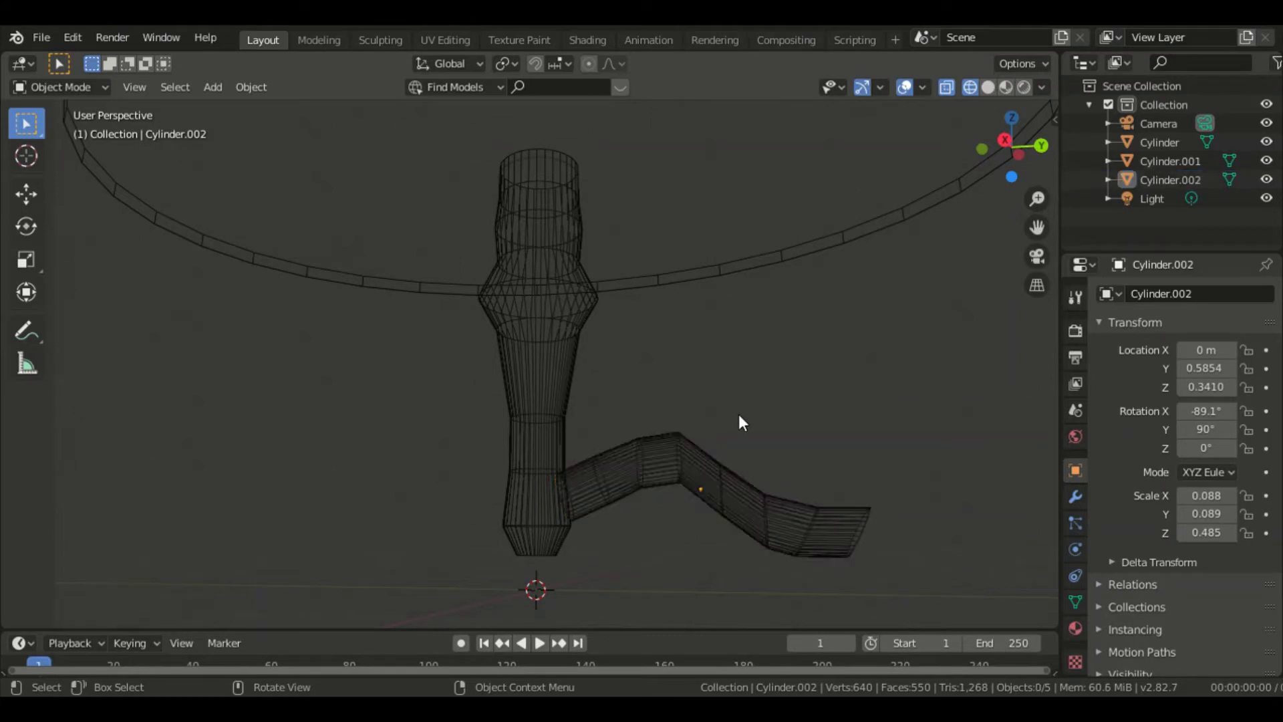
key("Tab")
key("b")
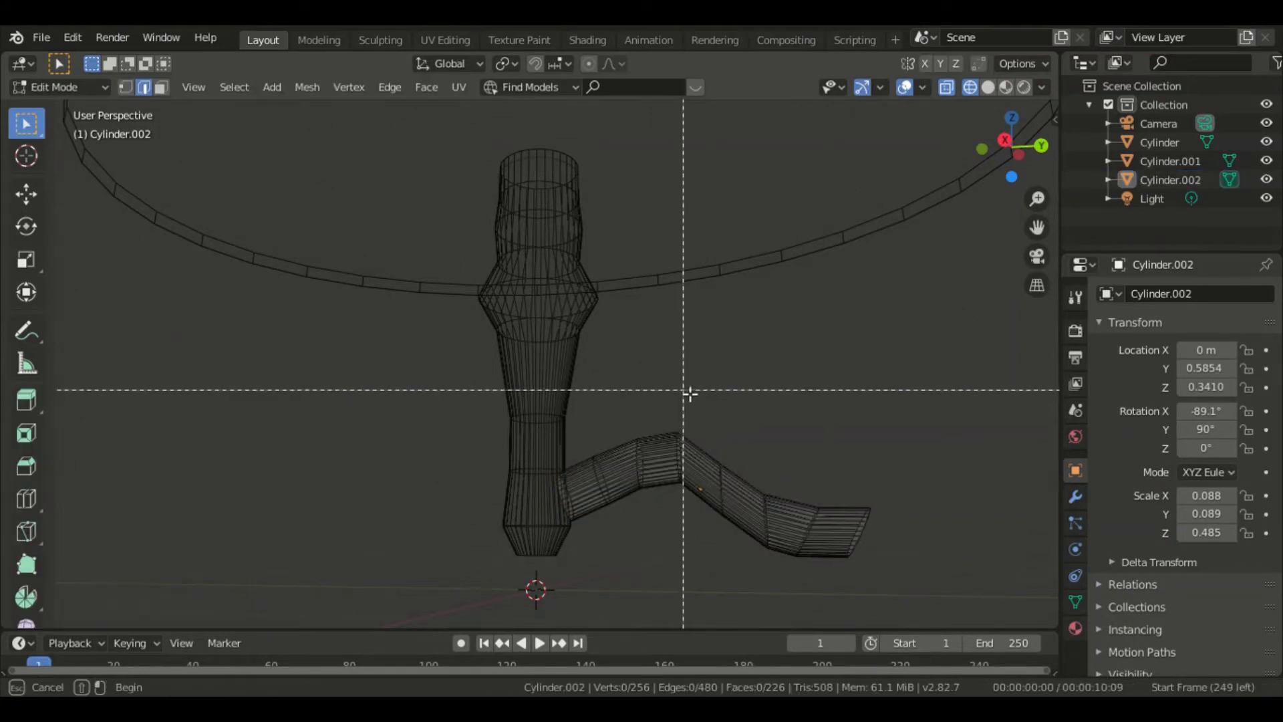
left_click_drag(700, 384, 938, 578)
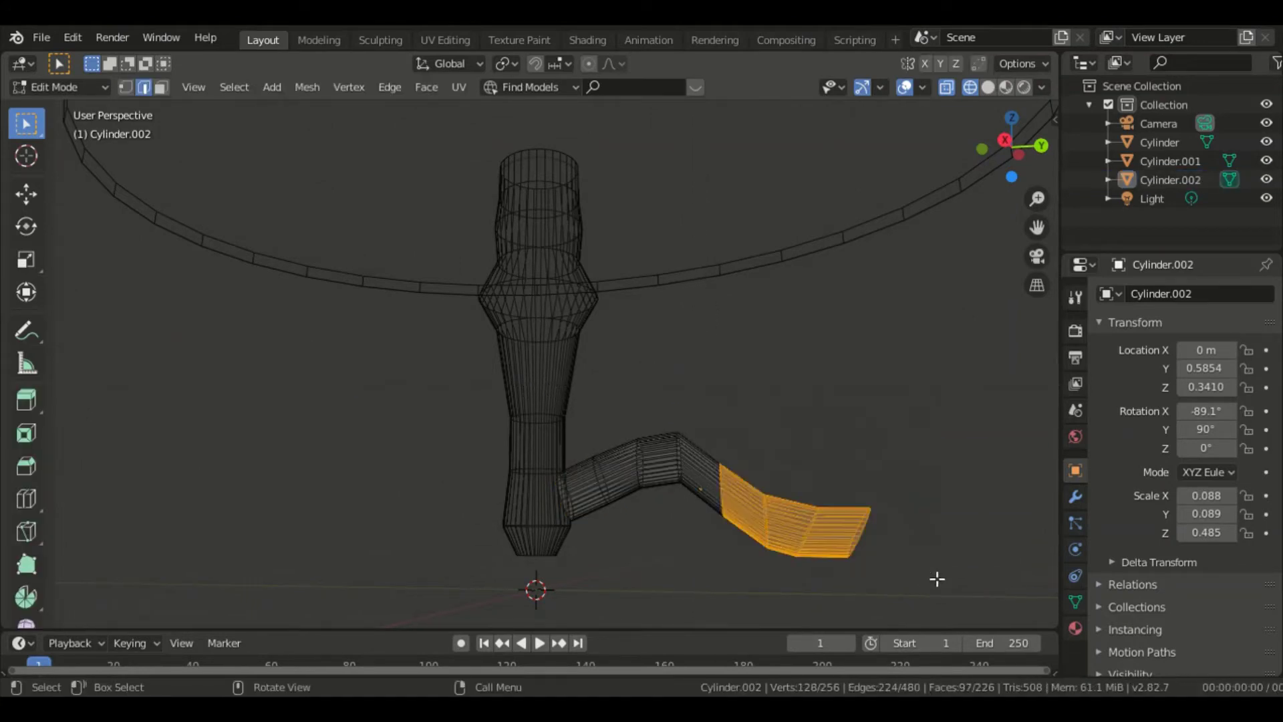
key("g")
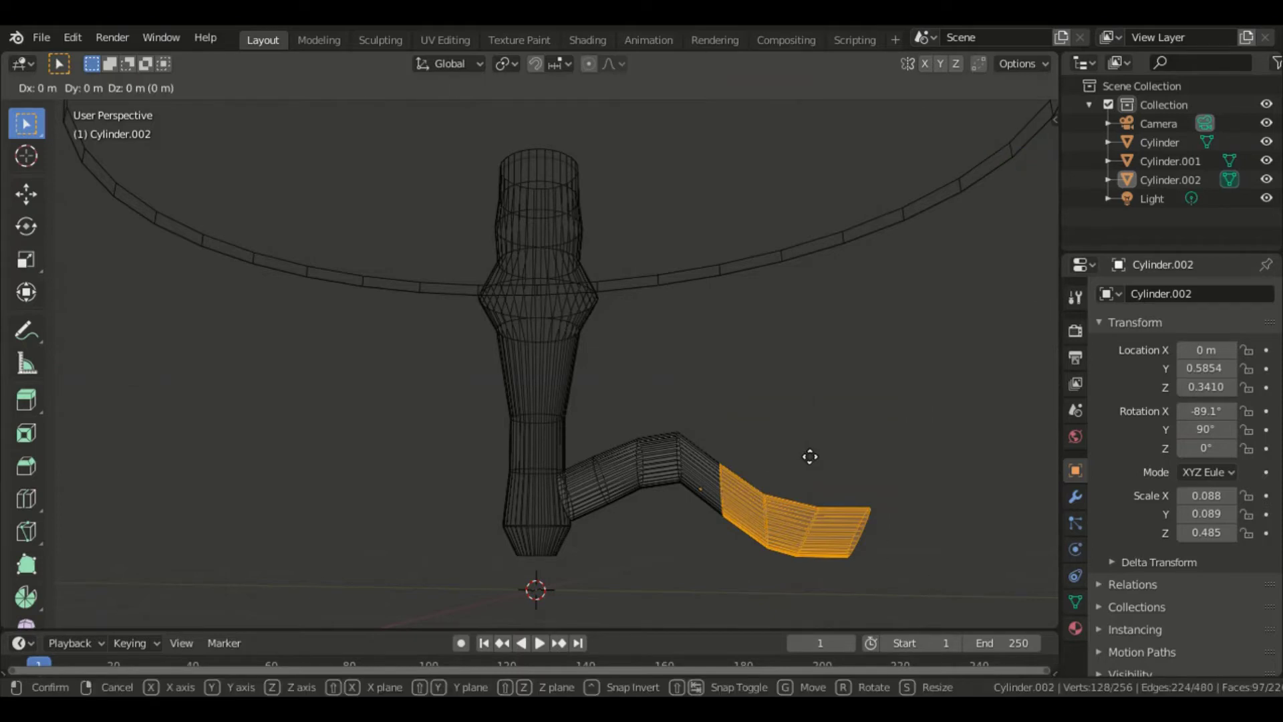
key("z")
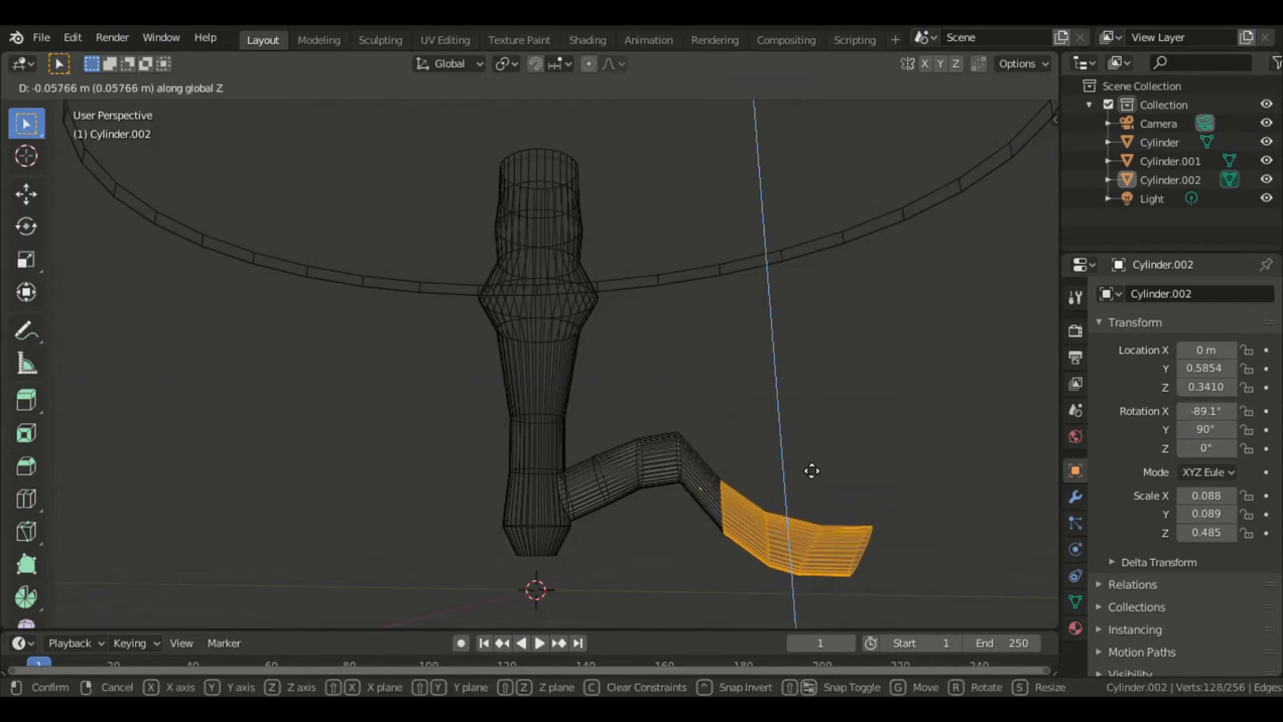
left_click(805, 450)
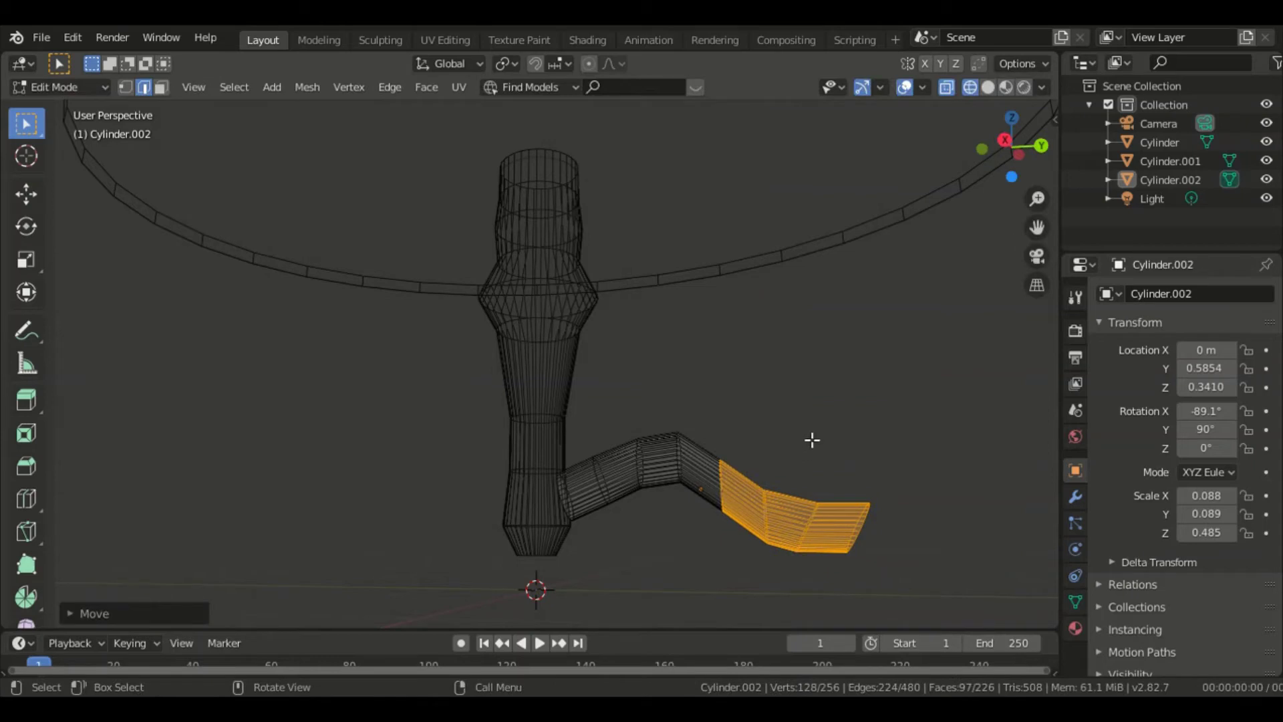
left_click(801, 419)
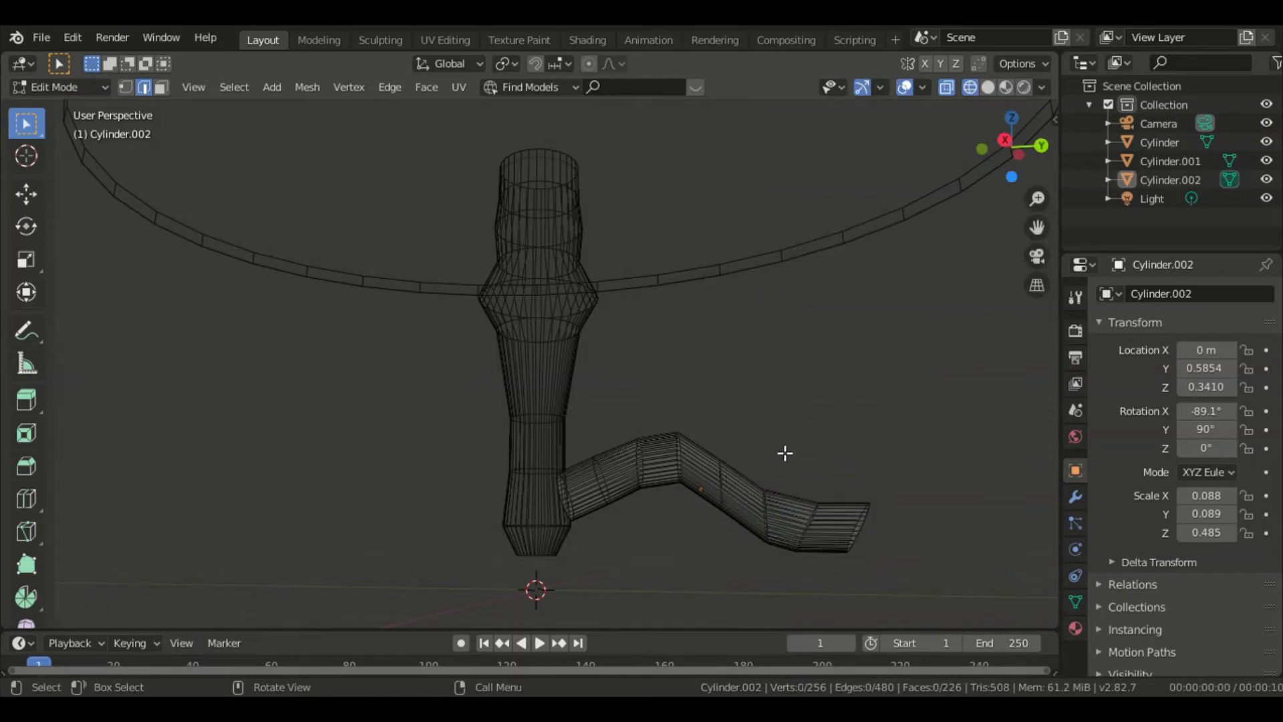
- Select the leg's outer two segments and rotate them slightly in the current view so the foot tilts downward
key("b")
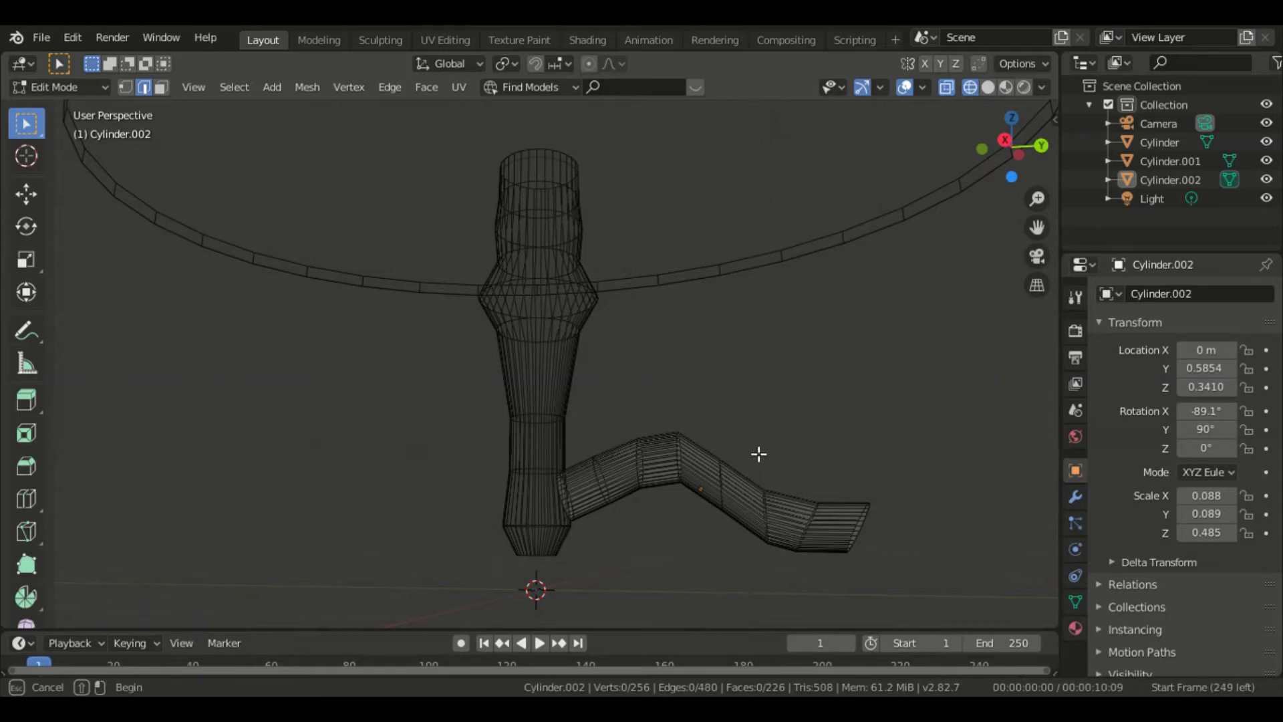
left_click_drag(752, 447, 988, 596)
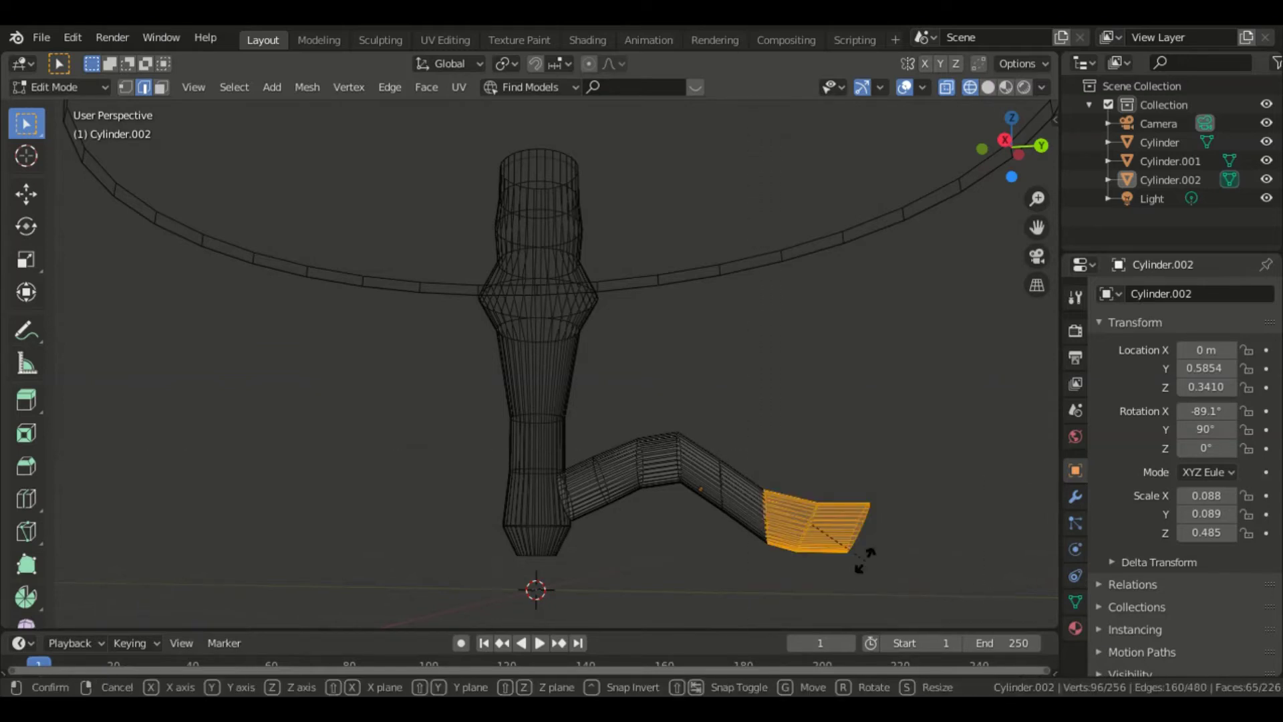
key("r")
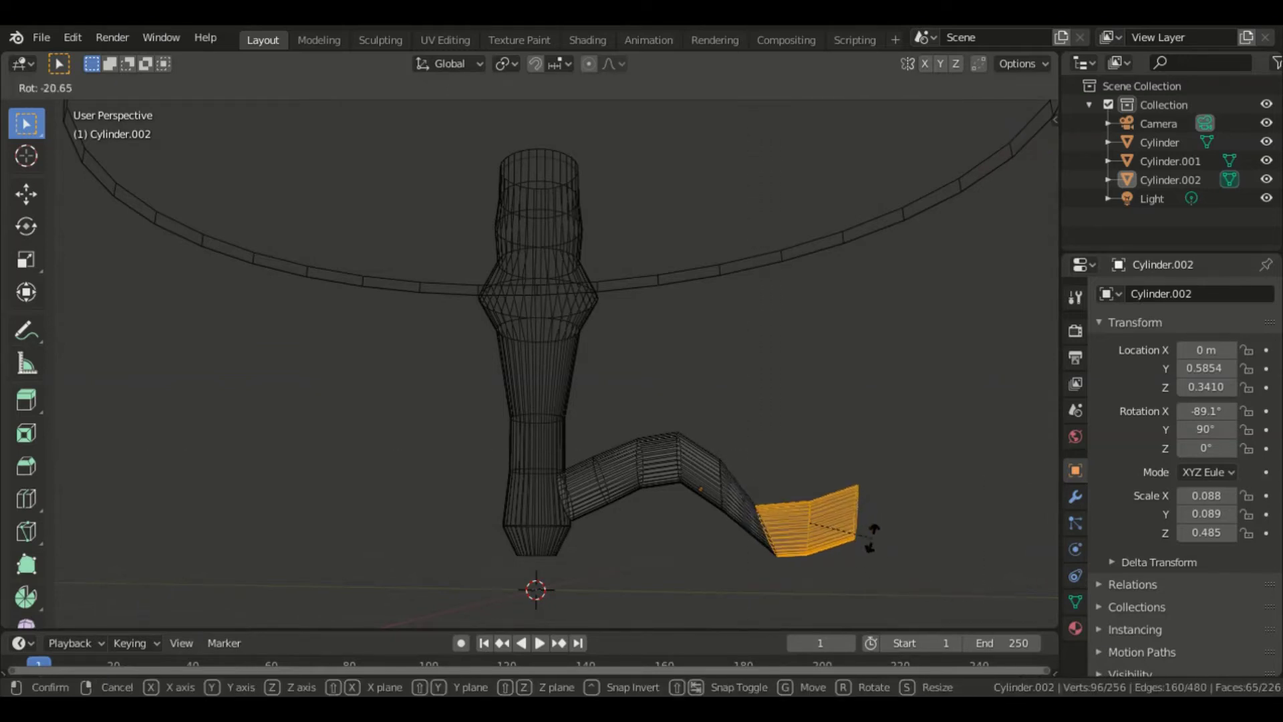
left_click(828, 537)
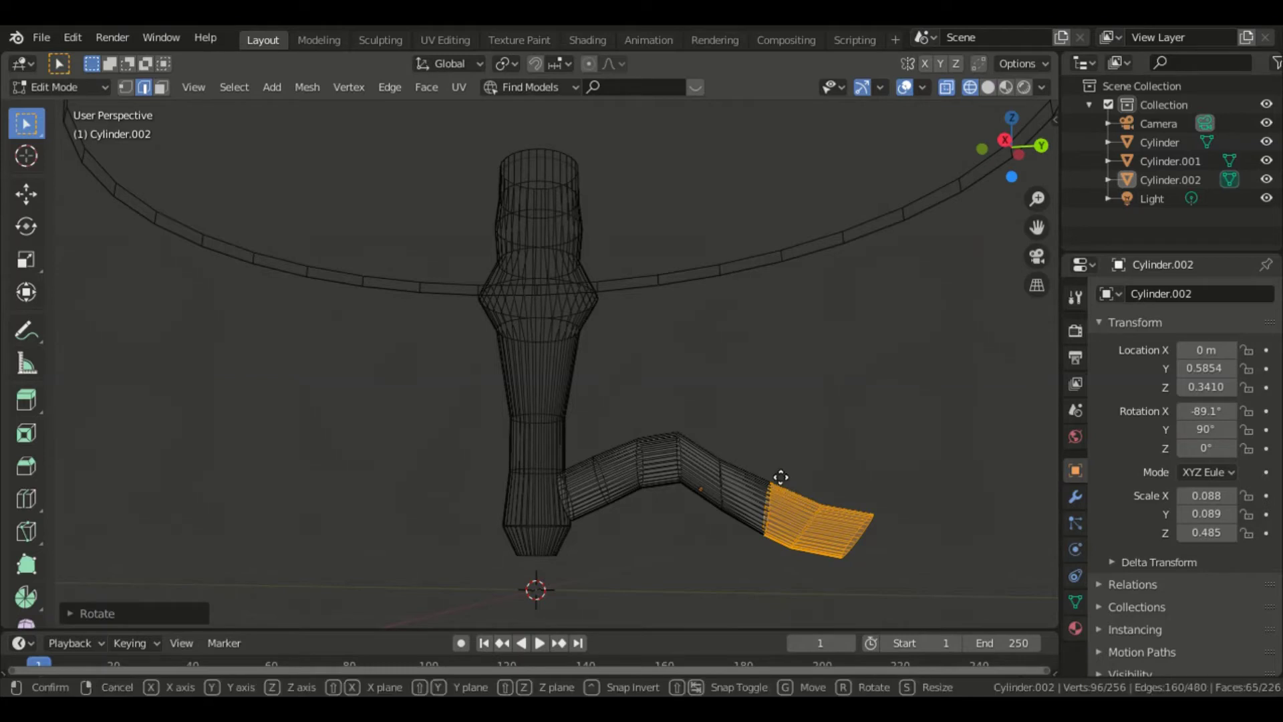
- Lower the outer two leg segments about 0.066 m along Z and clear the selection
key("g")
key("z")
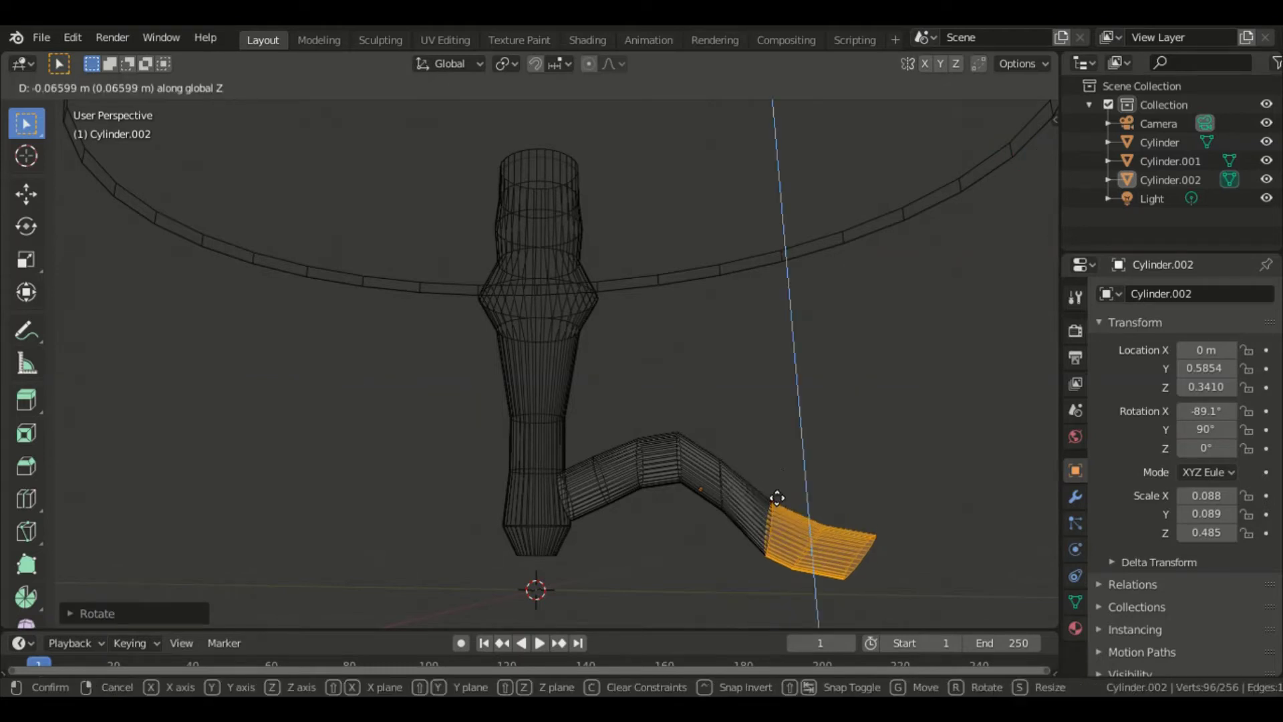
left_click(777, 498)
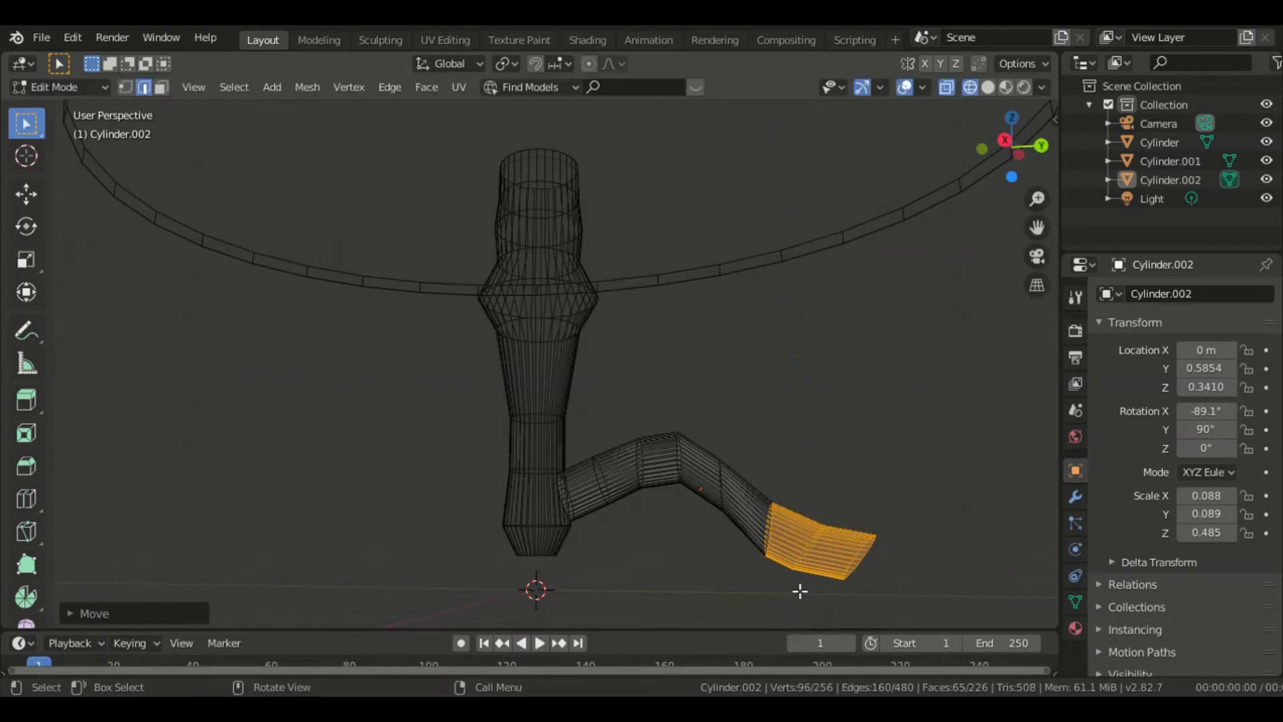
left_click(715, 416)
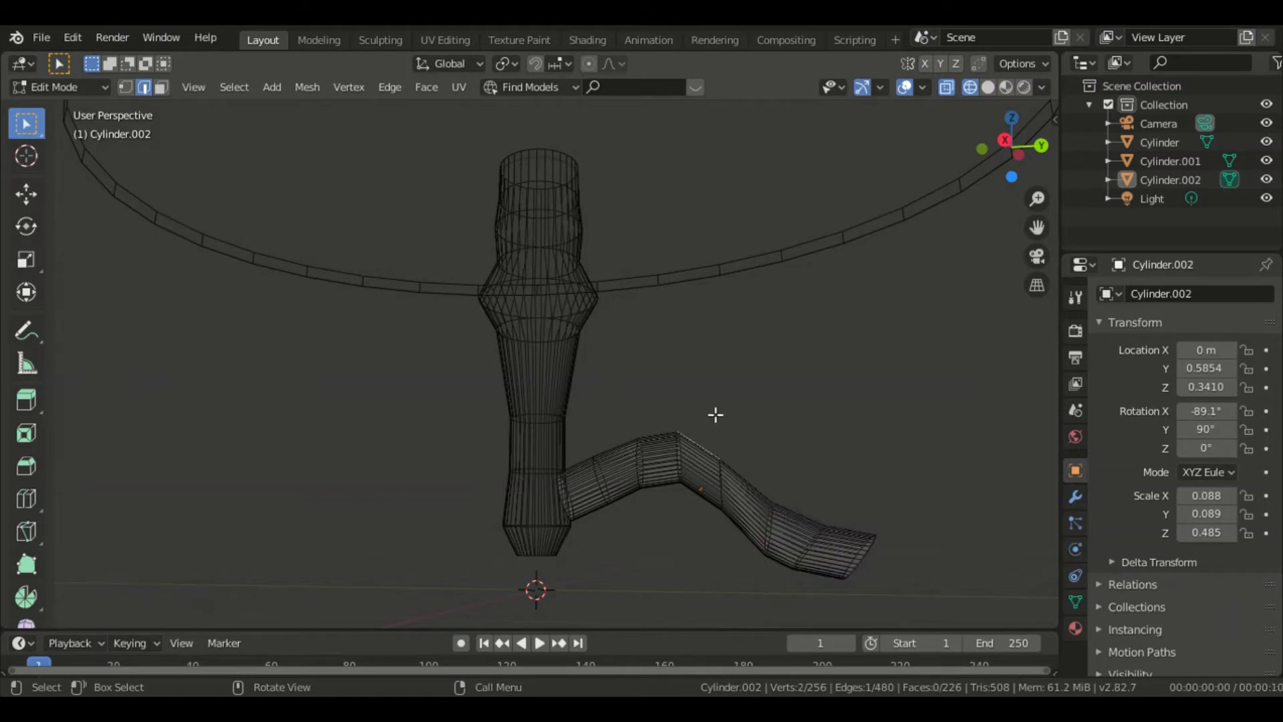
left_click(741, 362)
- Select the two sloping segments just past the leg's peak, lower them slightly along Z, and clear the selection
key("b")
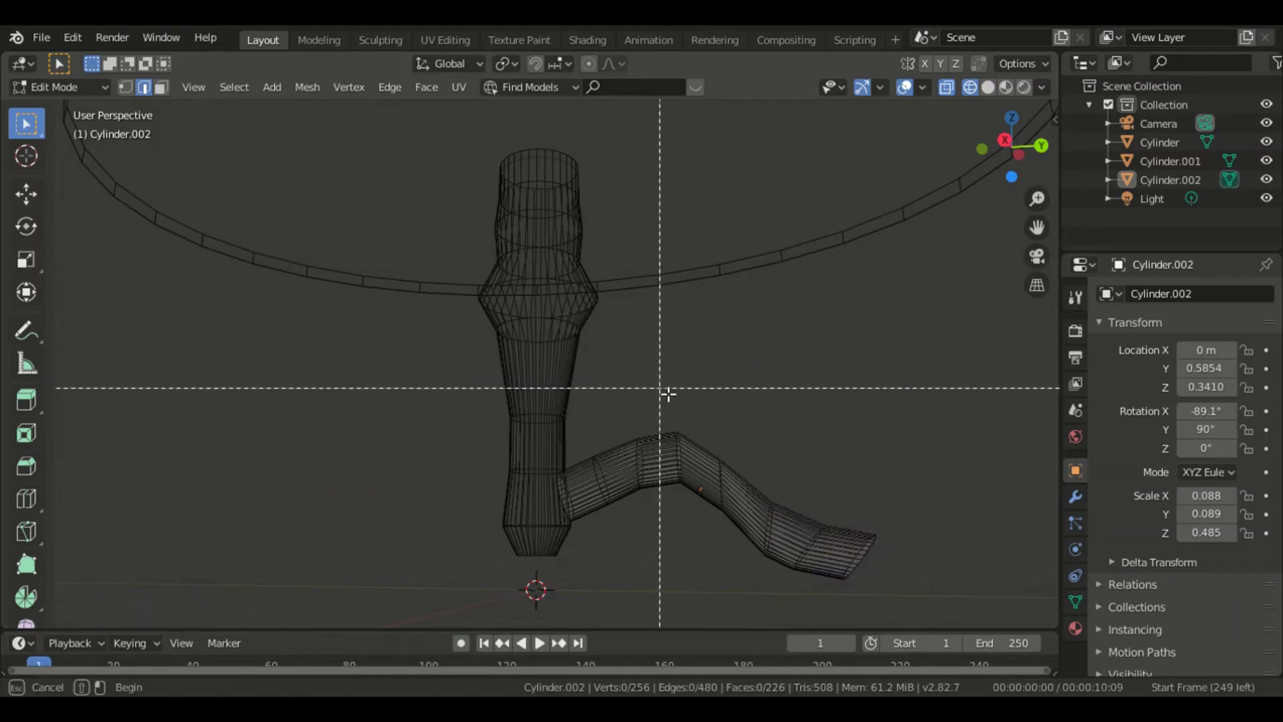
left_click_drag(662, 385, 775, 573)
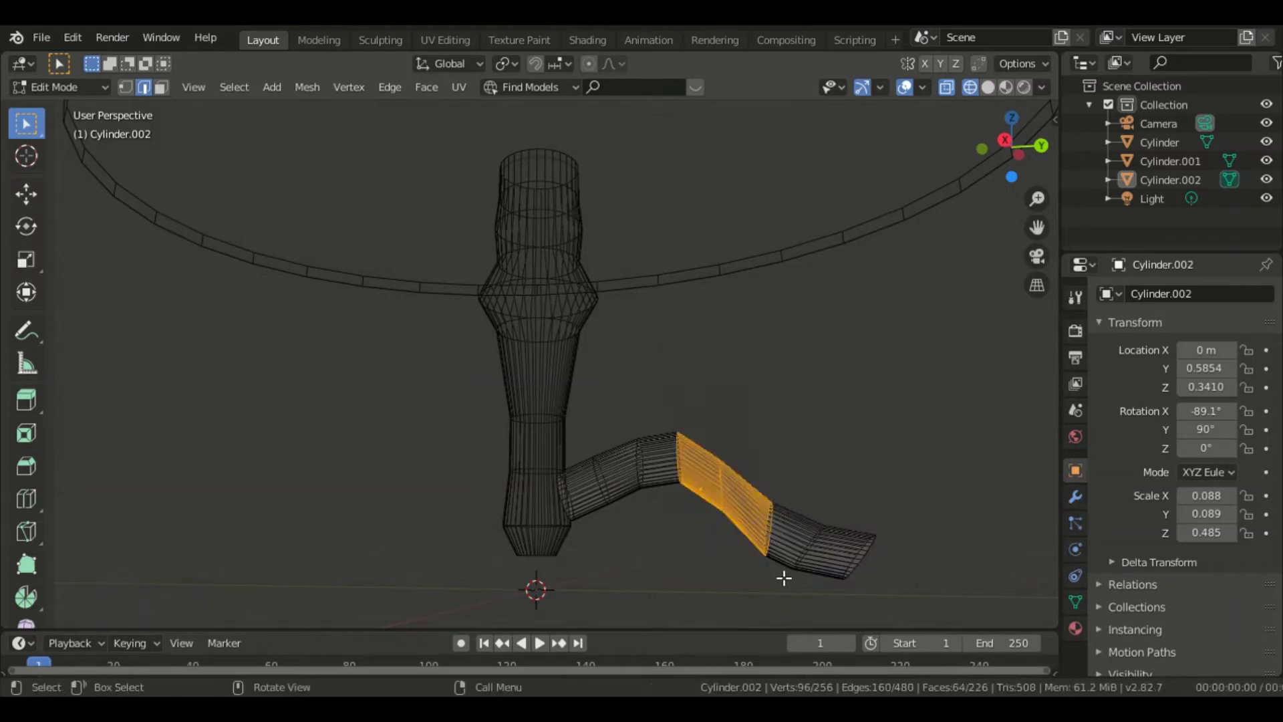
key("g")
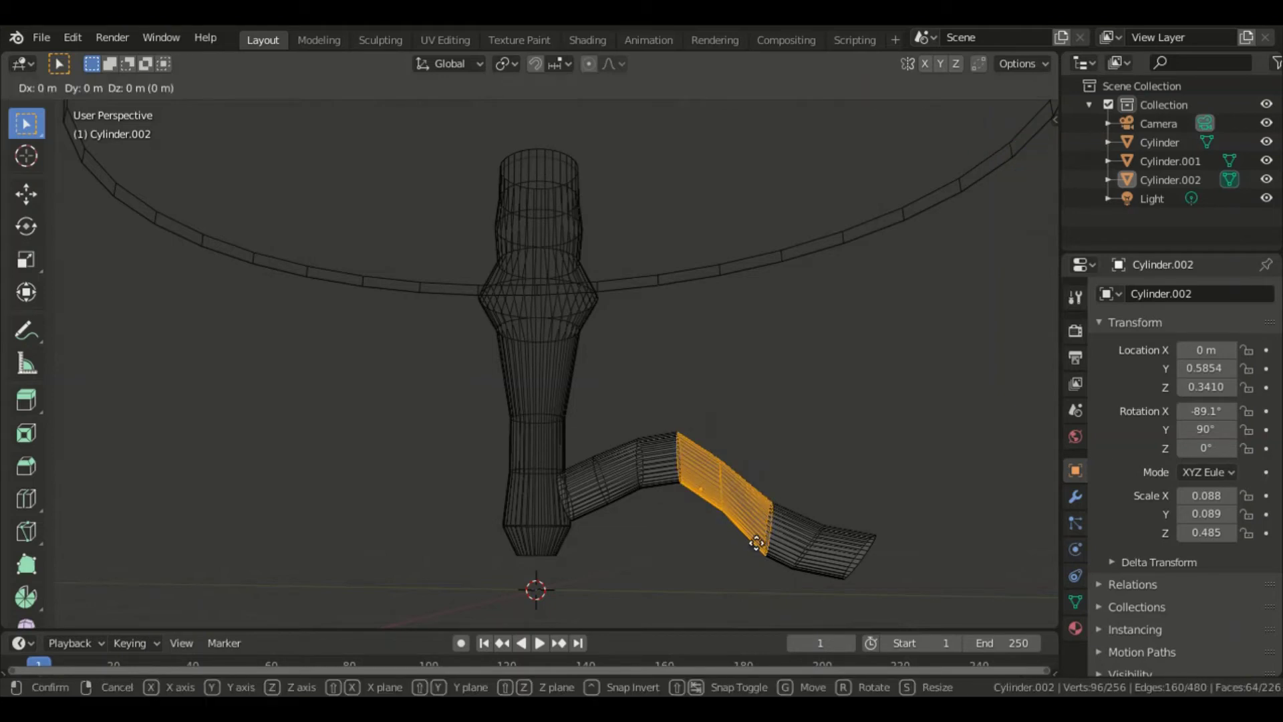
key("z")
left_click(755, 547)
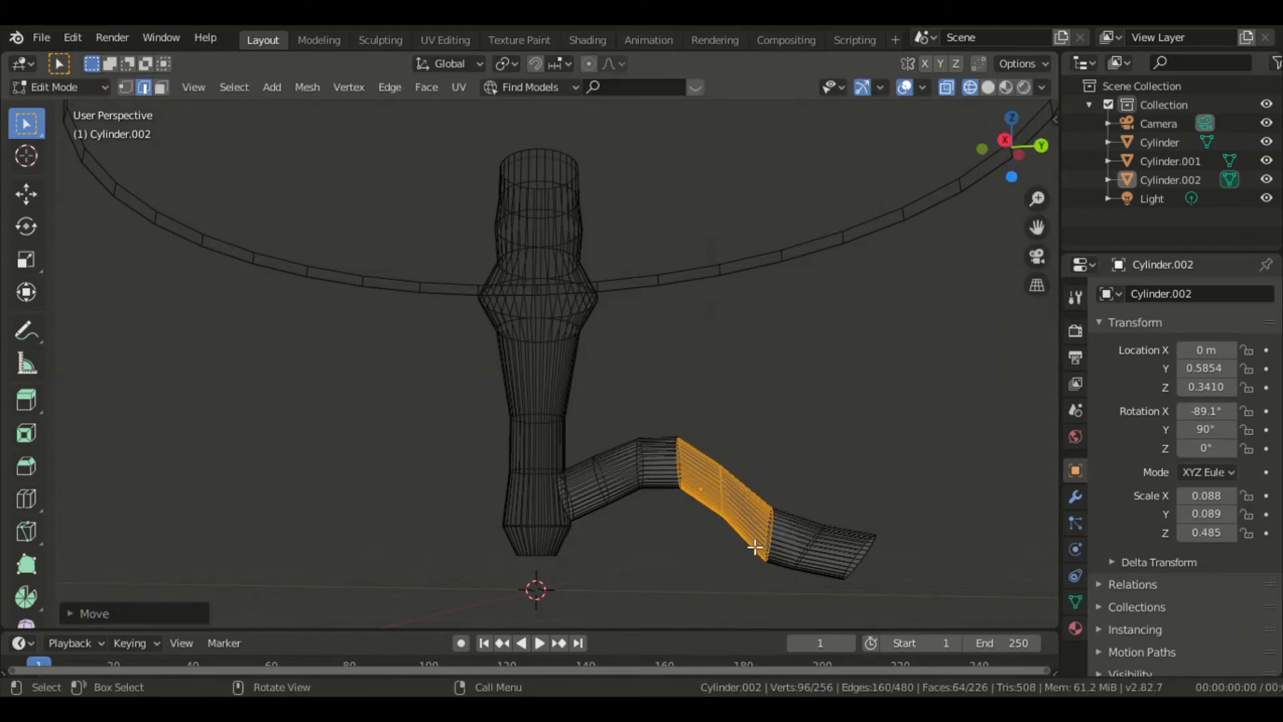
left_click(865, 454)
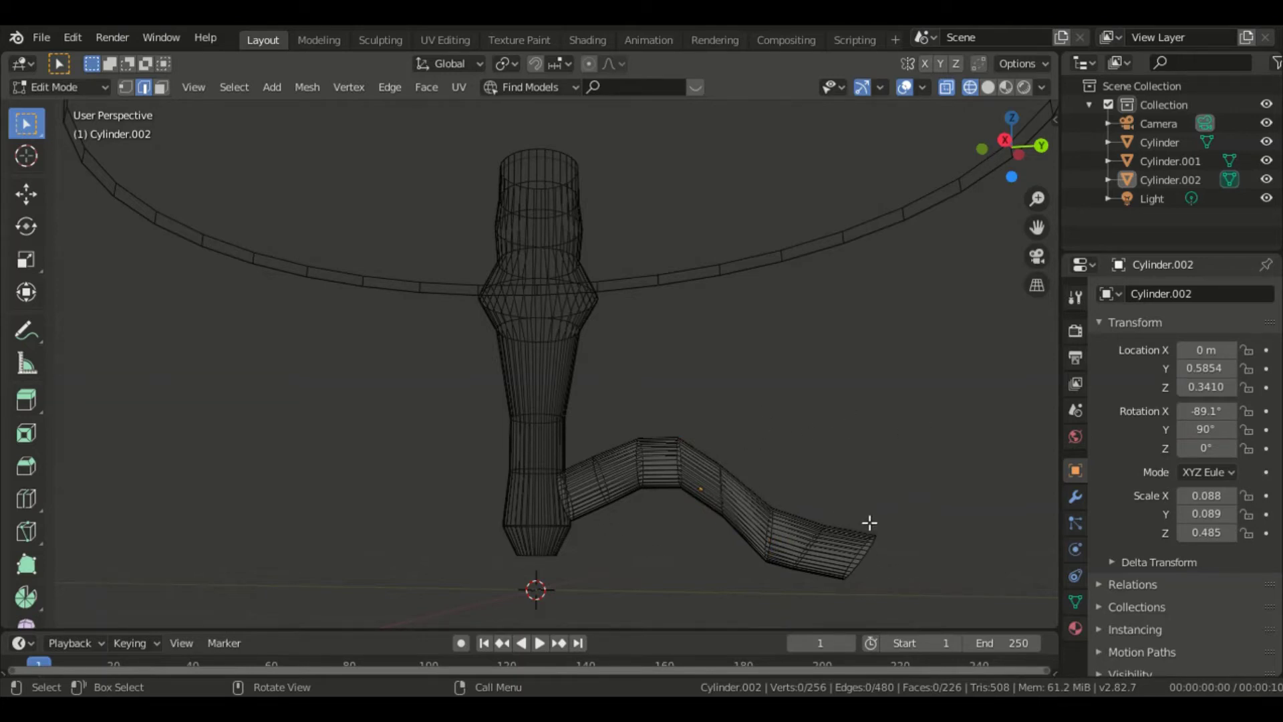
- Select the end face at the leg's outer tip, extrude it a short distance outward, and scale it to about 0.66
left_click_drag(822, 502, 892, 602)
left_click(901, 492)
key("b")
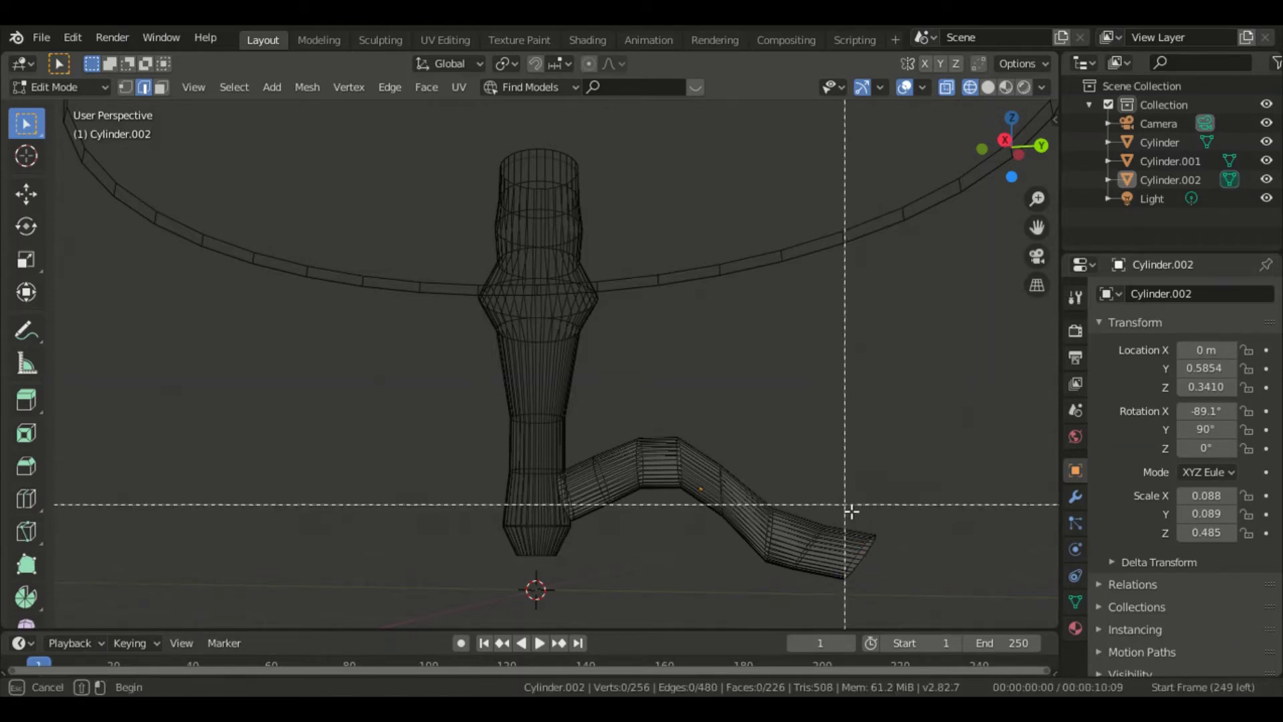
left_click_drag(850, 500, 894, 599)
key("b")
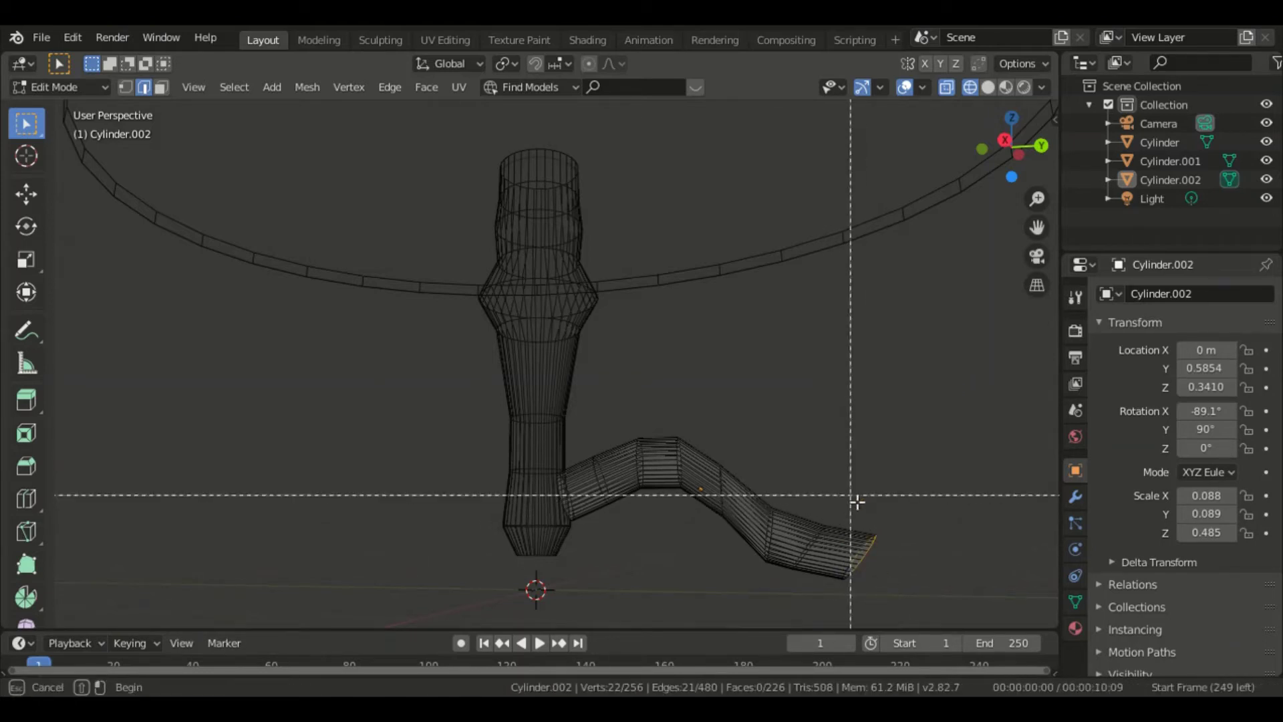
left_click_drag(840, 478, 899, 607)
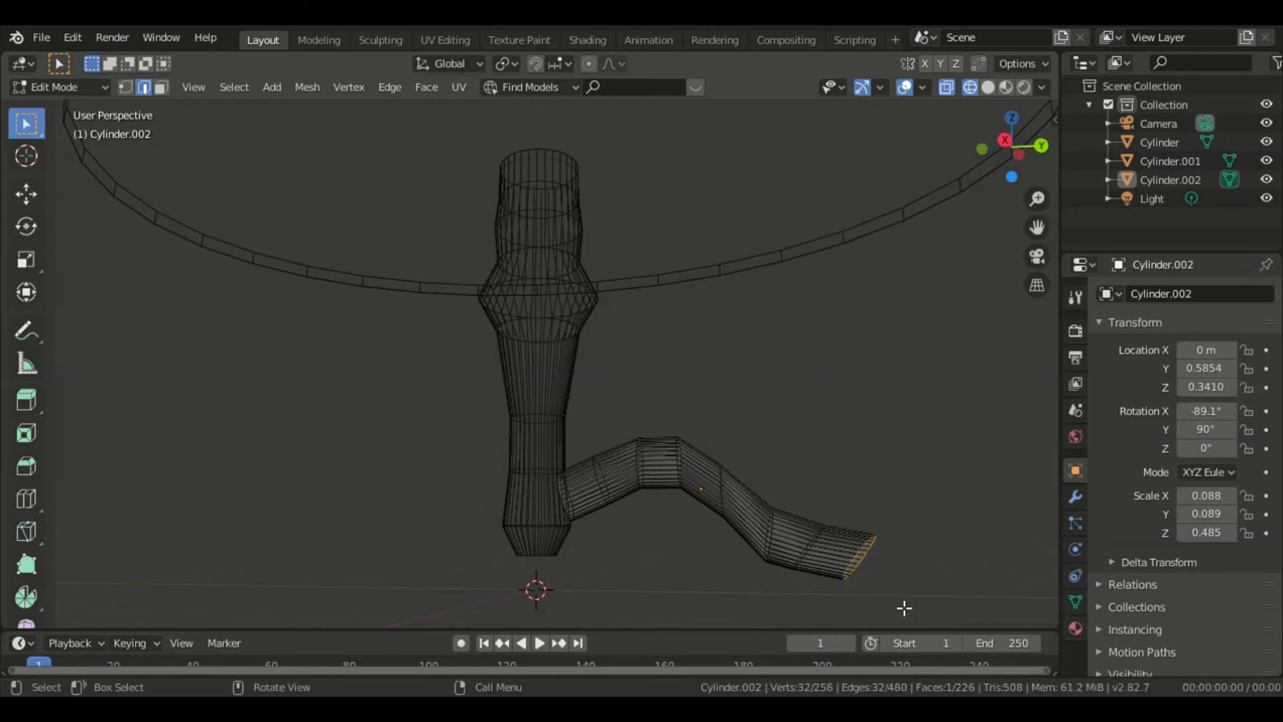
key("e")
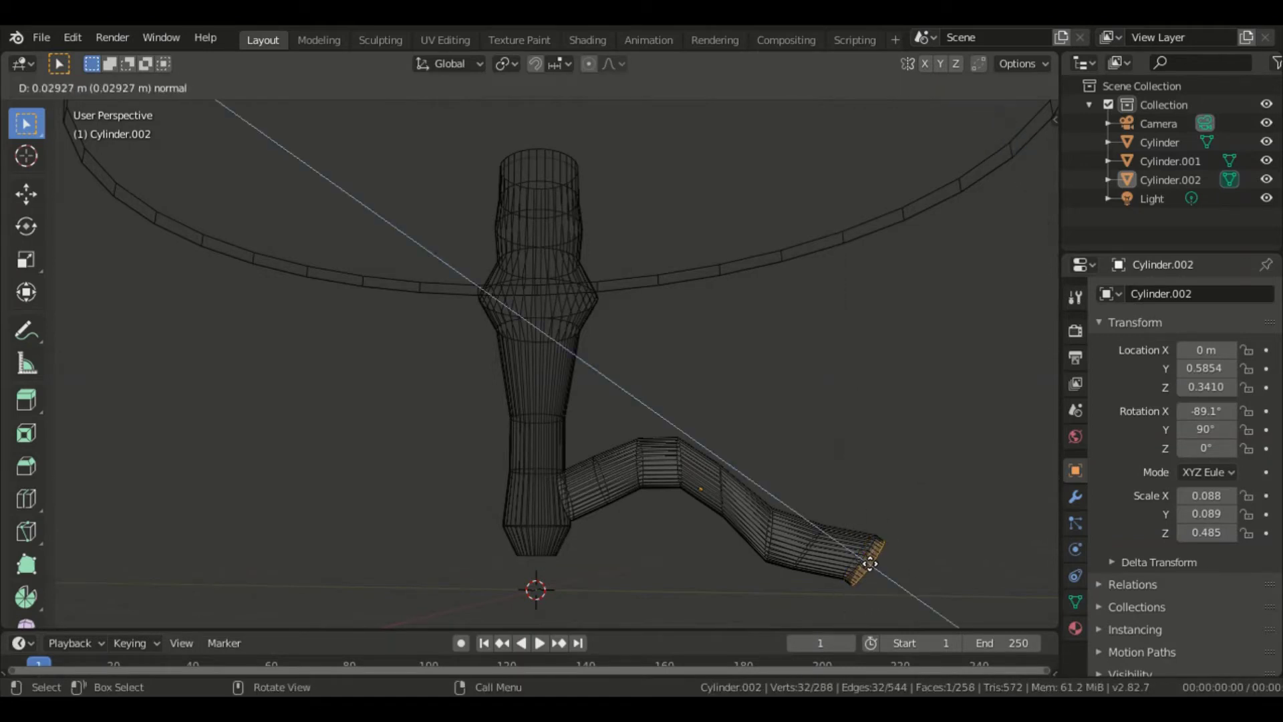
left_click(884, 564)
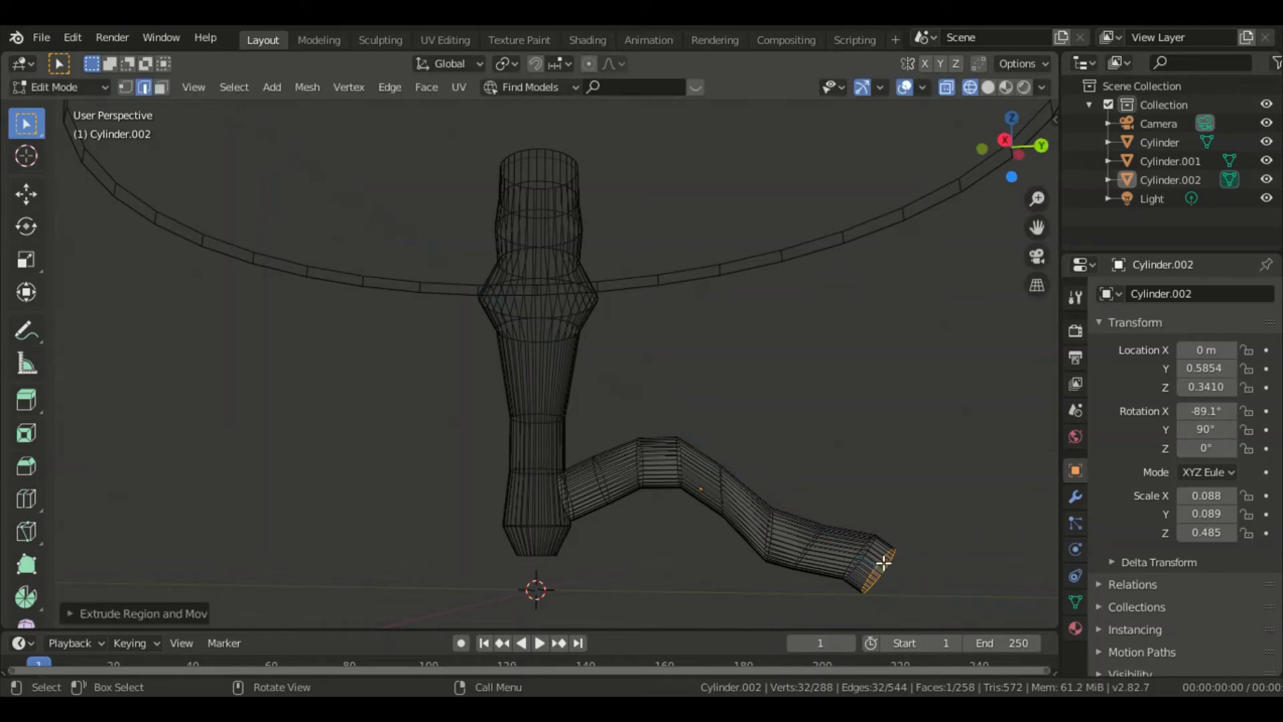
key("s")
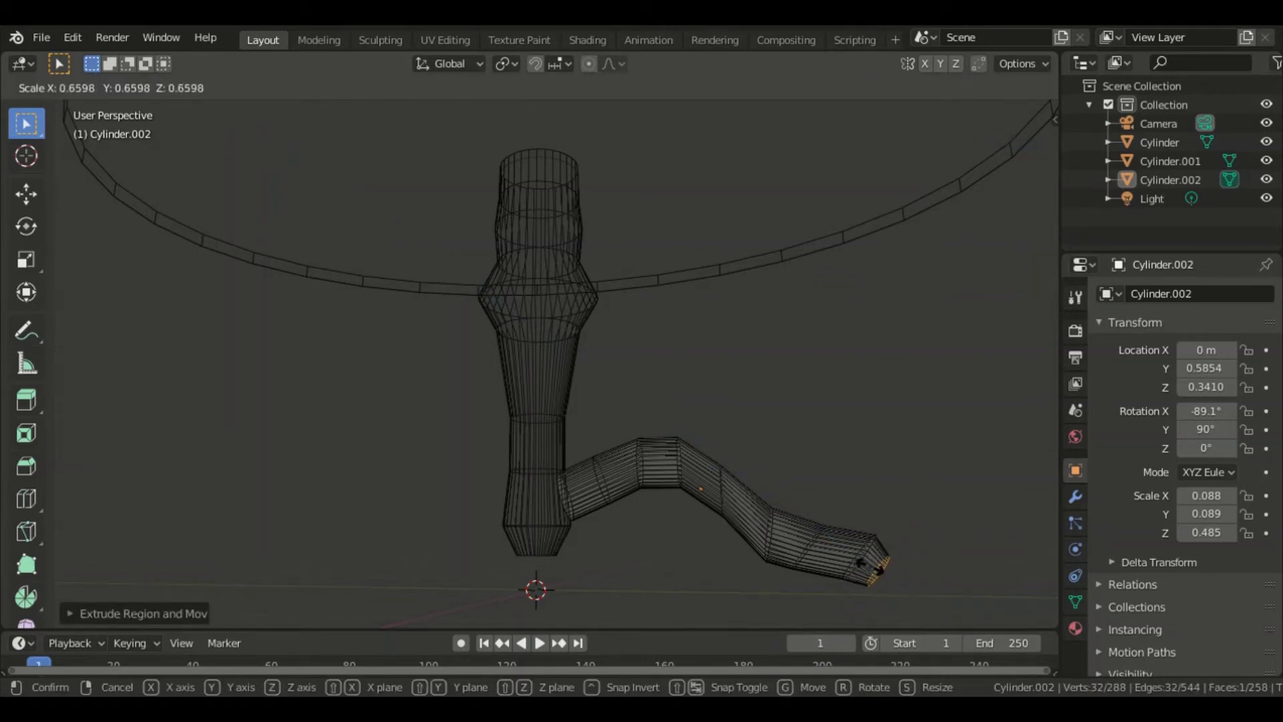
left_click(878, 572)
- Extrude the leg's narrowed tip again and rotate the new end face about -37° in the current view so it stands upright
key("e")
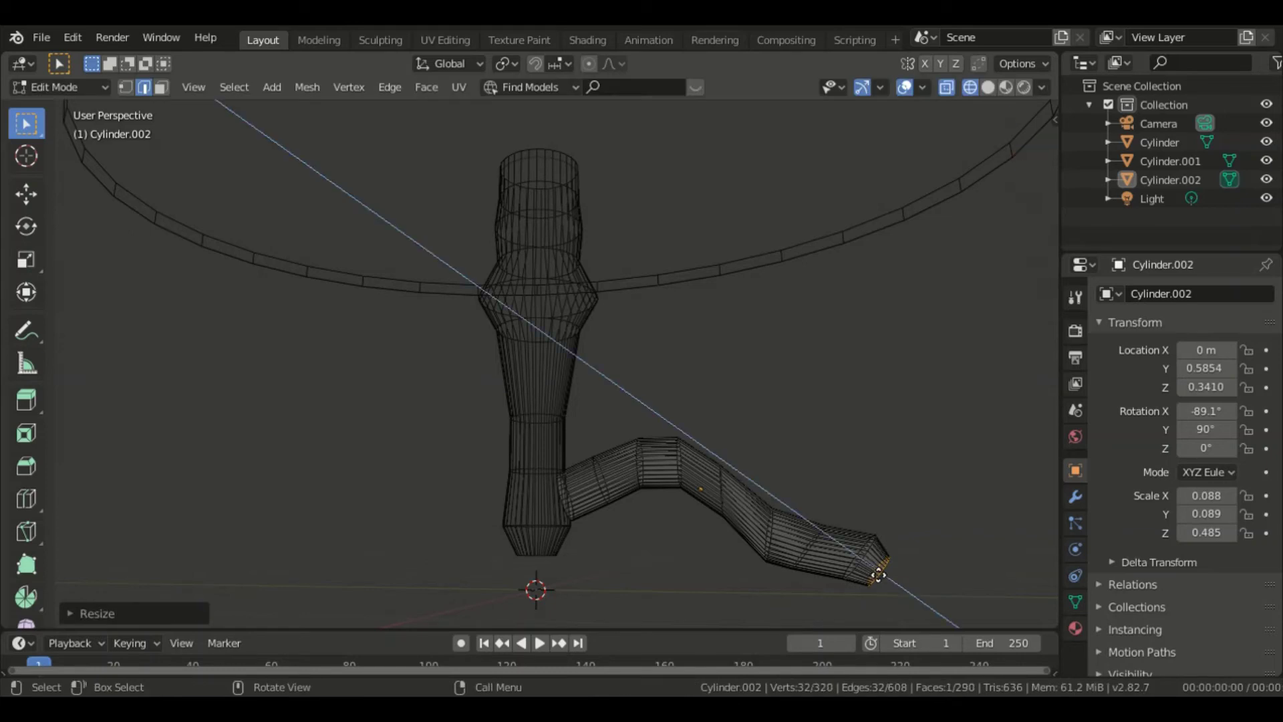
left_click(893, 575)
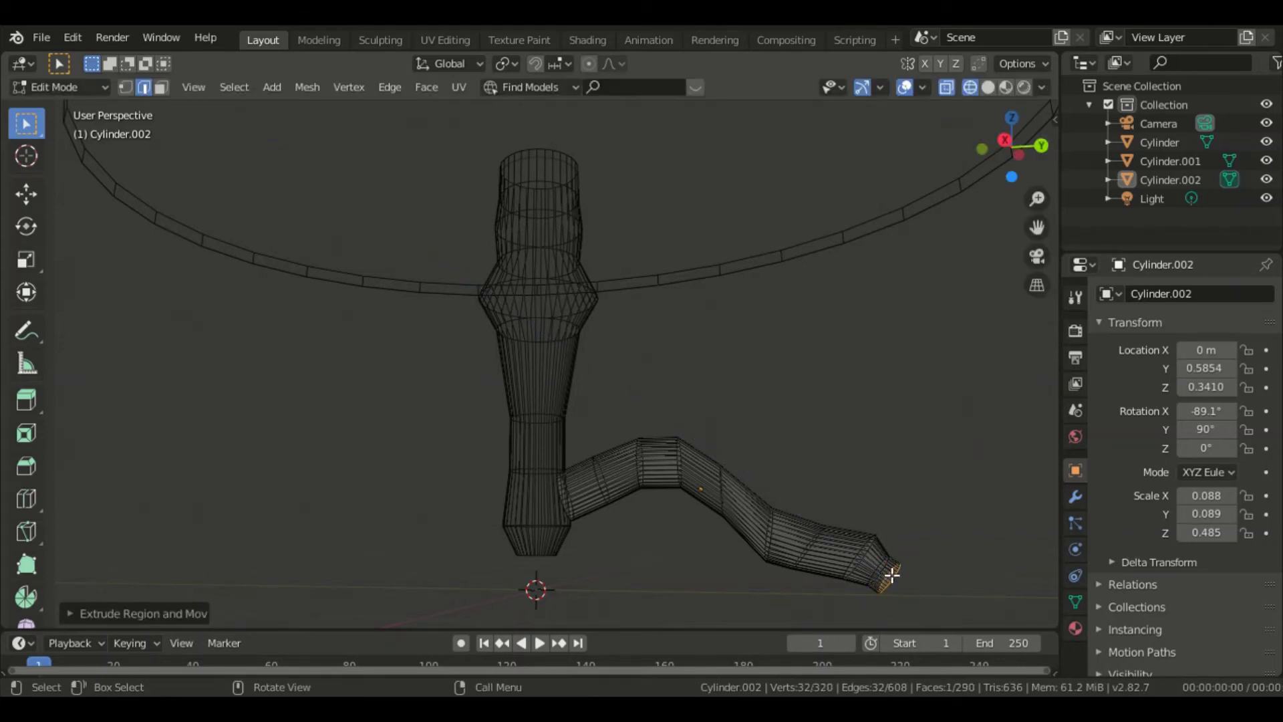
key("r")
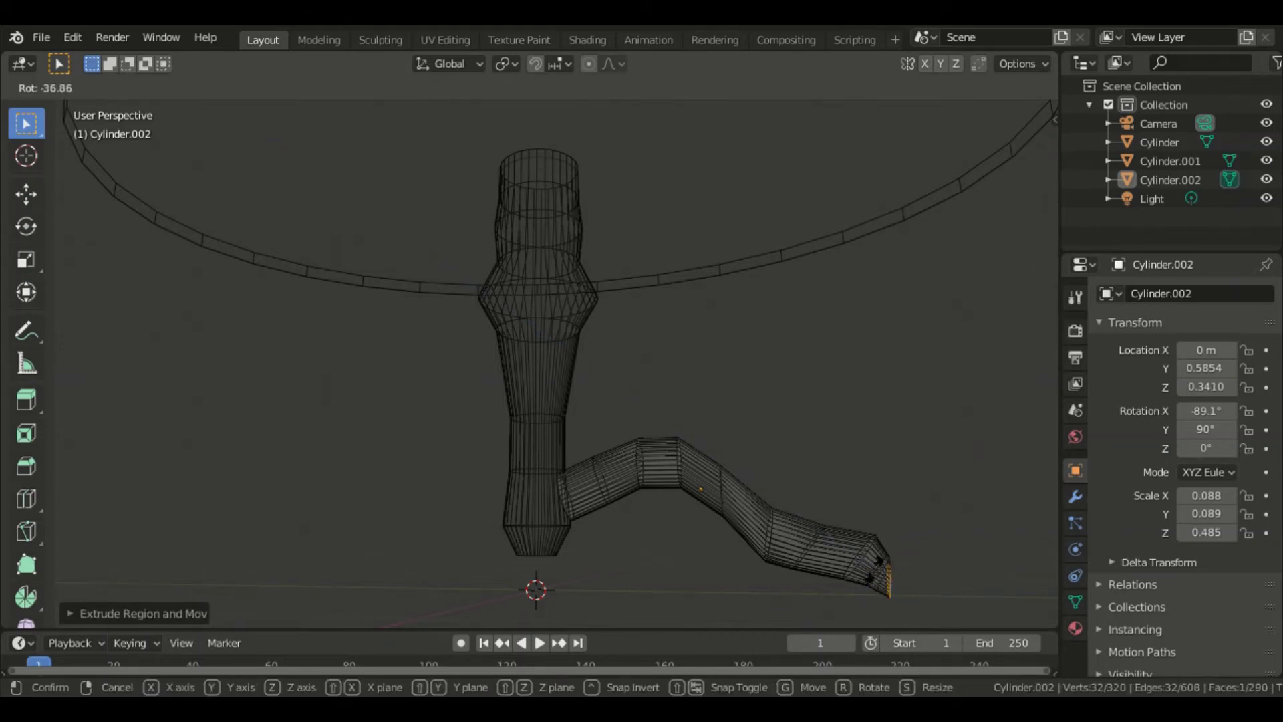
left_click(879, 575)
- Extrude the upright tip face slightly outward, scale it to about 0.6, and clear the selection
key("e")
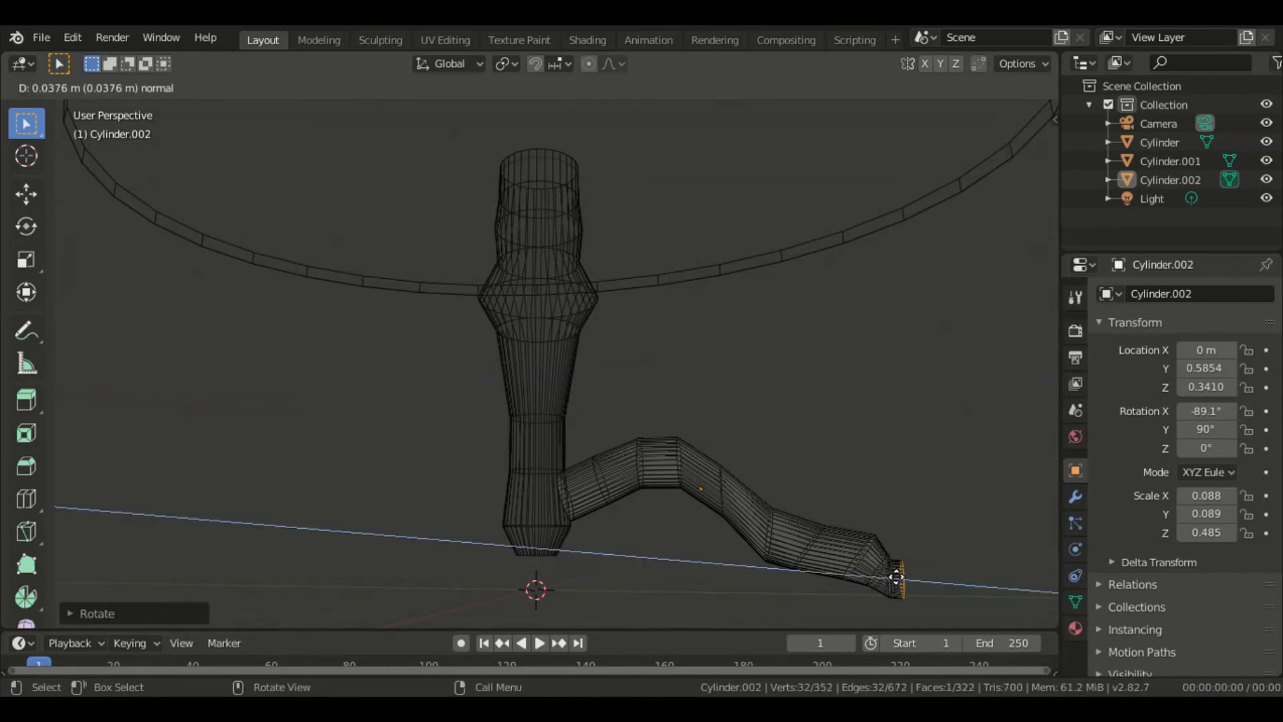
left_click(899, 575)
key("s")
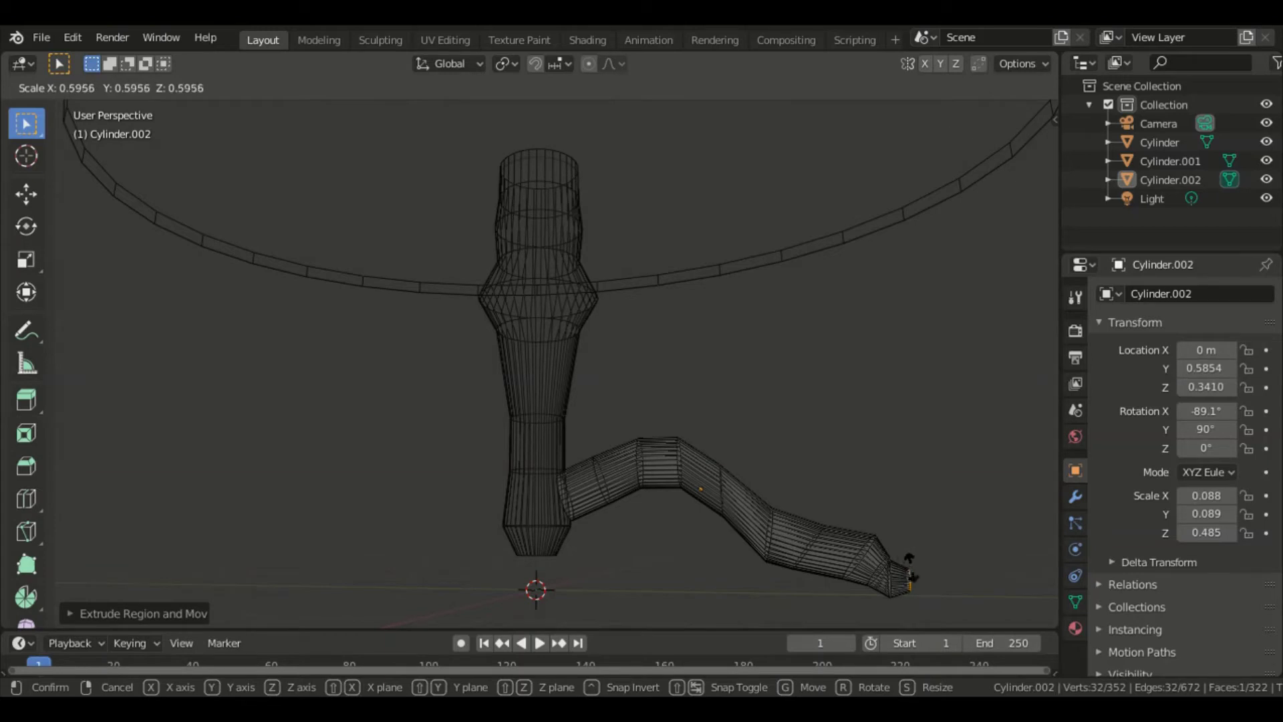
left_click(919, 576)
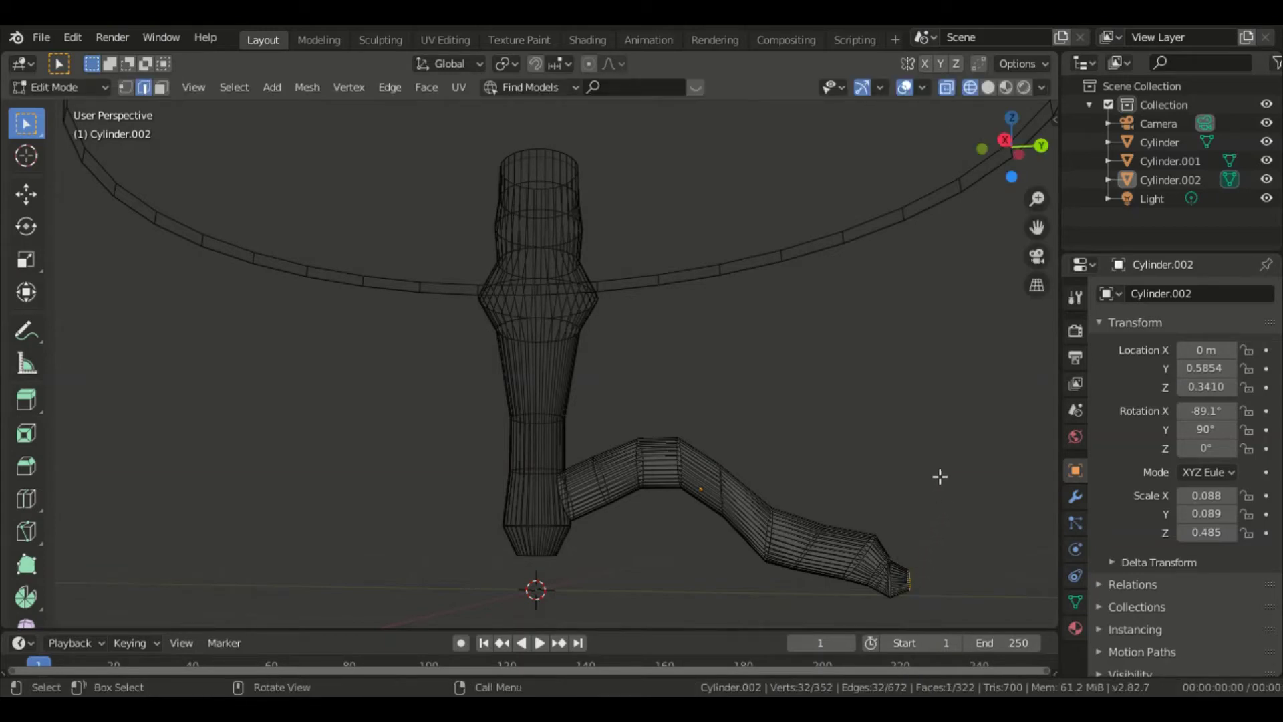
key("alt+a")
- In Object Mode, duplicate the finished leg three times, placing two copies on the support's opposite side and one above the original leg
middle_click_drag(720, 379, 772, 419)
middle_click_drag(643, 355, 642, 374)
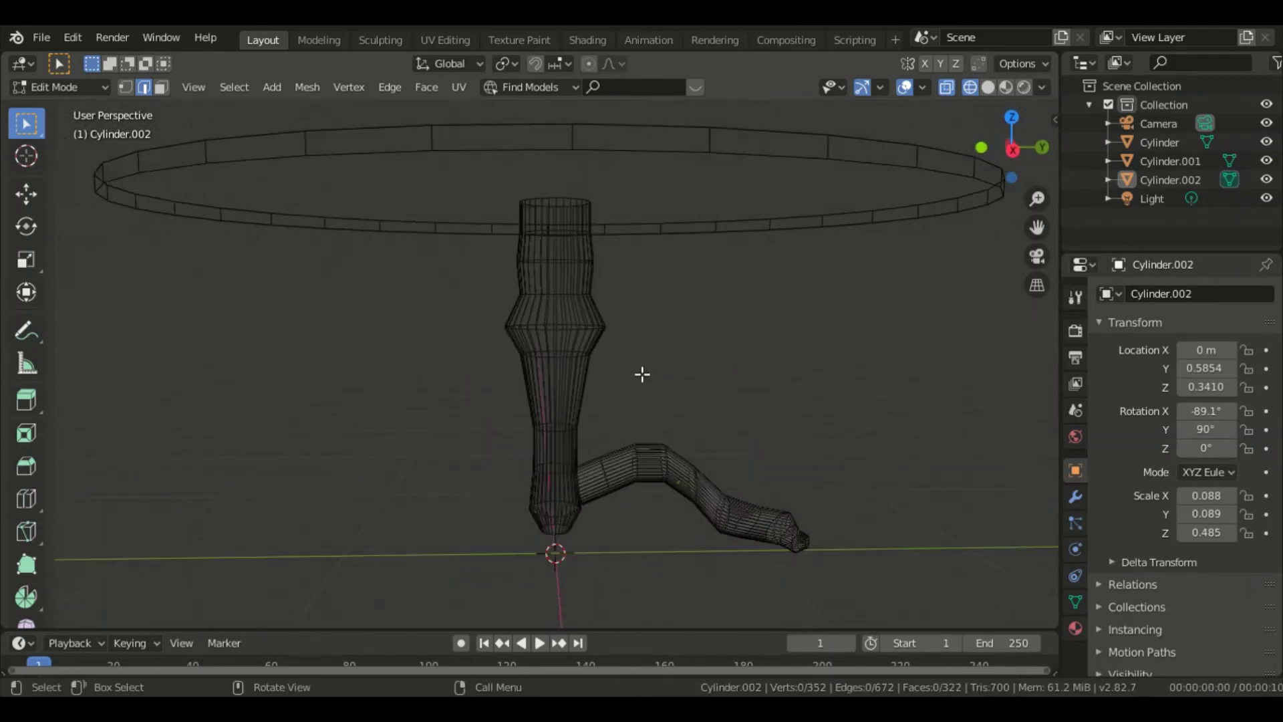
middle_click_drag(415, 391, 380, 397)
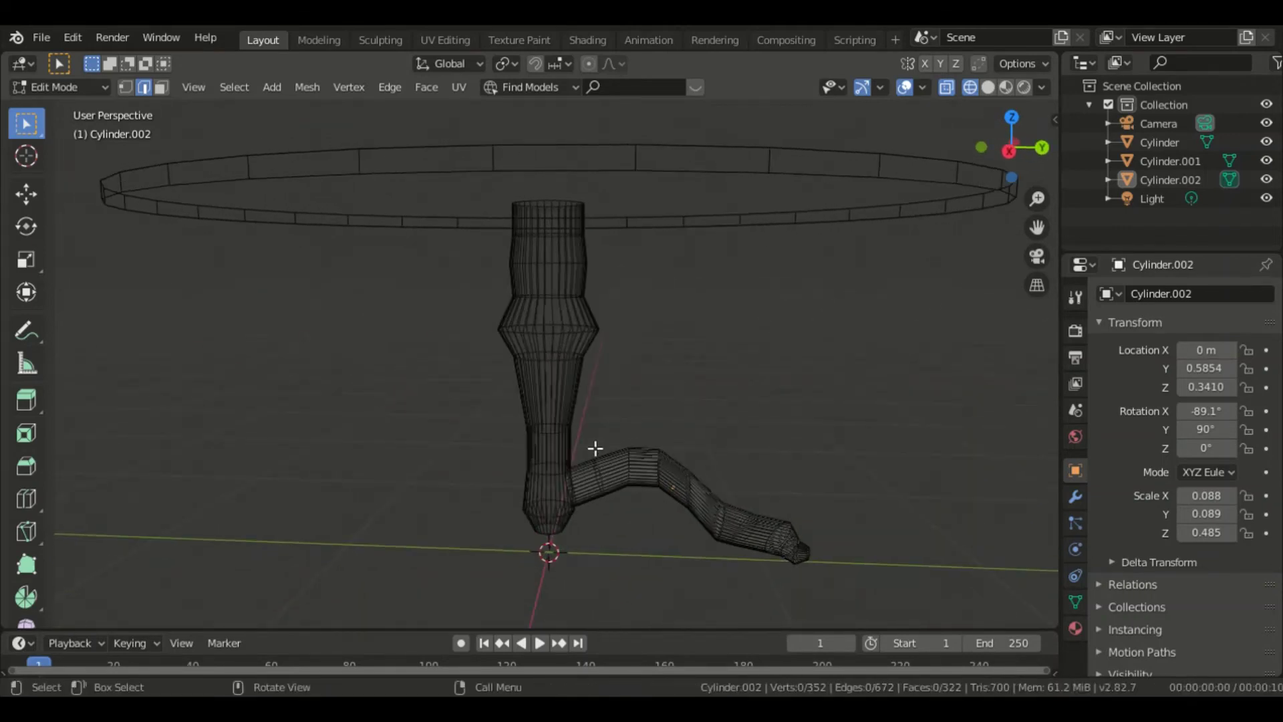
key("Tab")
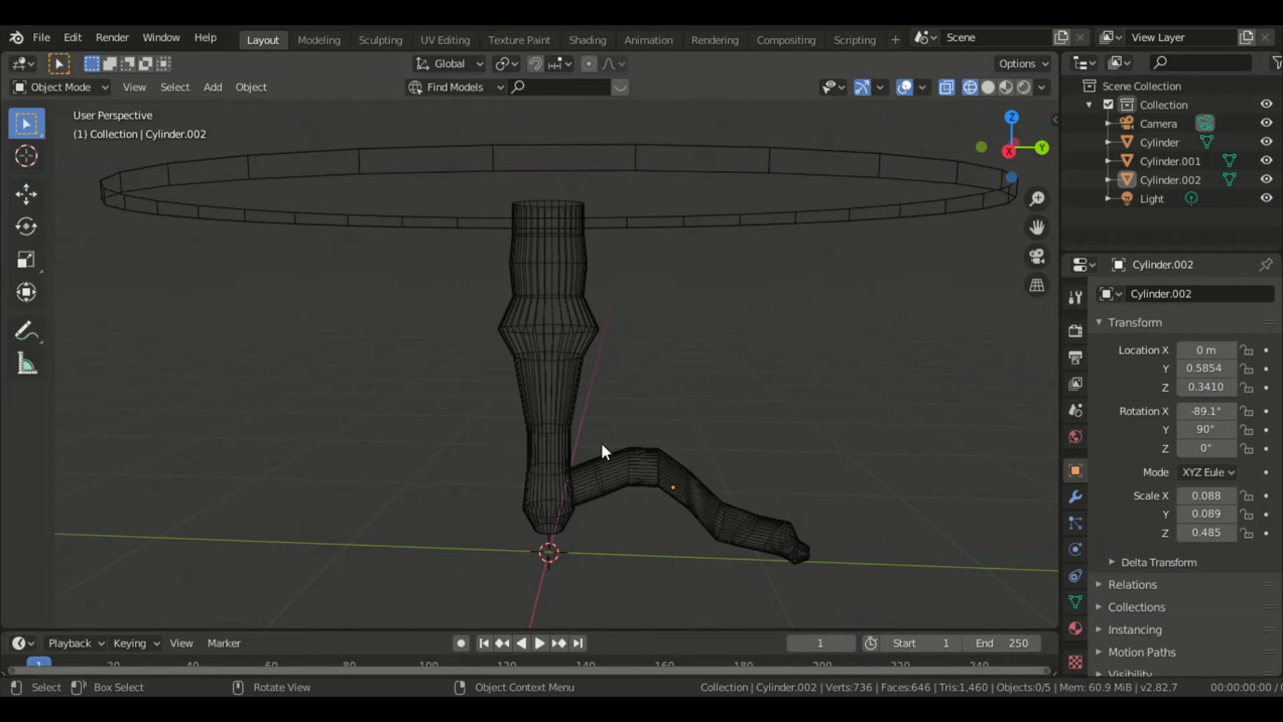
left_click(651, 465)
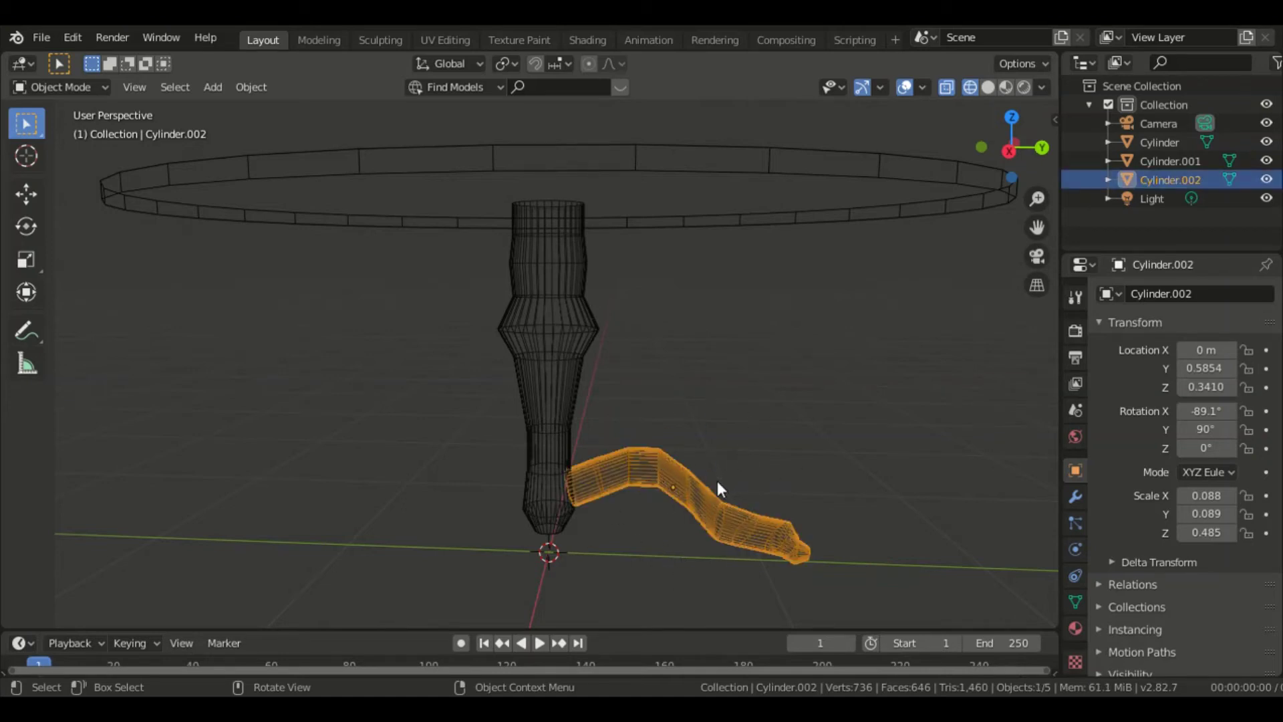
key("shift+d")
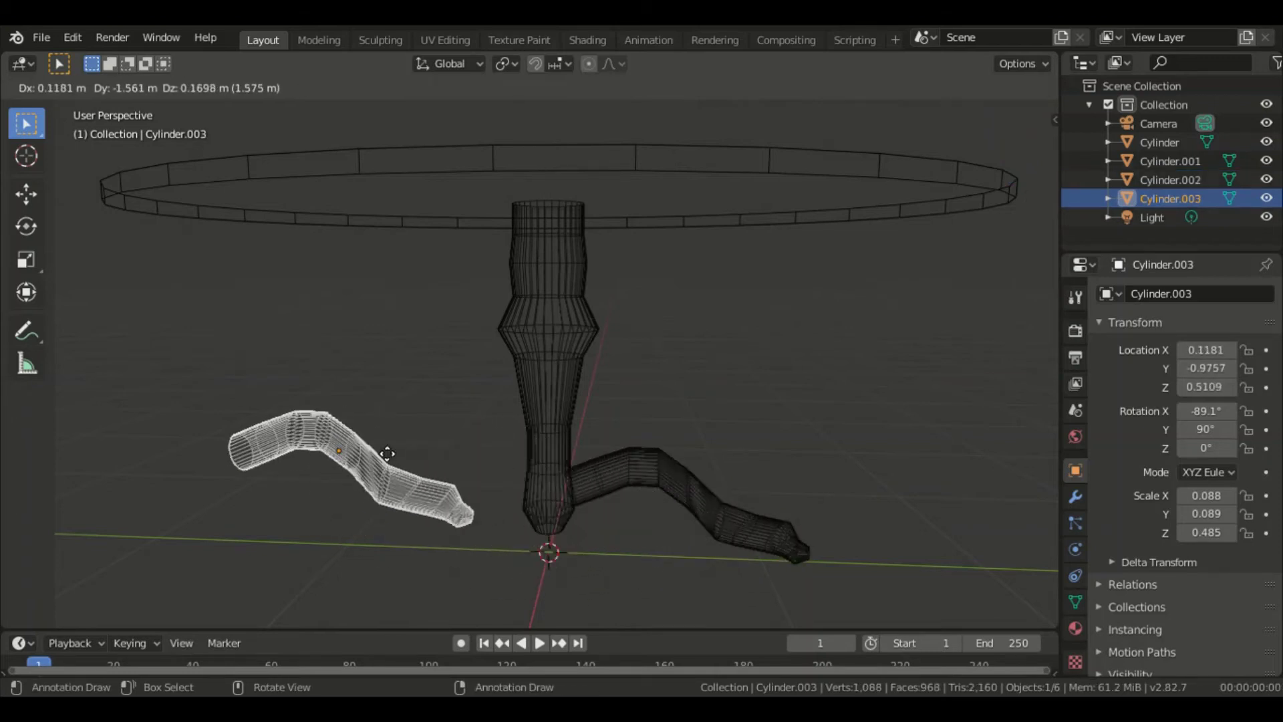
left_click(409, 442)
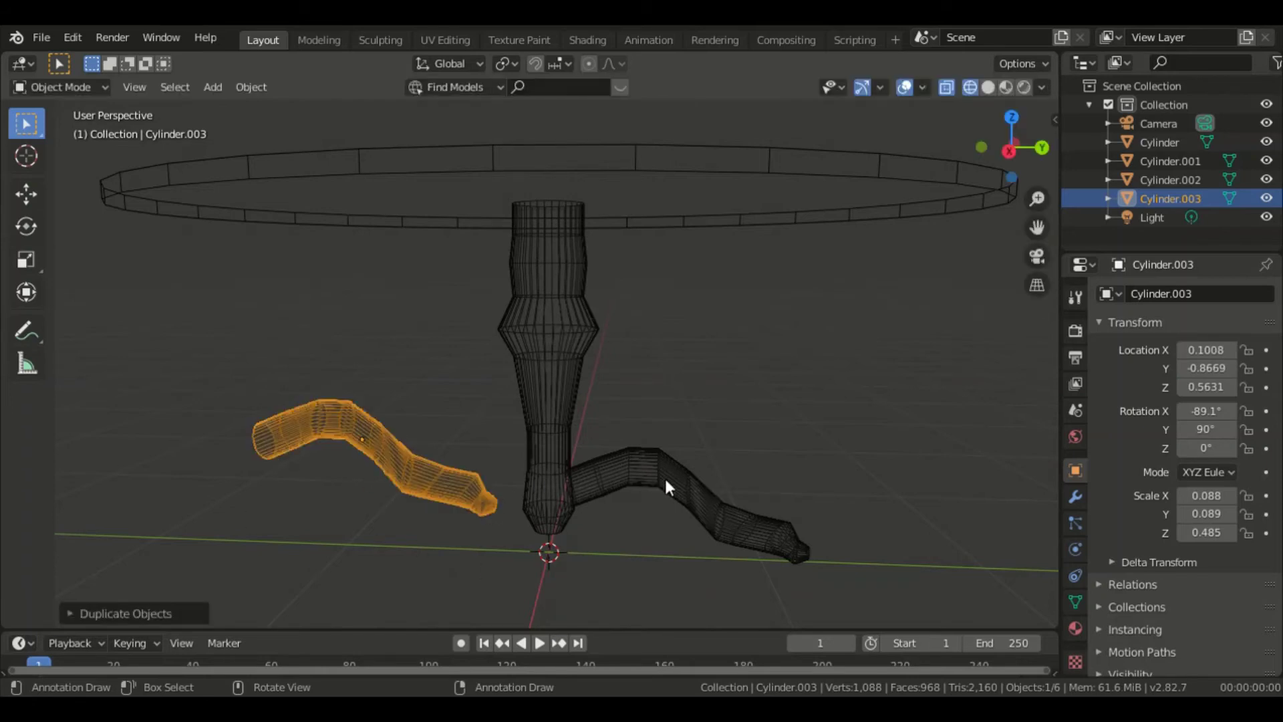
key("shift+d")
left_click(665, 354)
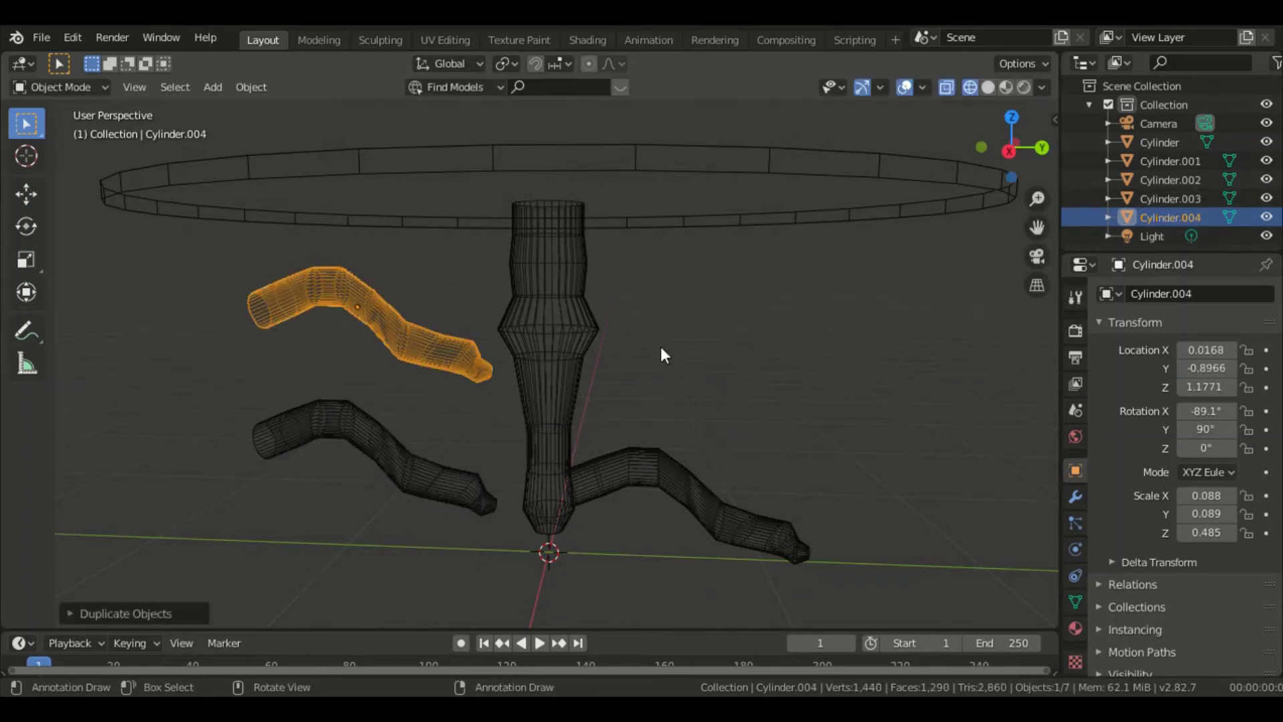
key("shift+d")
left_click(877, 457)
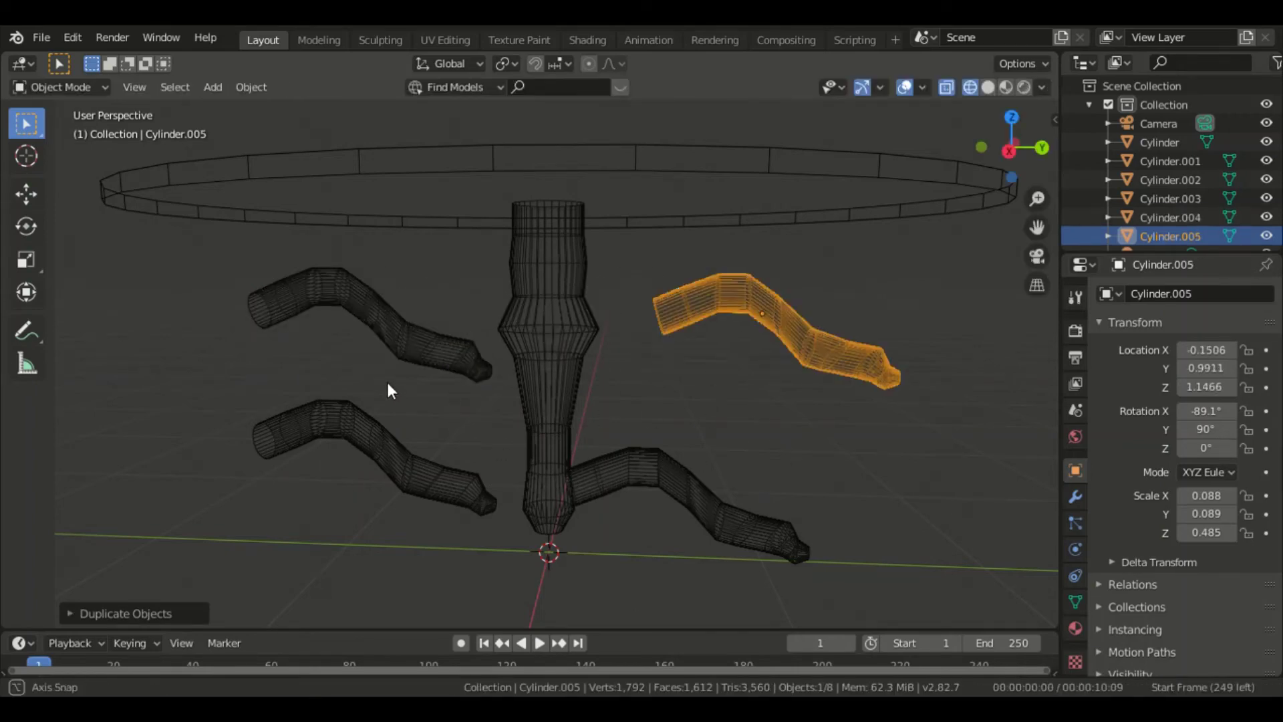
- Rotate the lower copy opposite the original leg around Z to an X rotation of about -263°, with its thick end facing the support
middle_click_drag(388, 381, 838, 387)
middle_click_drag(585, 413, 469, 257)
middle_click_drag(554, 419, 653, 414)
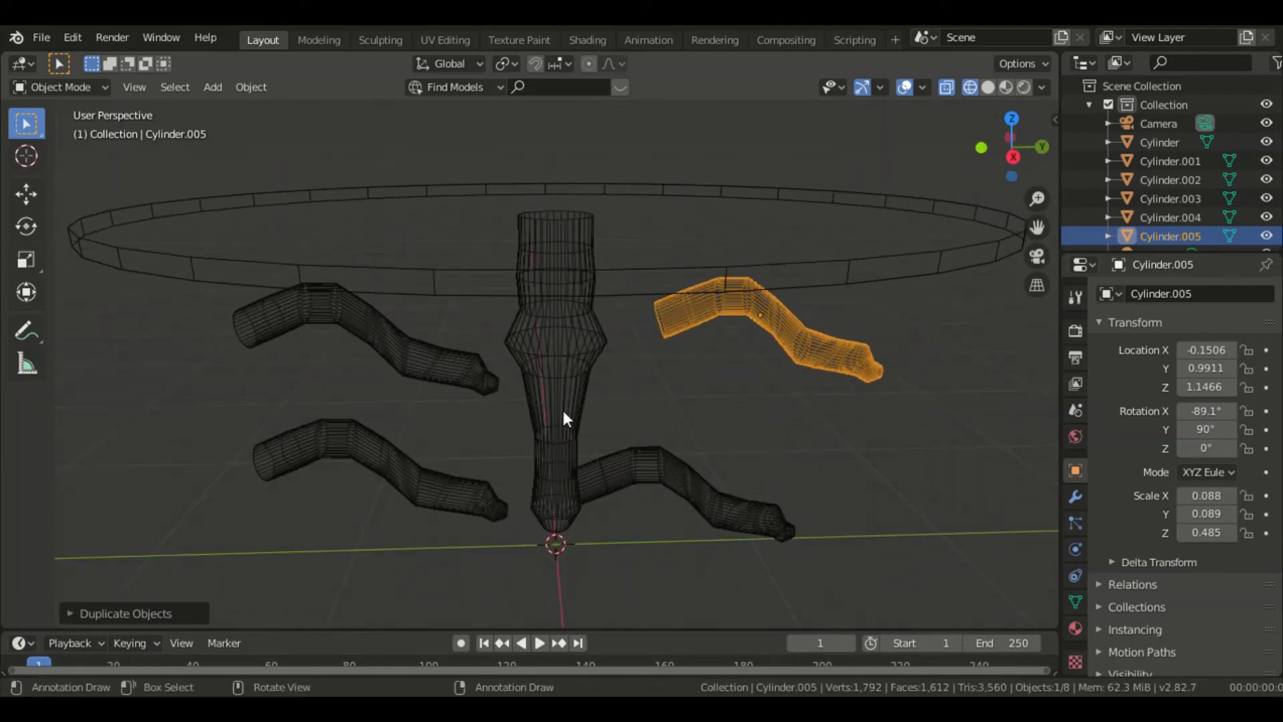
mouse_move(364, 400)
middle_mouse_down()
mouse_move(458, 400)
mouse_move(357, 400)
middle_mouse_up()
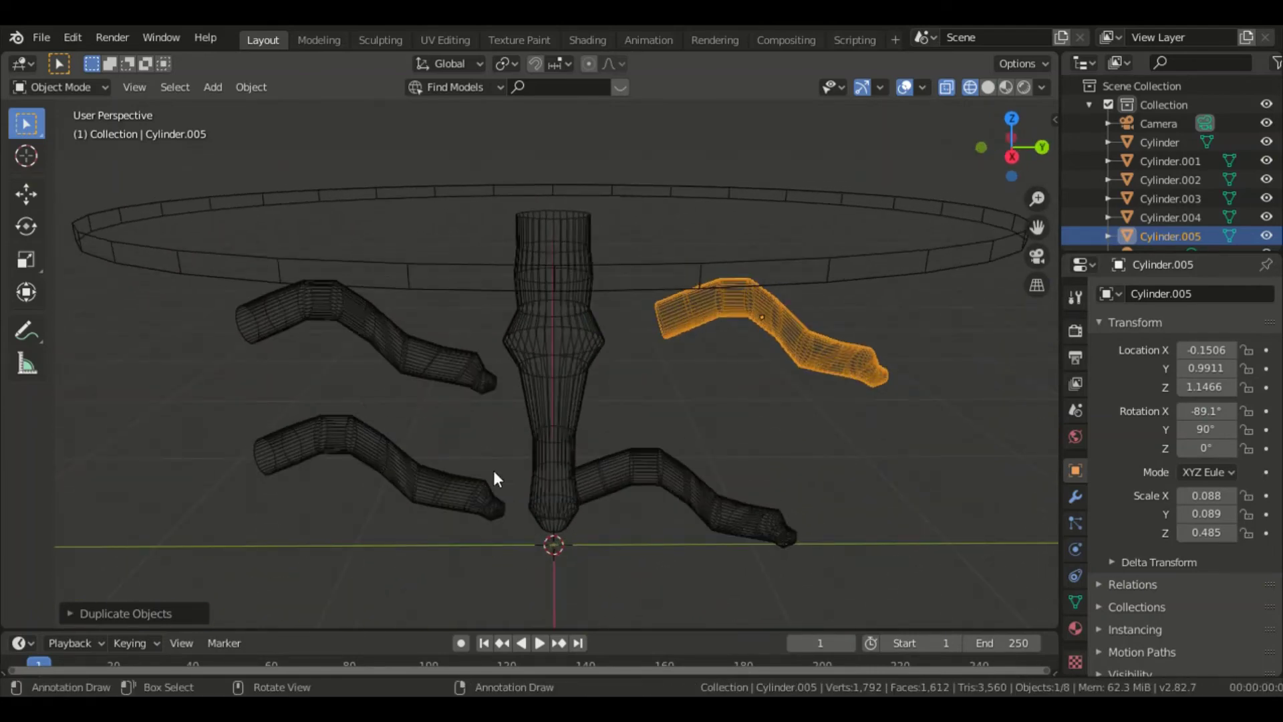
left_click(349, 446)
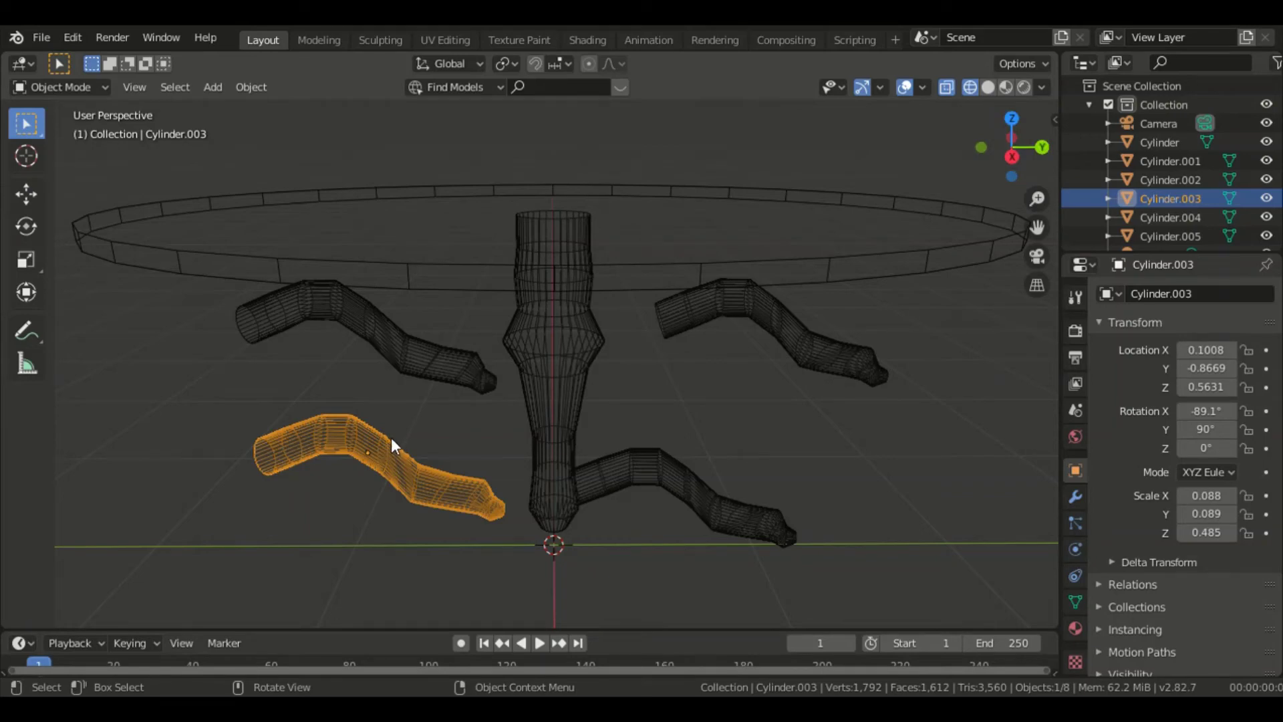
left_click(25, 229)
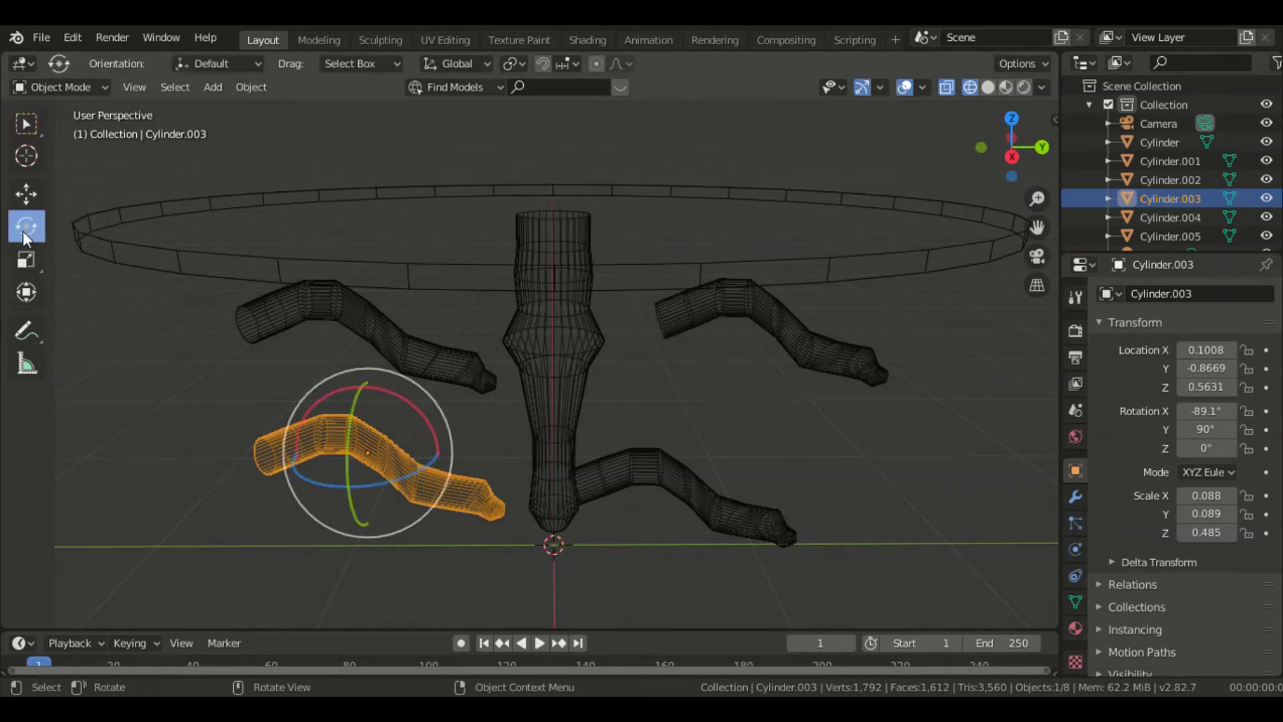
left_click_drag(296, 479, 528, 409)
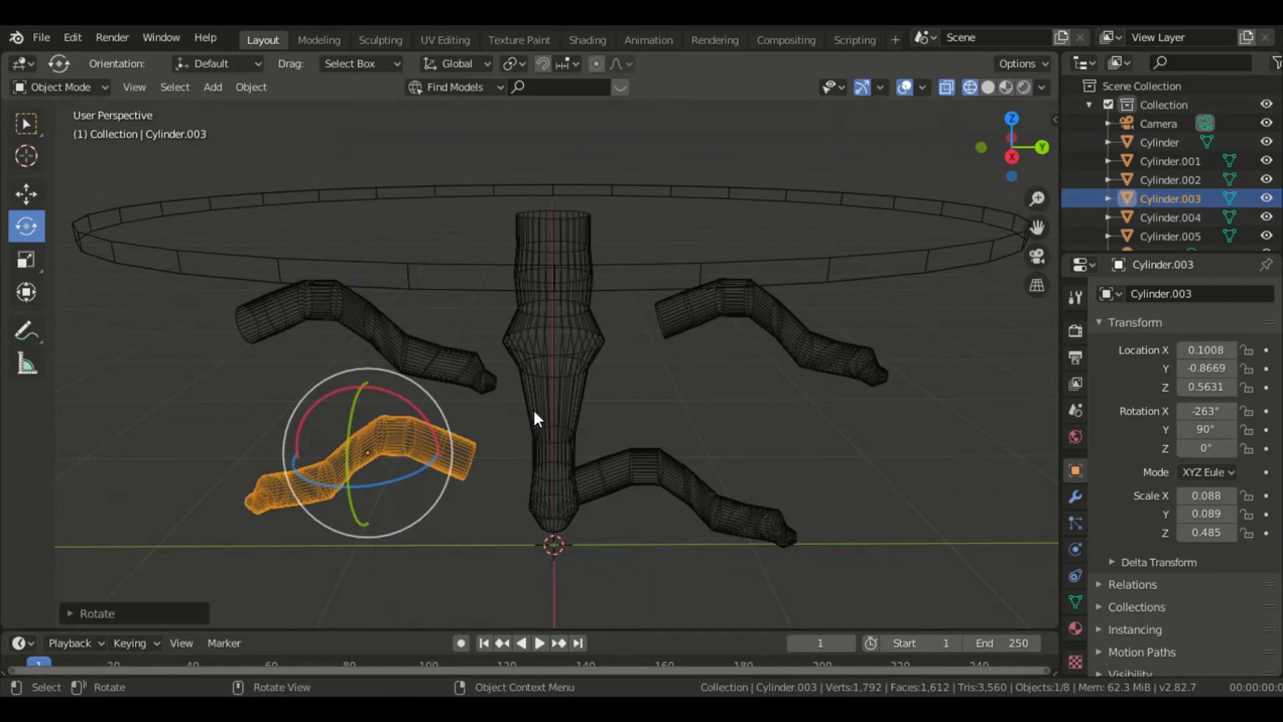
- Move the rotated leg copy against the support's base, to about X -0.006 m, Y -0.593 m, Z 0.405 m
left_click(32, 190)
left_click_drag(362, 380, 373, 417)
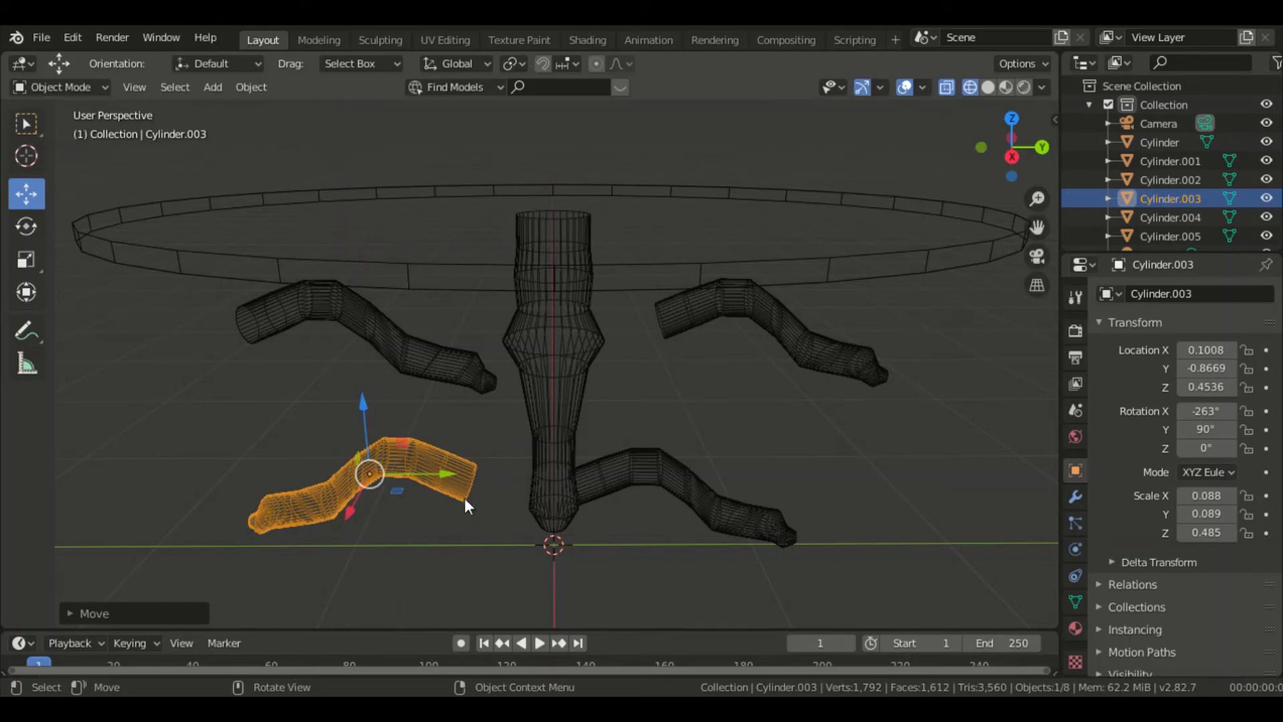
left_click_drag(451, 480, 471, 460)
left_click_drag(421, 403, 429, 428)
middle_click_drag(275, 423, 492, 444)
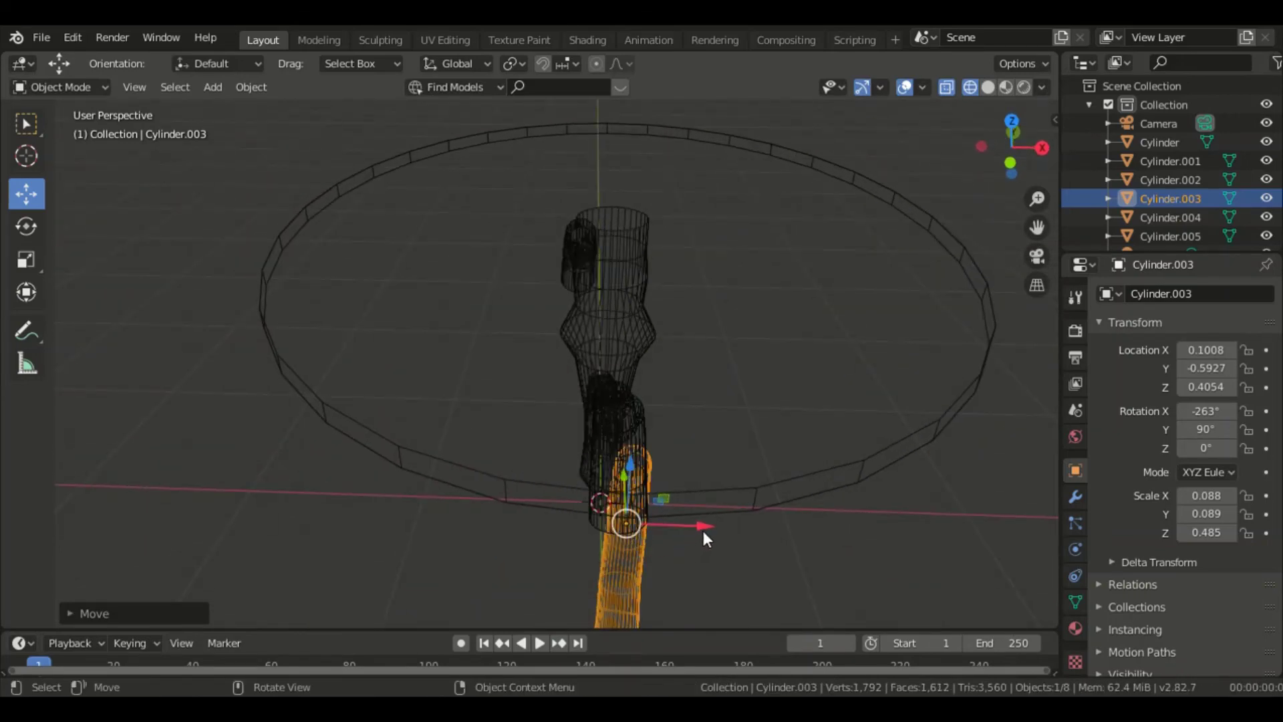
left_click_drag(703, 531, 680, 532)
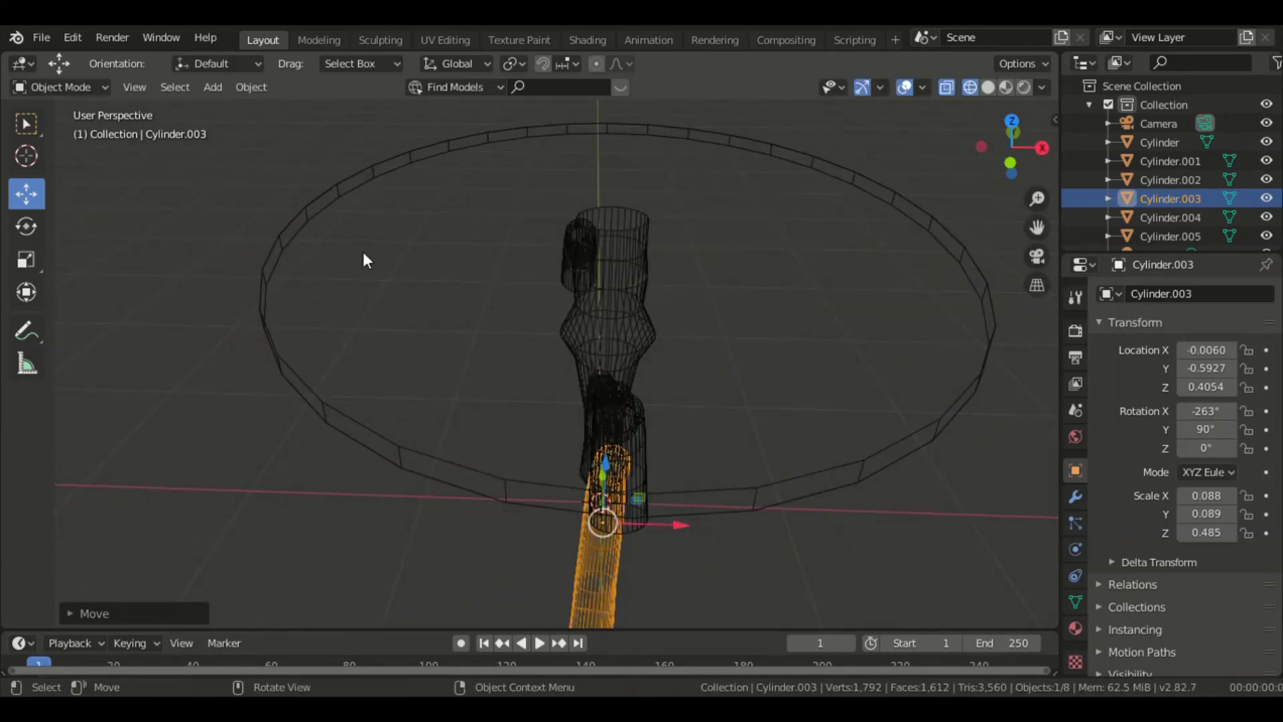
- Straighten the leg copy around Z to an X rotation of about -269° and shift it to about X 0.011 m
left_click(26, 226)
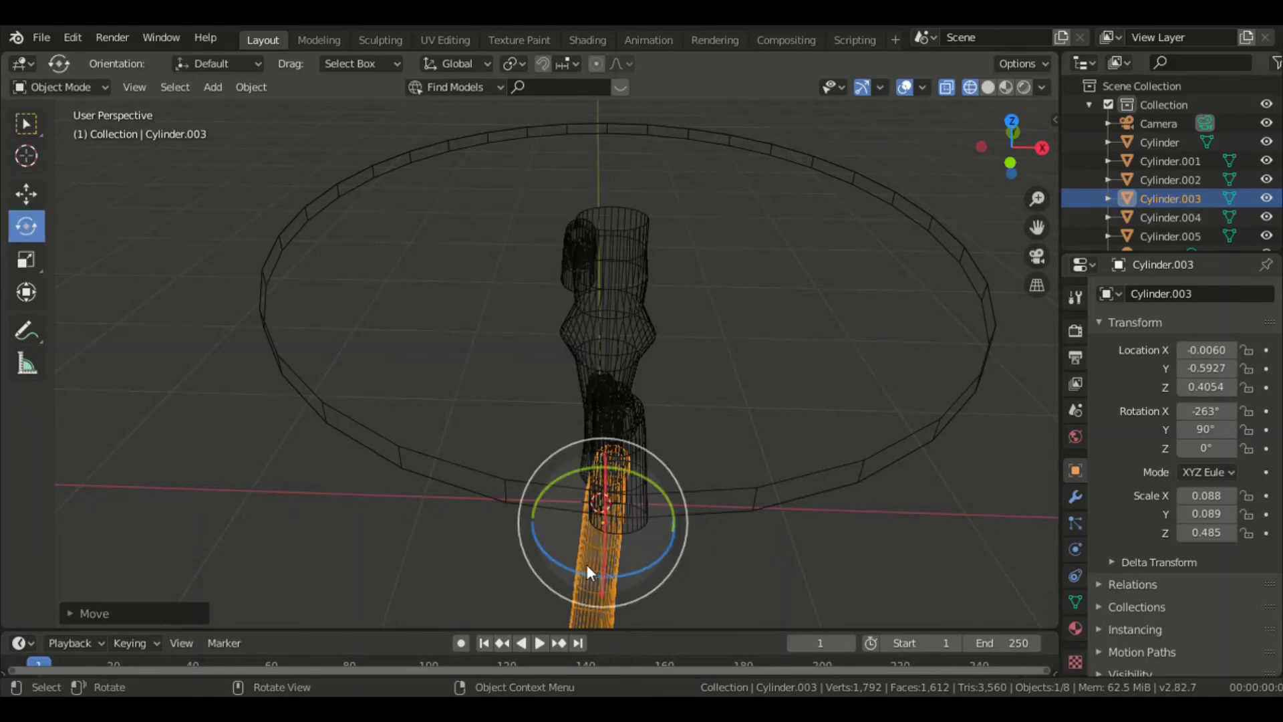
left_click_drag(575, 568, 584, 571)
left_click(30, 199)
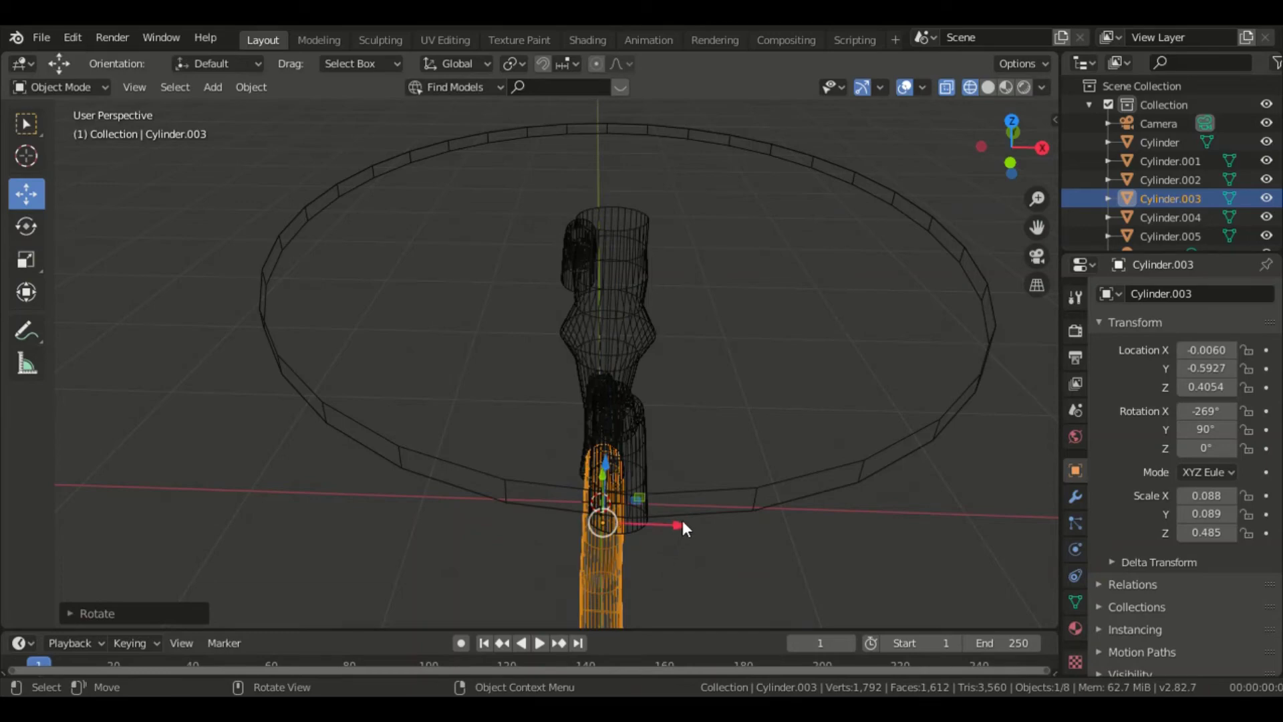
left_click_drag(681, 525, 697, 533)
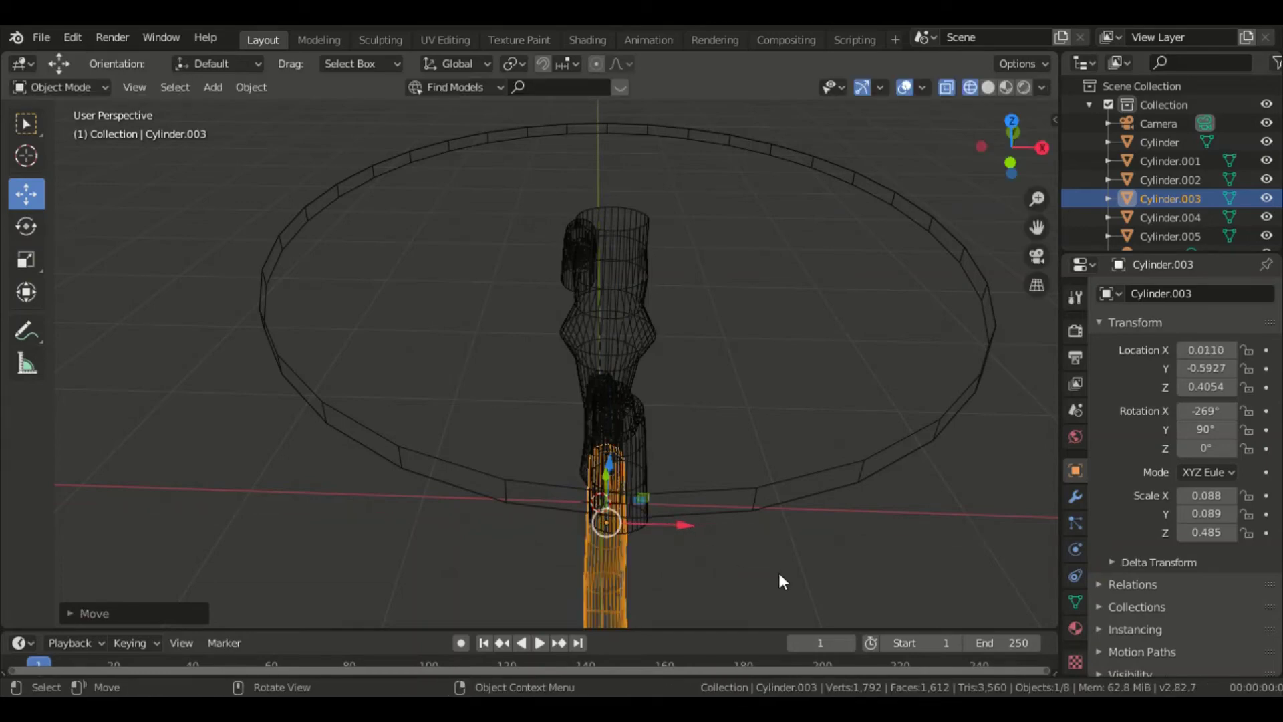
- Level the leg copy with the original at about X -0.005 m and Z 0.340 m, and clear the selection
middle_click_drag(783, 580, 633, 480)
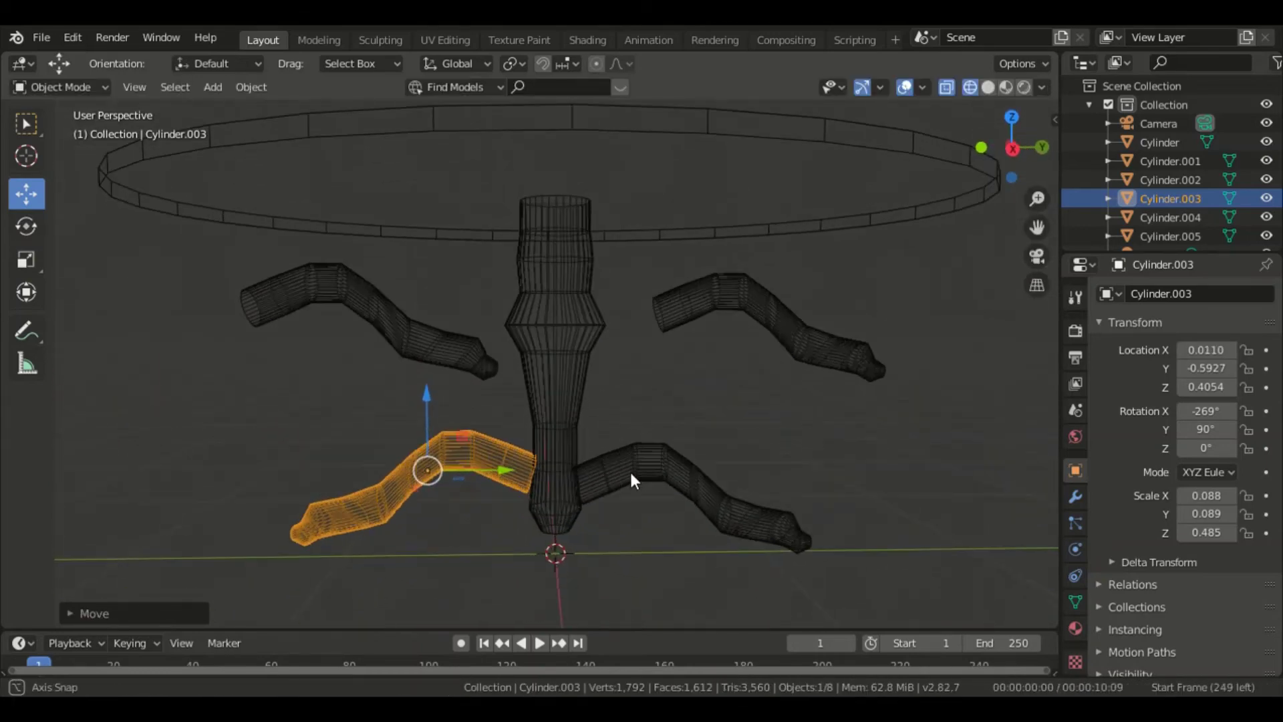
left_click_drag(423, 394, 430, 417)
middle_click_drag(544, 509, 686, 512)
left_click_drag(685, 510, 681, 512)
middle_click_drag(701, 511, 584, 493)
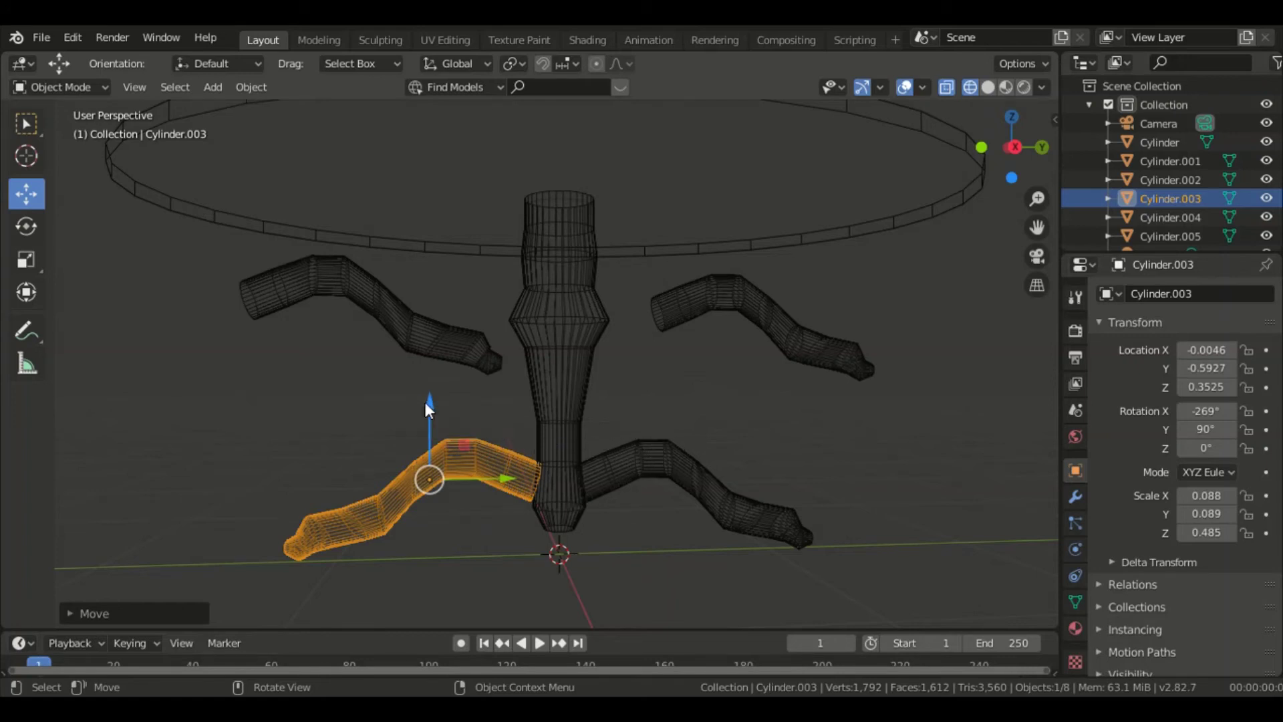
left_click_drag(424, 402, 426, 409)
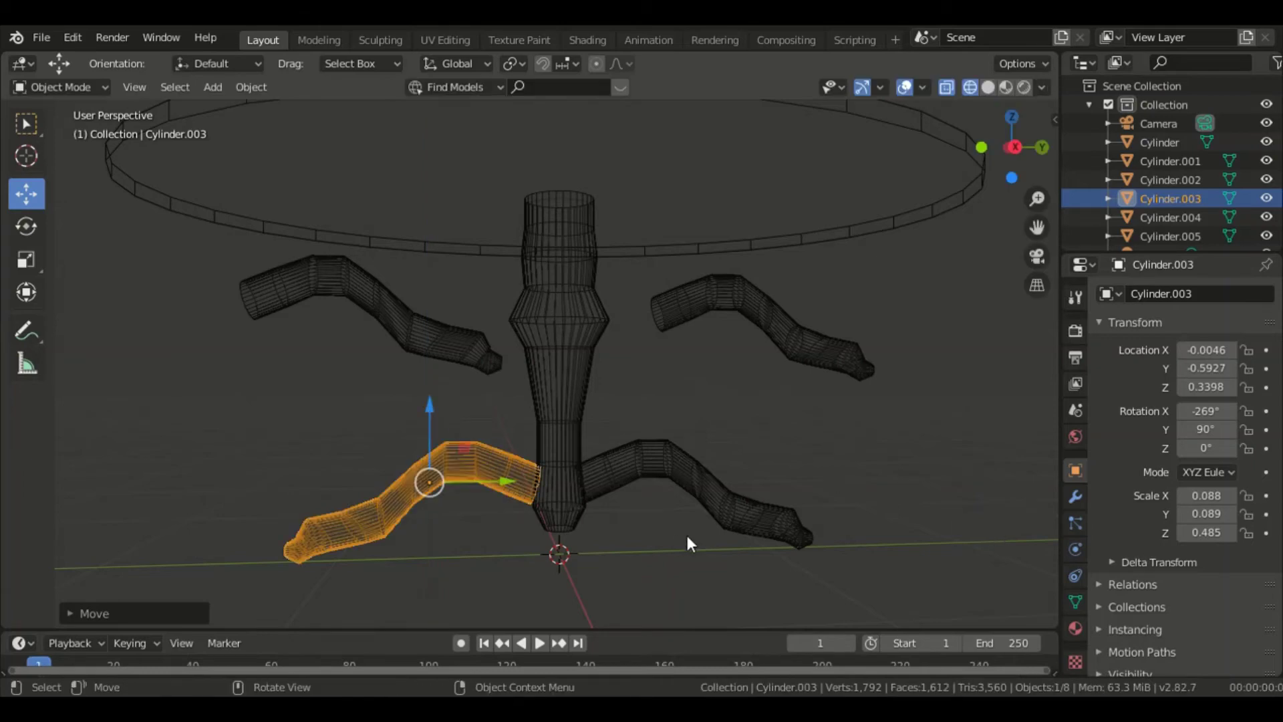
left_click(762, 479)
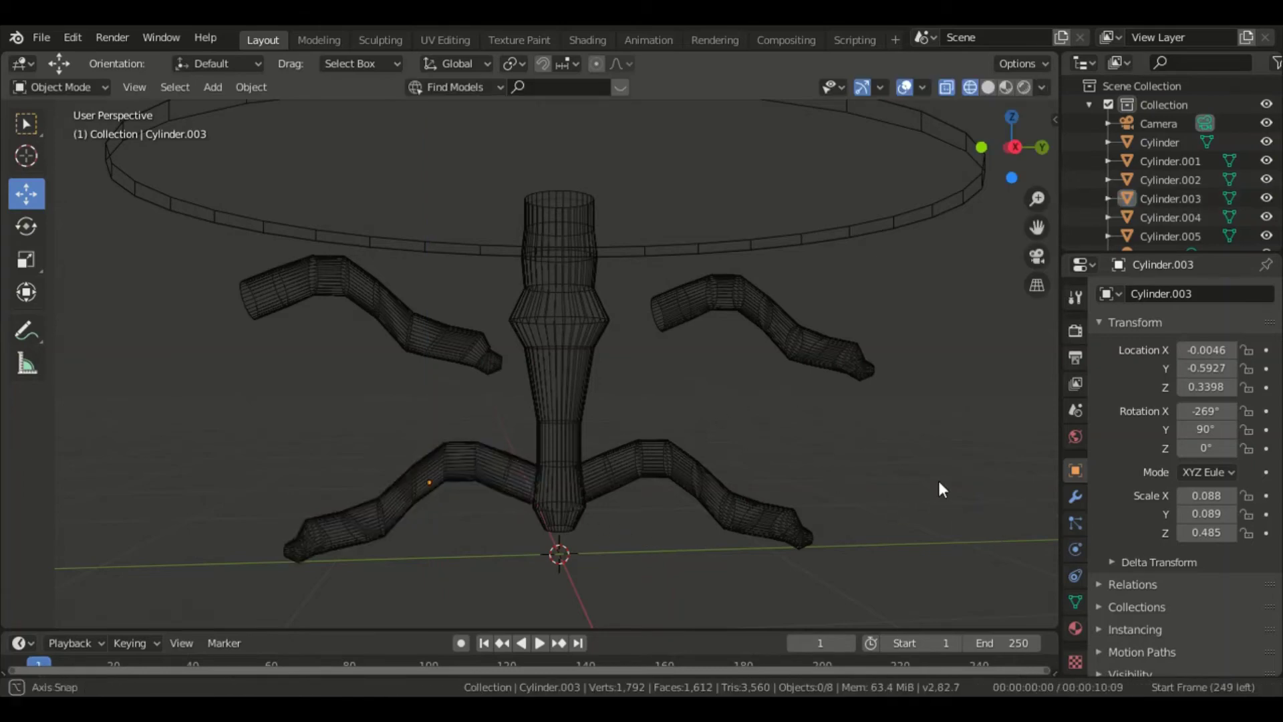
- Select the raised leg copy on the negative Y side and move it to about X 0.875 m, Y 0.624 m
middle_click_drag(940, 488, 909, 483)
left_click(369, 327)
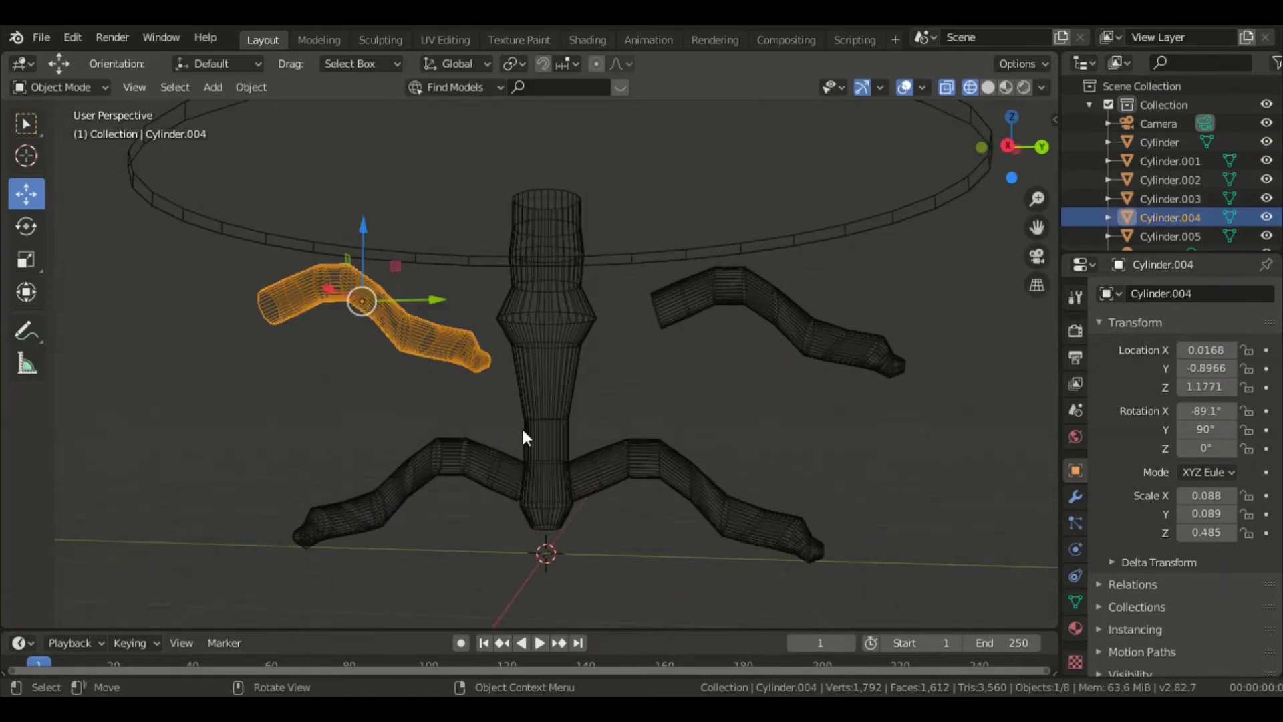
middle_click_drag(860, 435, 347, 514)
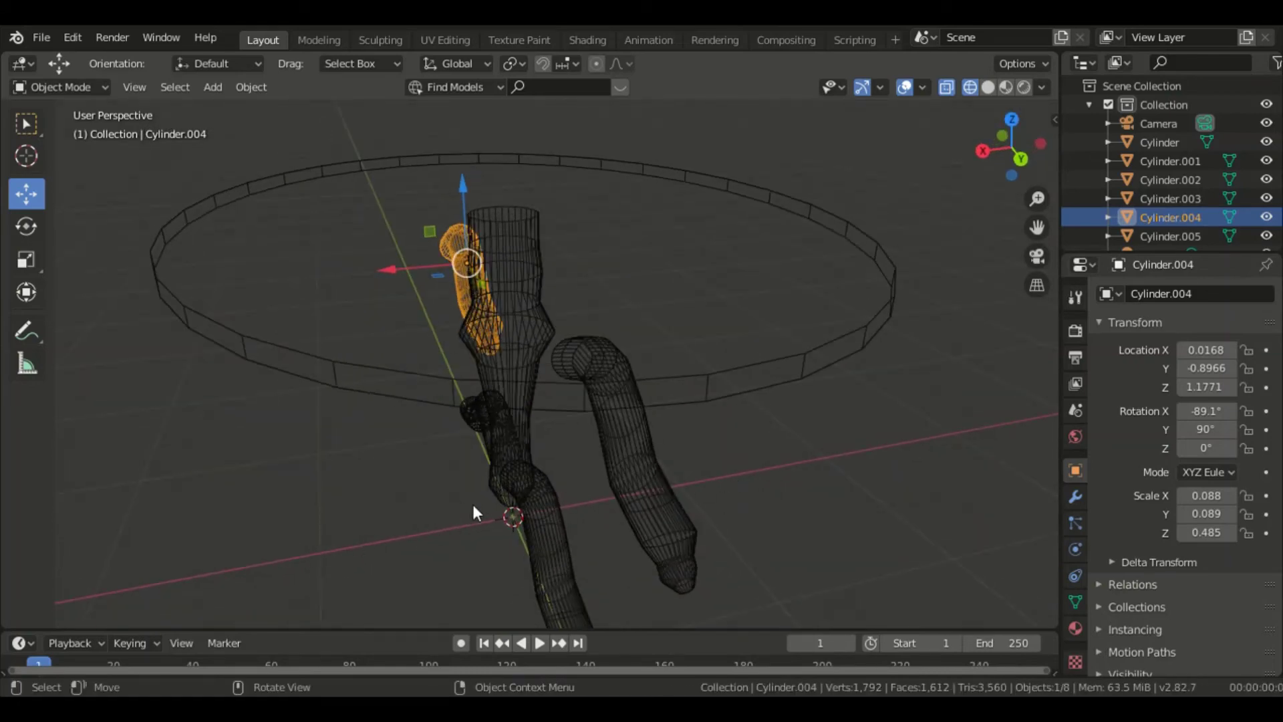
left_click_drag(388, 270, 225, 278)
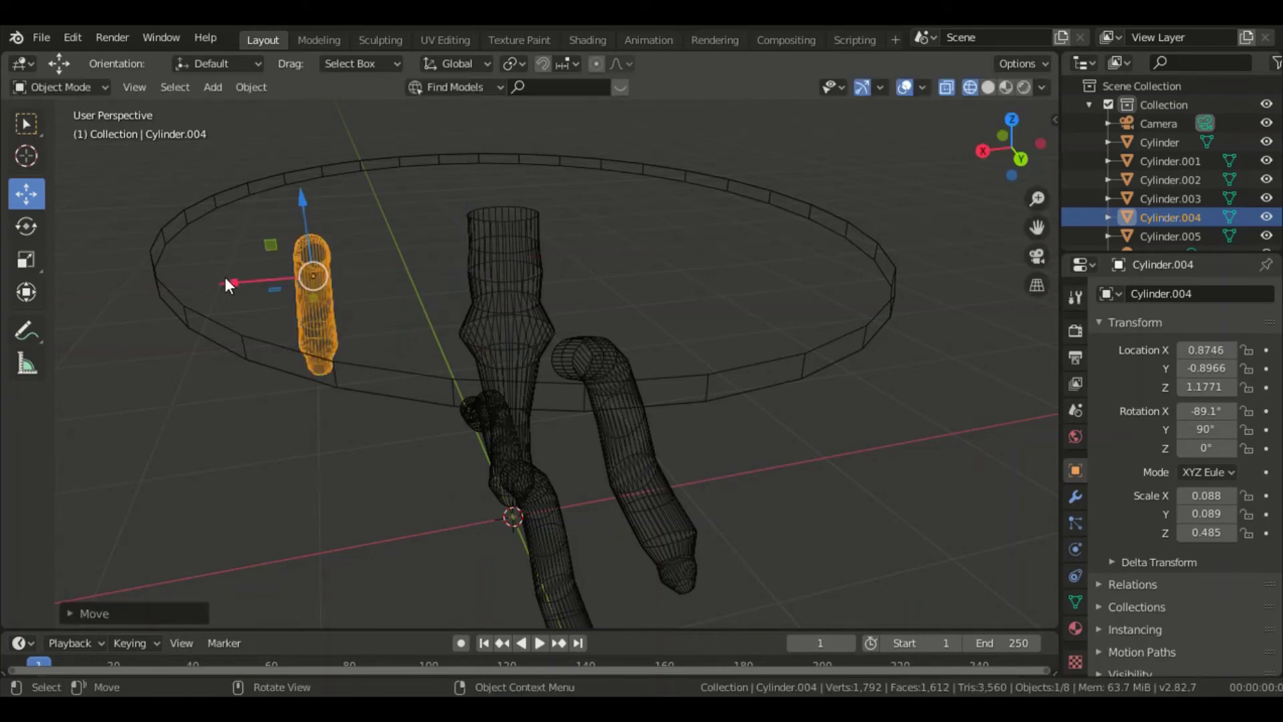
middle_click_drag(372, 238, 406, 241)
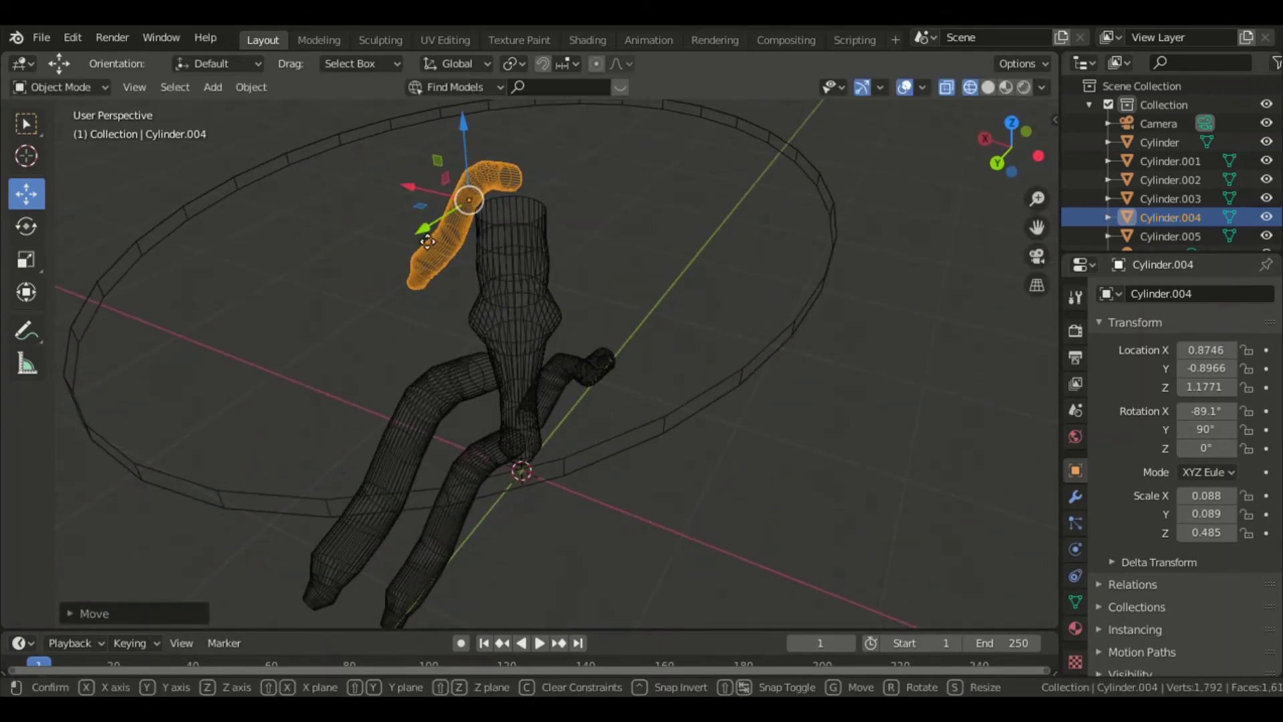
left_click_drag(418, 231, 238, 334)
- Bring the leg copy to about Y 0.308 m, Z 0.651 m and turn it around Z to an X rotation of about -2.74°
middle_click_drag(238, 334, 449, 286)
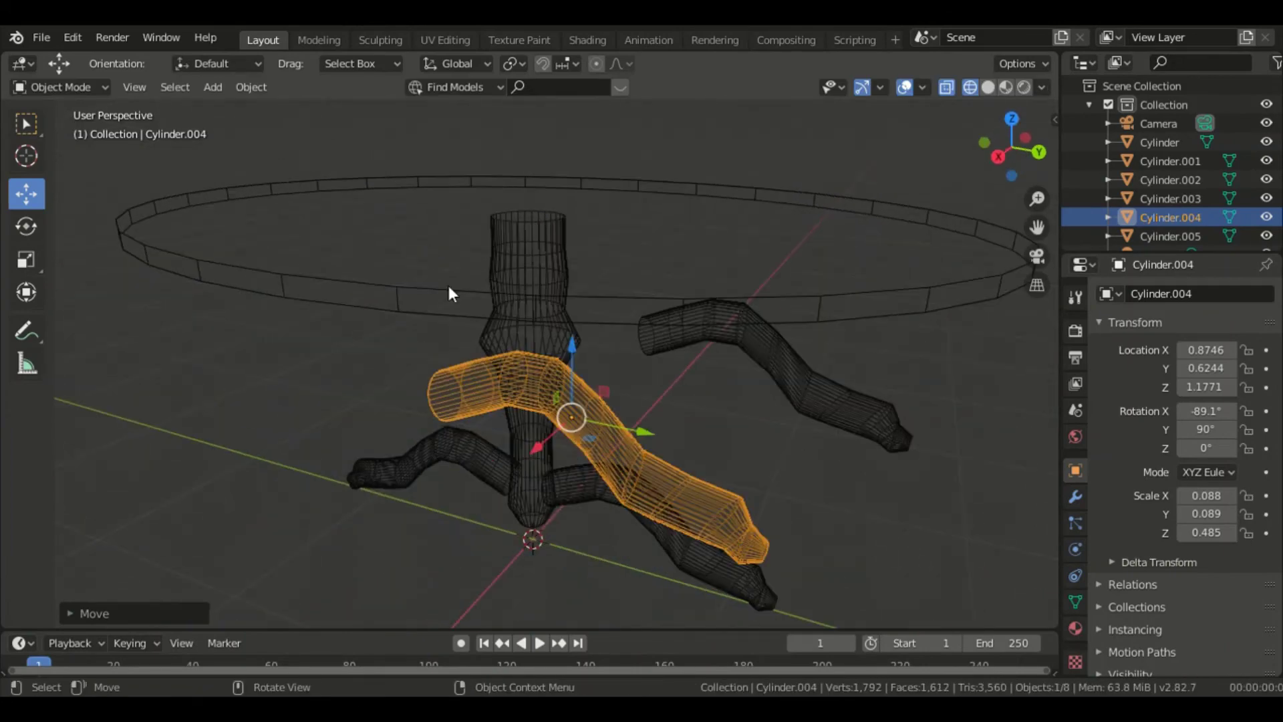
left_click_drag(569, 346, 575, 511)
middle_click_drag(643, 439, 740, 461)
left_click_drag(752, 473, 579, 494)
left_click(34, 231)
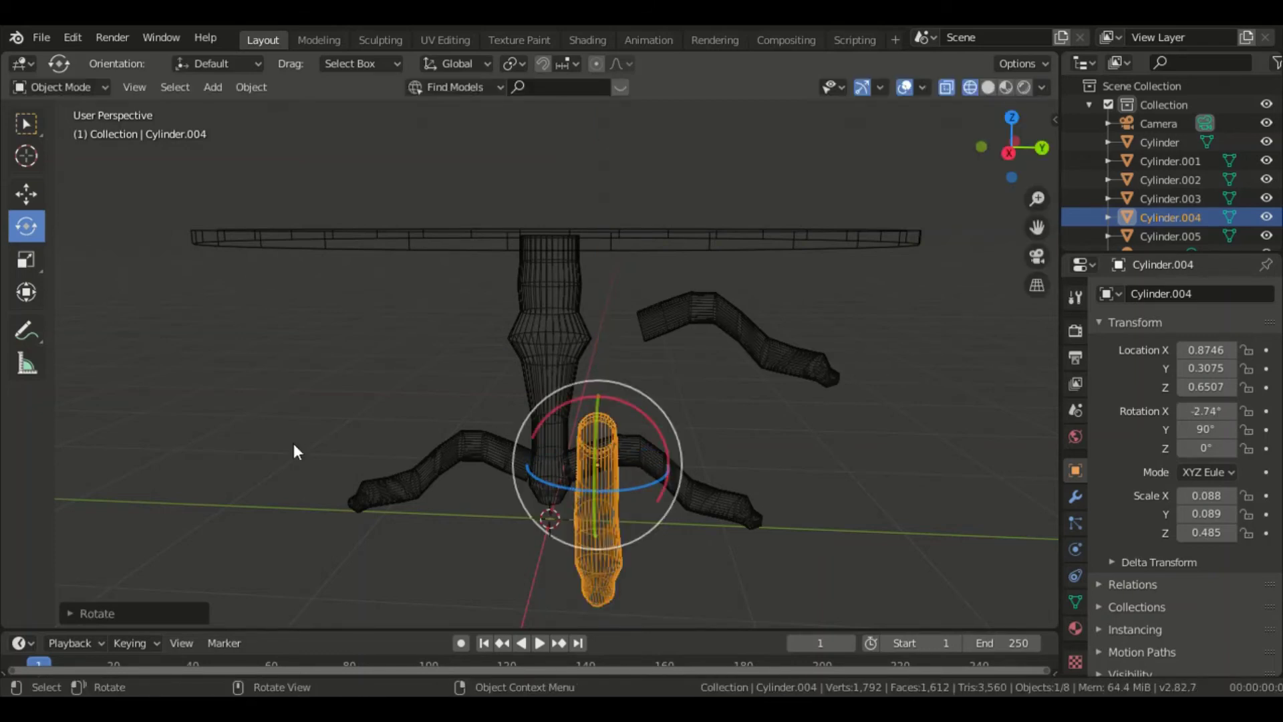
- Move the turned leg copy against the support's base, to about X 0.577 m, Y 0.035 m, Z 0.337 m
left_click(26, 194)
left_click_drag(675, 475, 621, 479)
middle_click_drag(806, 374, 351, 362)
left_click_drag(374, 381, 375, 411)
middle_click_drag(376, 411, 509, 458)
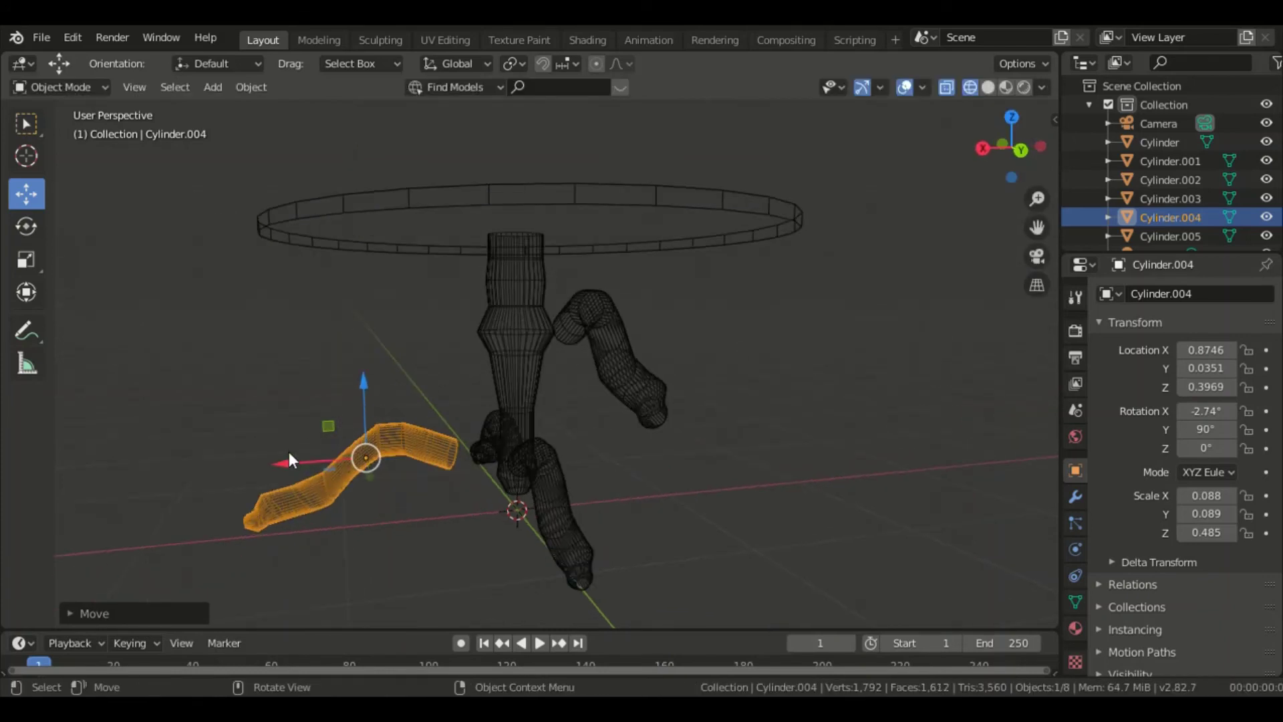
left_click_drag(288, 459, 350, 467)
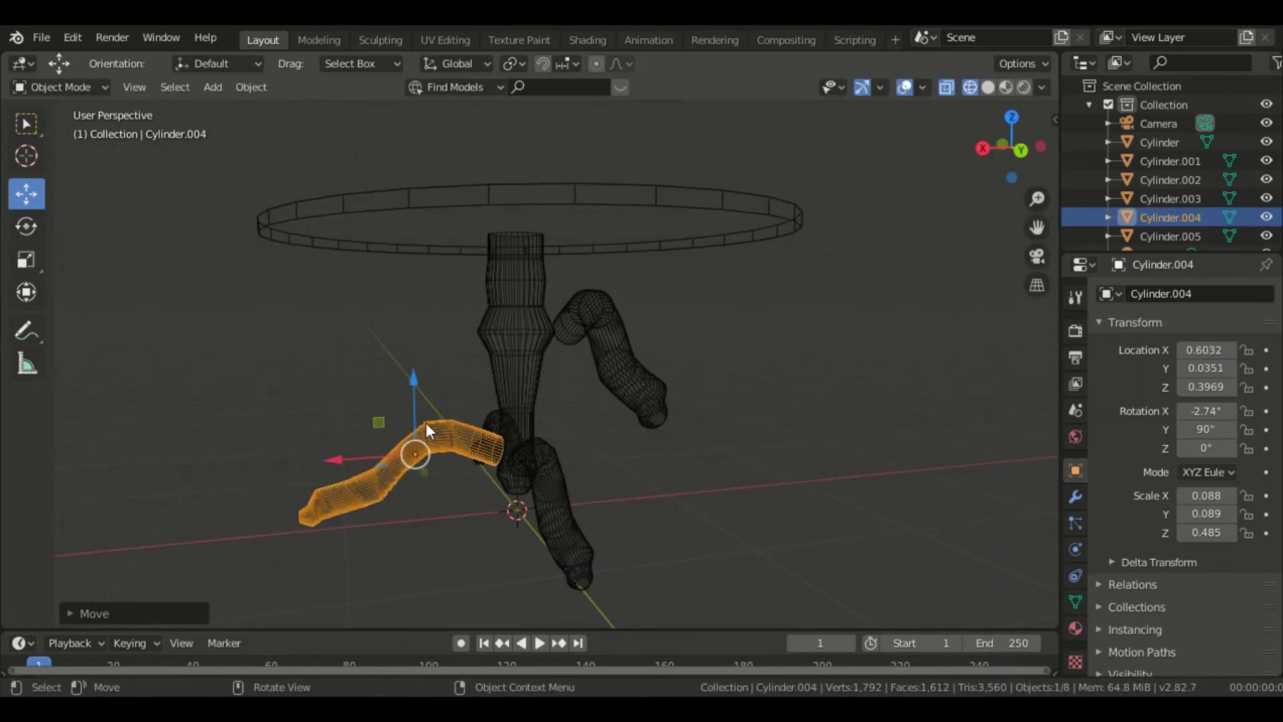
left_click_drag(414, 381, 421, 405)
middle_click_drag(347, 435, 695, 432)
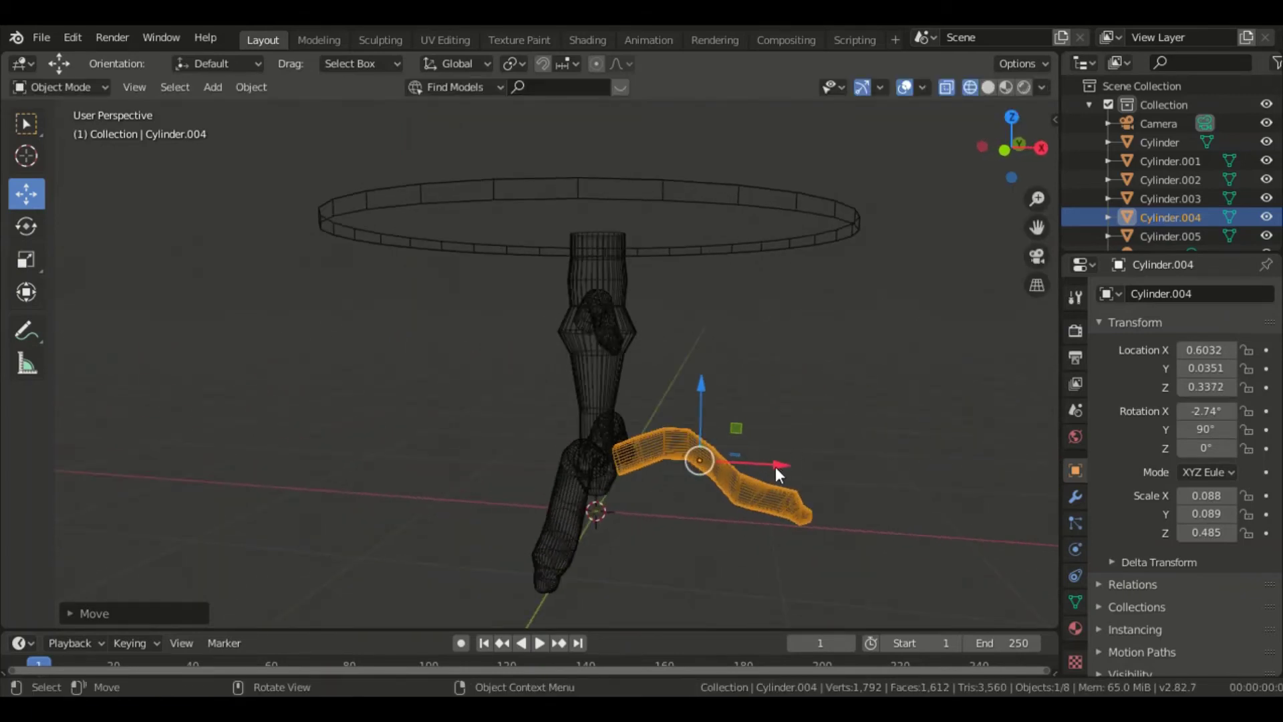
left_click_drag(781, 462, 773, 464)
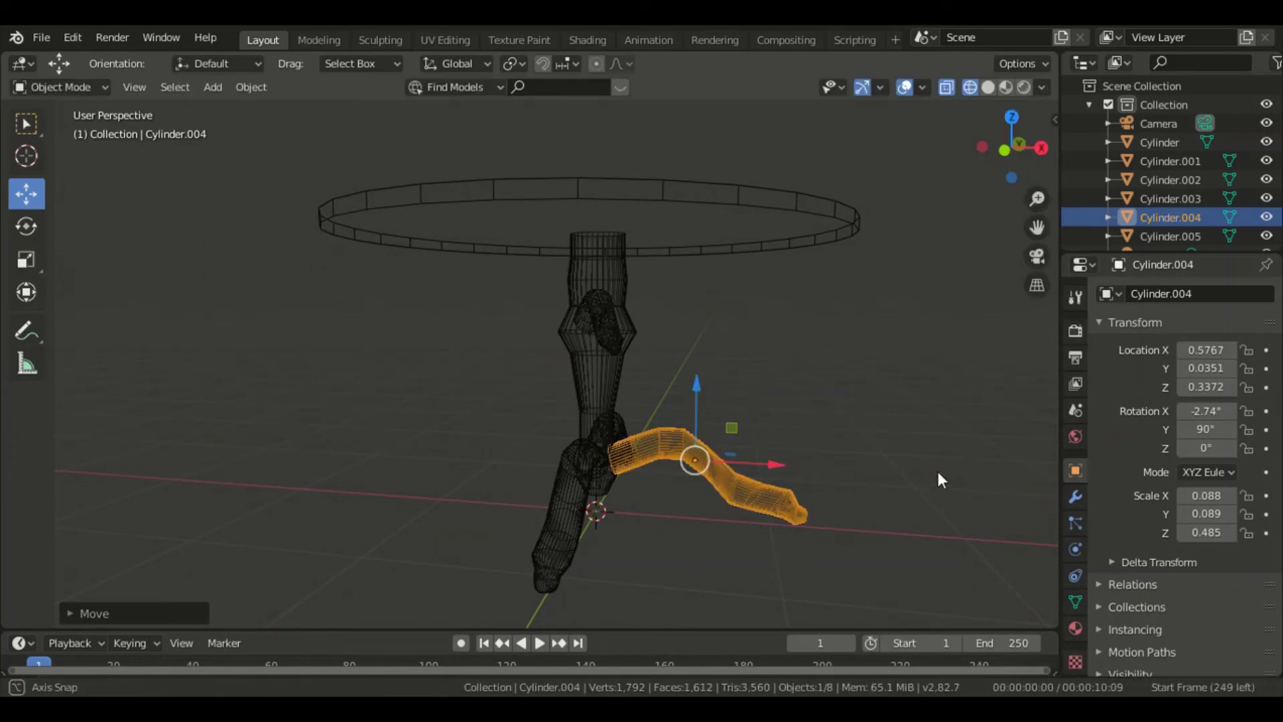
- Straighten the third leg around Z to an X rotation of about -0.1° and centre it at about Y 0.003 m
middle_click_drag(937, 471, 765, 459)
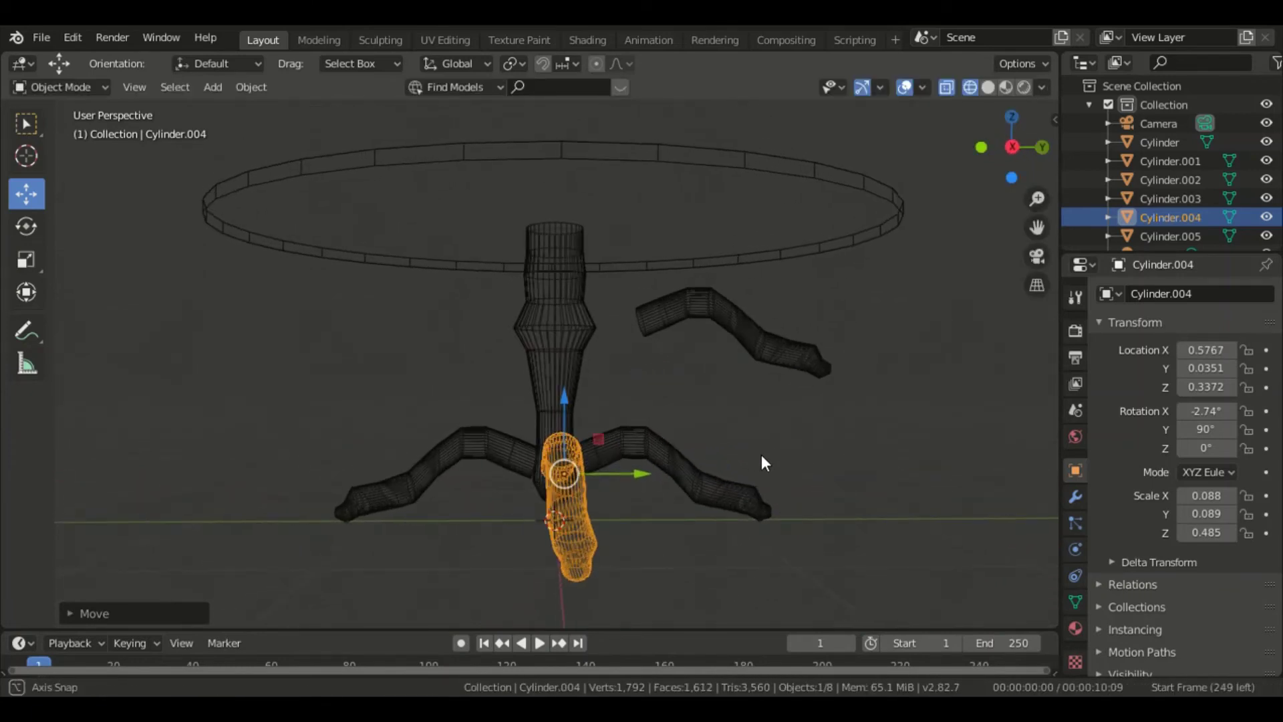
middle_click_drag(659, 492, 816, 448)
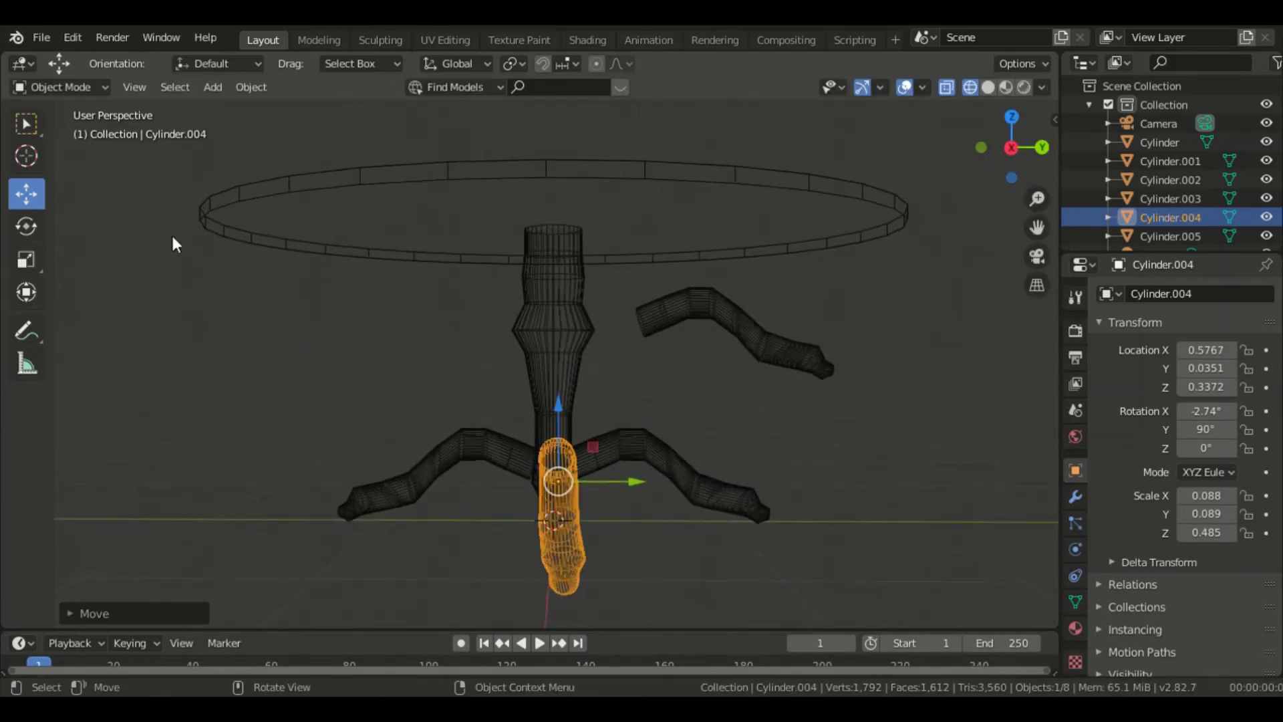
left_click(26, 226)
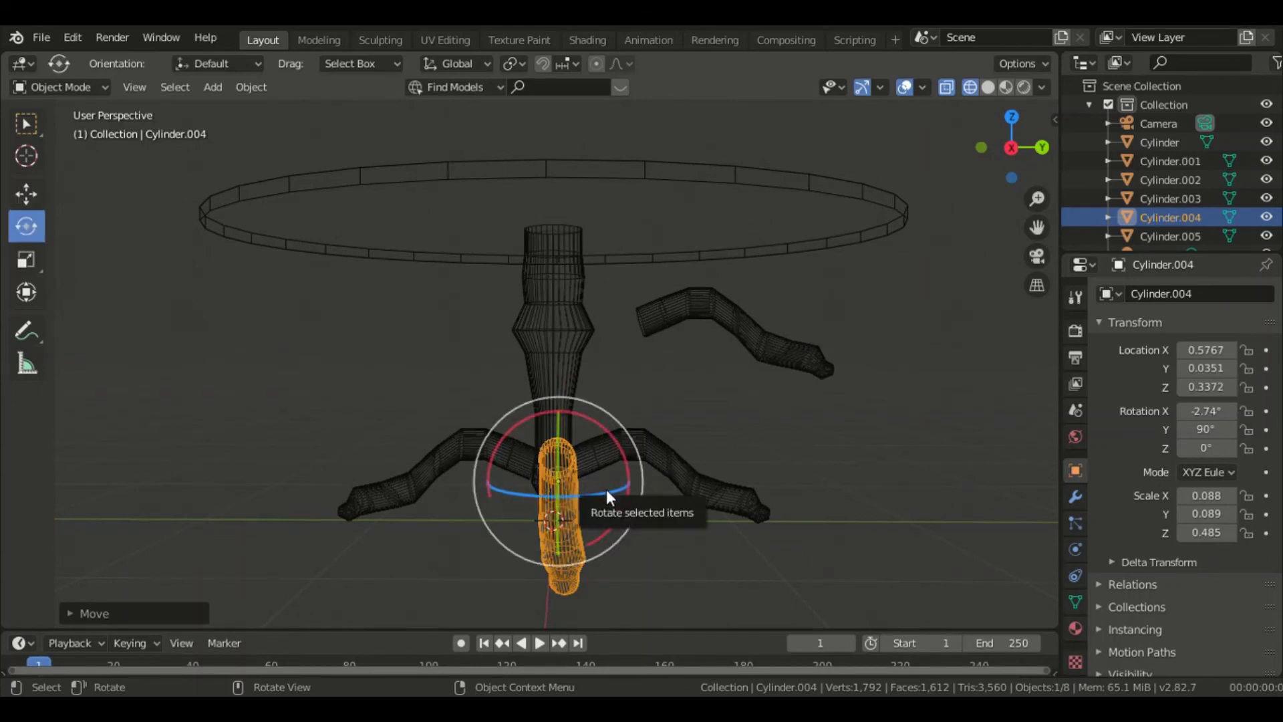
left_click_drag(607, 491, 602, 492)
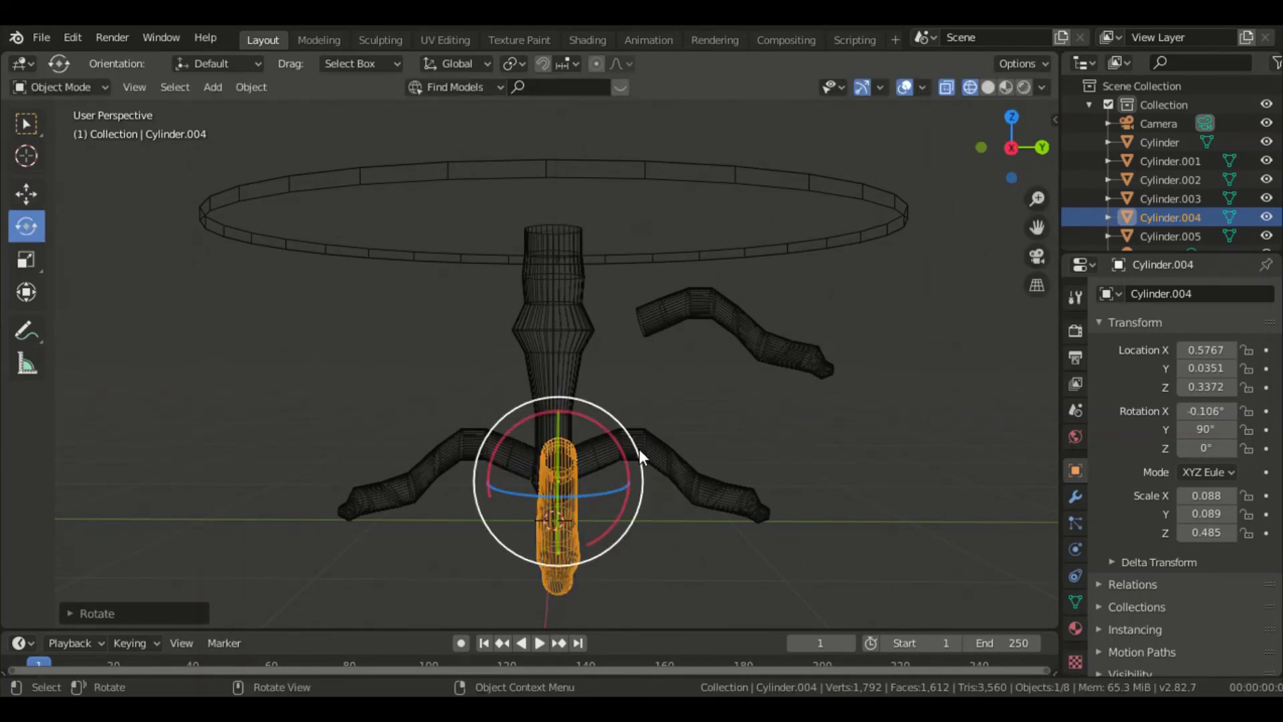
left_click(38, 195)
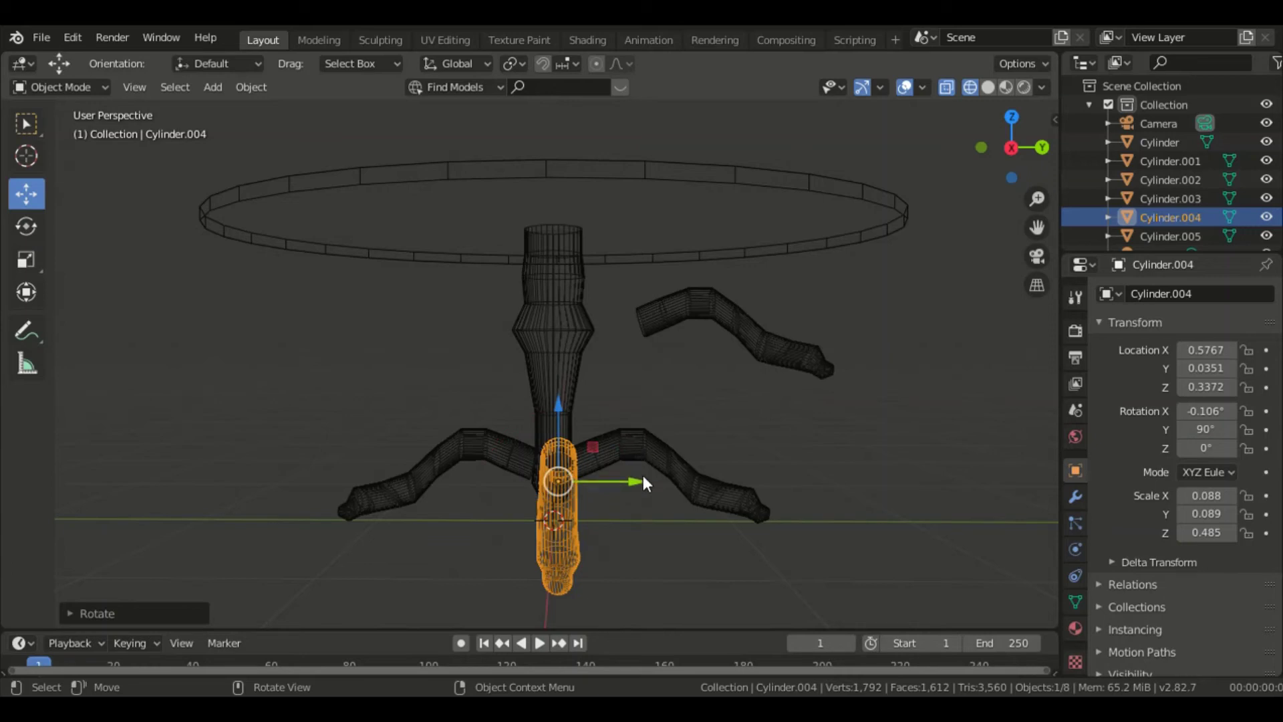
left_click_drag(644, 480, 640, 491)
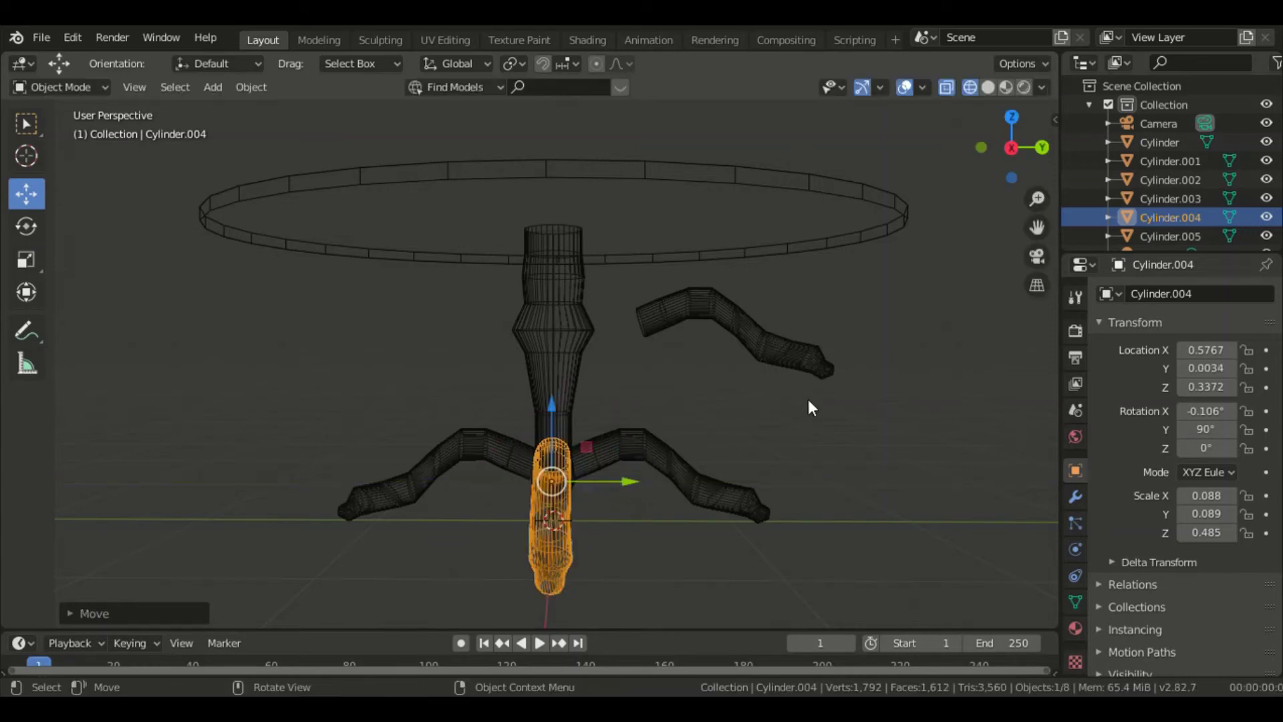
- Select the remaining raised leg copy from above and move it to about X -0.421 m, Y 0.107 m
left_click(1020, 152)
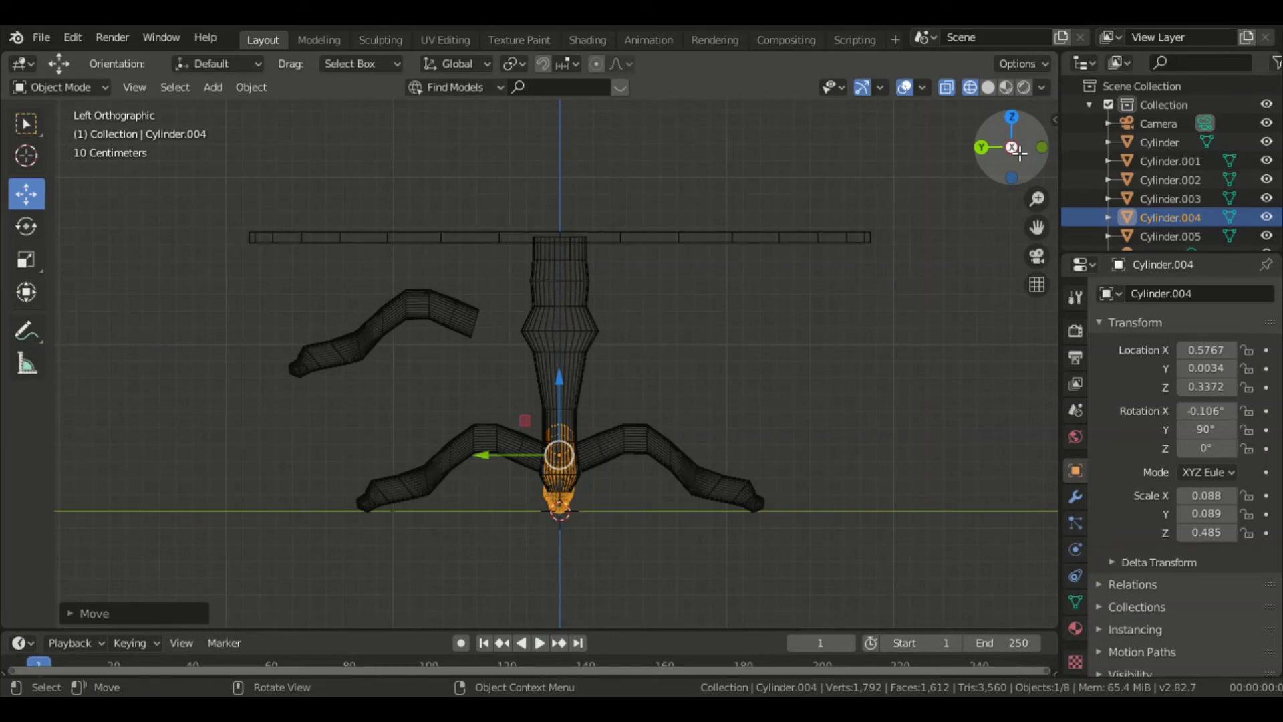
left_click(975, 148)
left_click(982, 148)
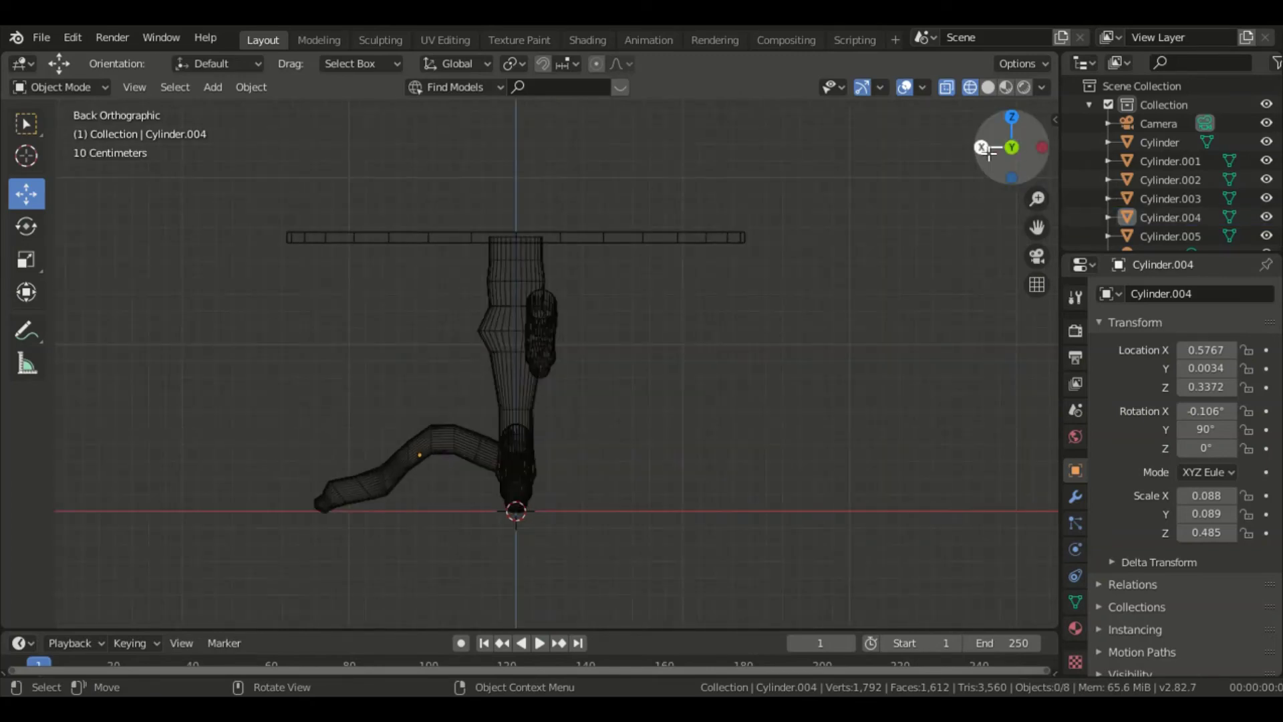
left_click(1012, 119)
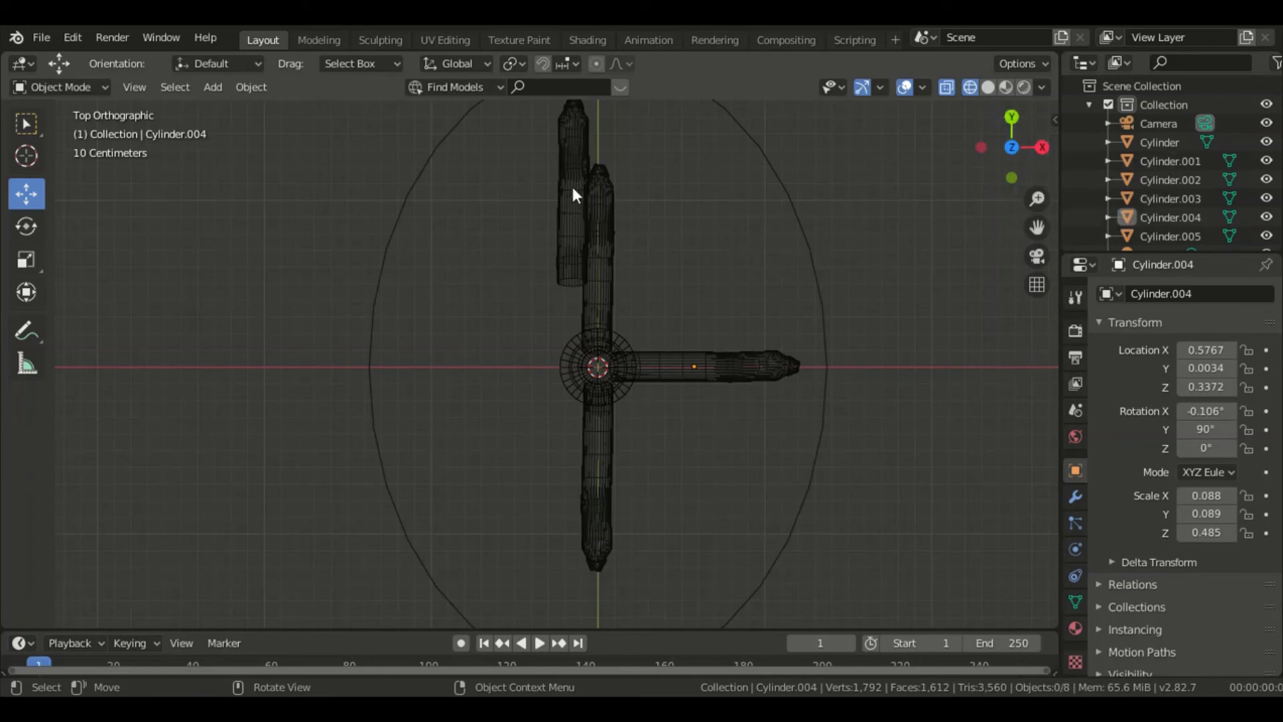
left_click(558, 222)
left_click_drag(638, 201, 595, 202)
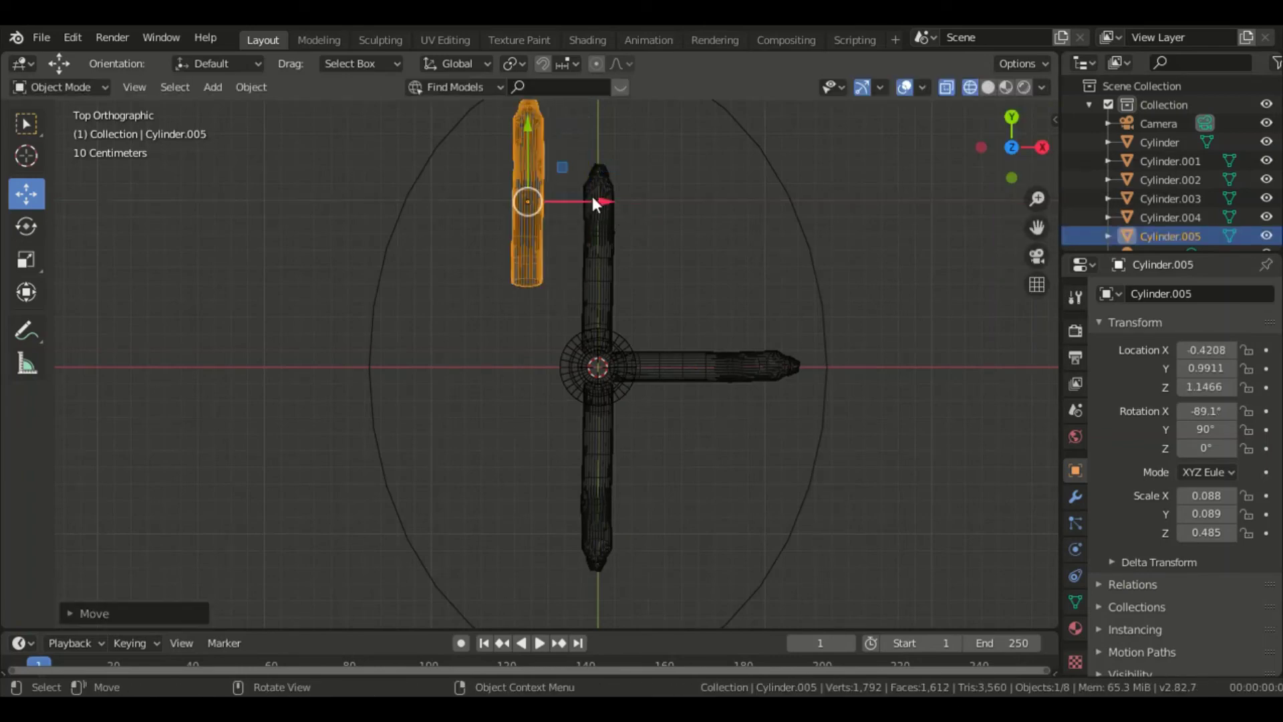
left_click_drag(519, 123, 519, 267)
- Rotate the fourth leg around Z to an X rotation of -180° and align it with the X axis at about Y -0.005 m
left_click(26, 226)
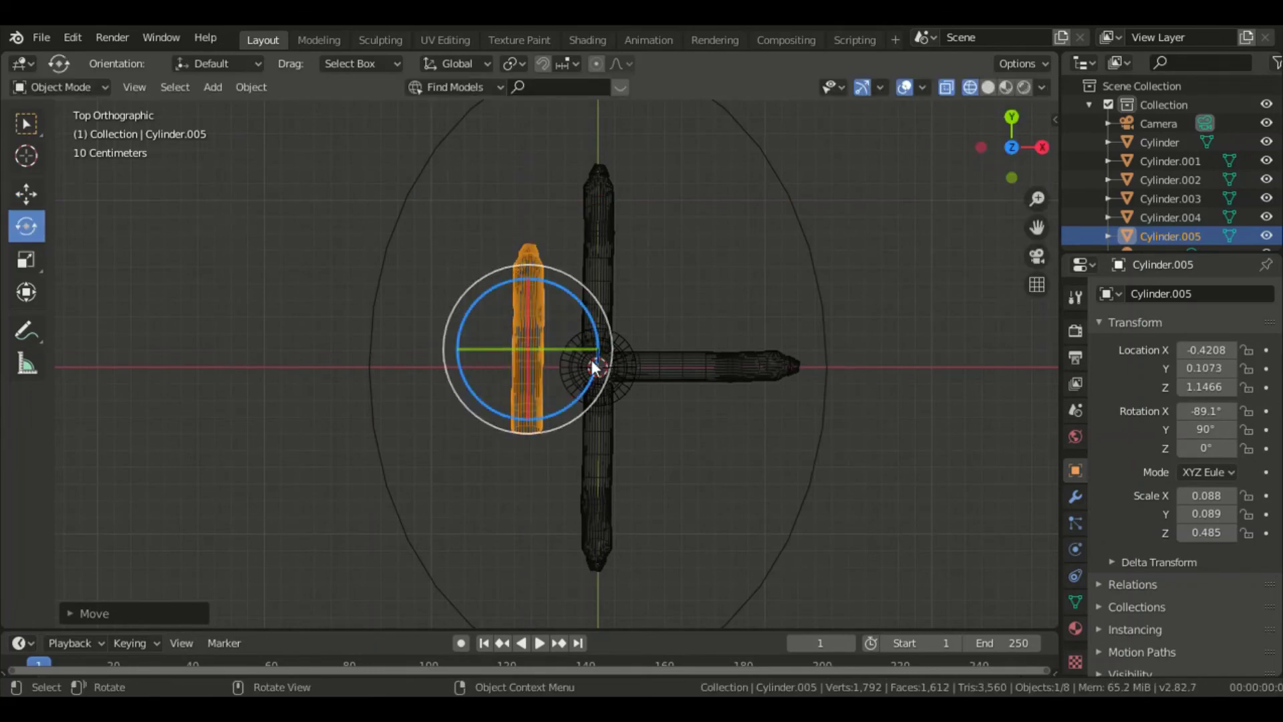
left_click_drag(463, 338, 510, 481)
left_click(27, 194)
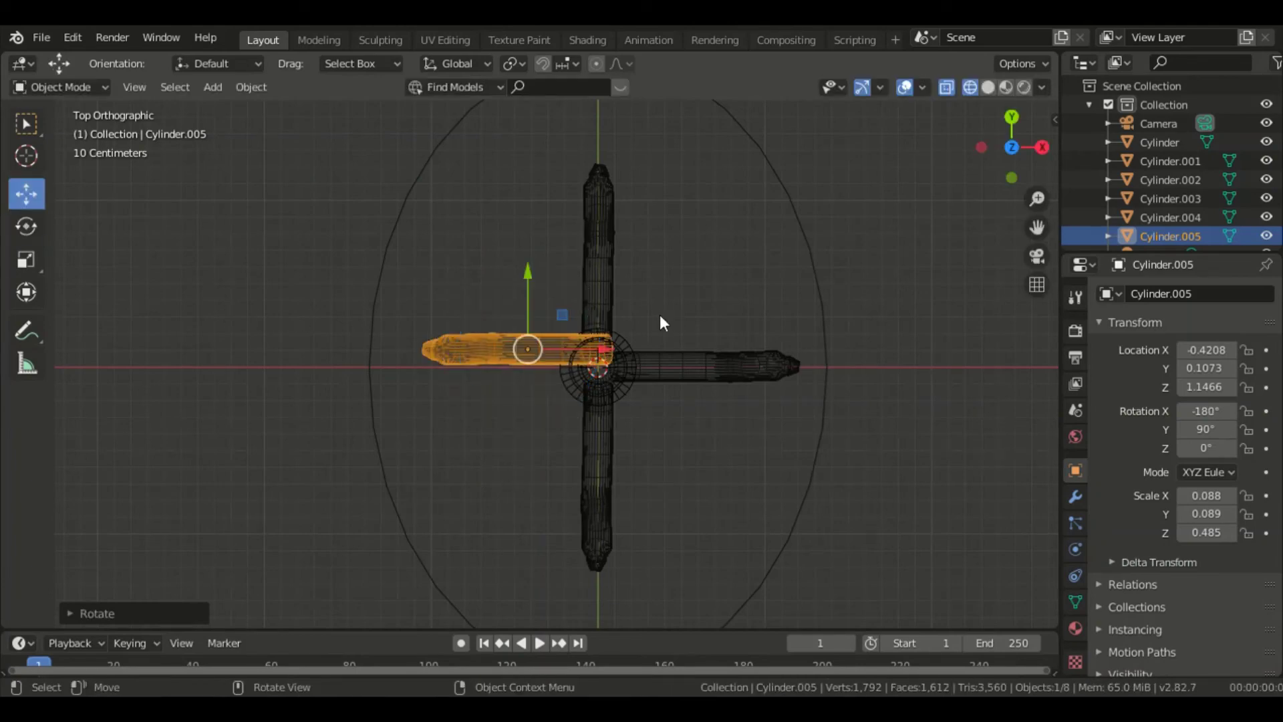
left_click_drag(527, 279, 532, 301)
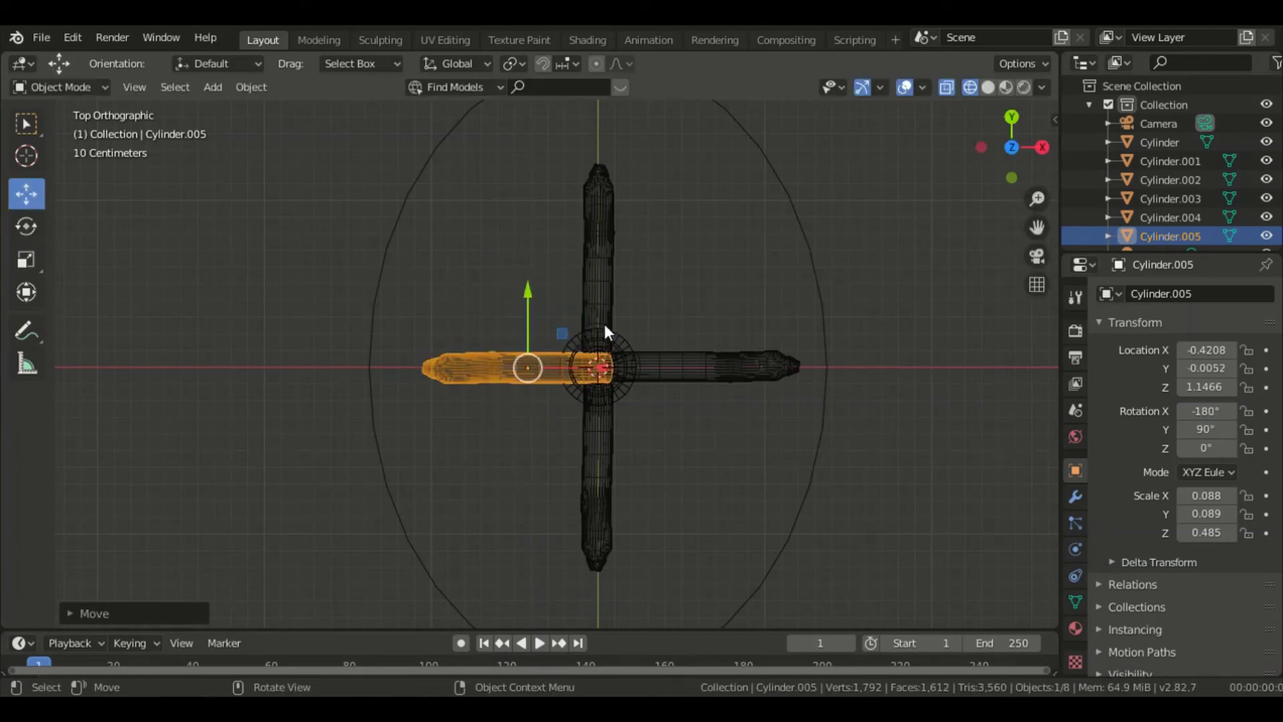
- Lower the fourth leg to about Z 0.330 m and shift it outward to about X -0.586 m against the support's base
key("KP_5")
middle_click_drag(692, 501, 690, 252)
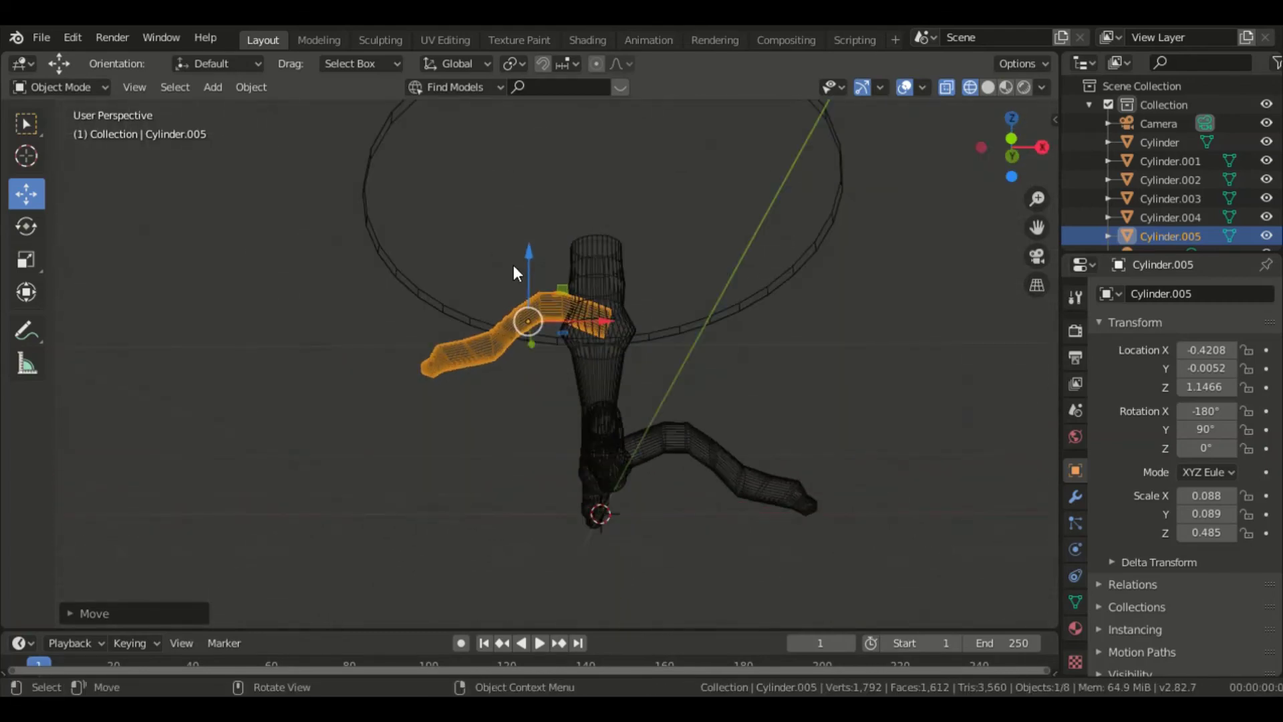
left_click_drag(528, 251, 531, 397)
middle_click_drag(688, 233, 692, 302)
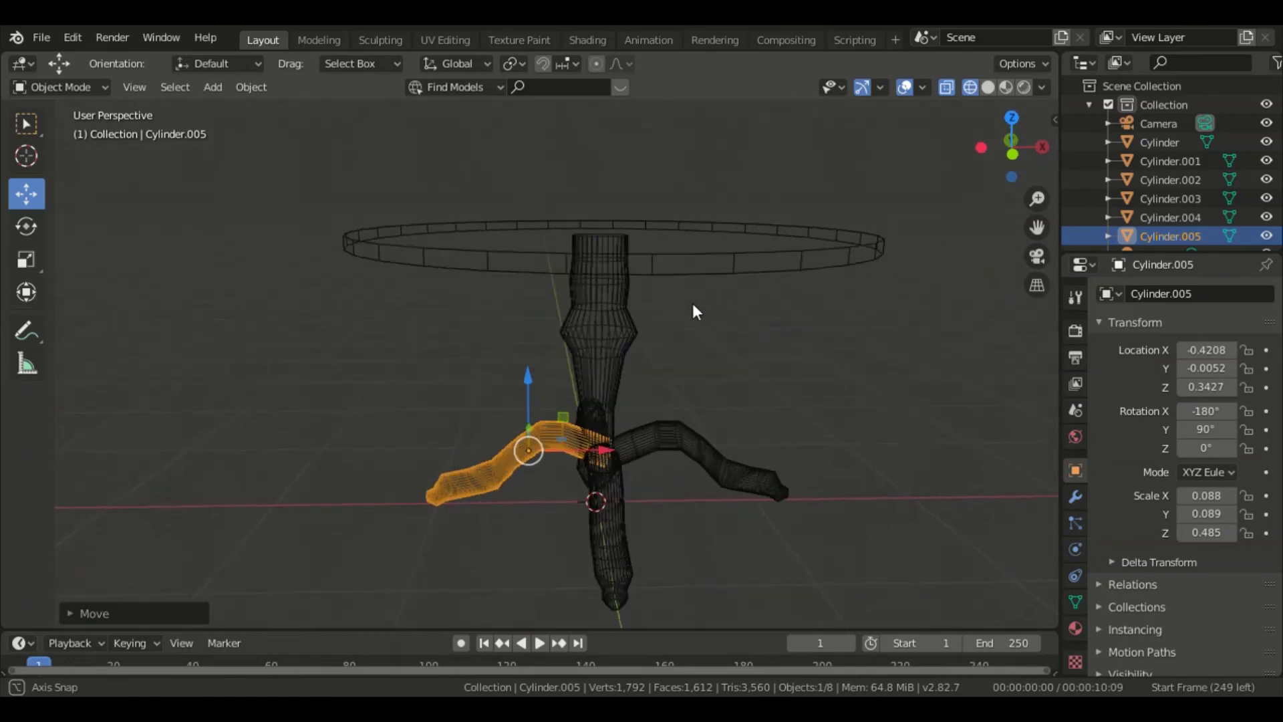
scroll(693, 303, "up", 3)
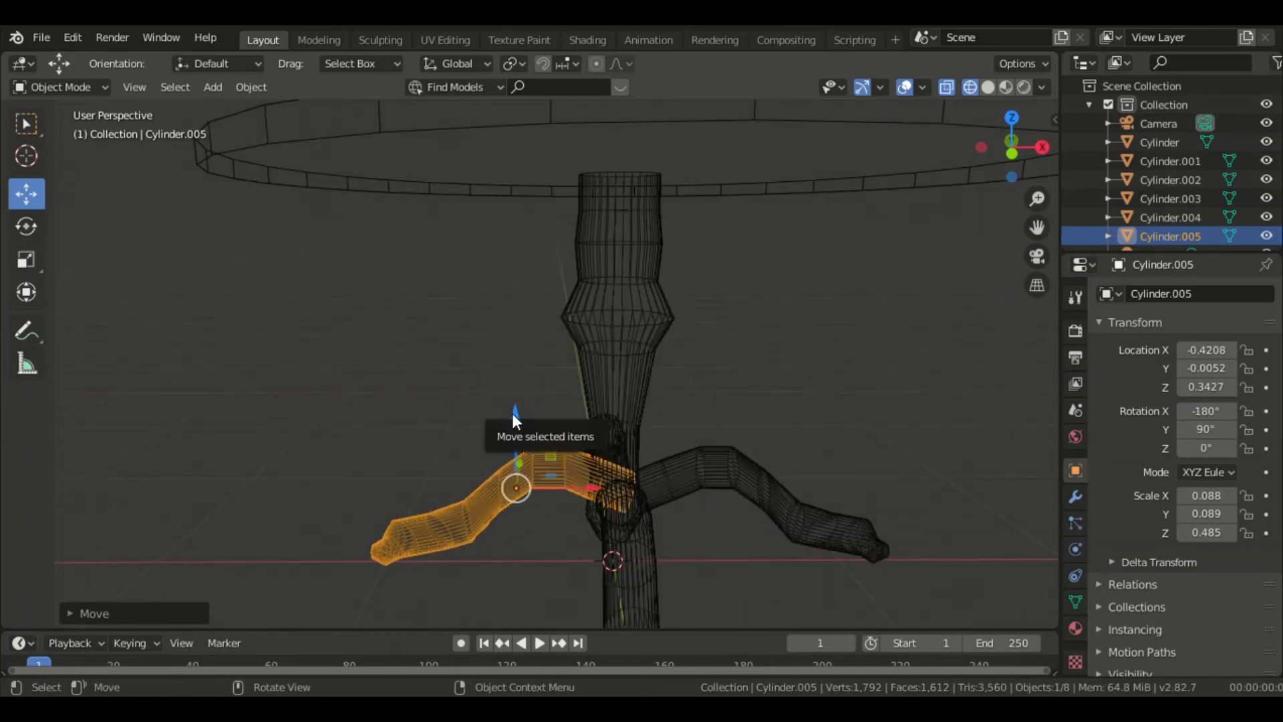
left_click_drag(512, 413, 520, 434)
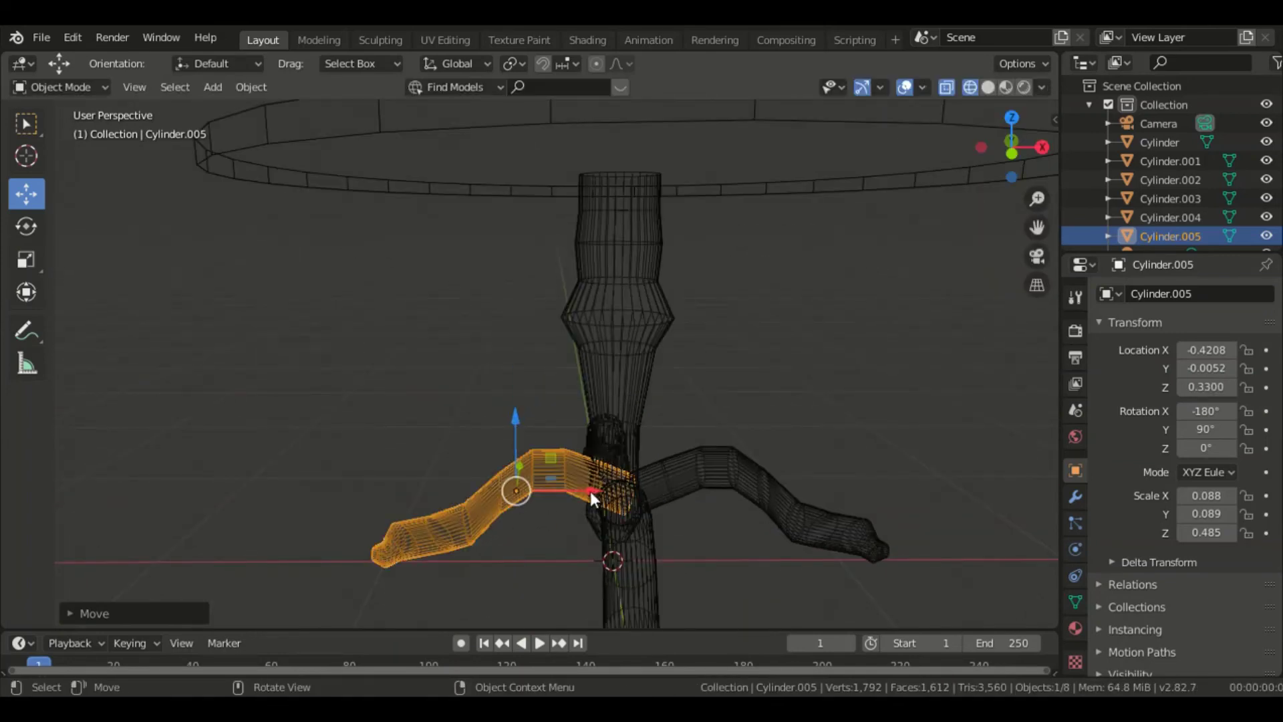
left_click_drag(592, 498, 556, 498)
- Clear the selection and check the placement of all four legs around the support from several sides
middle_click_drag(714, 523, 695, 486)
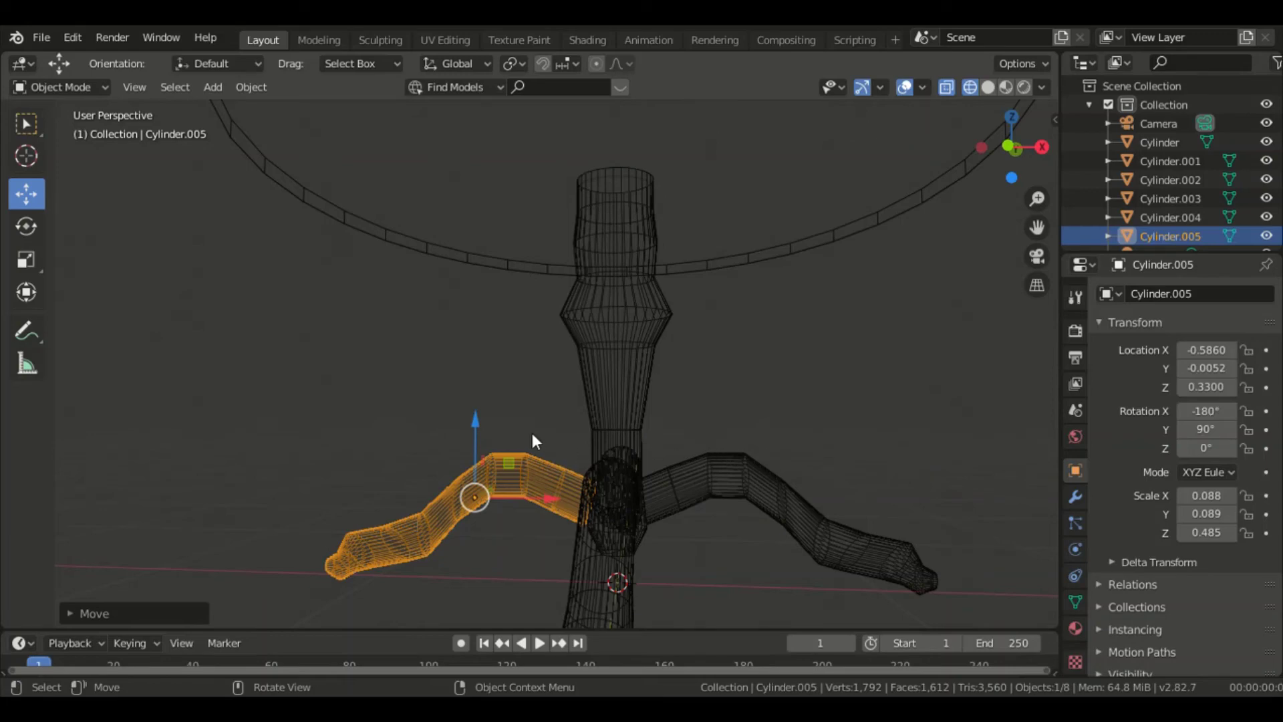
middle_click_drag(544, 481, 707, 594)
left_click(728, 401)
middle_click_drag(728, 401, 678, 336)
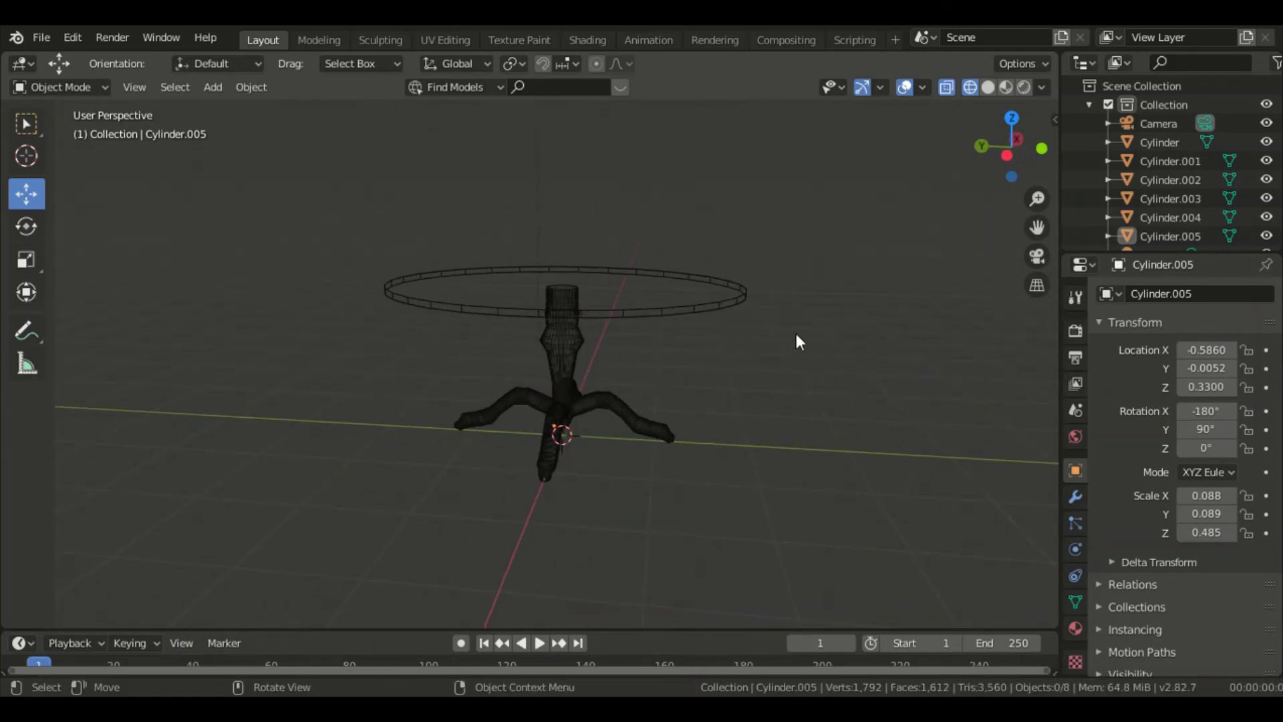
scroll(820, 283, "up", 1)
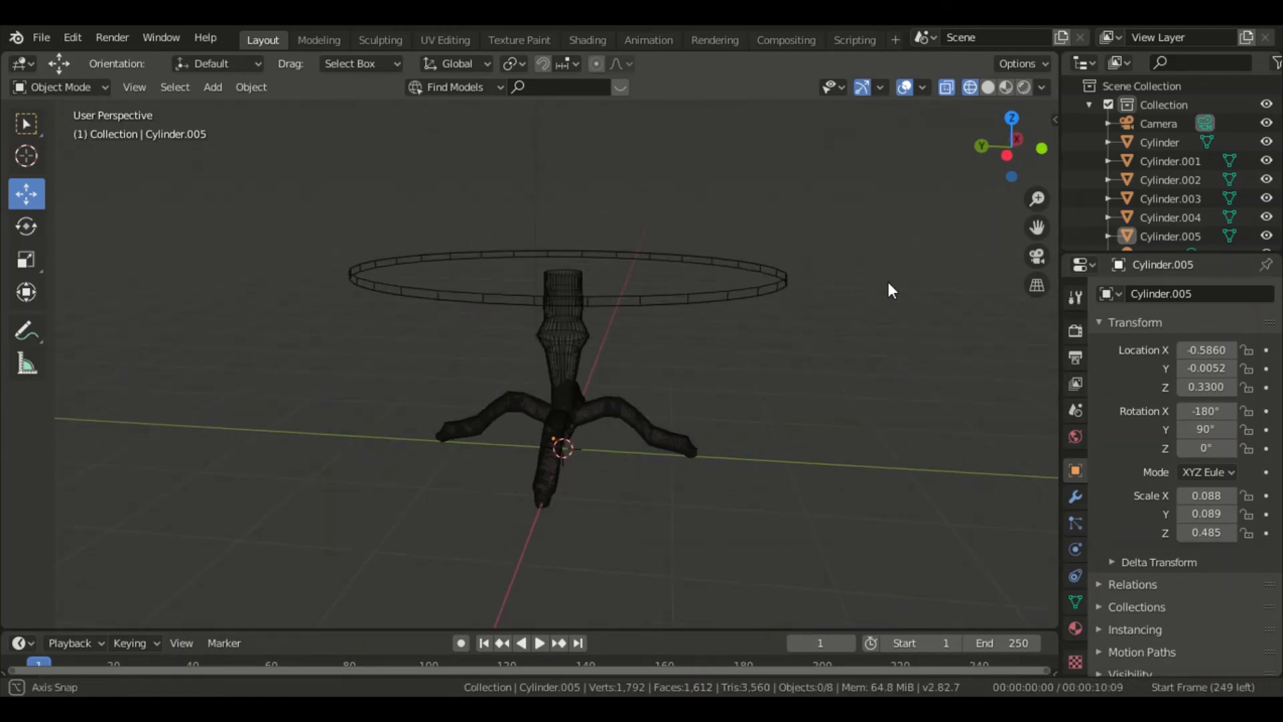
middle_click_drag(888, 279, 893, 282)
middle_click_drag(770, 299, 807, 346)
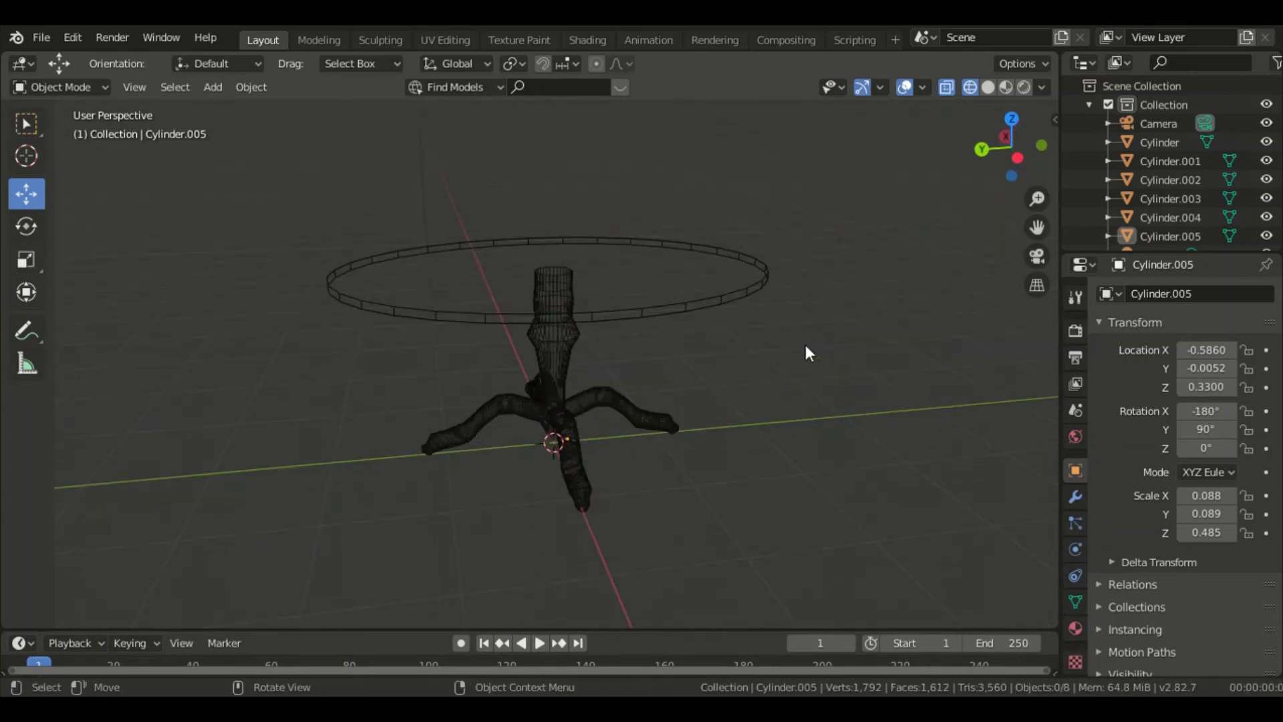
right_click(618, 403)
left_click(655, 427)
right_click(577, 451)
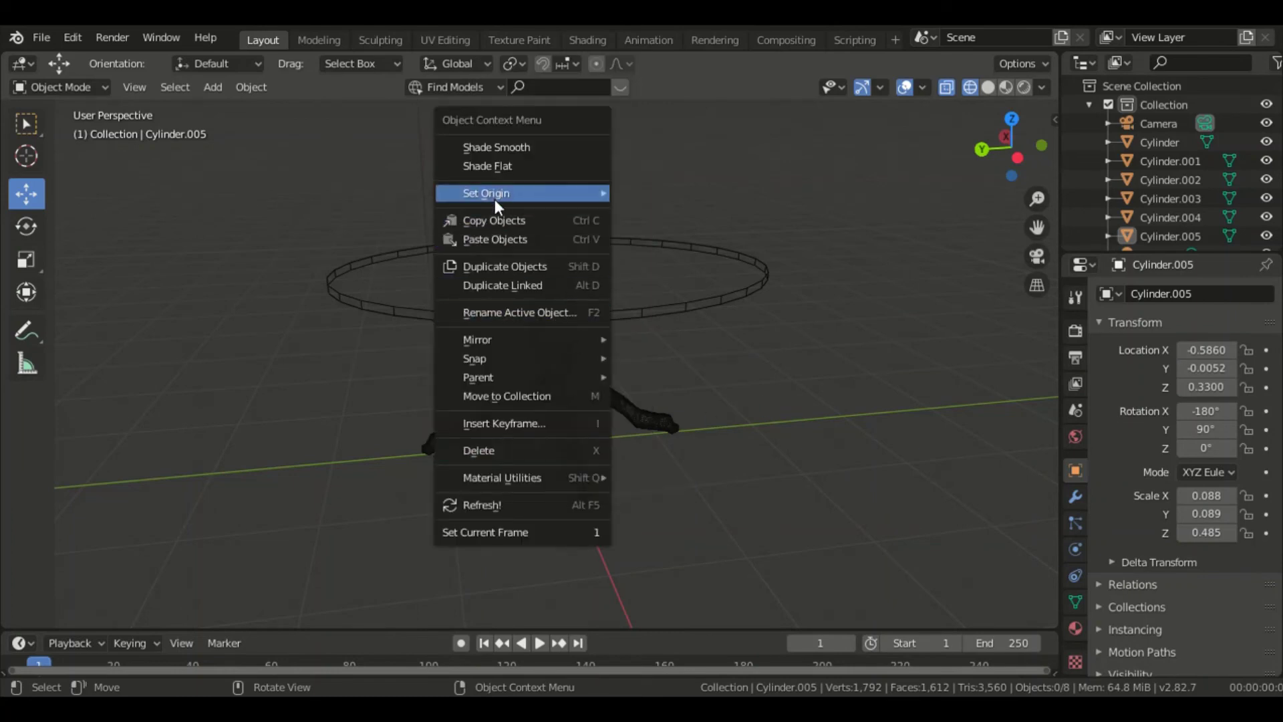
mouse_move(494, 193)
left_click(723, 191)
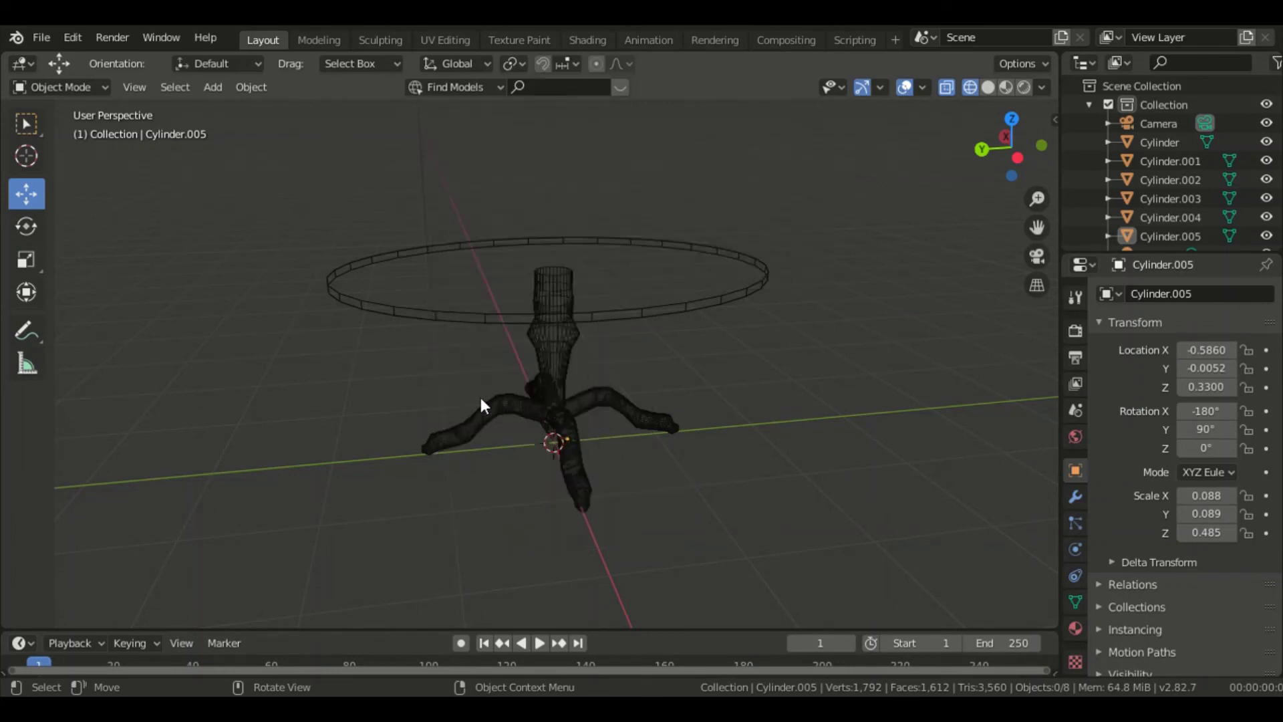
- Move the geometry of the leg on the positive Y side to its origin using Set Origin, and select the opposite leg
left_click(503, 416)
right_click(466, 436)
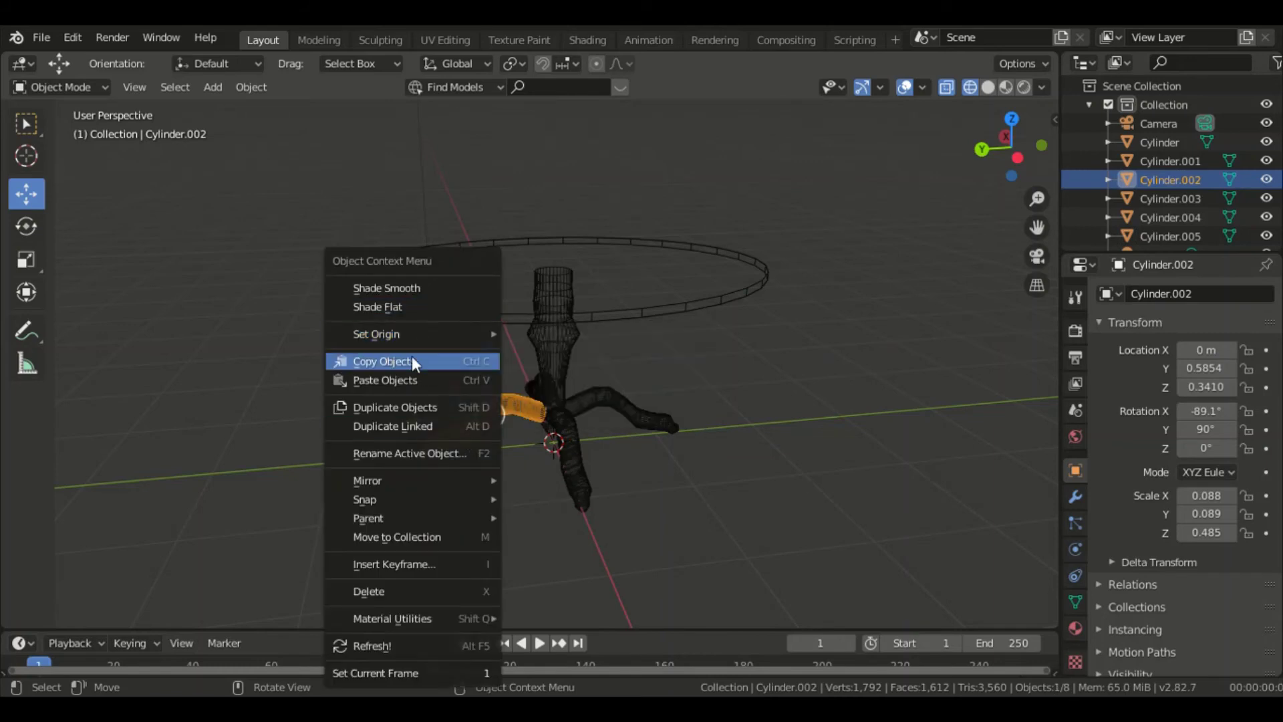
mouse_move(495, 331)
left_click(542, 335)
left_click(652, 416)
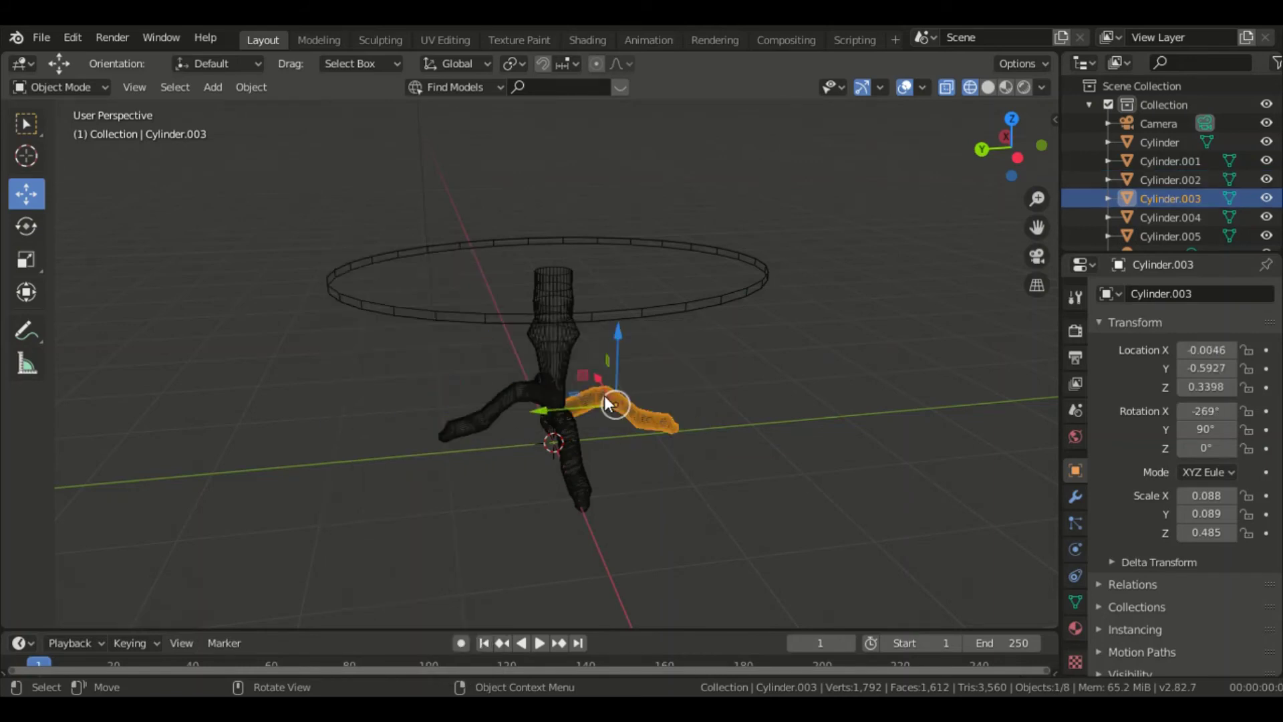
- Move the geometry of the leg on the negative Y side to its origin using Set Origin, and clear the selection
right_click(620, 400)
left_click(576, 307)
right_click(635, 412)
mouse_move(574, 330)
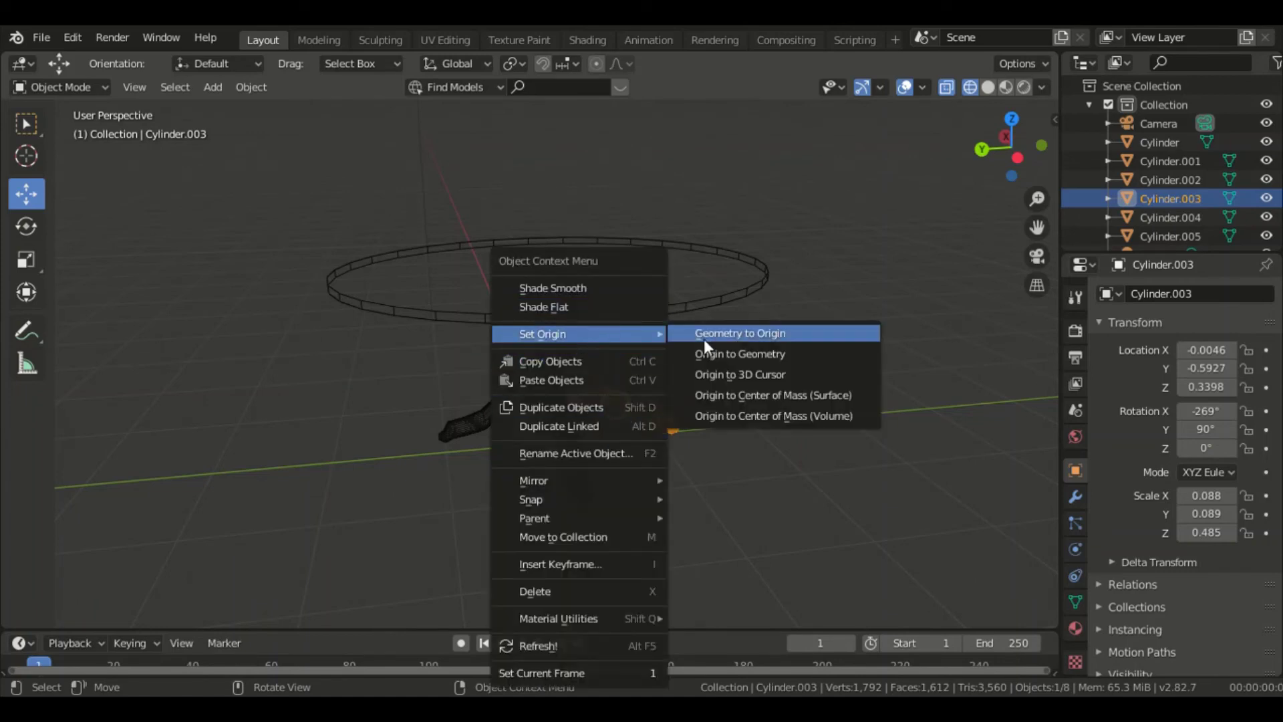
left_click(704, 335)
middle_click_drag(815, 371, 621, 374)
right_click(677, 432)
mouse_move(629, 335)
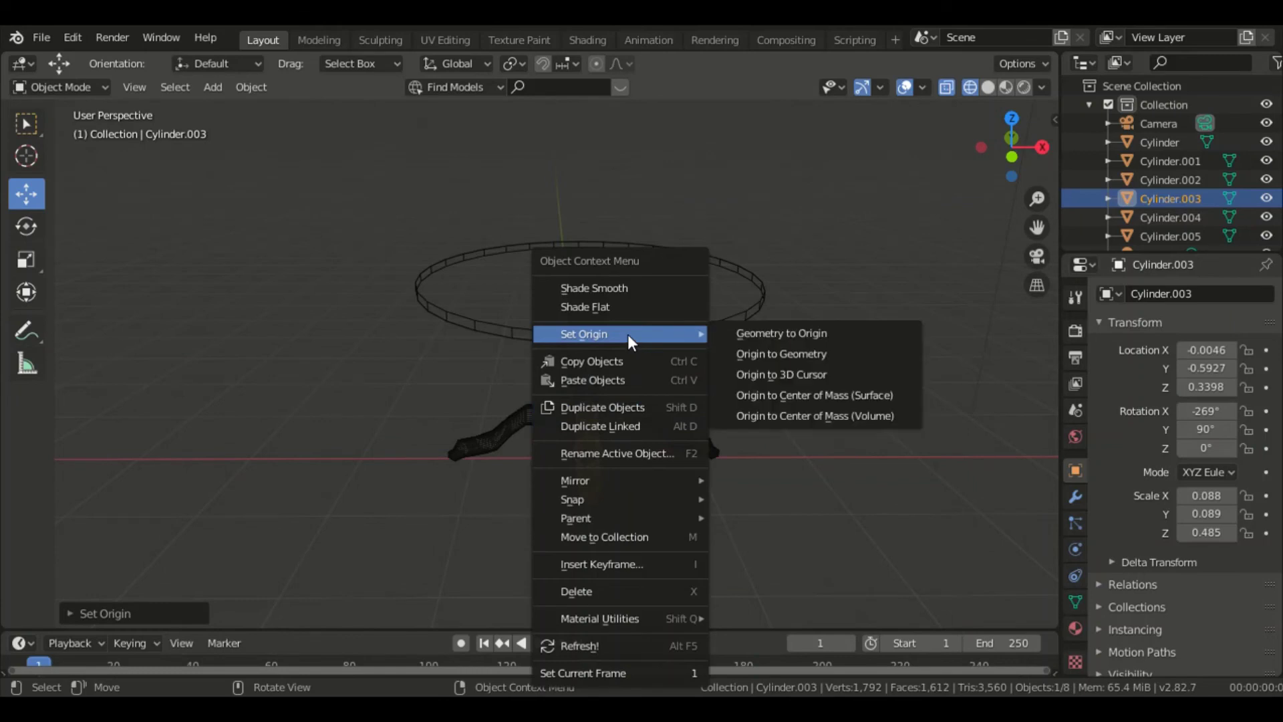
left_click(777, 331)
left_click(779, 413)
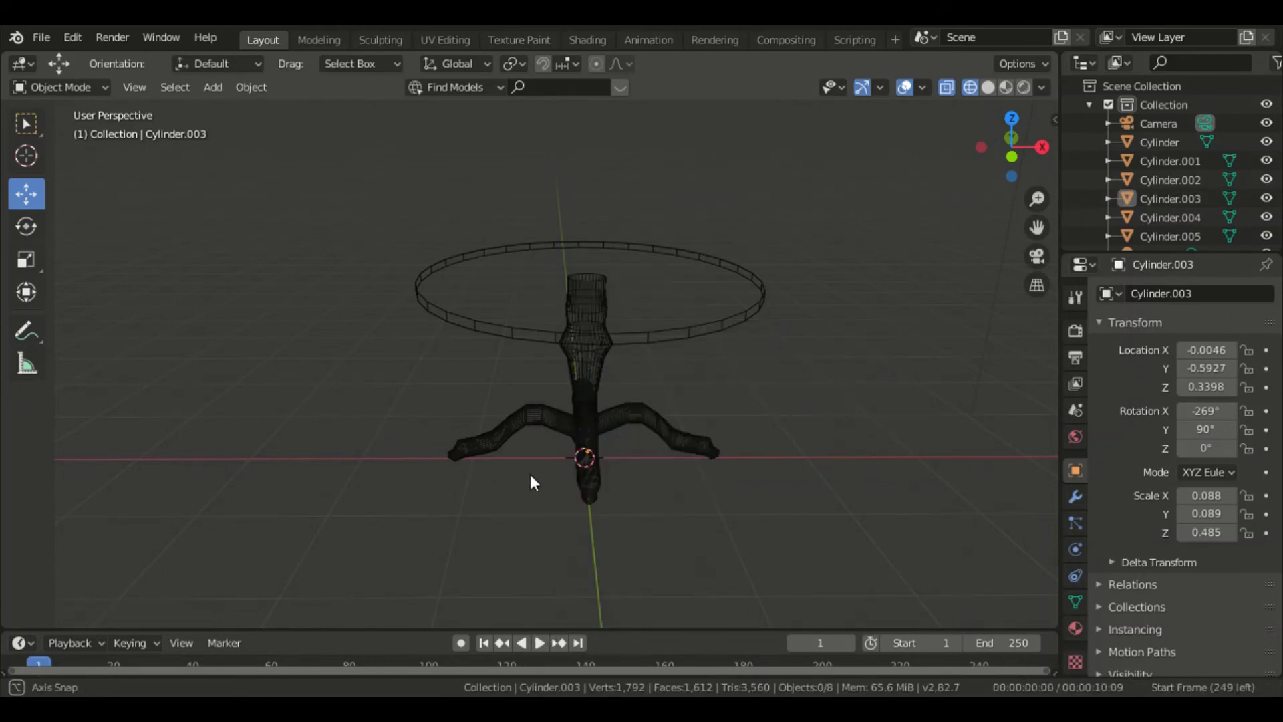
mouse_move(530, 482)
middle_mouse_down()
mouse_move(789, 478)
mouse_move(710, 440)
mouse_move(468, 442)
mouse_move(896, 438)
mouse_move(507, 447)
mouse_move(802, 519)
mouse_move(646, 502)
mouse_move(676, 494)
mouse_move(768, 415)
middle_mouse_up()
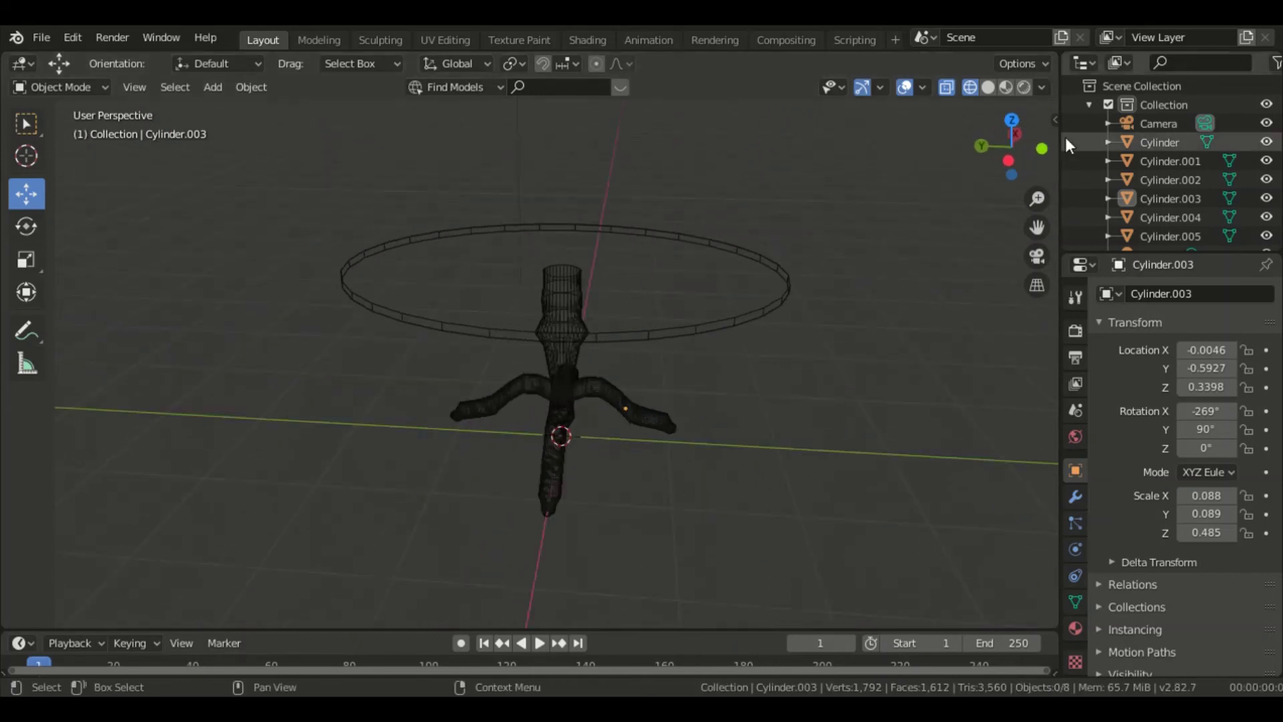
- Switch the viewport to solid shading and raise the leg on the positive X side to about Z 0.469 m
left_click(988, 88)
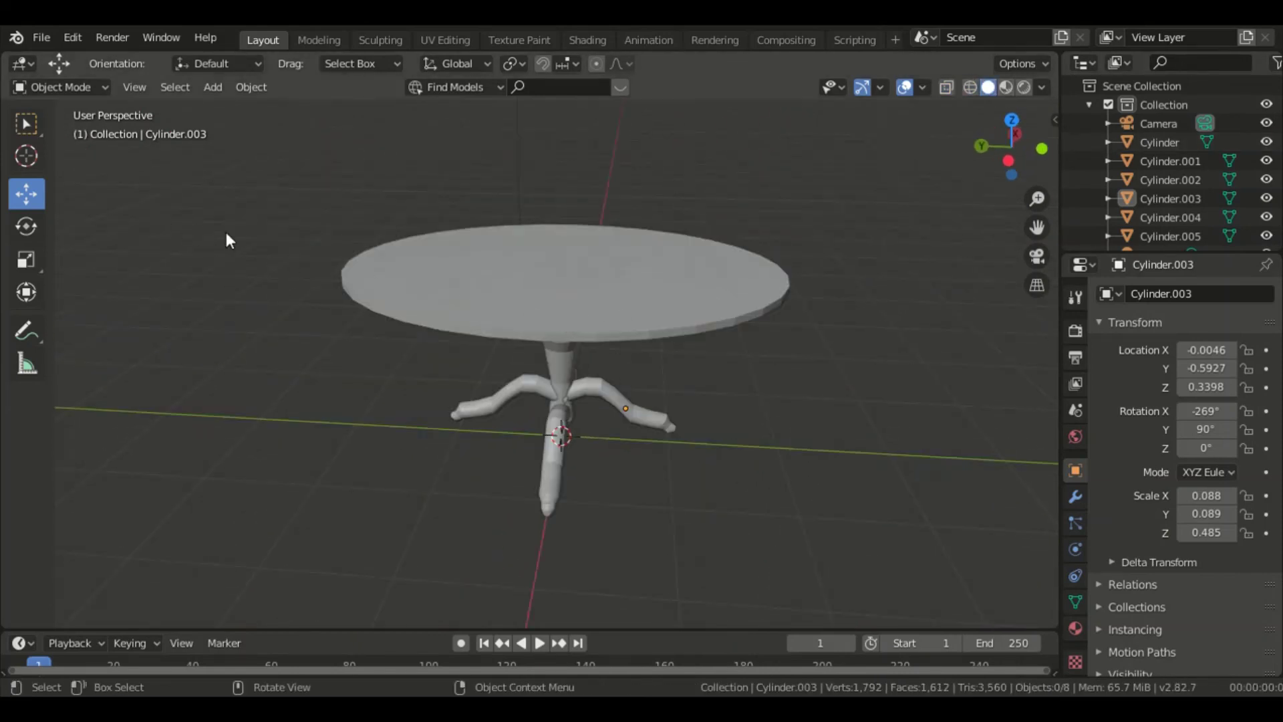
middle_click_drag(784, 308, 660, 259)
left_click(639, 419)
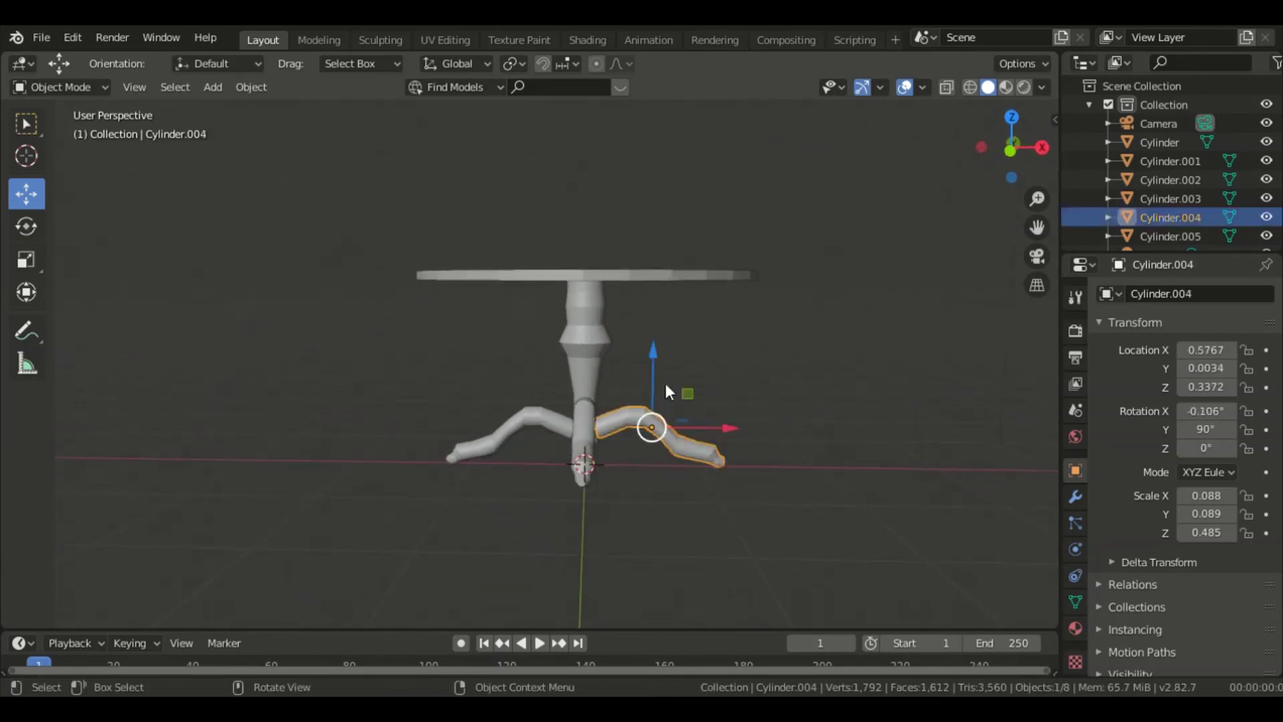
left_click_drag(656, 344, 664, 331)
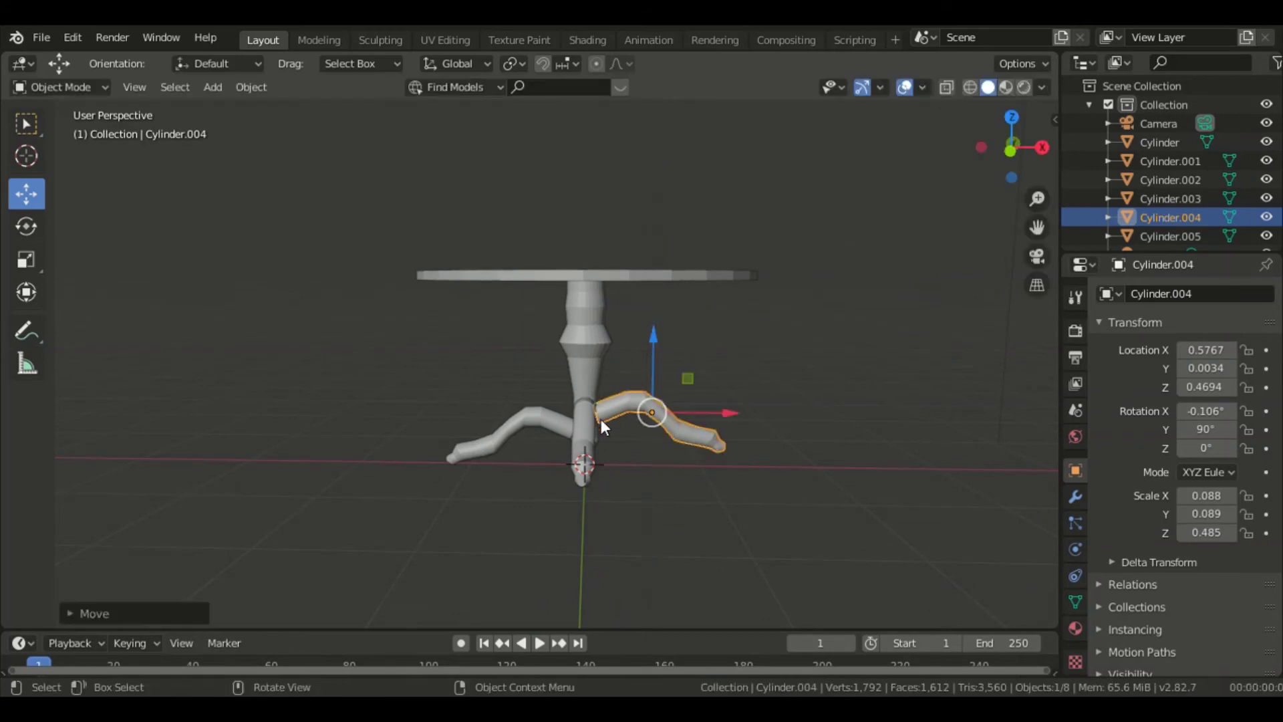
- Raise the leg on the negative X side along Z to about 0.480 m
left_click(543, 425)
key("g")
key("z")
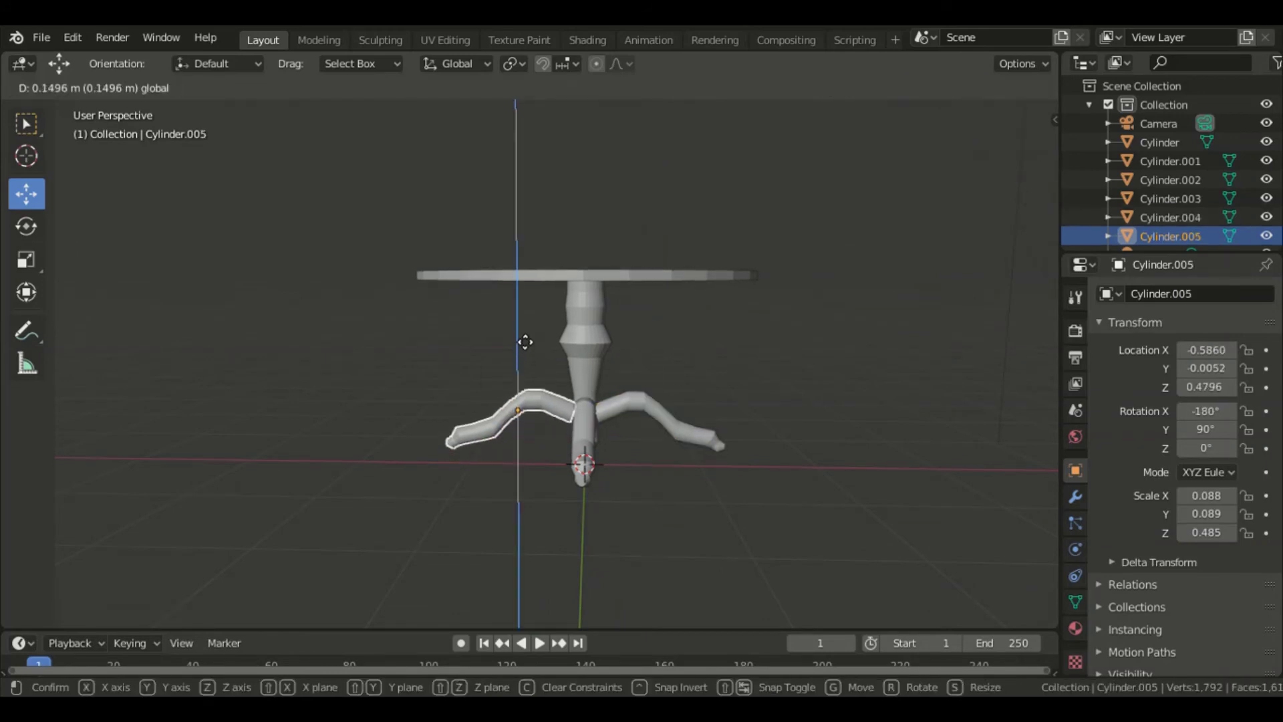
left_click(525, 342)
- Examine the assembled table from several sides and distances, leaving nothing selected
middle_click_drag(580, 444, 624, 451)
left_click(725, 295)
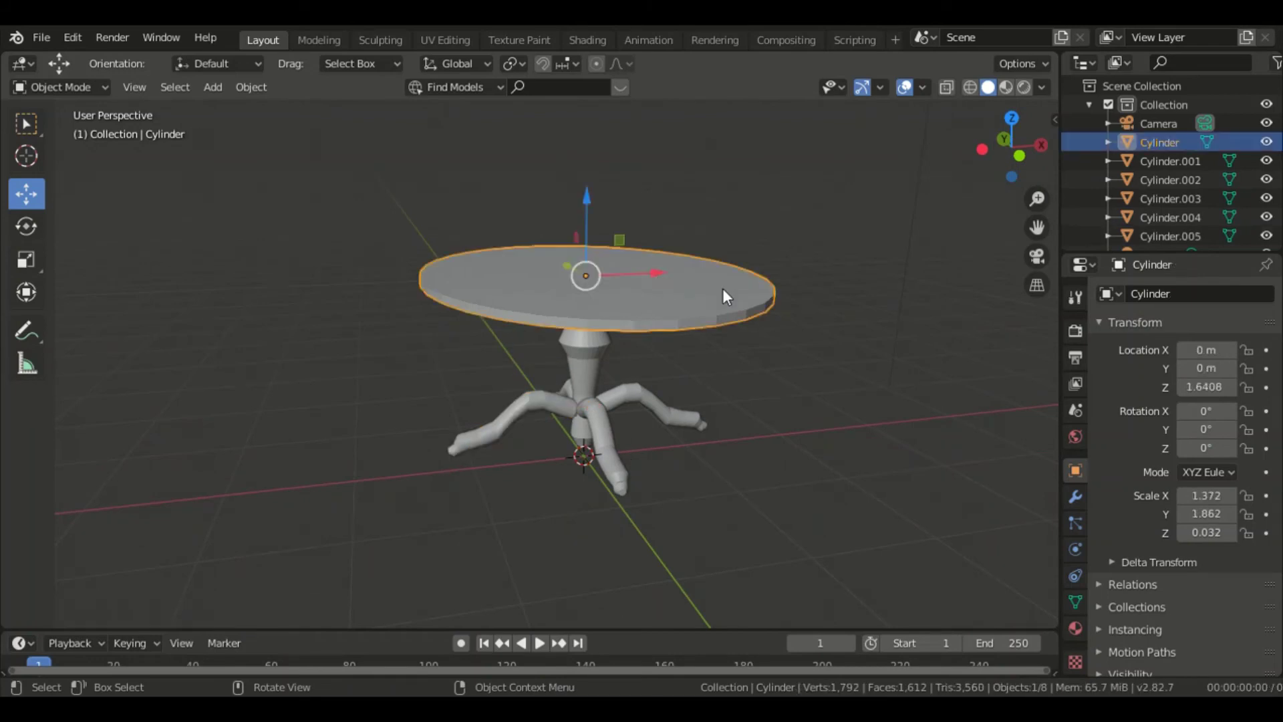
middle_click_drag(917, 376, 663, 342)
scroll(781, 220, "down", 3)
left_click(689, 351)
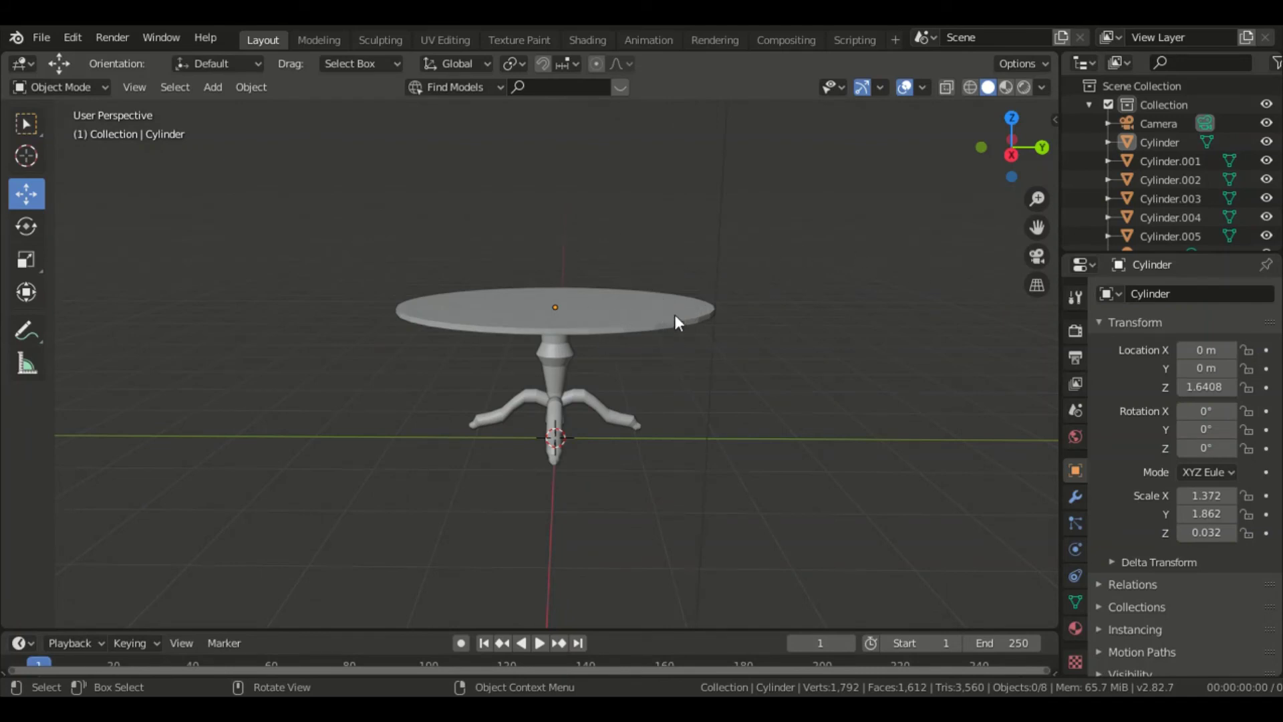
scroll(640, 308, "down", 1)
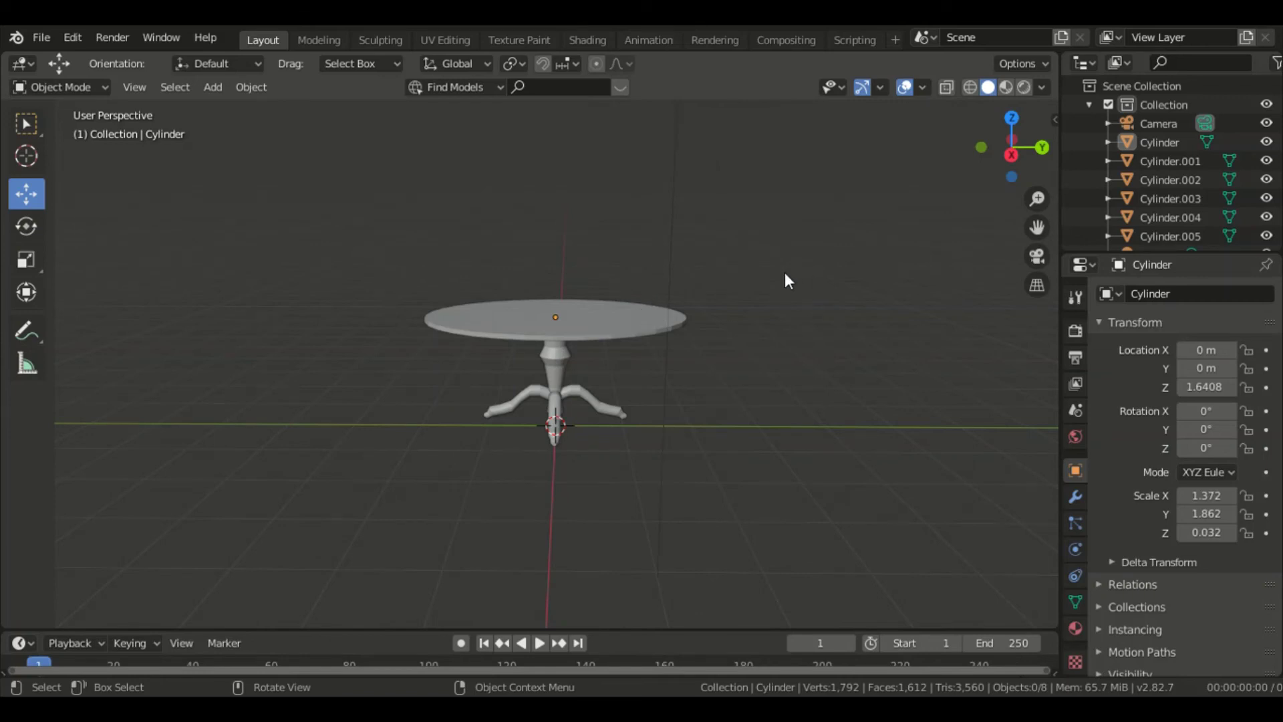
middle_click_drag(802, 275, 575, 320)
scroll(689, 227, "up", 2)
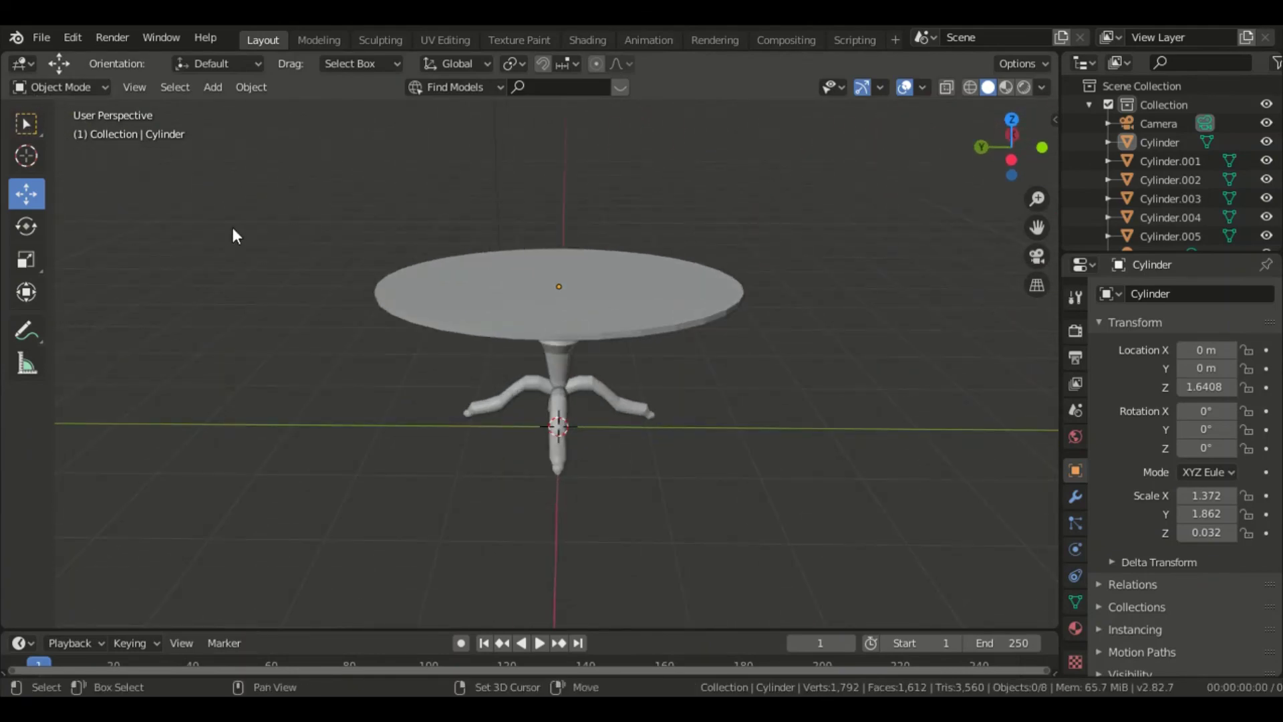
- Add a plane and raise it above the tabletop to about Z 3.81 m
key("shift+a")
left_click(372, 222)
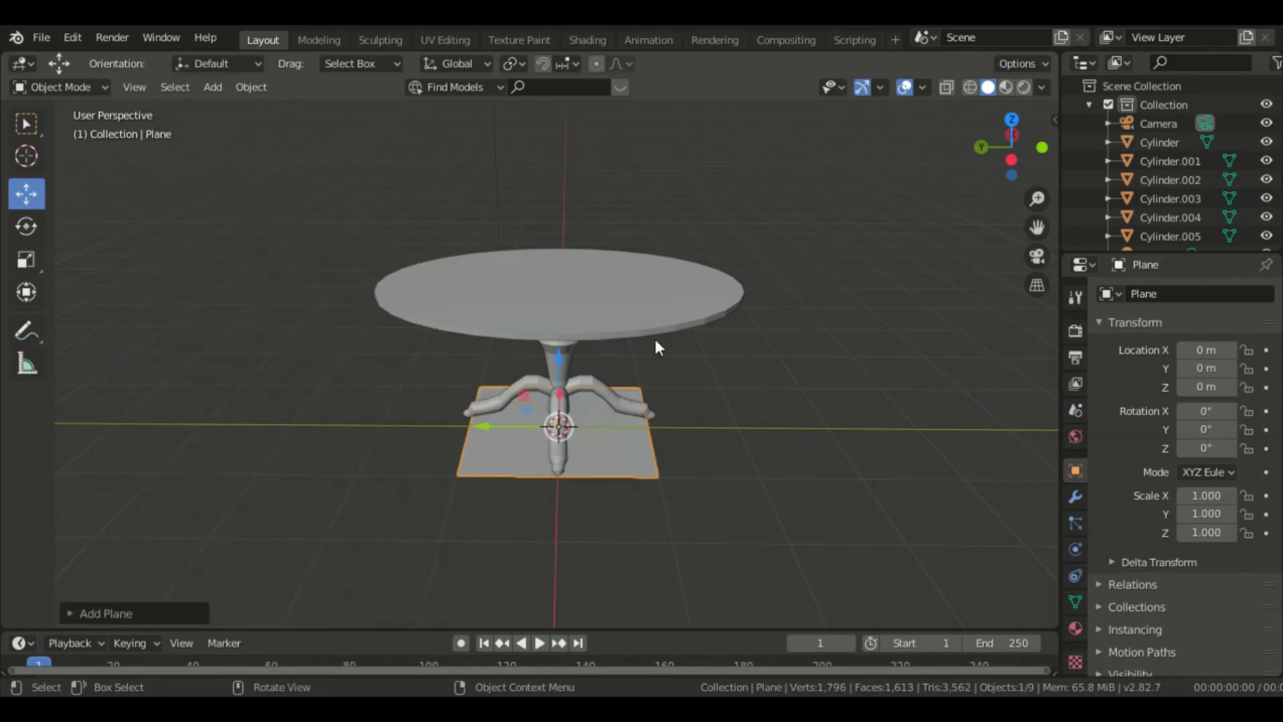
left_click_drag(559, 358, 696, 276)
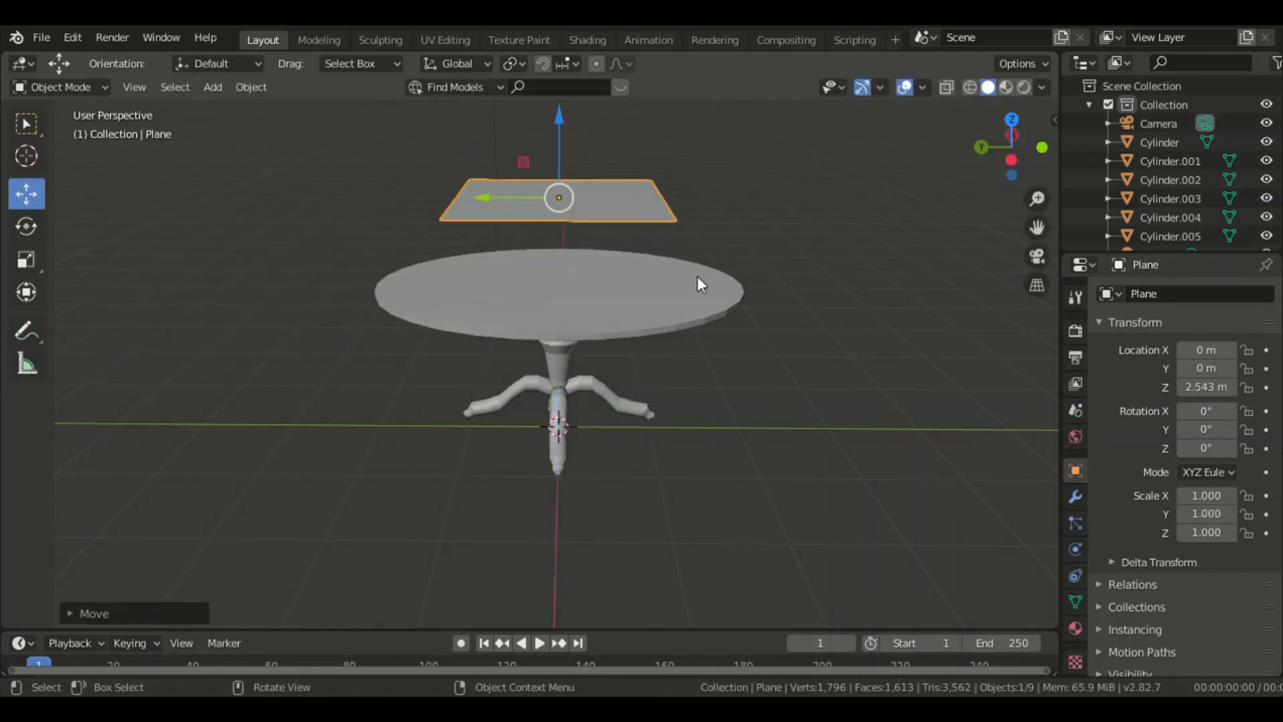
scroll(696, 276, "down", 2)
left_click_drag(566, 201, 559, 119)
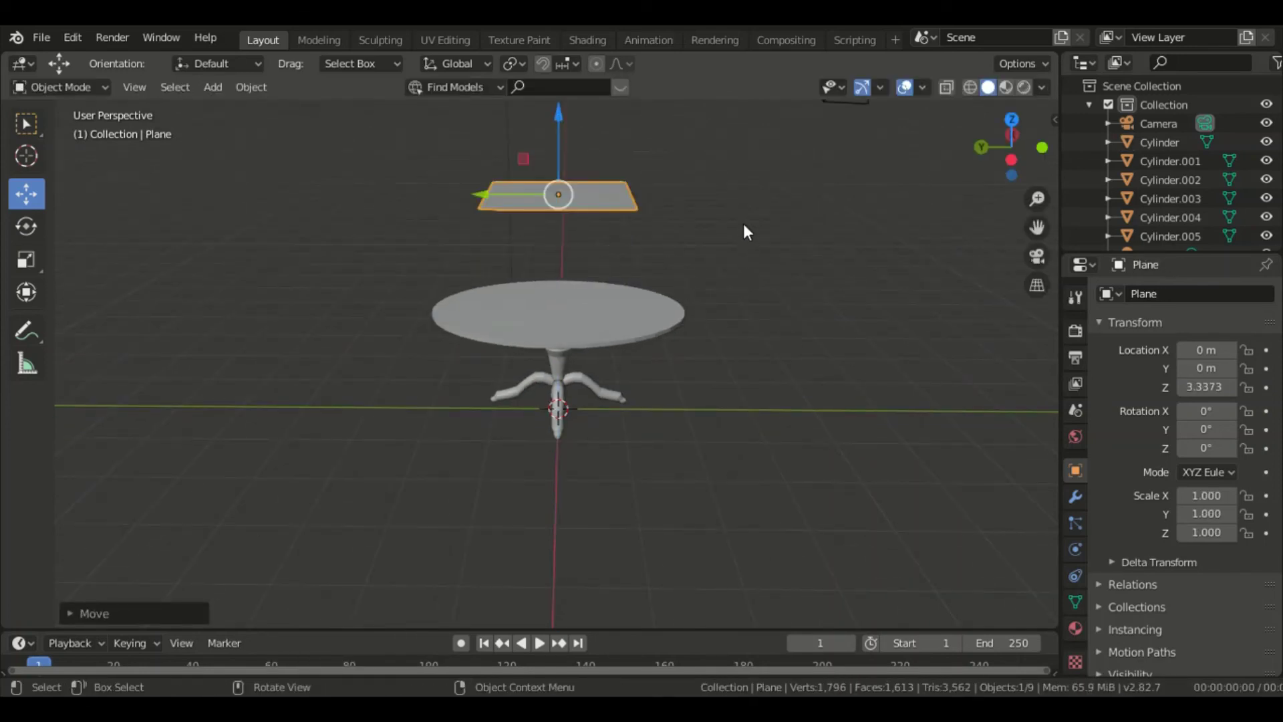
scroll(746, 232, "down", 2)
left_click_drag(549, 196, 564, 176)
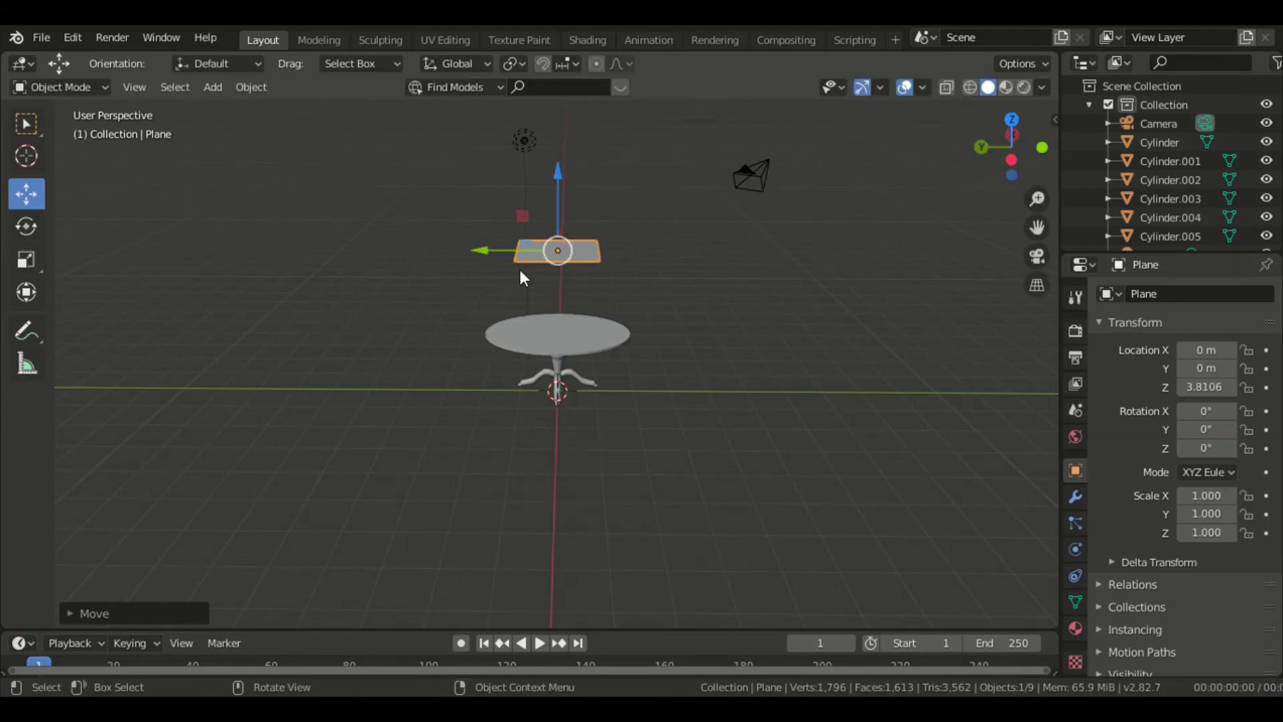
- Scale the plane to about 4.04 along X and 4.48 along Y, using wireframe shading to compare it with the tabletop
left_click(25, 260)
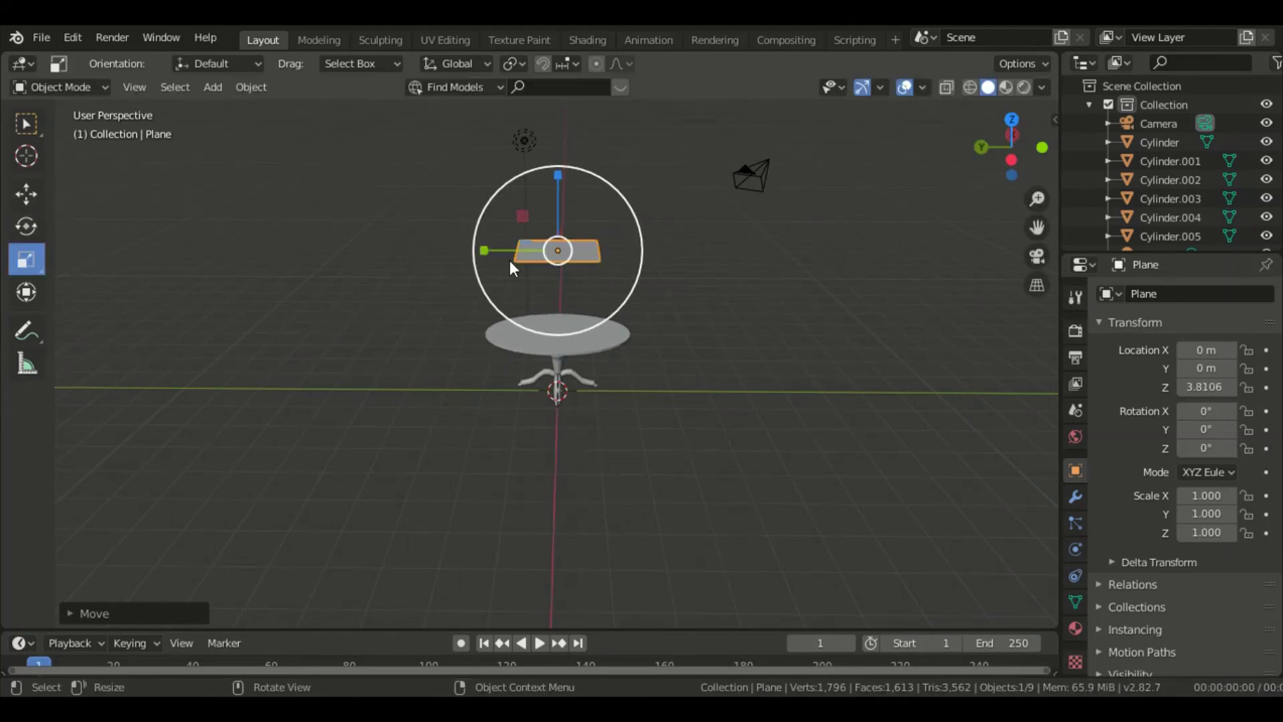
left_click_drag(483, 254, 192, 240)
middle_click_drag(192, 240, 520, 255)
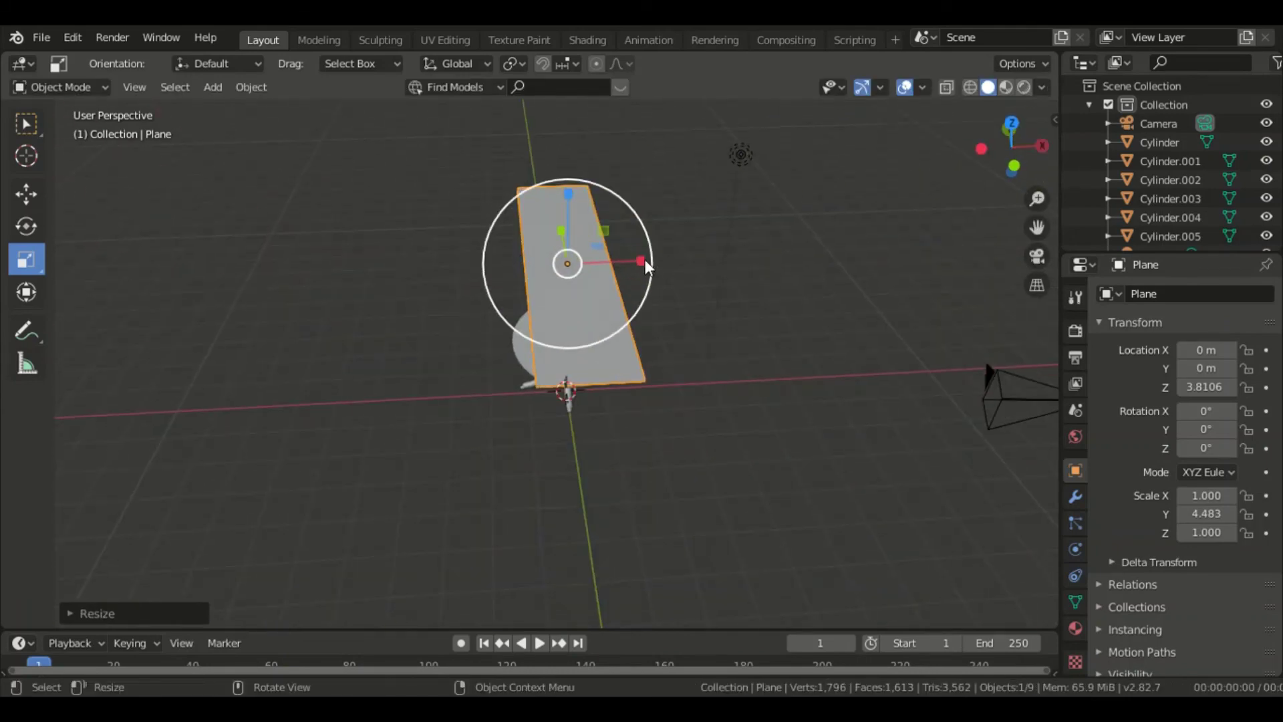
left_click_drag(639, 259, 810, 239)
middle_click_drag(647, 379, 672, 603)
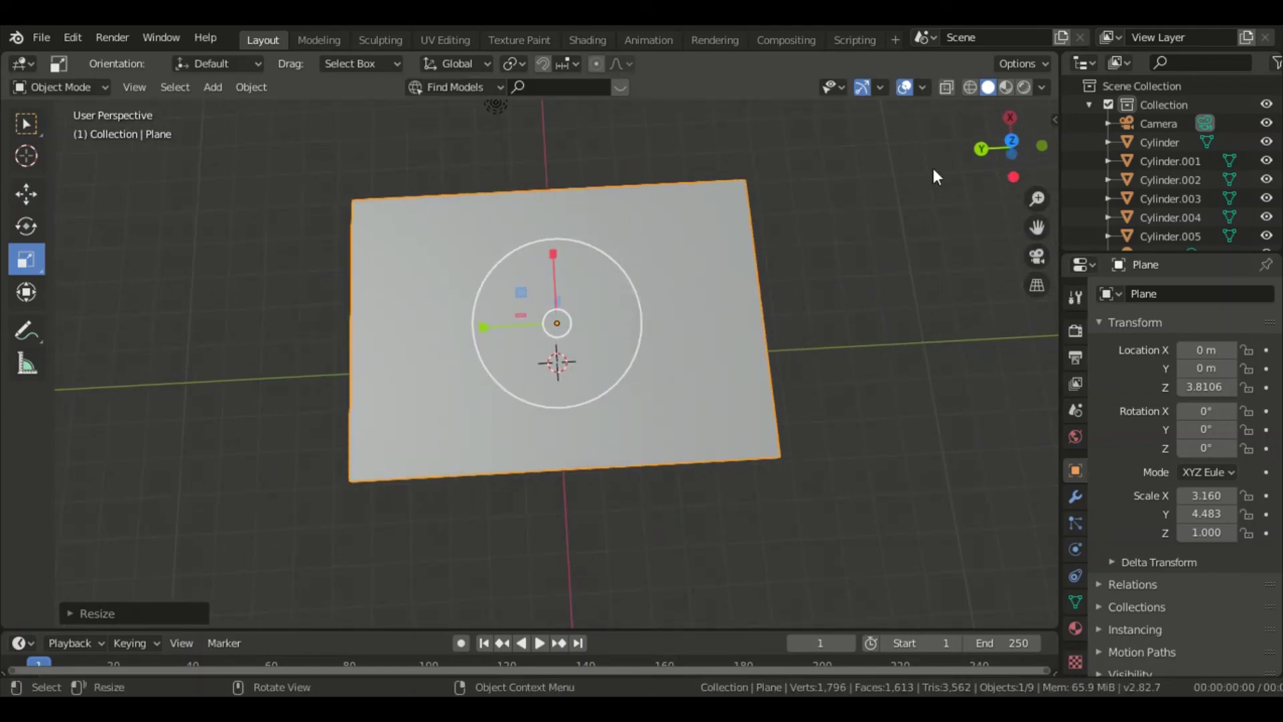
left_click(969, 87)
mouse_move(936, 268)
middle_mouse_down()
mouse_move(923, 327)
mouse_move(927, 276)
middle_mouse_up()
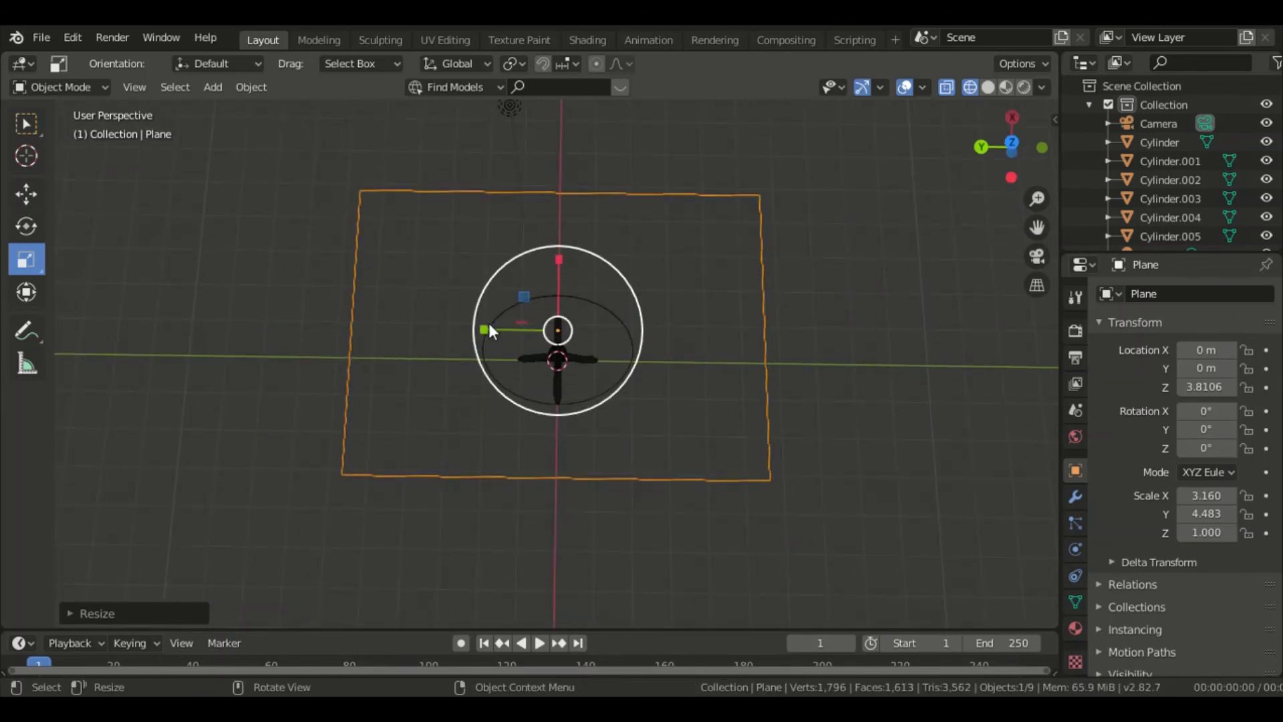
left_click_drag(560, 254, 562, 230)
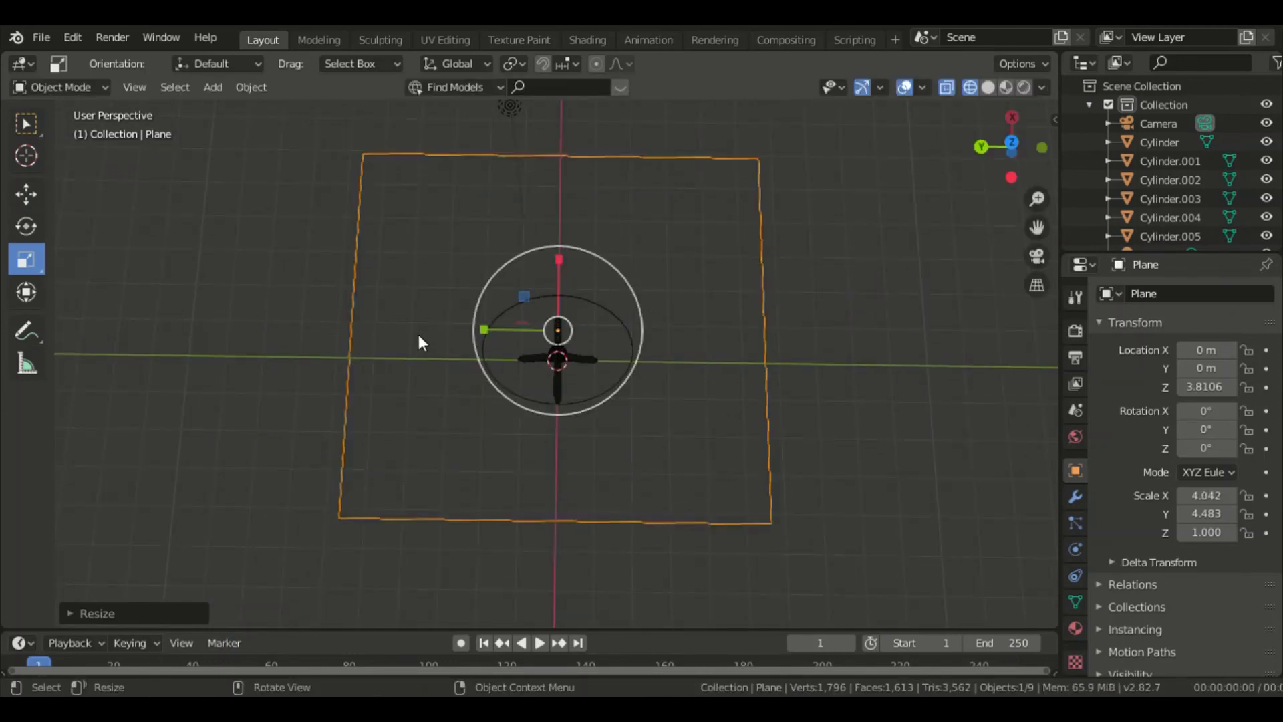
left_click(929, 263)
middle_click_drag(917, 335, 796, 272)
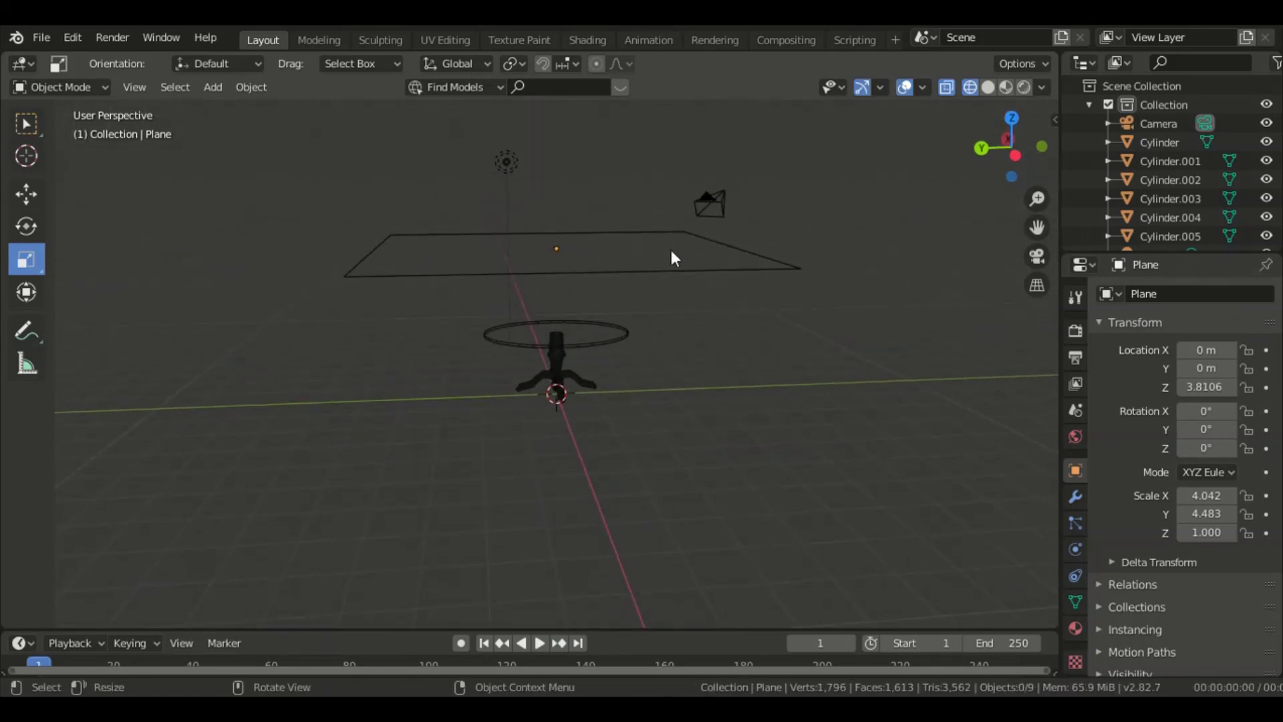
- Subdivide the whole plane with 50 cuts in Edit Mode and return to Object Mode
left_click(637, 269)
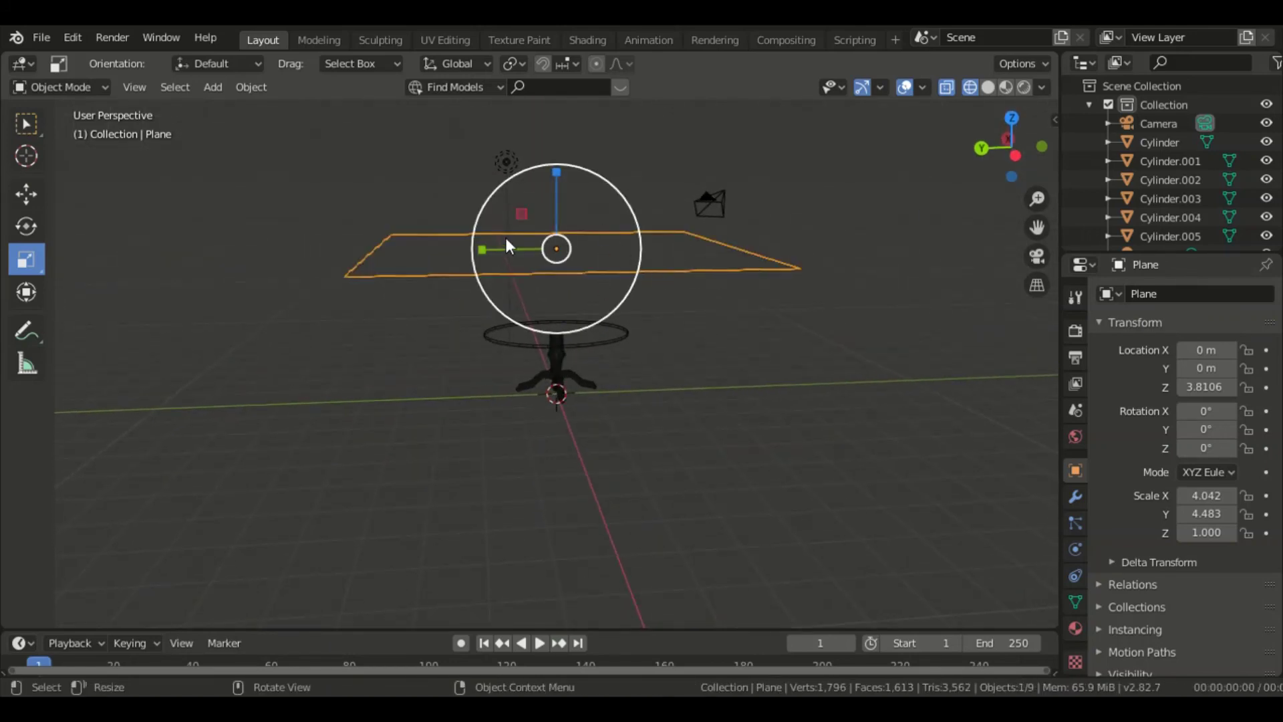
left_click(26, 126)
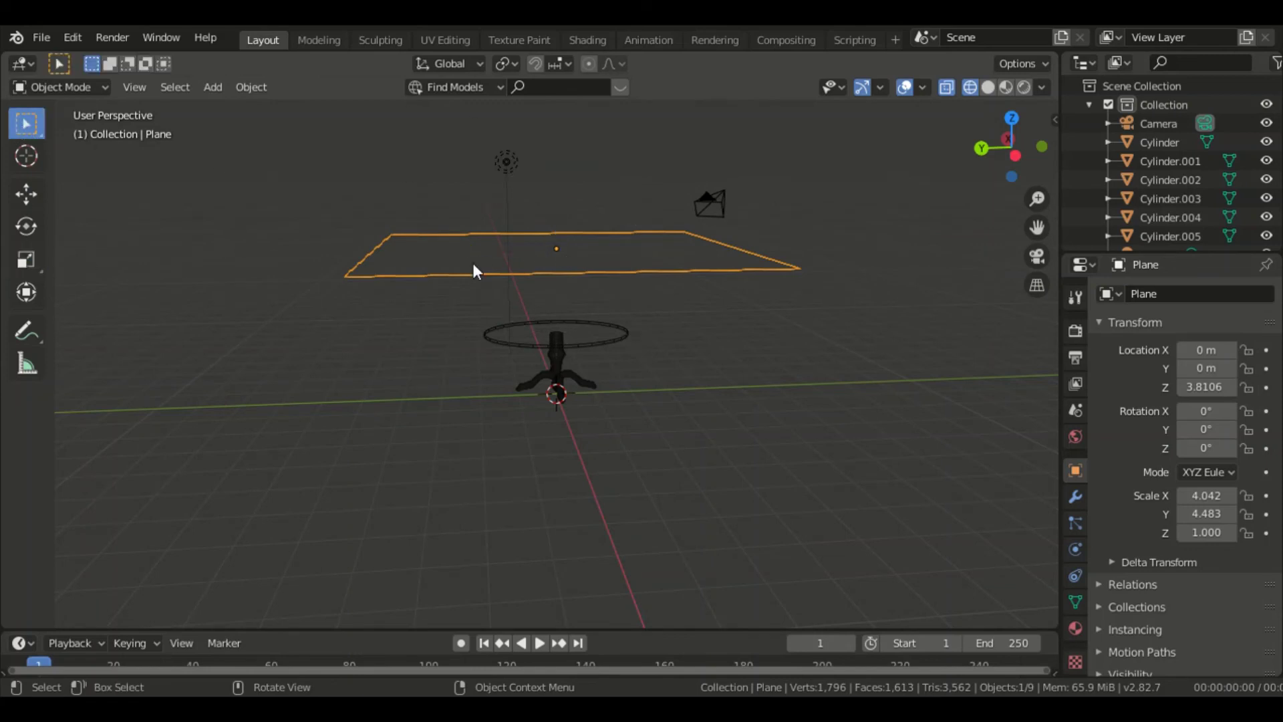
key("Tab")
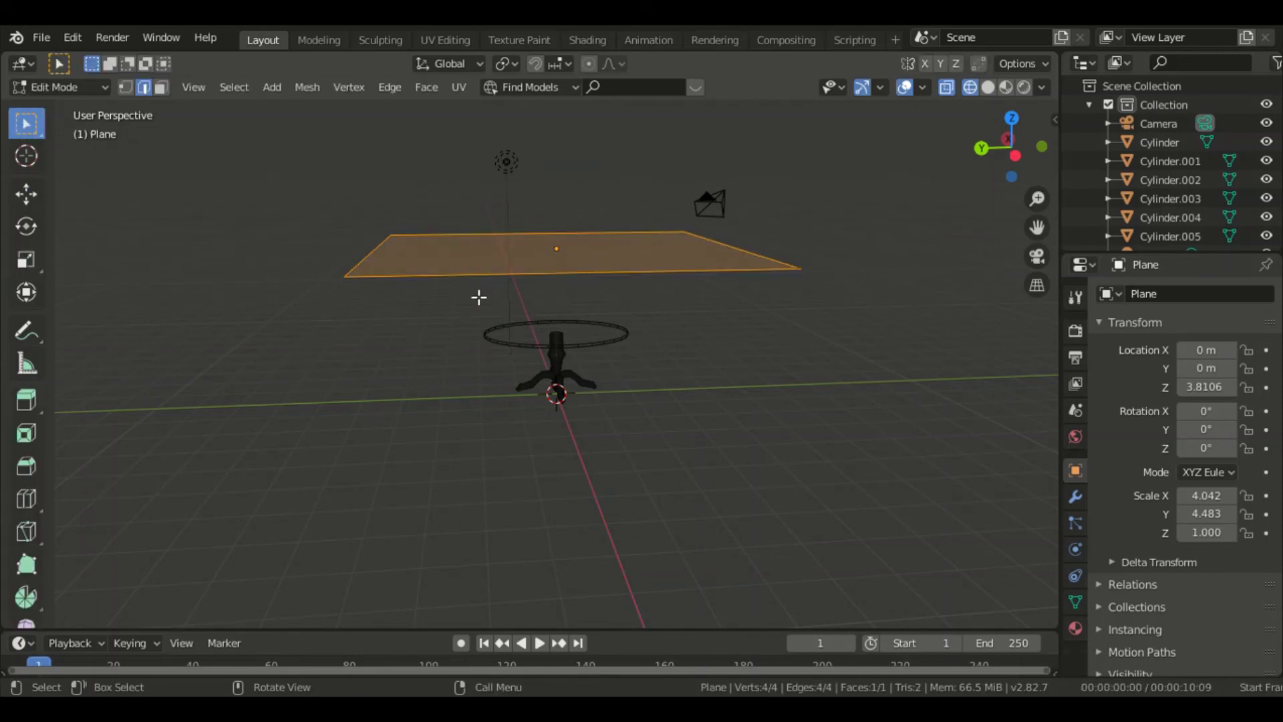
key("ctrl+e")
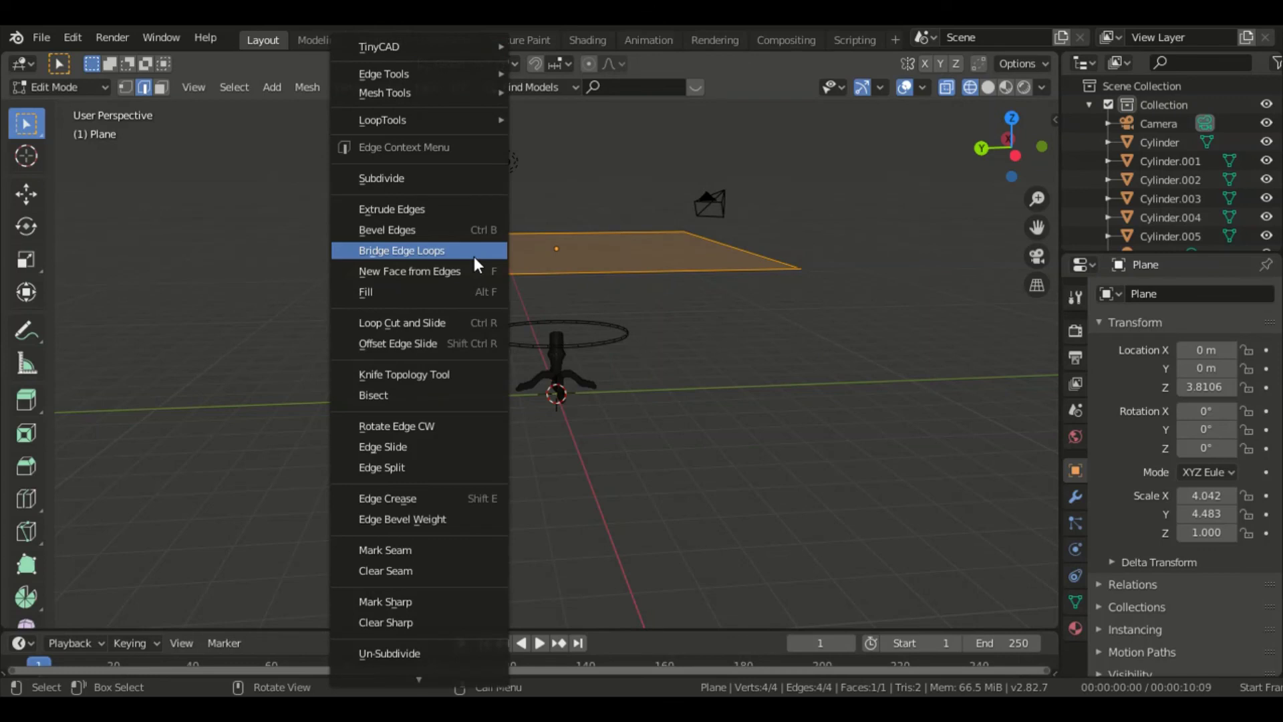
left_click(403, 178)
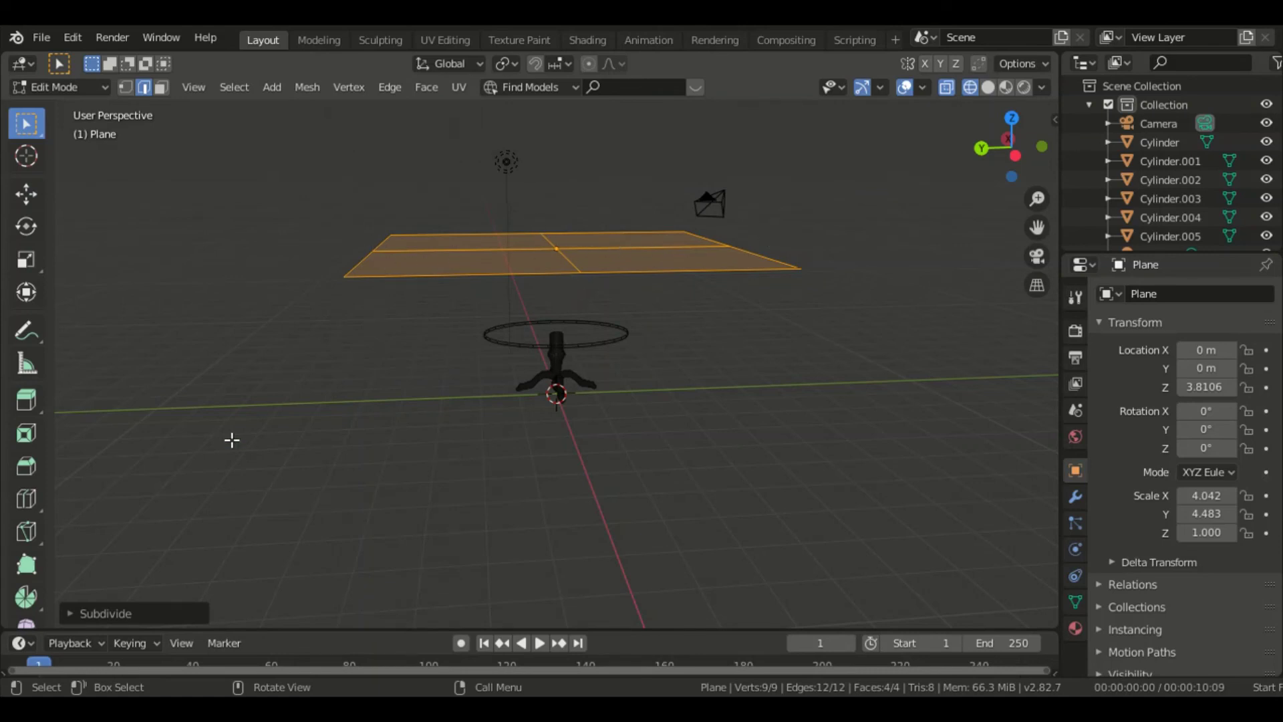
left_click(69, 612)
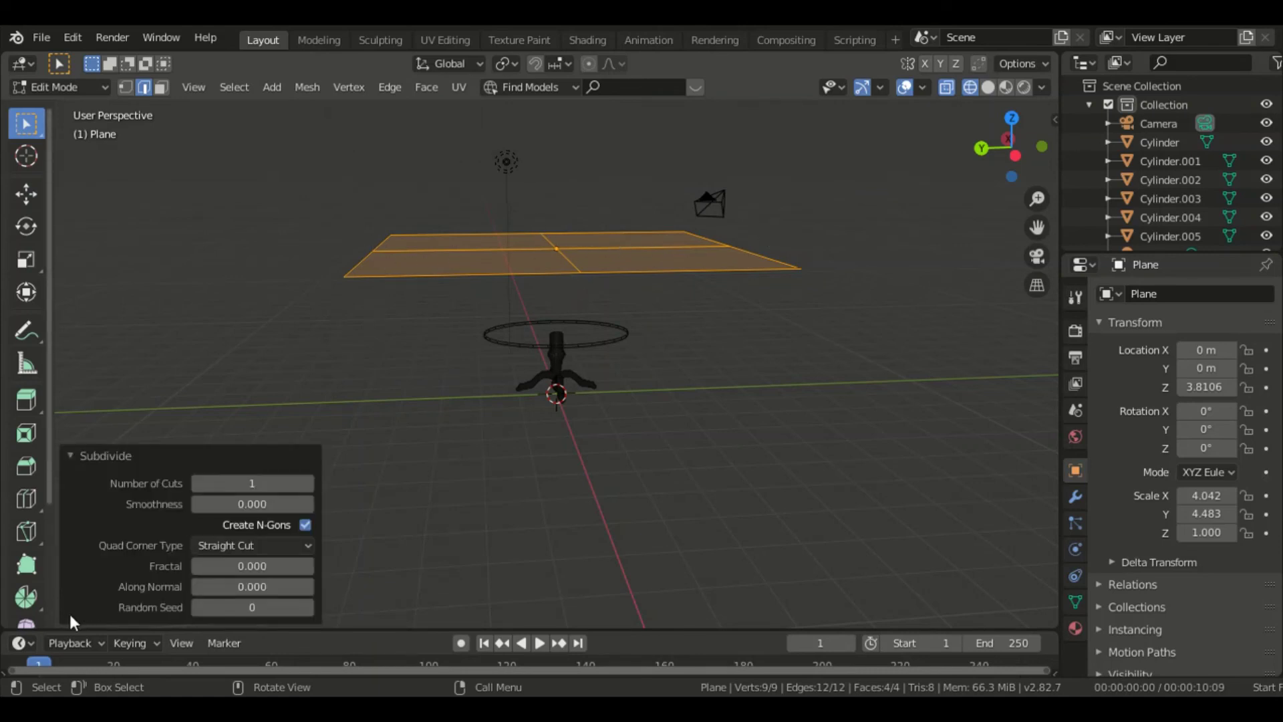
left_click(305, 483)
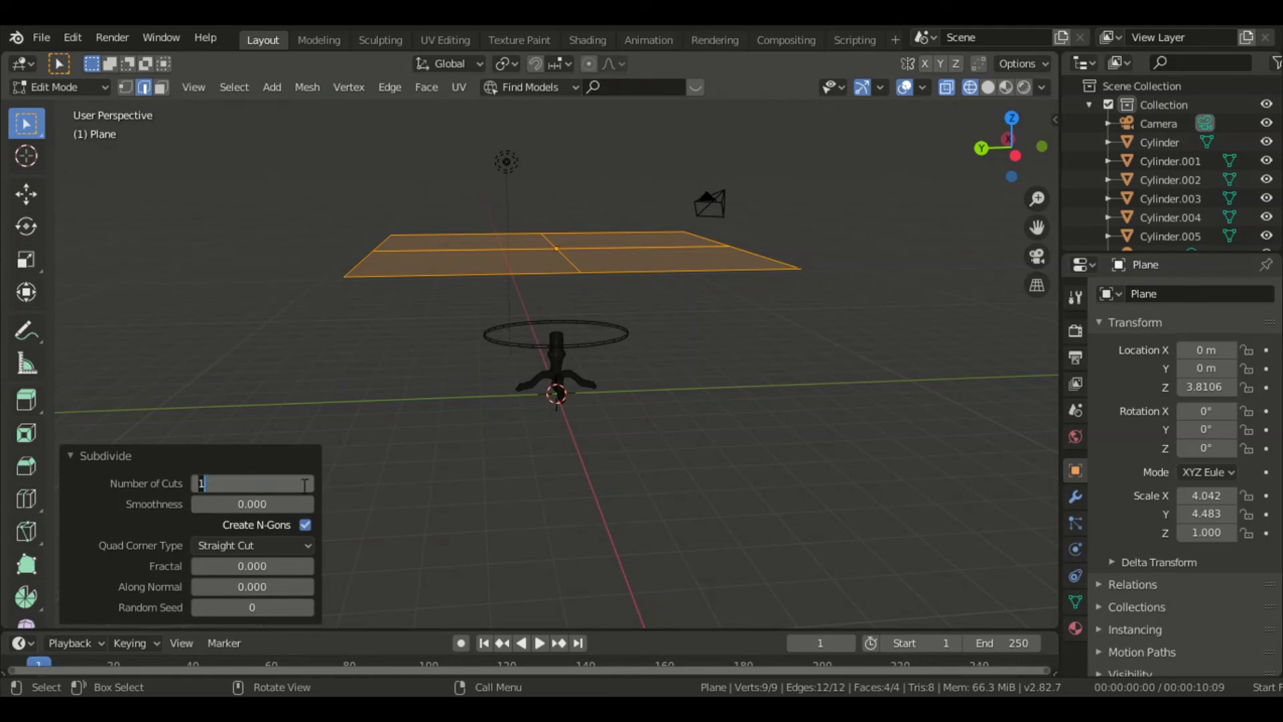
key("Return")
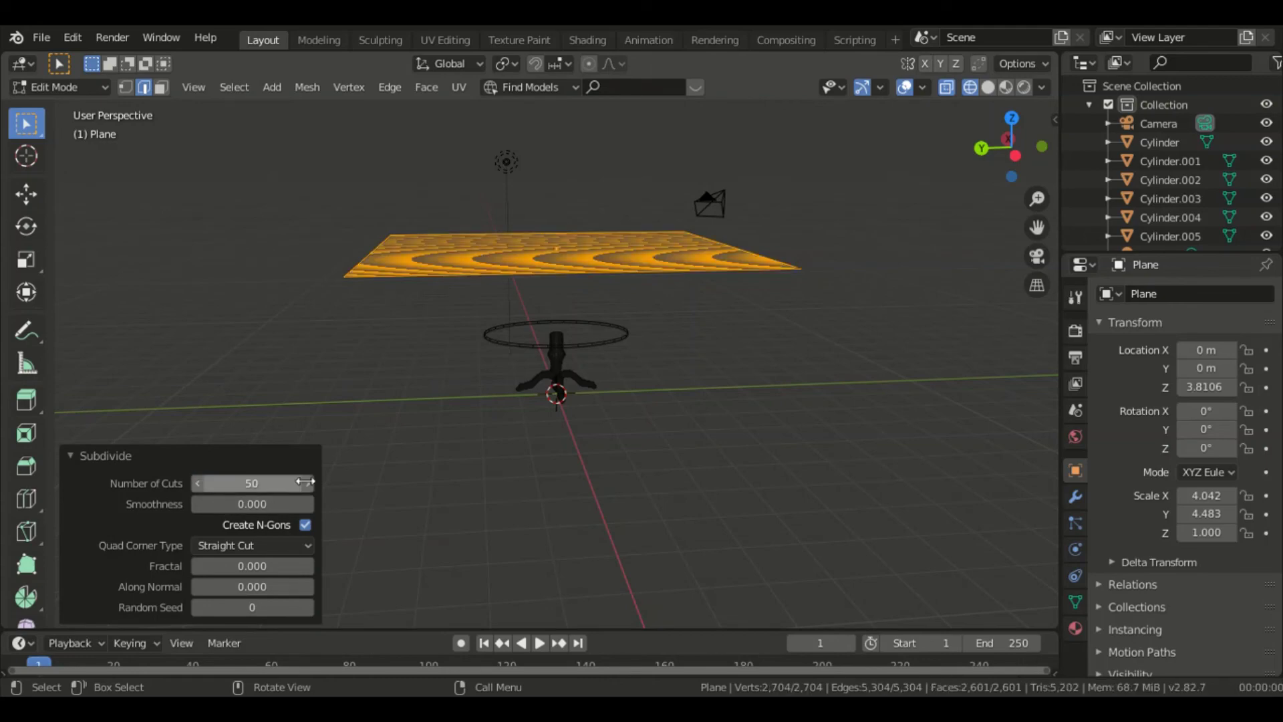
middle_click_drag(910, 224, 884, 284)
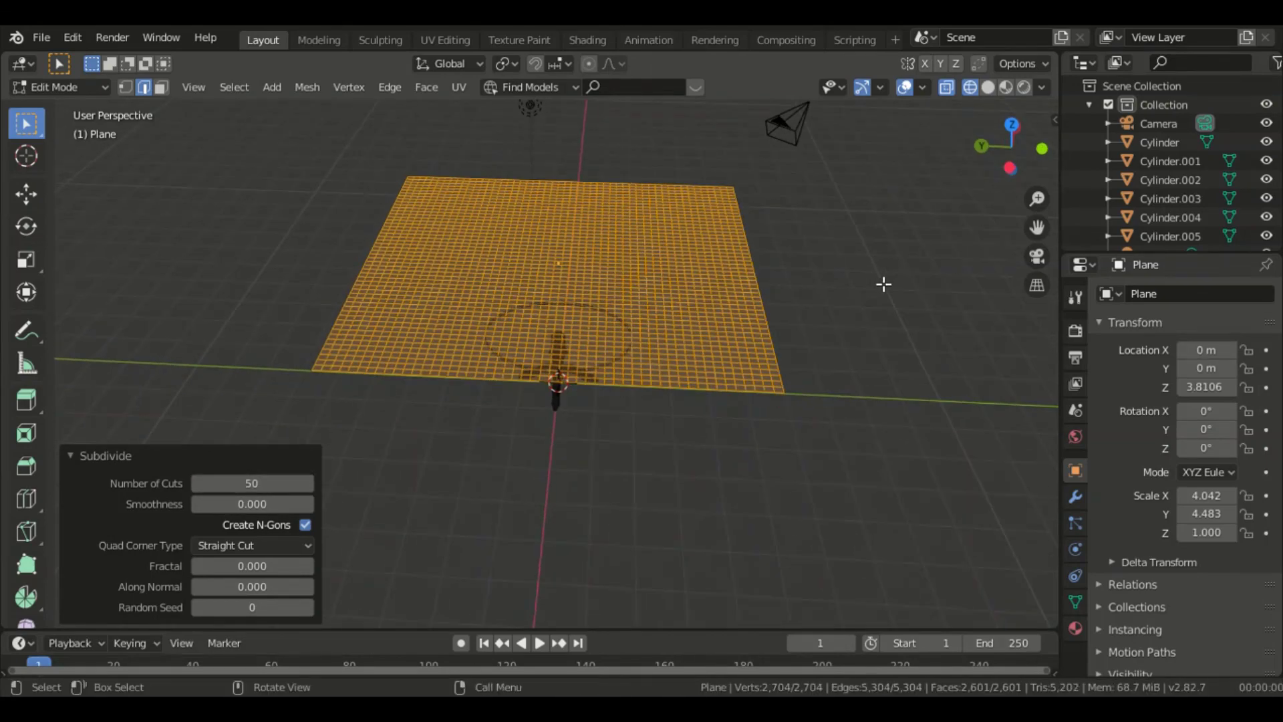
left_click(84, 457)
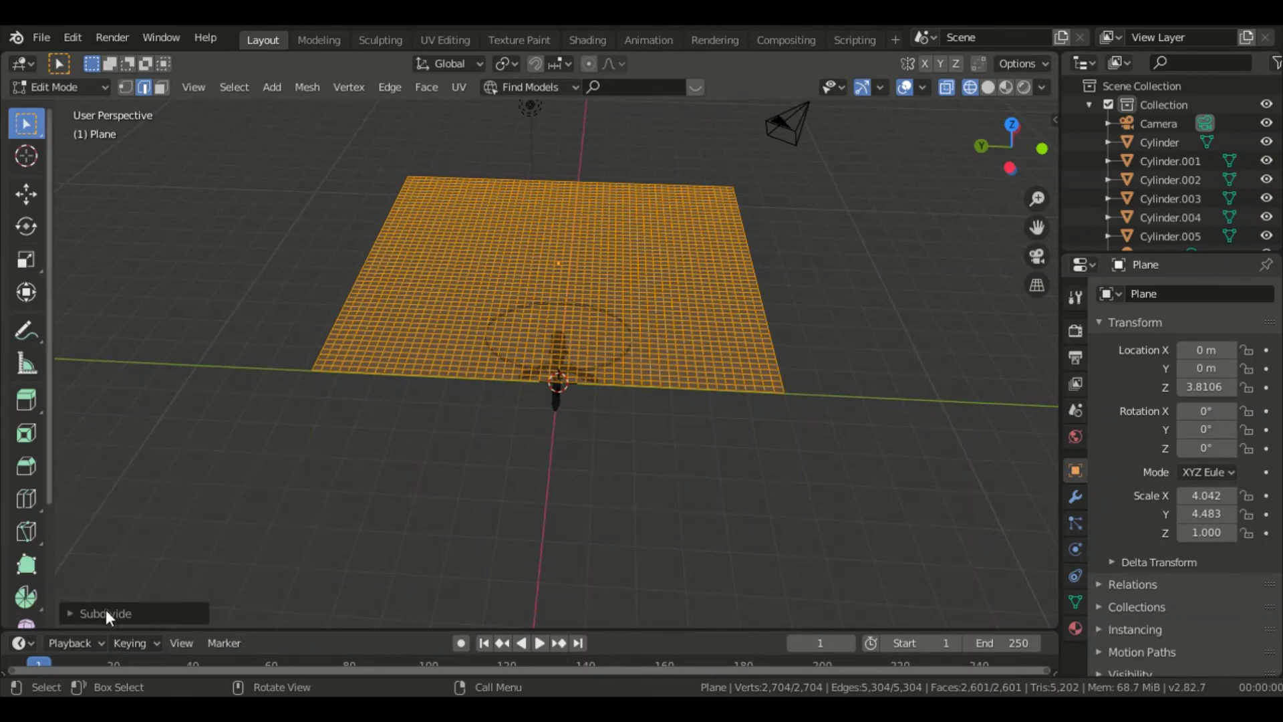
key("Tab")
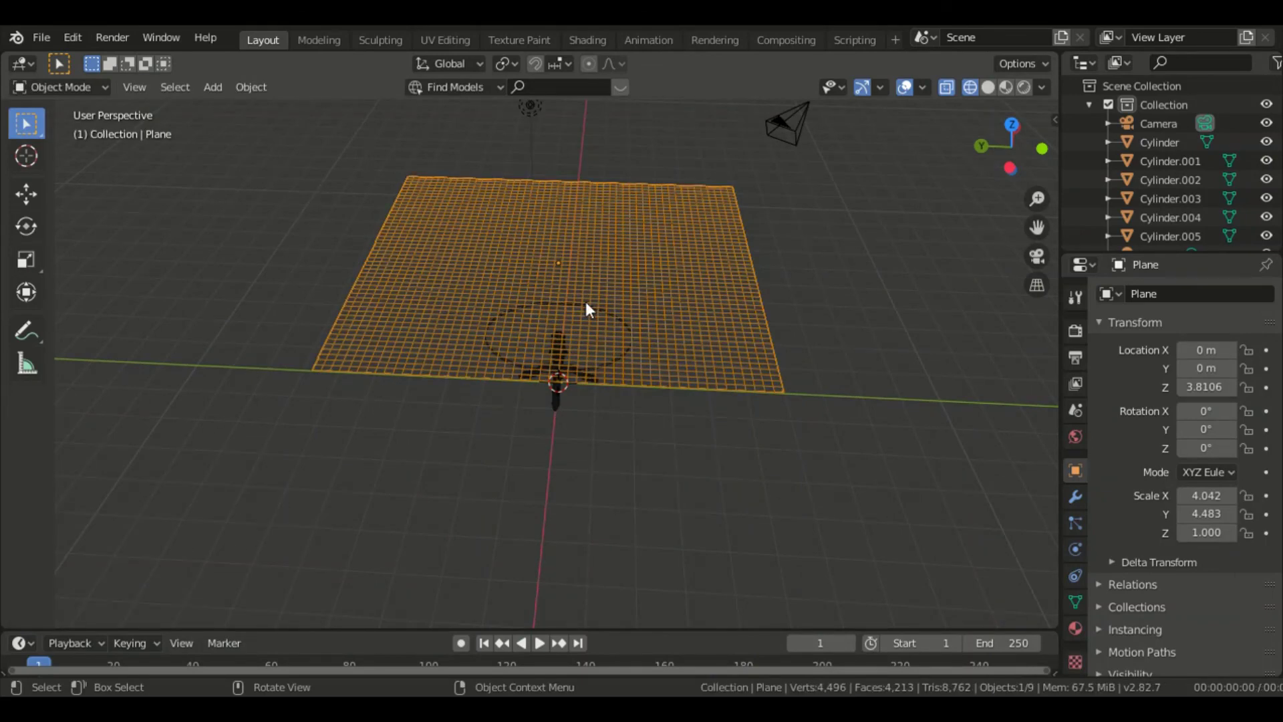
- Return the viewport to solid shading and enable Cloth physics on the plane
left_click(987, 87)
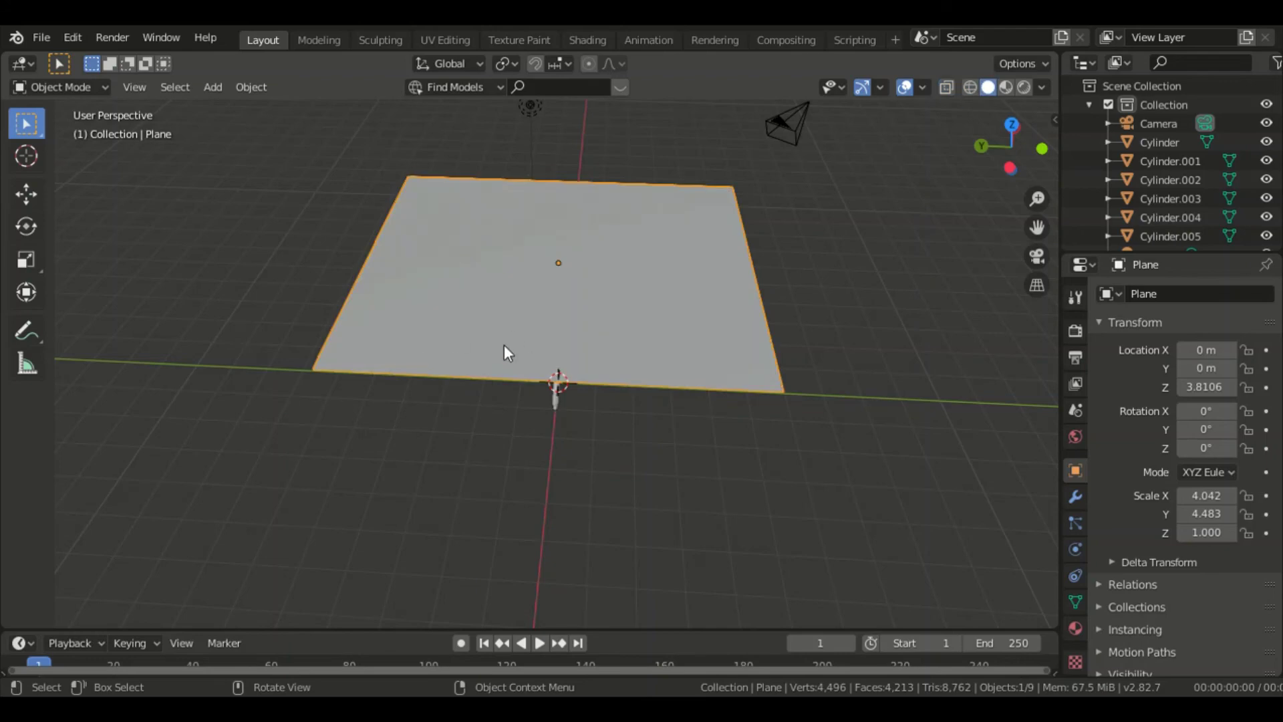
left_click(1076, 550)
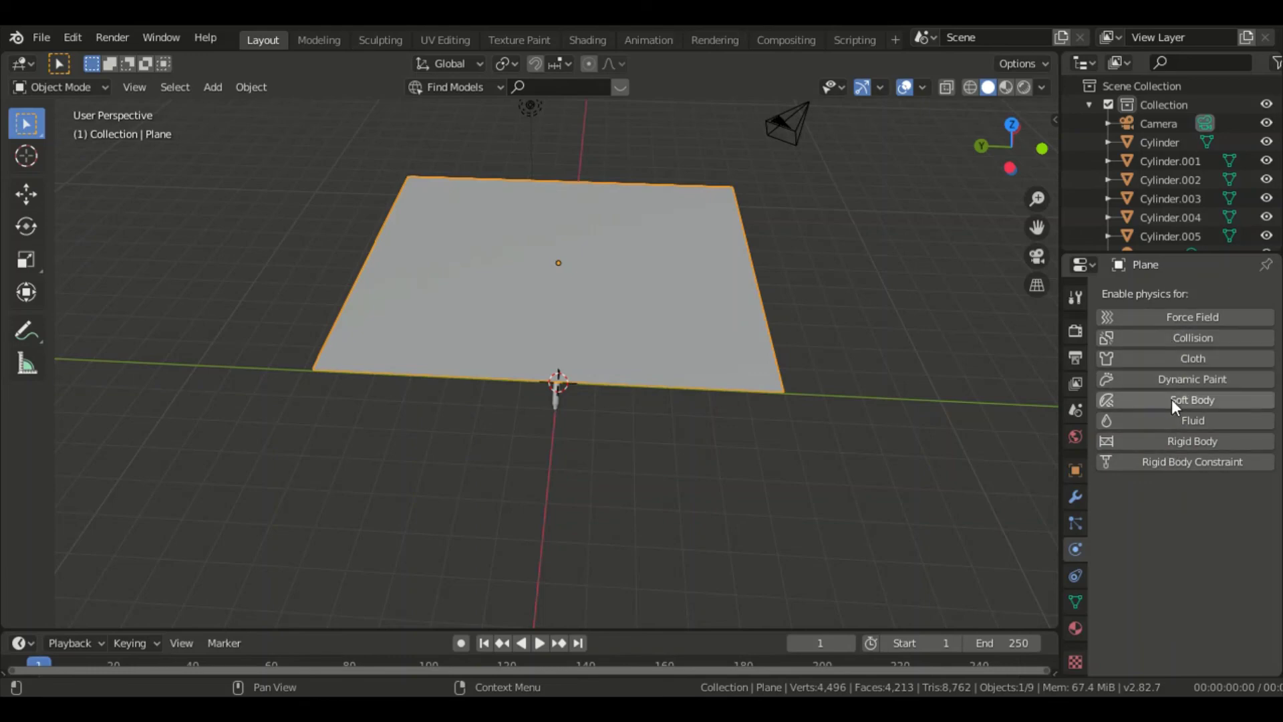
left_click(1169, 357)
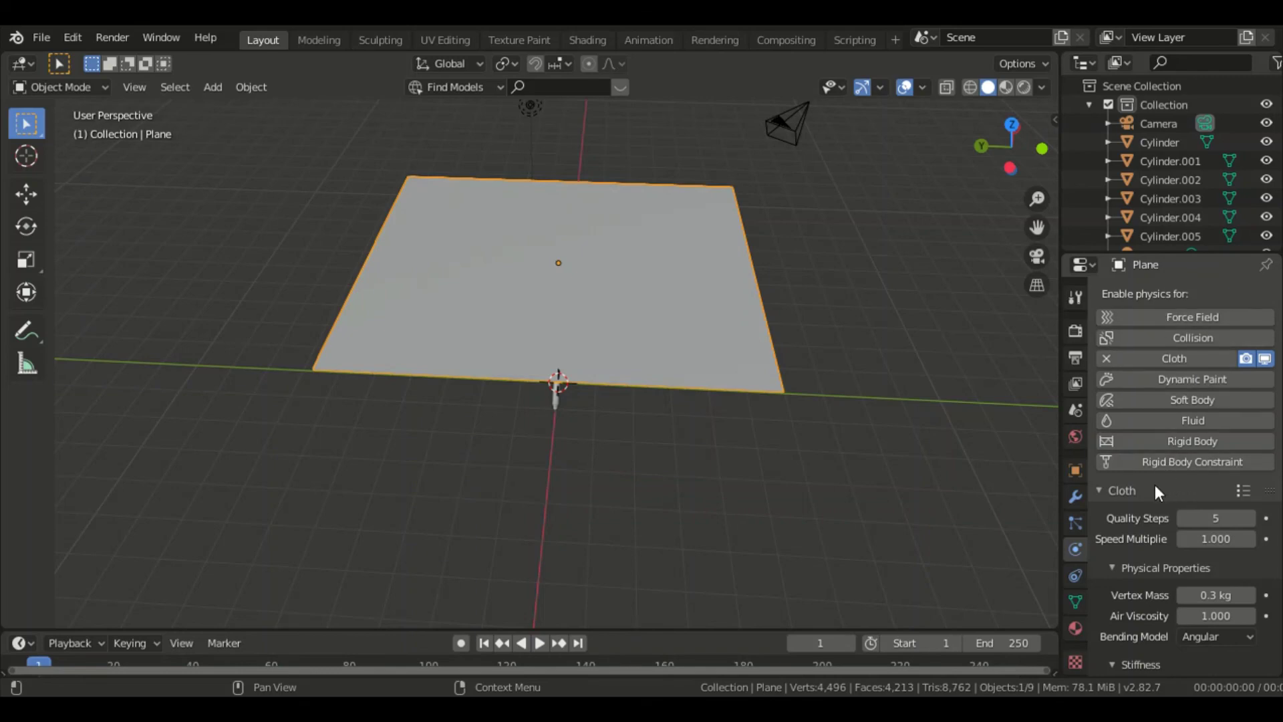
- Set the plane's cloth Bending stiffness to 0.7
left_click(1245, 492)
left_click(1240, 491)
left_click(1241, 491)
scroll(1176, 575, "down", 7)
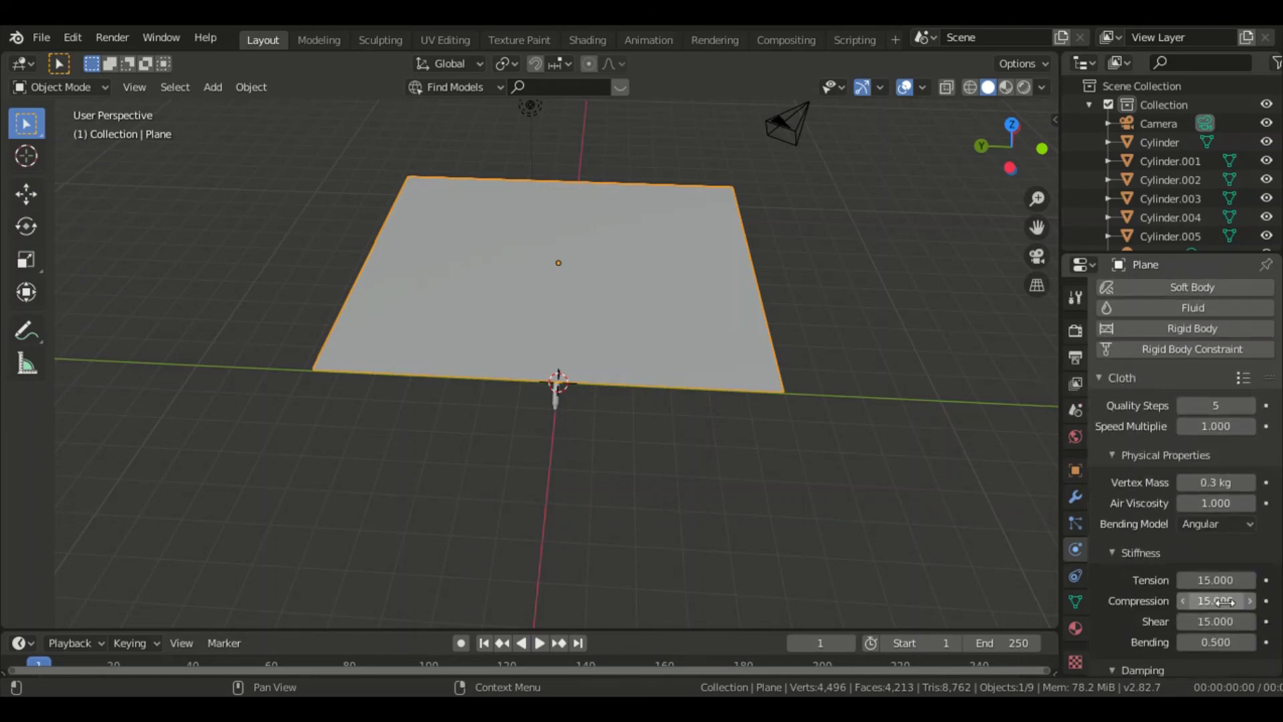
left_click(1250, 567)
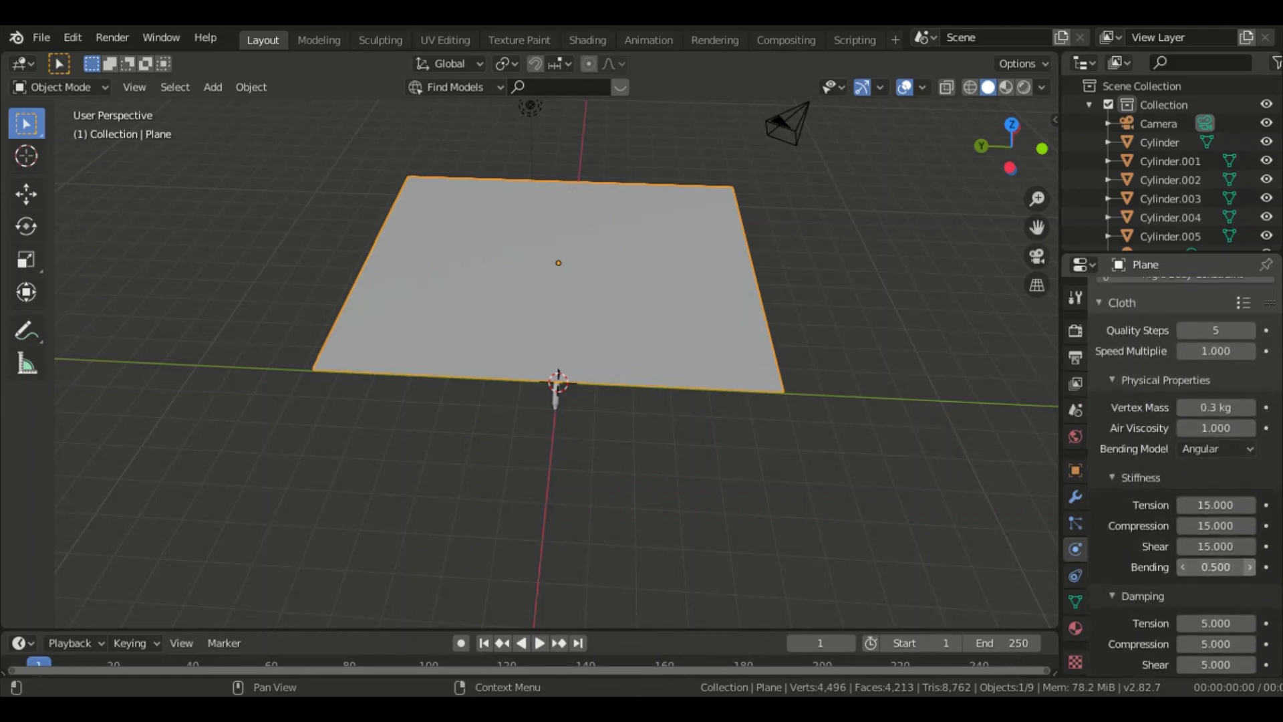
left_click(1251, 567)
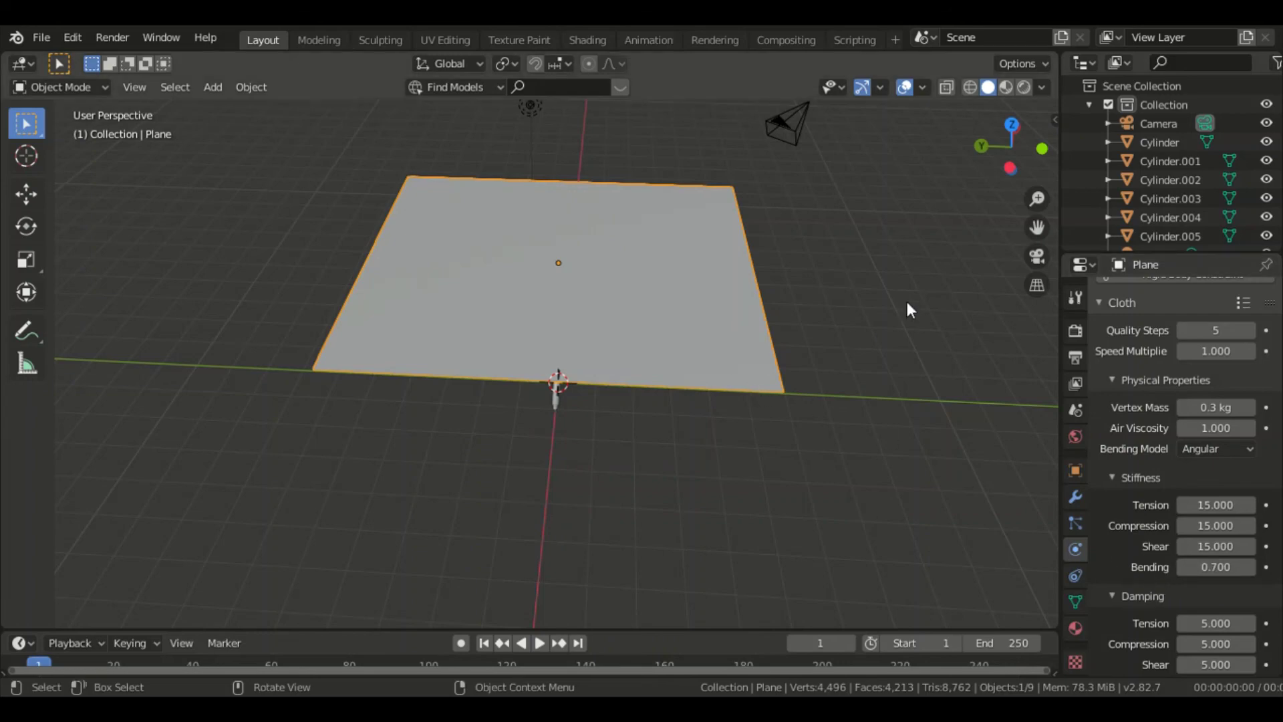
- Play the cloth simulation with the plane and table seen from the side, stop it and return to frame 1
left_click(983, 146)
left_click(1015, 159)
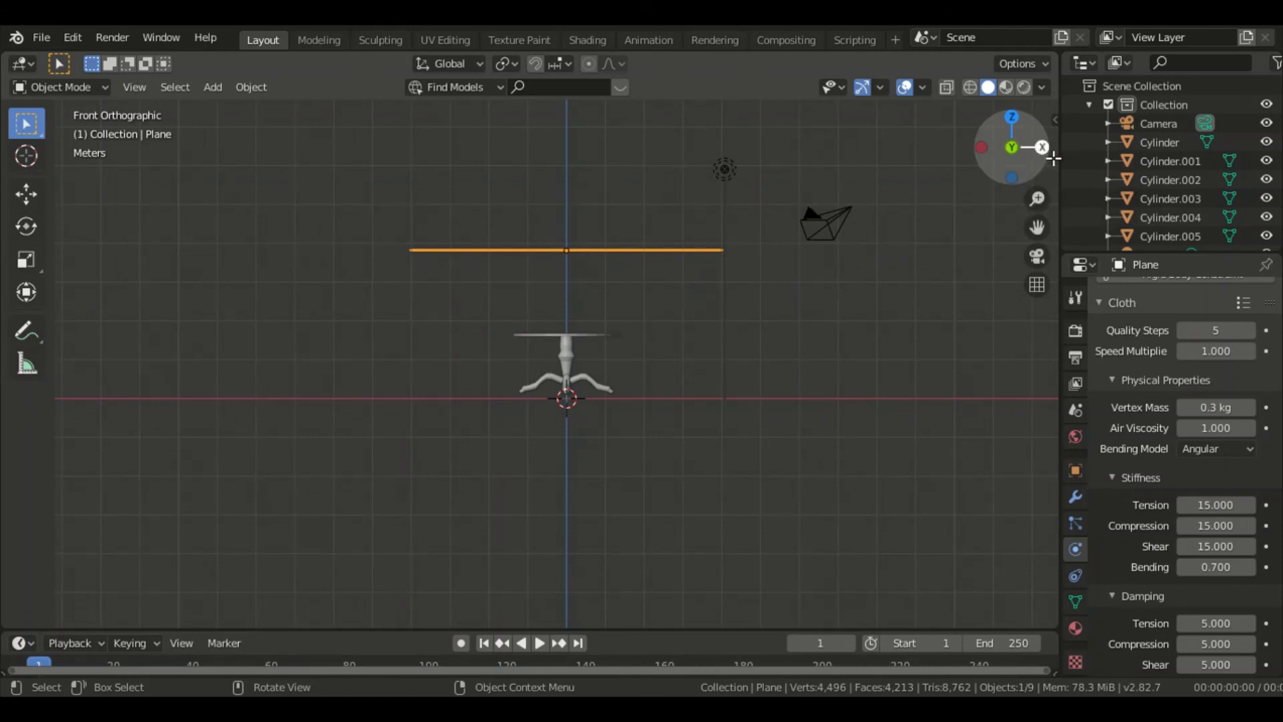
left_click(1041, 148)
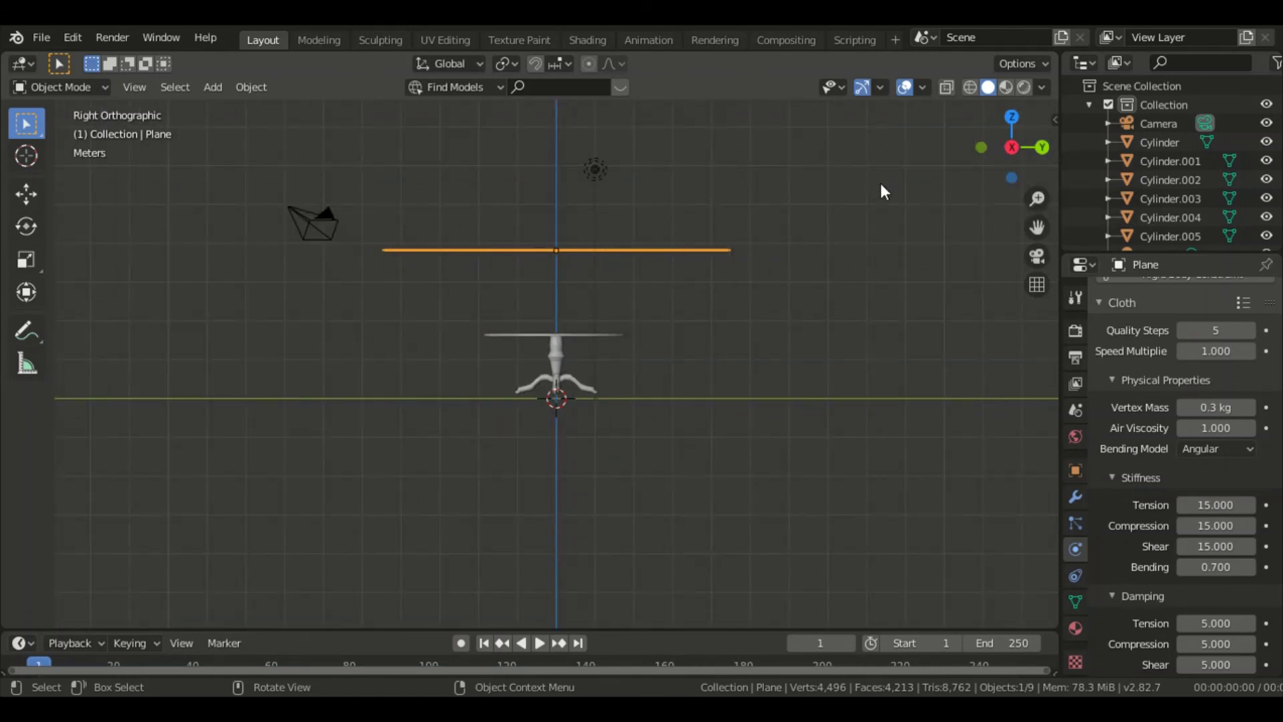
middle_click_drag(883, 191, 879, 221)
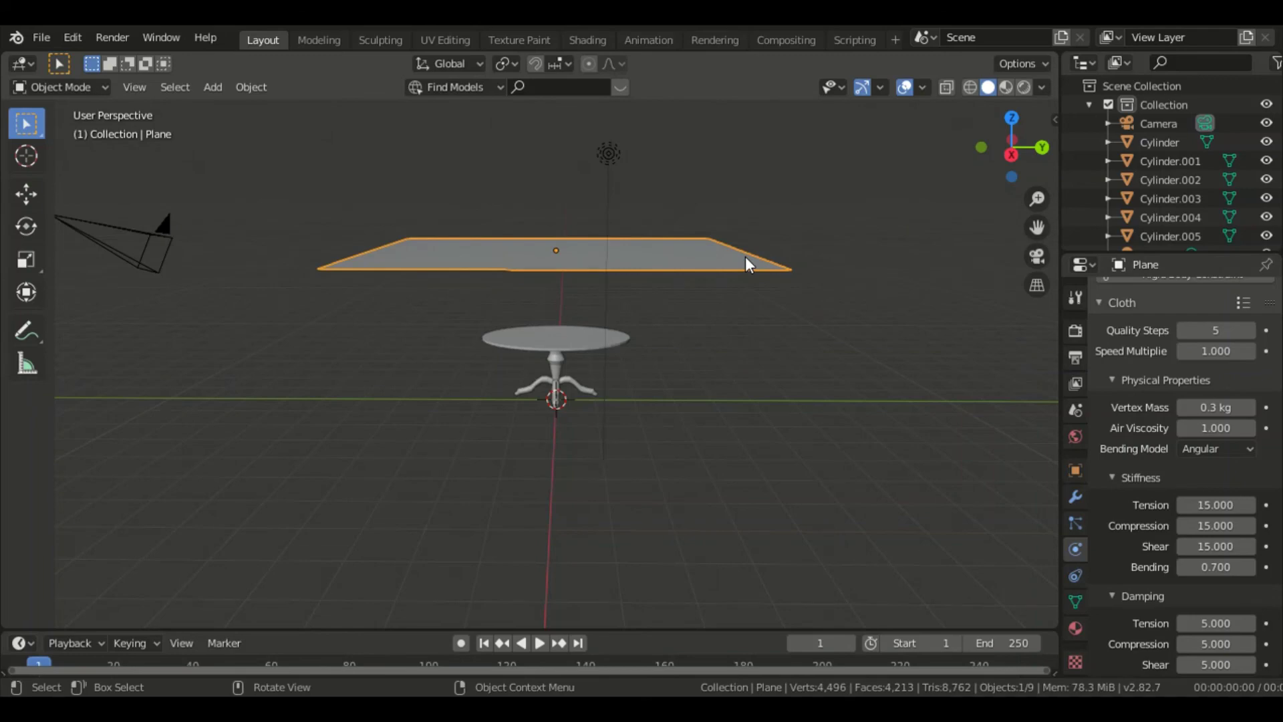
key("space")
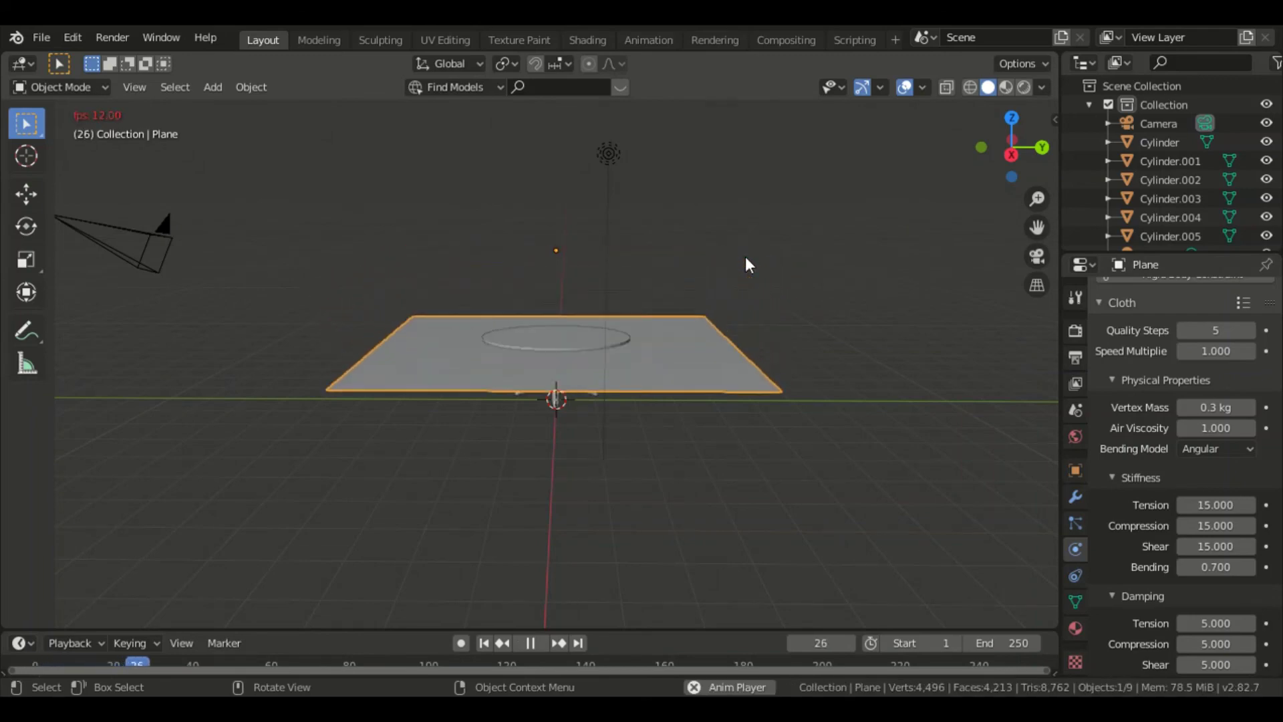
key("space")
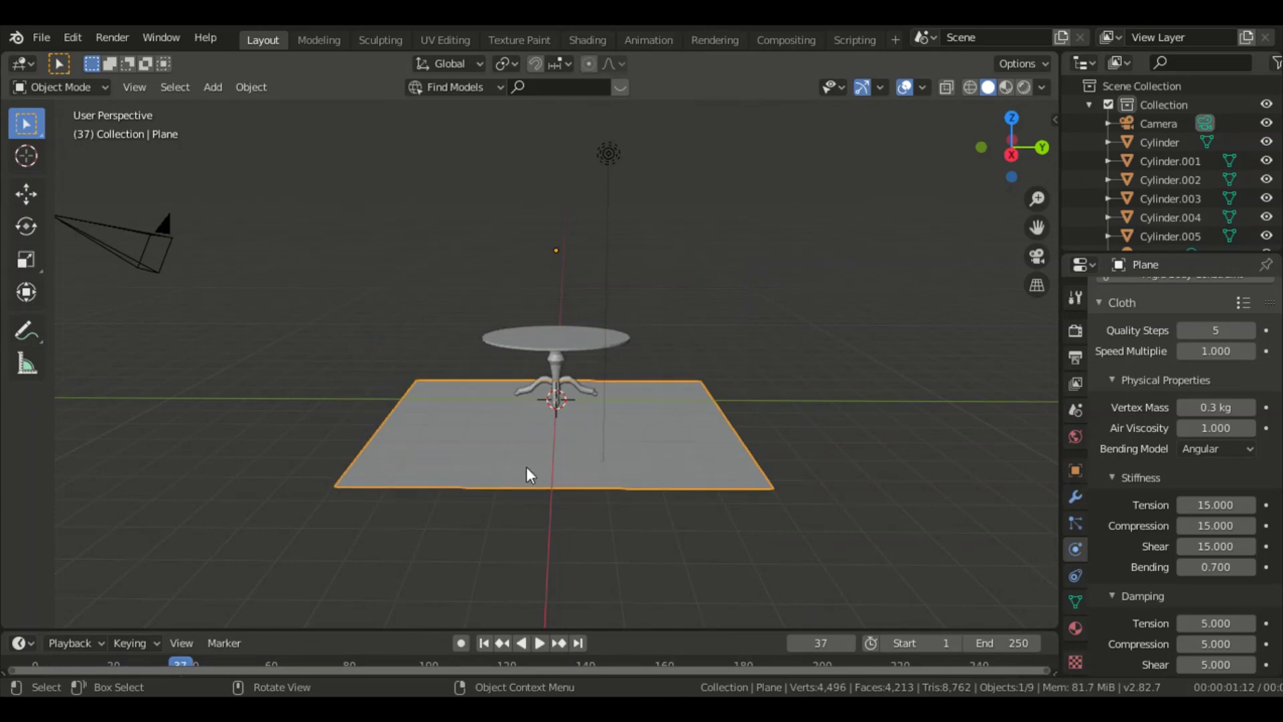
left_click(484, 643)
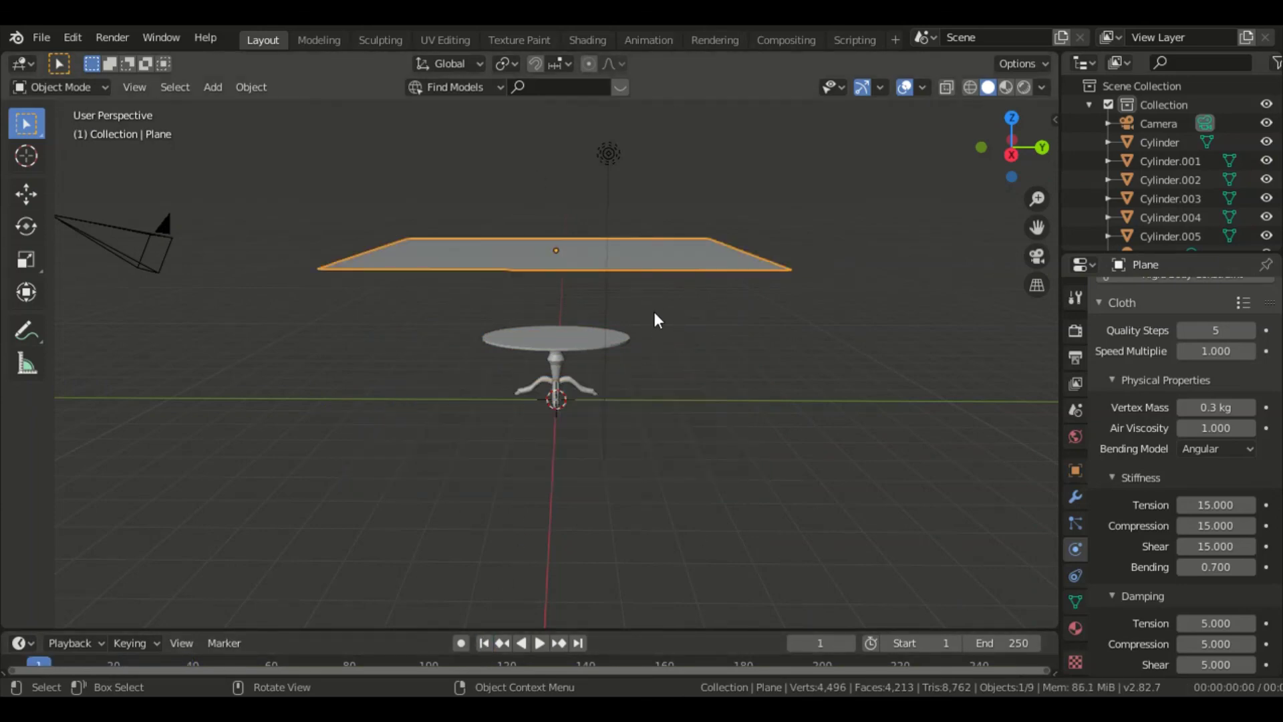
scroll(692, 328, "up", 2)
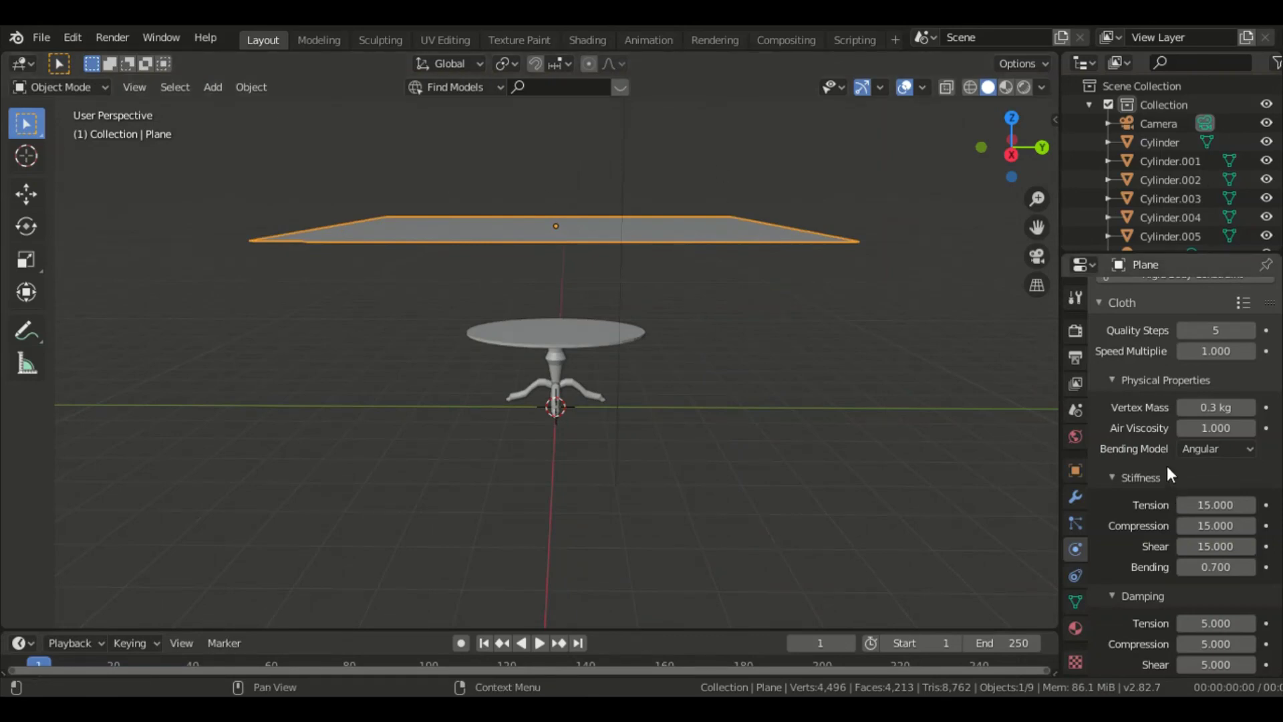
- Enable Collision physics on the oval tabletop, test how the cloth drapes by playing the simulation, and return to frame 1
left_click(572, 334)
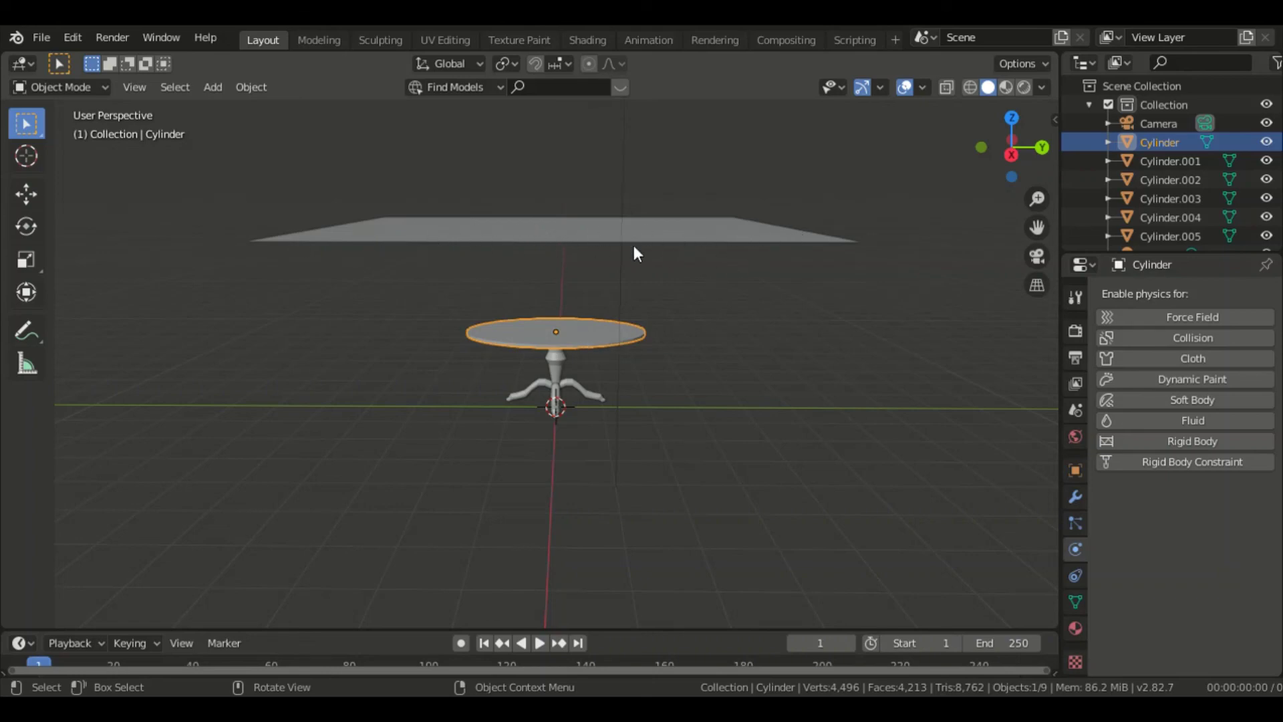
left_click(1170, 340)
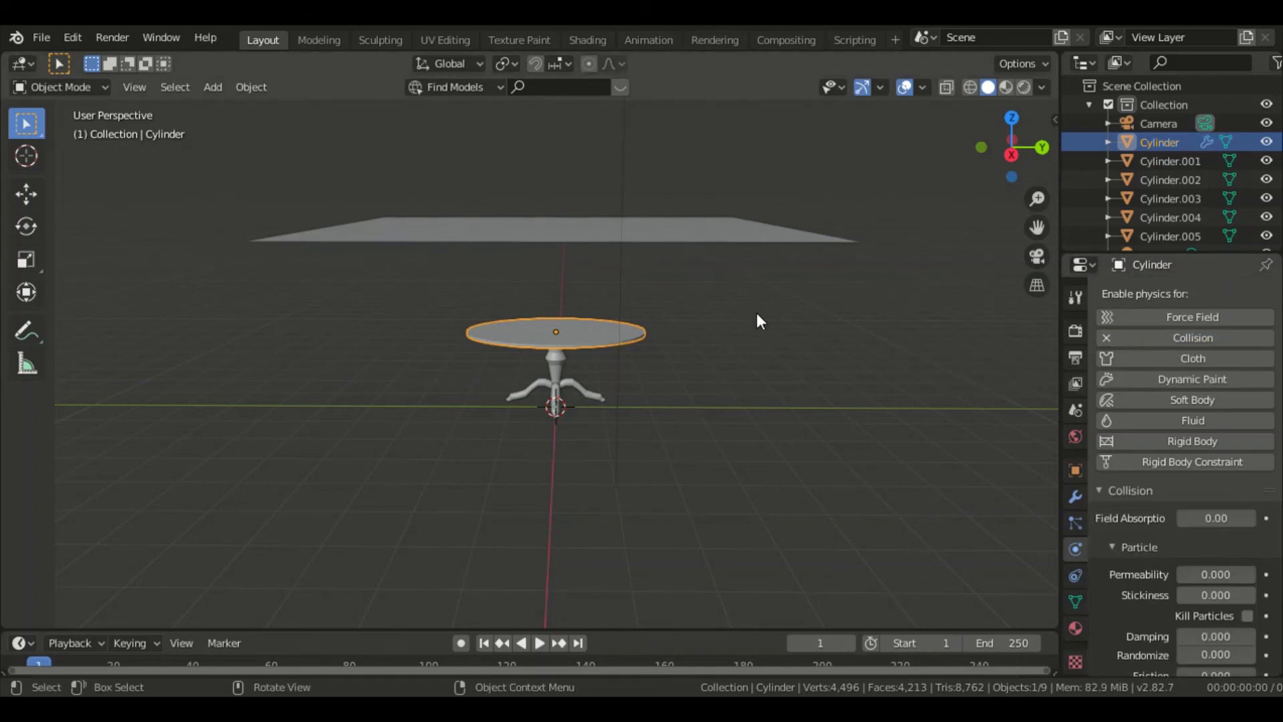
key("space")
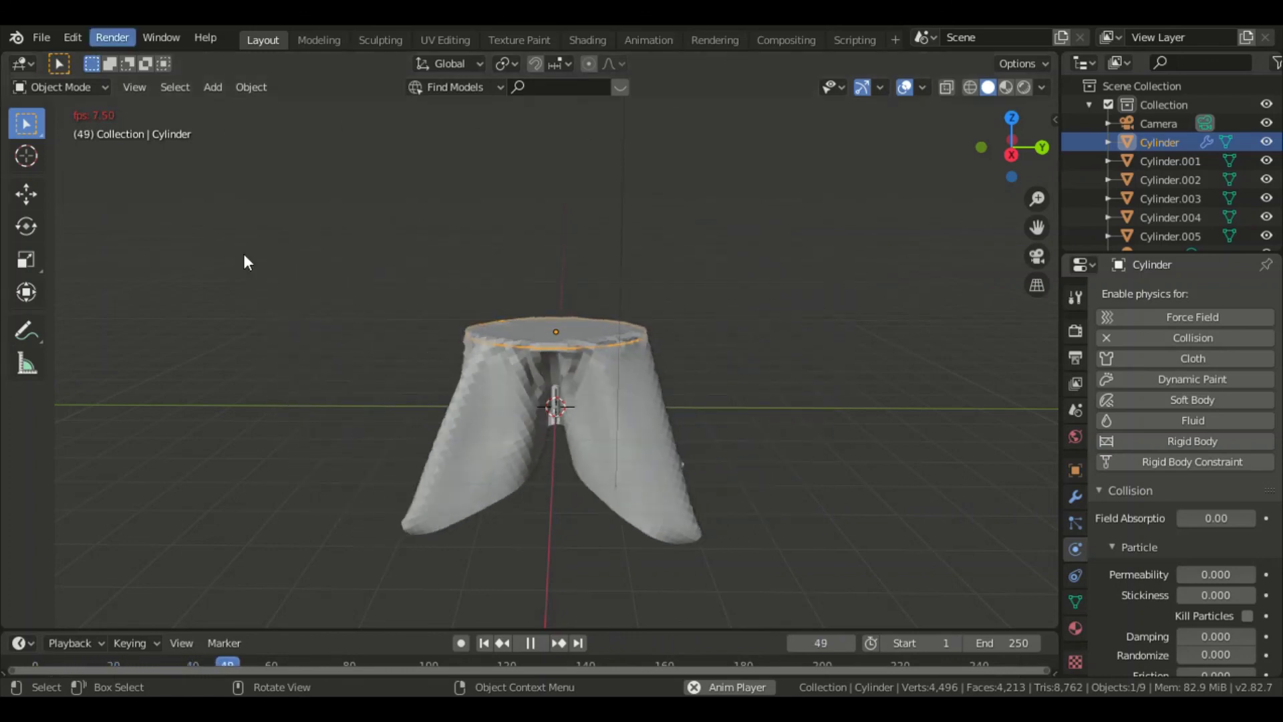
left_click(528, 643)
middle_click_drag(768, 401, 624, 423)
left_click(484, 643)
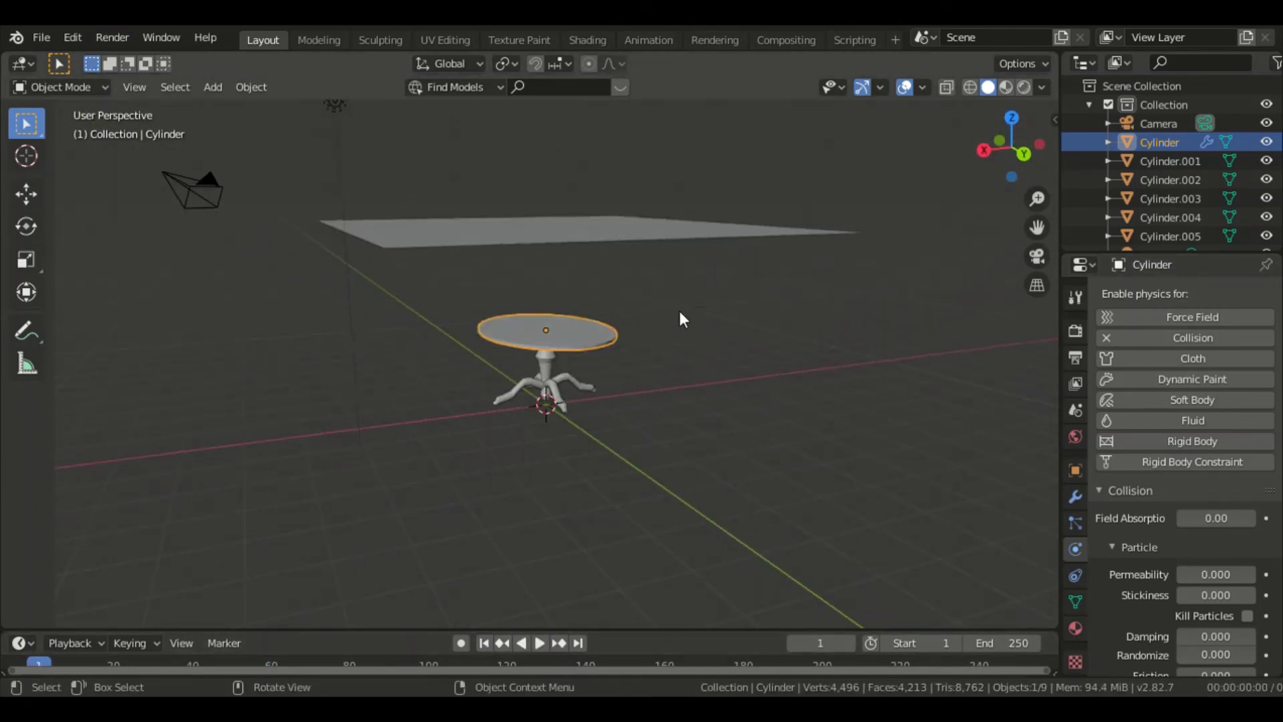
- Scale the cloth plane down uniformly by a factor of about 0.63, comparing it with the tabletop in wireframe from above
mouse_move(681, 320)
middle_mouse_down()
mouse_move(659, 415)
mouse_move(665, 349)
mouse_move(868, 453)
mouse_move(934, 389)
mouse_move(929, 379)
middle_mouse_up()
left_click(746, 258)
left_click(971, 87)
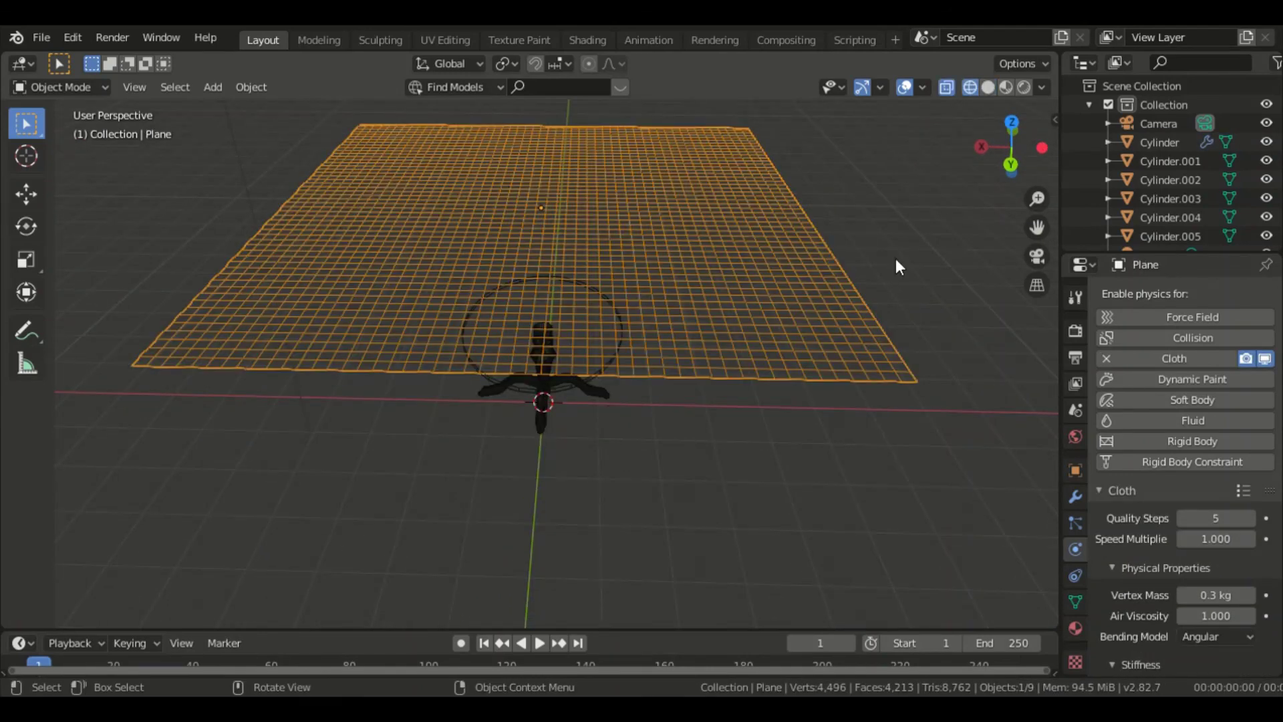
left_click(1011, 131)
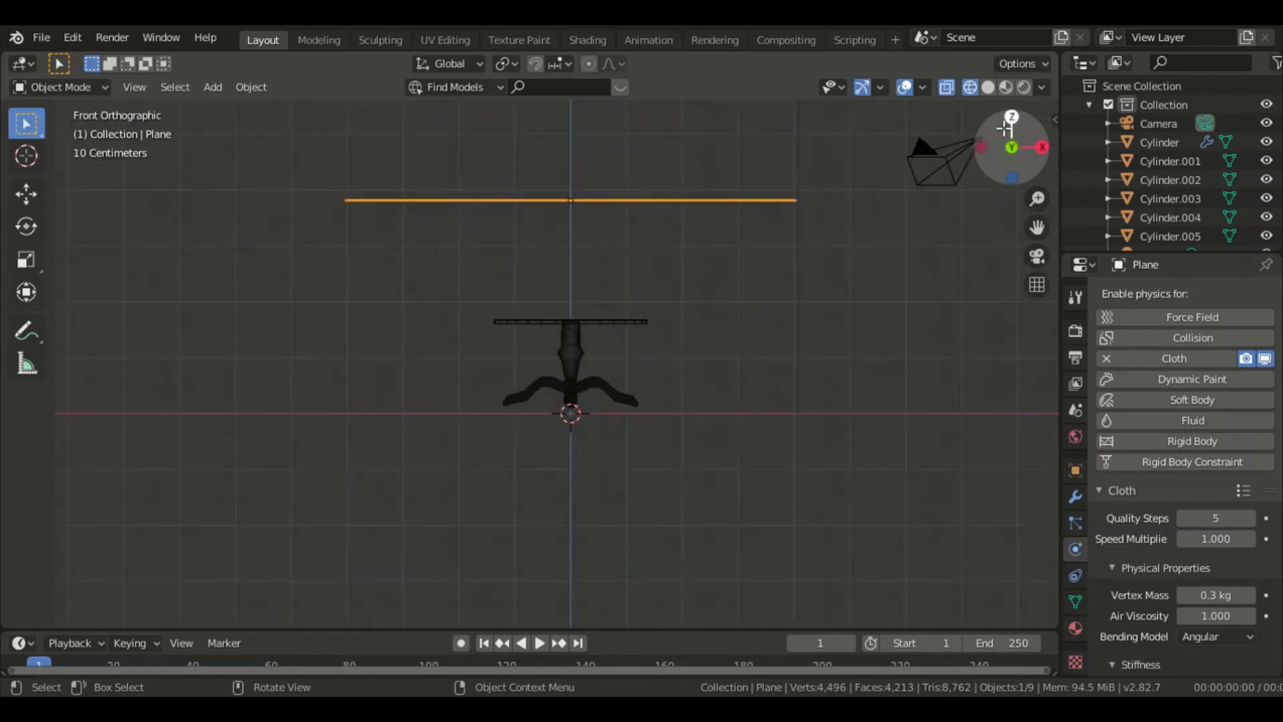
left_click(1012, 117)
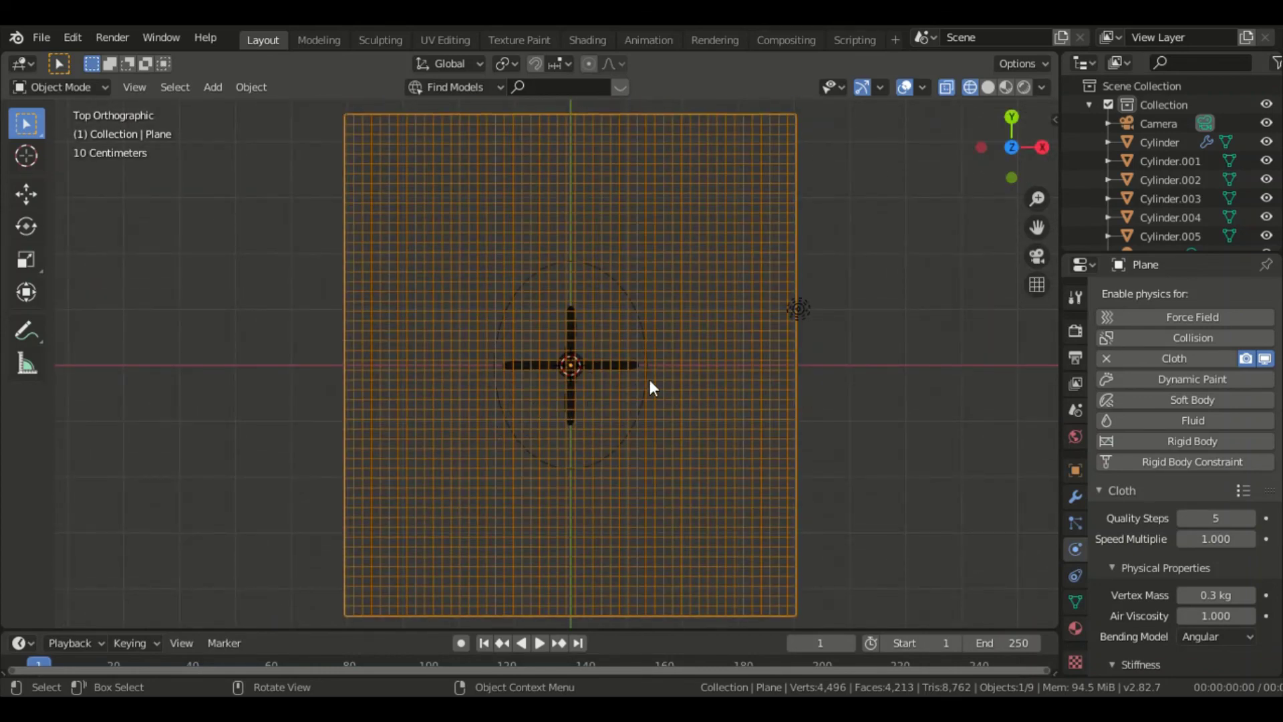
key("s")
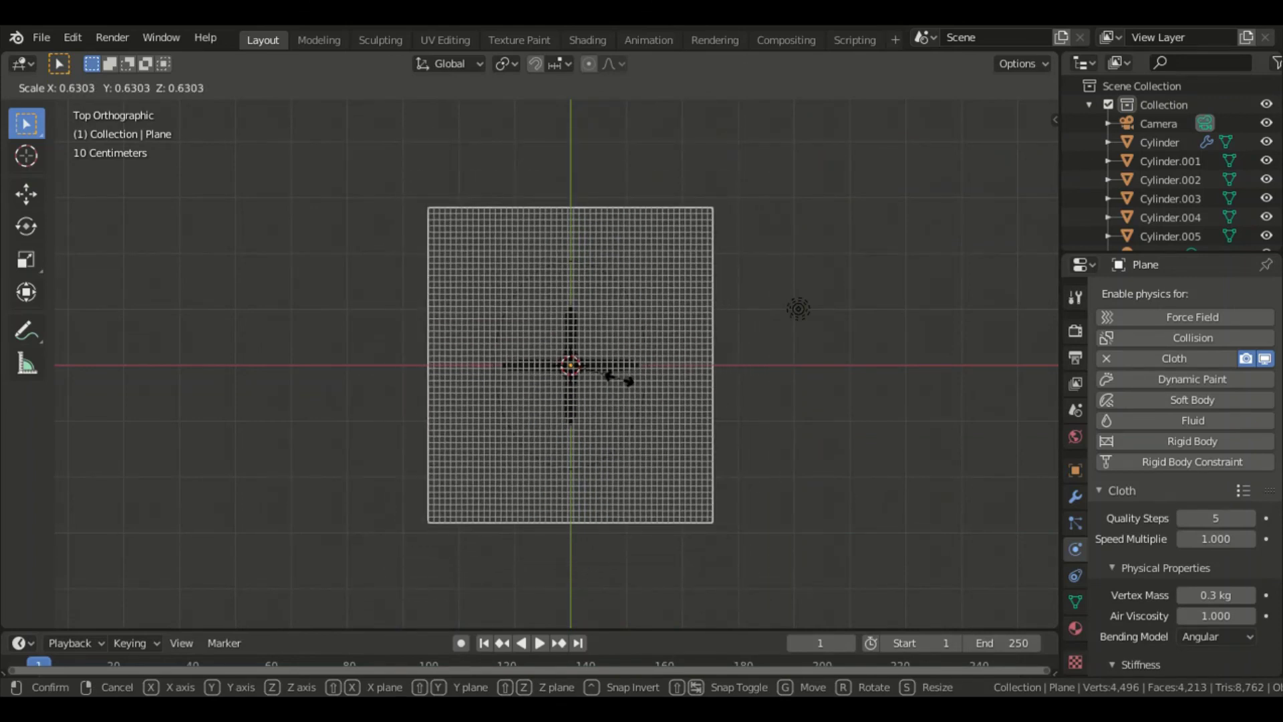
left_click(619, 380)
- In solid shading, play the cloth simulation, stop it at frame 40 and examine the draped tablecloth
middle_click_drag(889, 439, 677, 279)
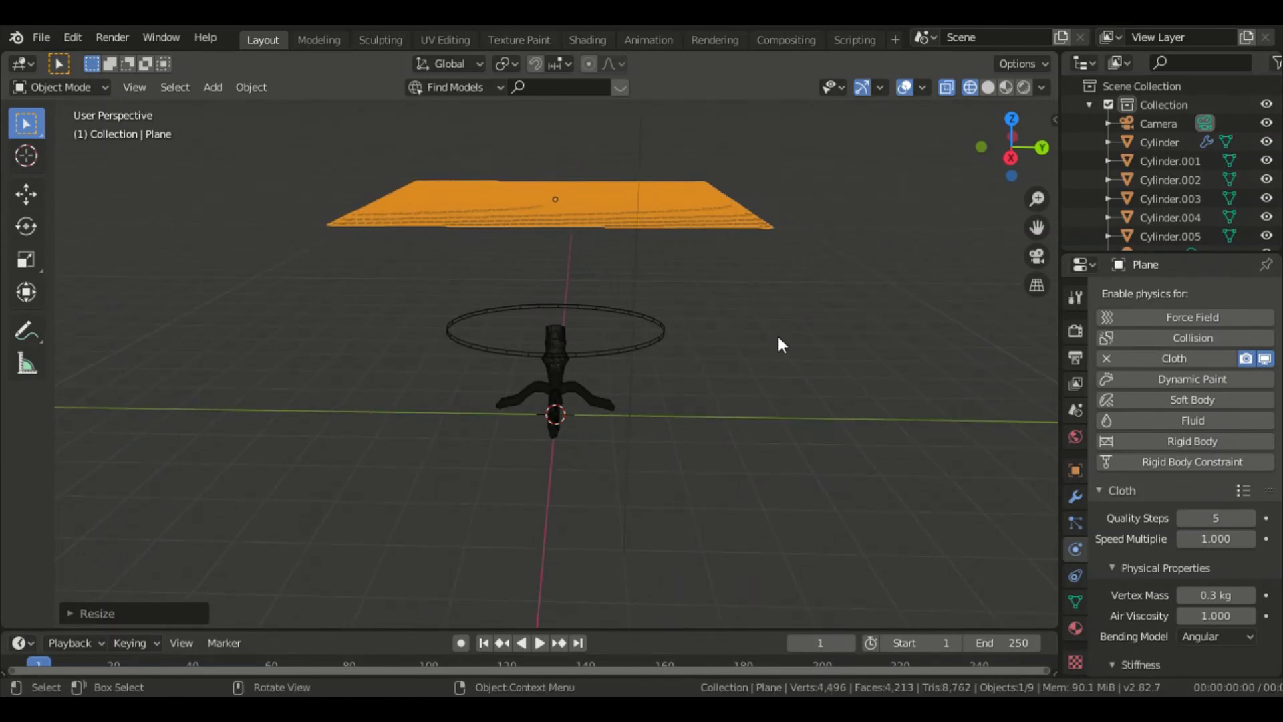
left_click(989, 87)
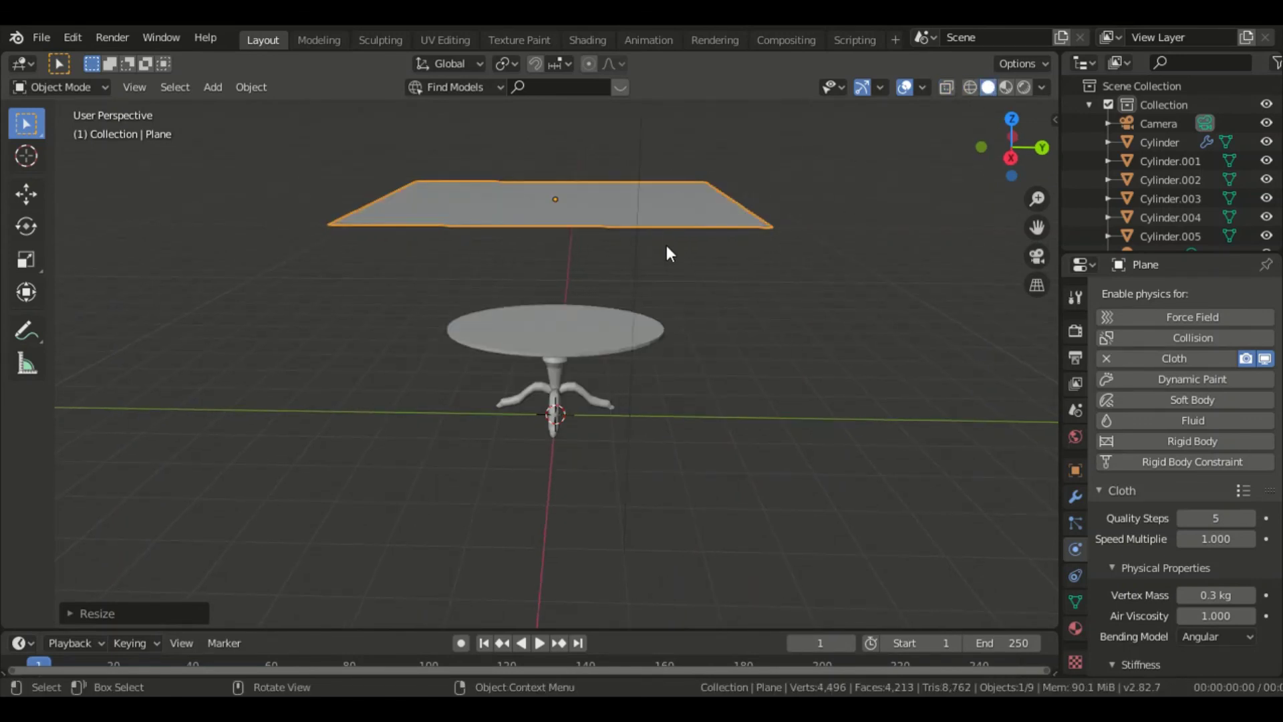
key("space")
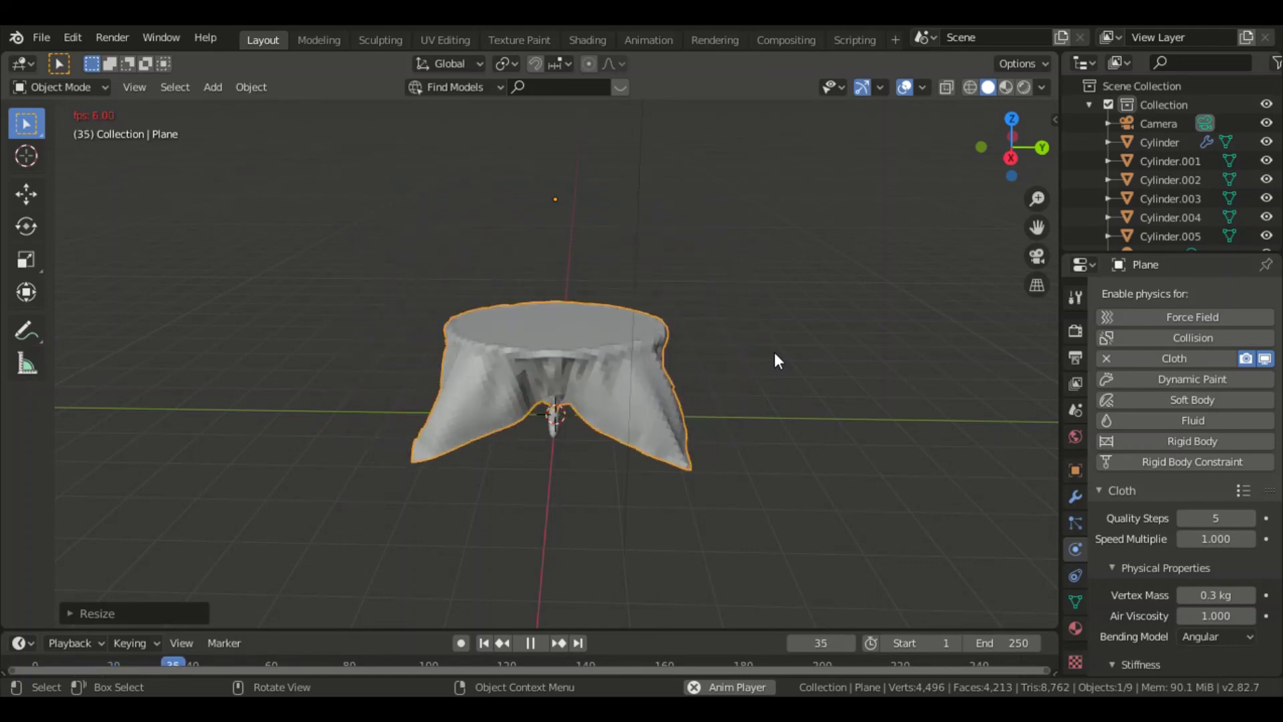
key("space")
middle_click_drag(873, 255, 743, 296)
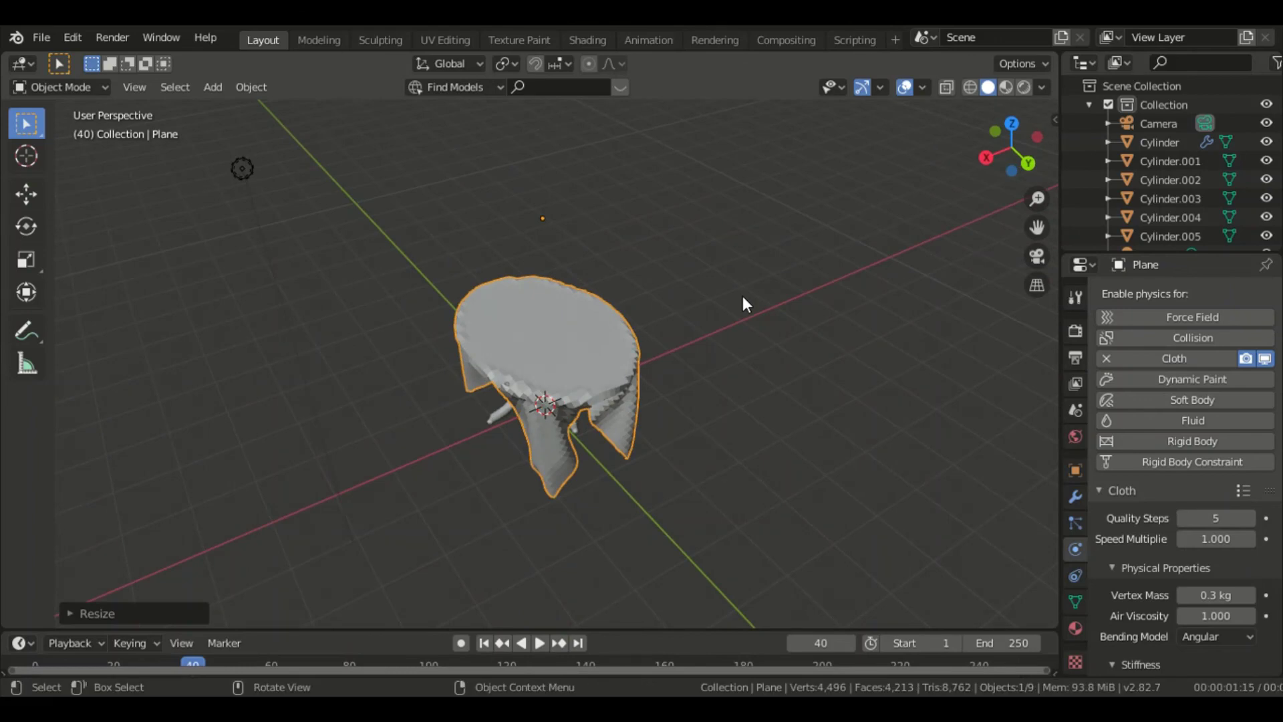